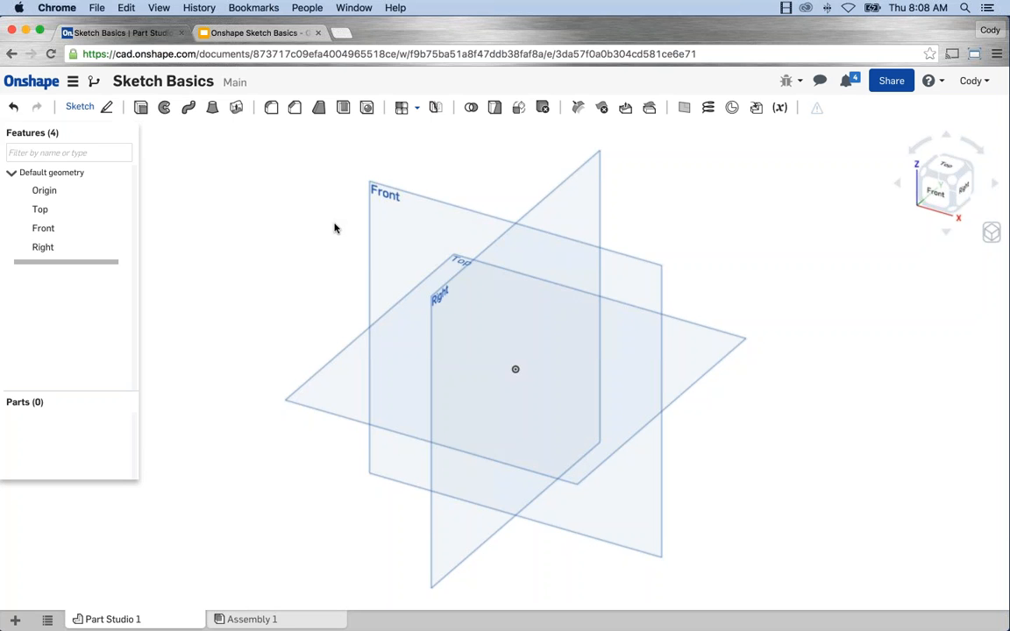
# Select the Front plane and create Sketch 1 on it
pyautogui.click(394, 207)
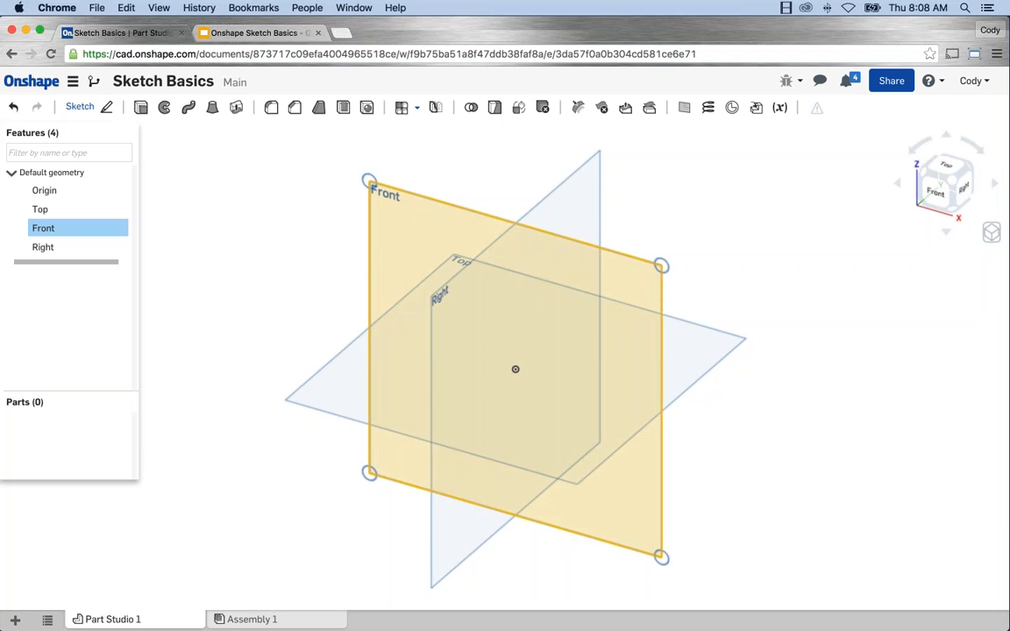
pyautogui.click(80, 107)
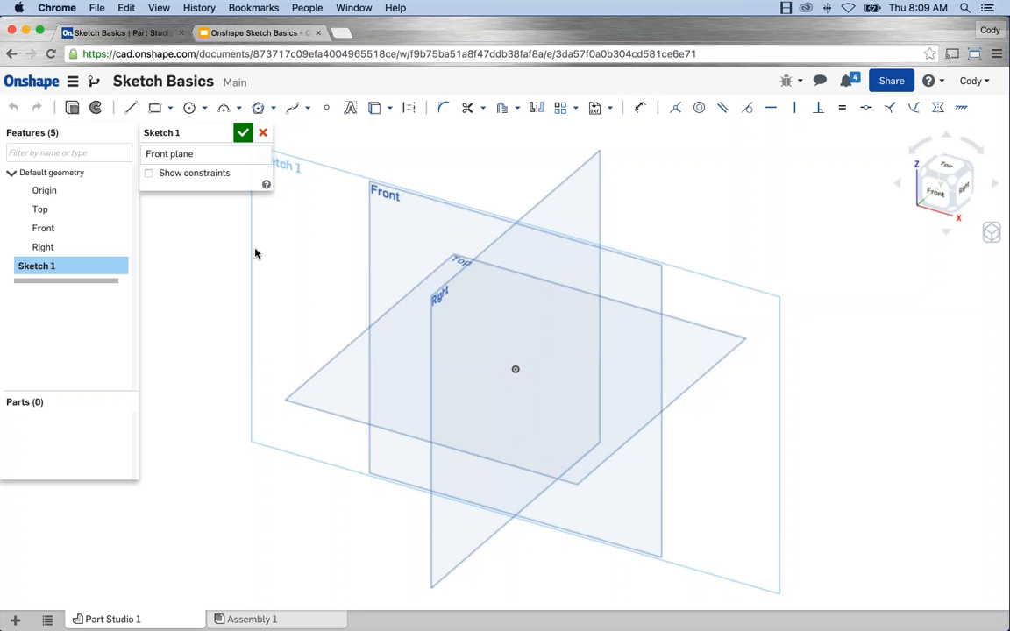
# View Sketch 1 normal to the Front plane, shifted slightly left
pyautogui.rightClick(215, 235)
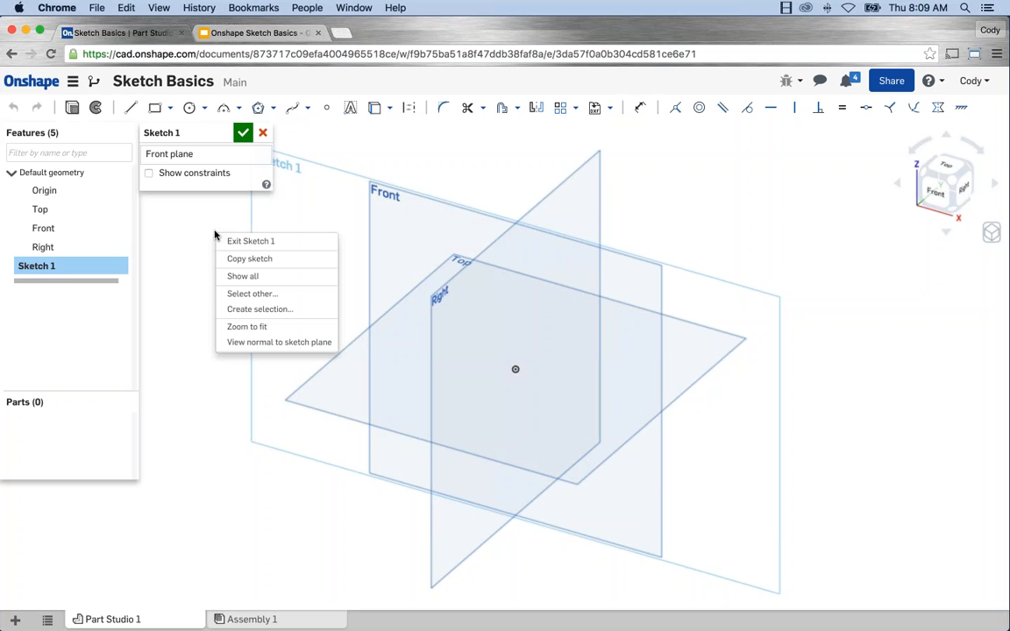
pyautogui.click(285, 344)
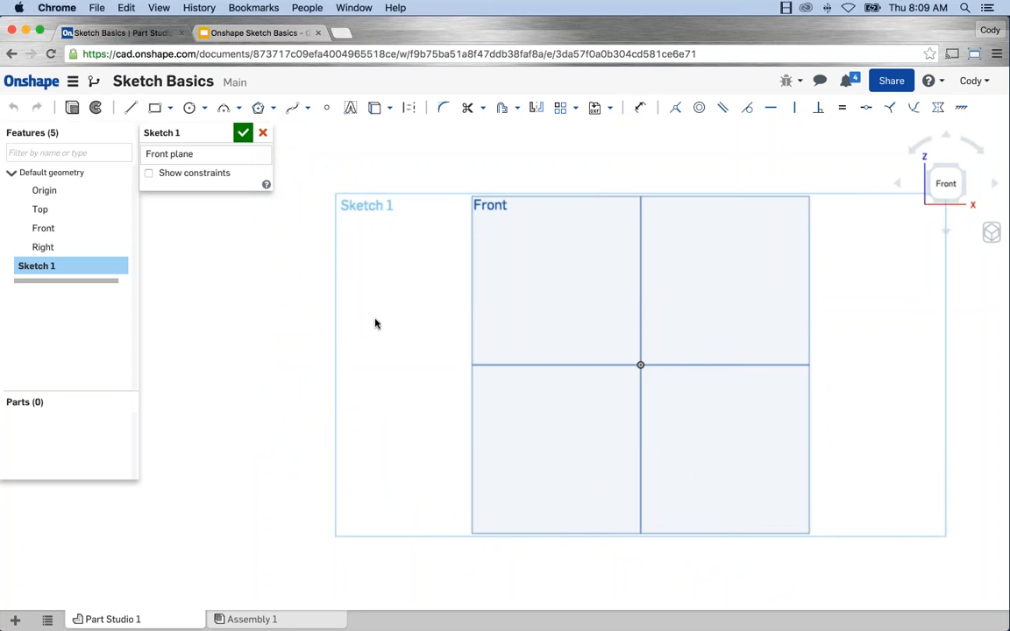
pyautogui.moveTo(430, 307); pyautogui.dragTo(355, 313, button='middle')
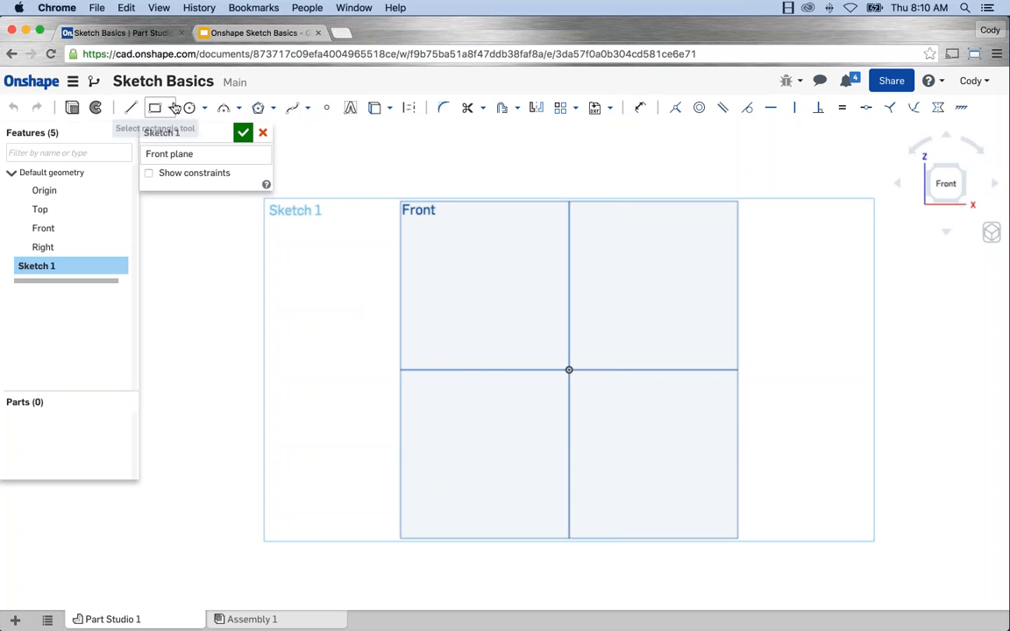
# Browse the rectangle, circle and arc tool options, then choose the Line tool
pyautogui.click(172, 110)
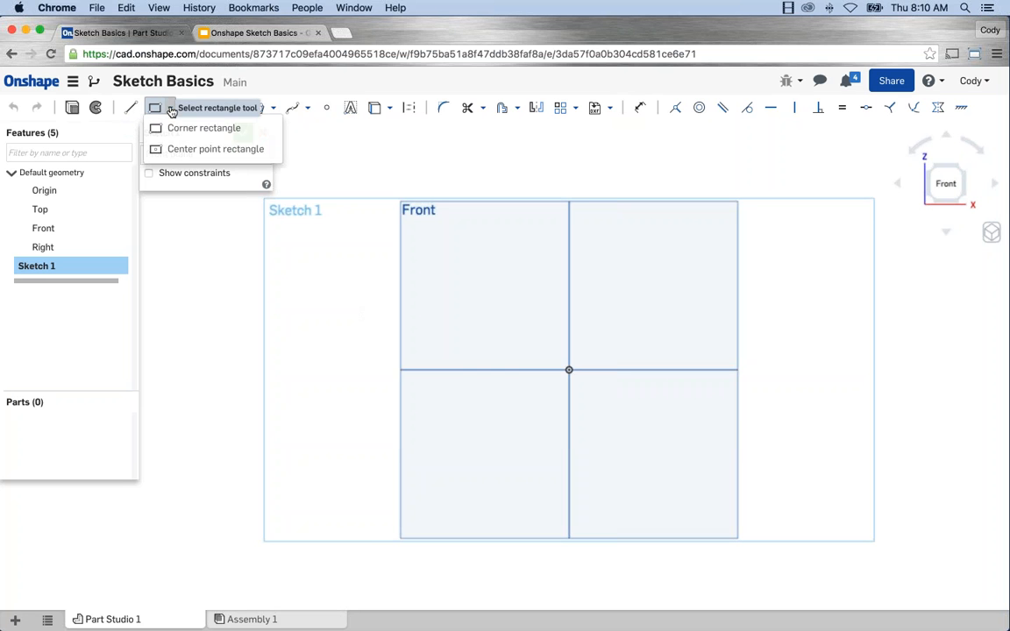
pyautogui.click(203, 109)
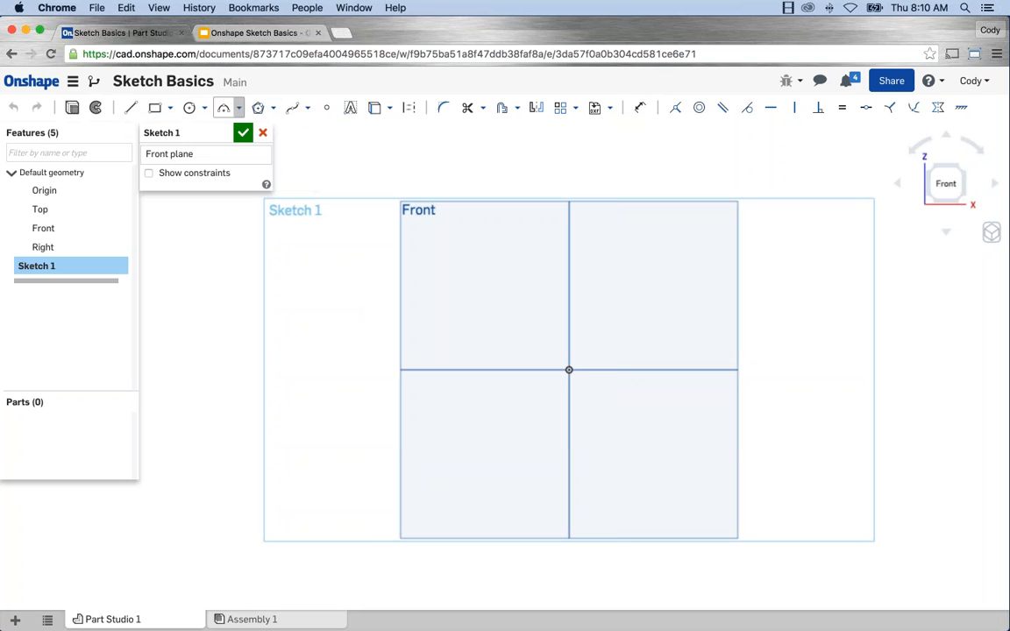
pyautogui.click(238, 108)
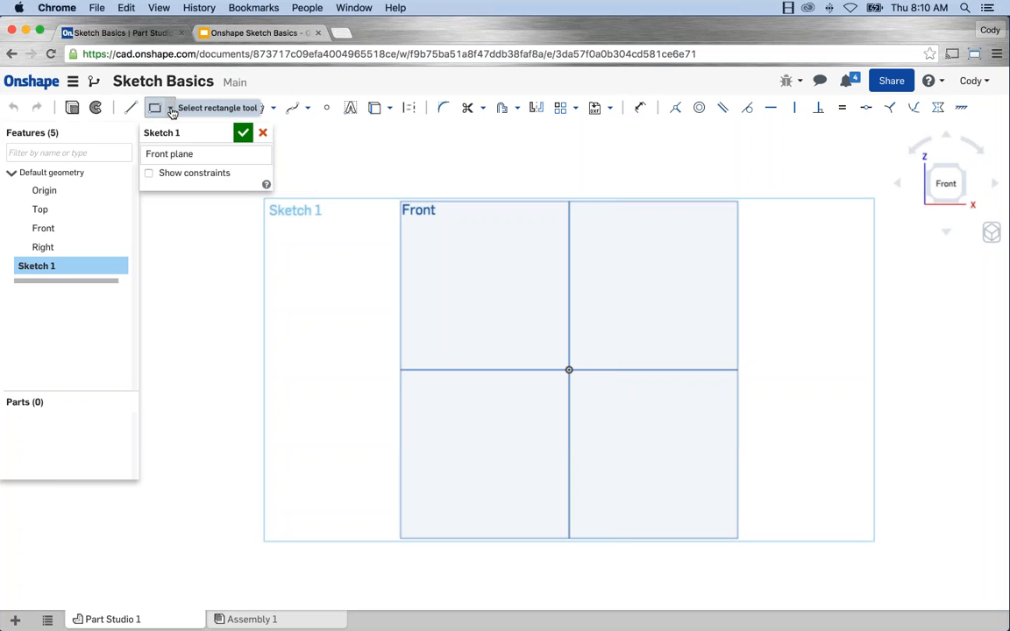
pyautogui.click(171, 109)
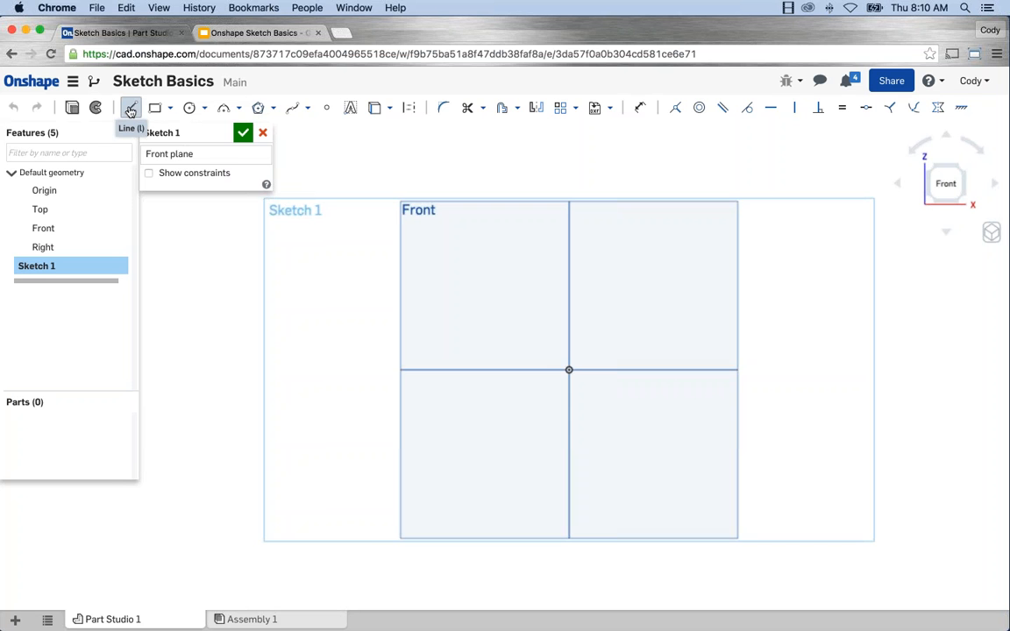
pyautogui.click(129, 107)
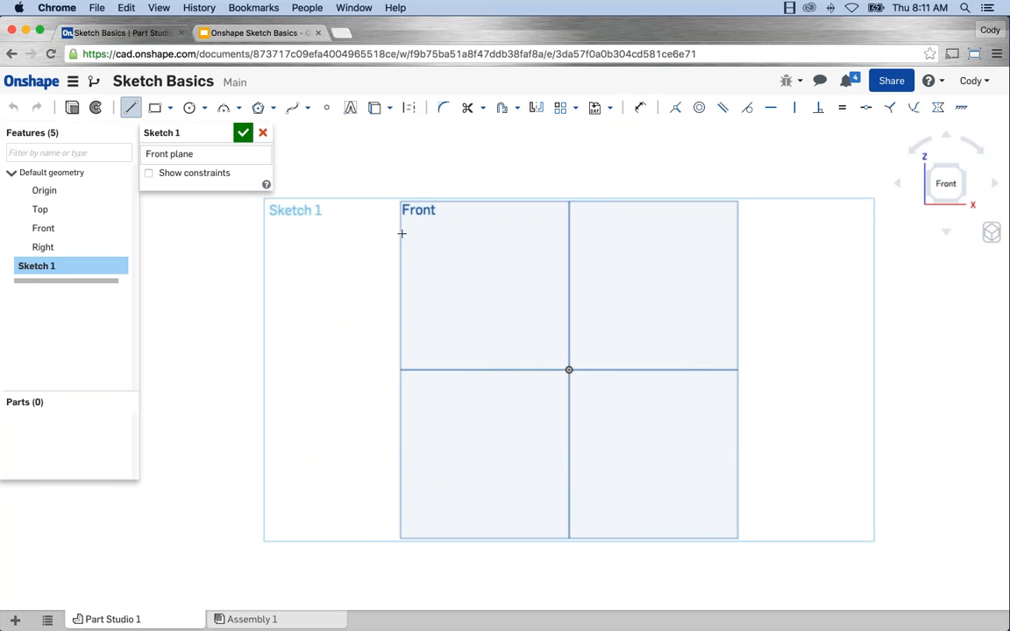
# Draw a single slightly slanted line about 6.246 long above the Front plane
pyautogui.click(375, 174)
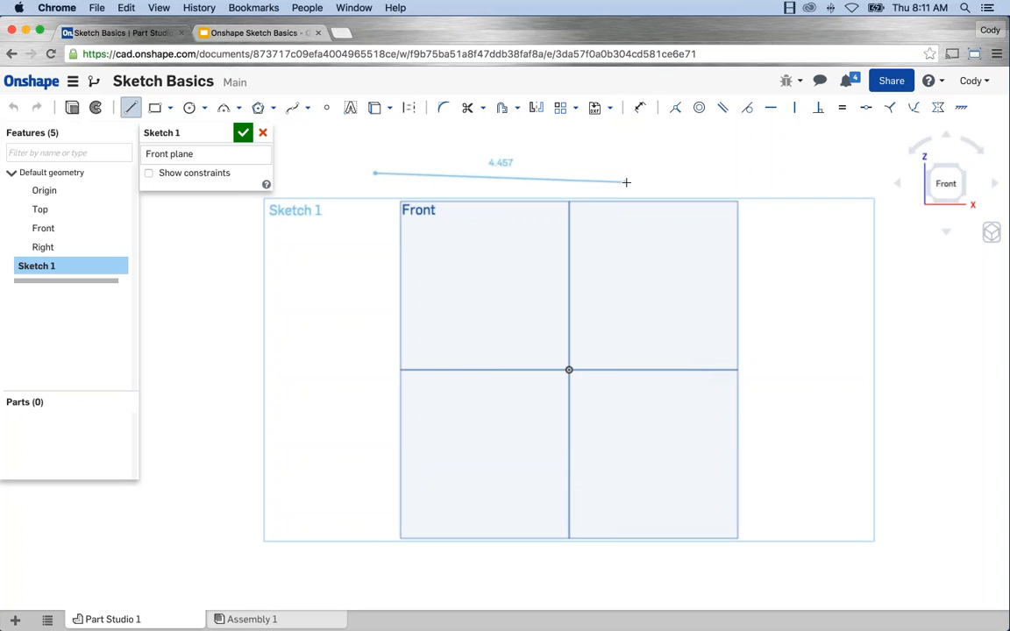
pyautogui.click(726, 156)
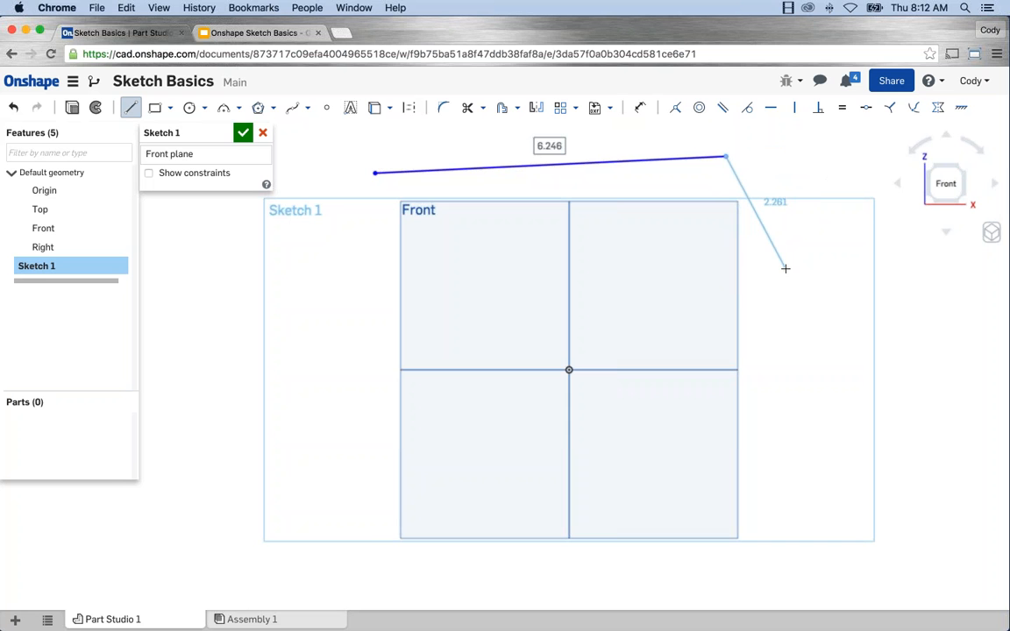
pyautogui.press('Escape')
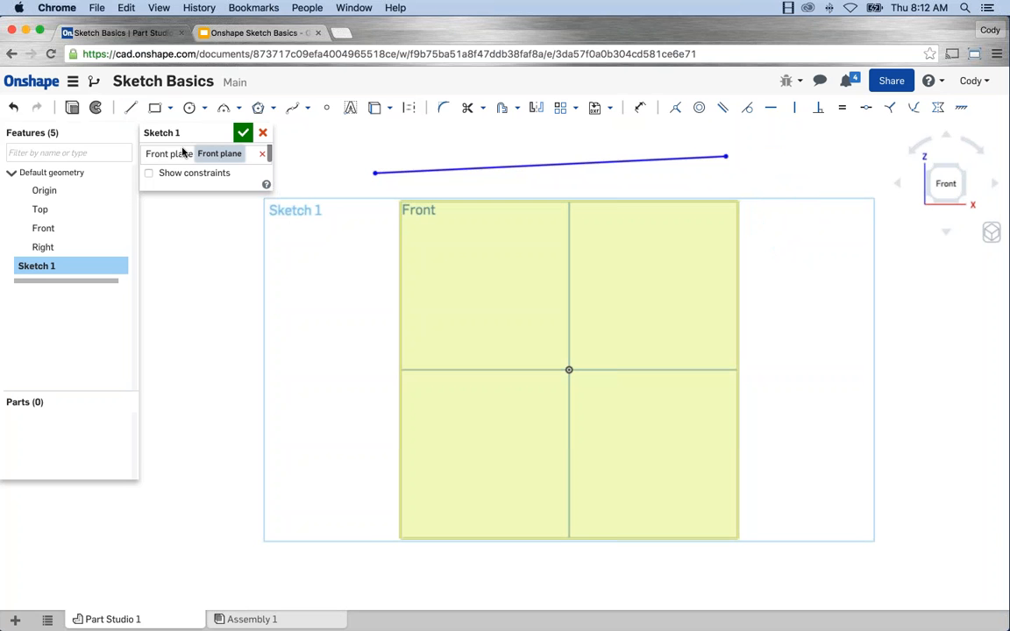
# Draw a second line about 6.663 long below the first, then zoom out and recentre
pyautogui.click(129, 107)
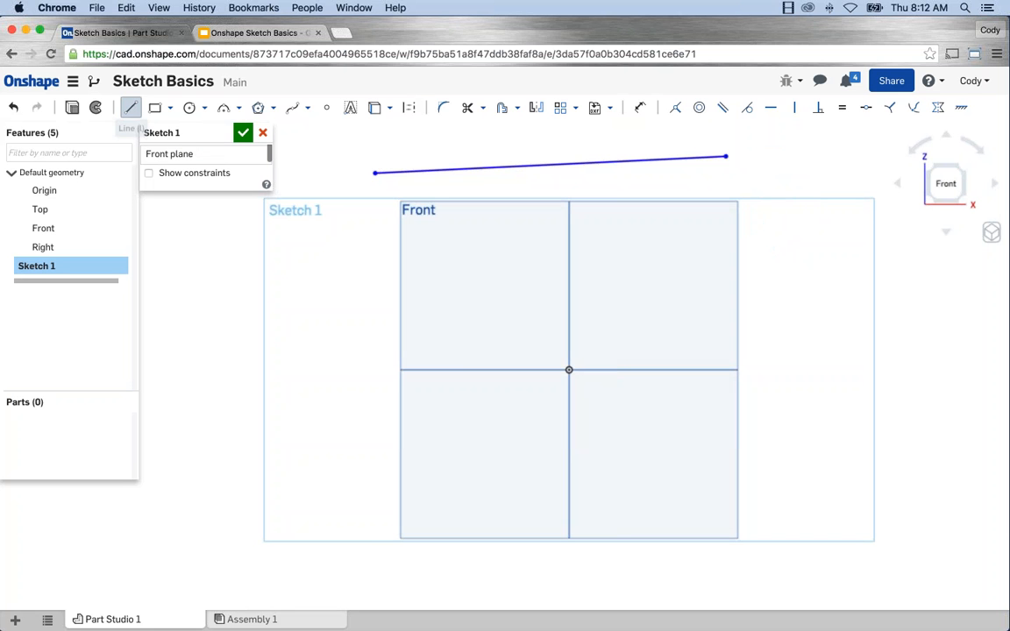
pyautogui.click(372, 229)
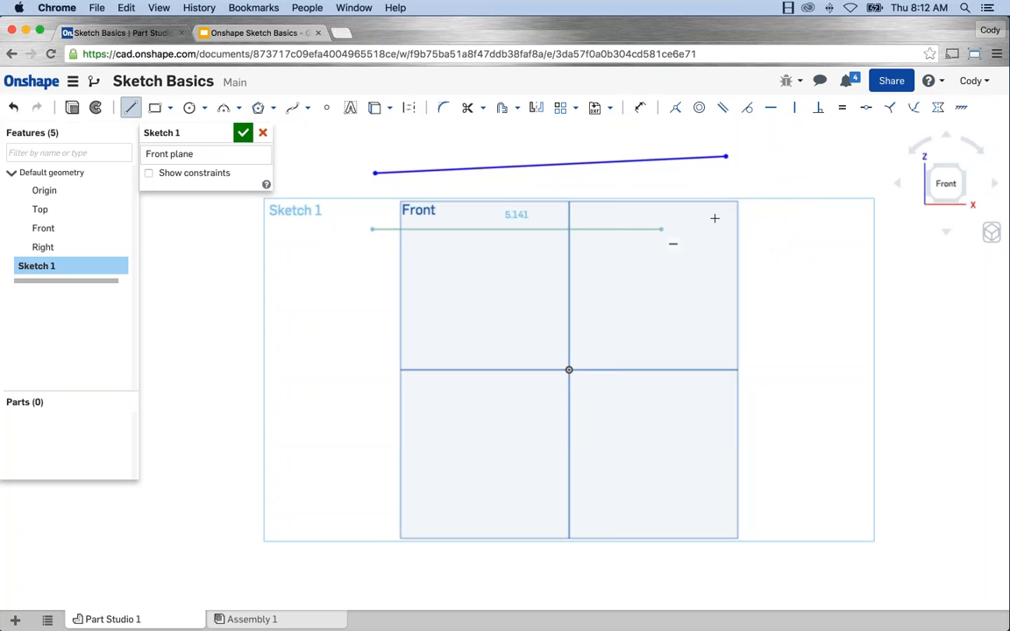
pyautogui.click(746, 206)
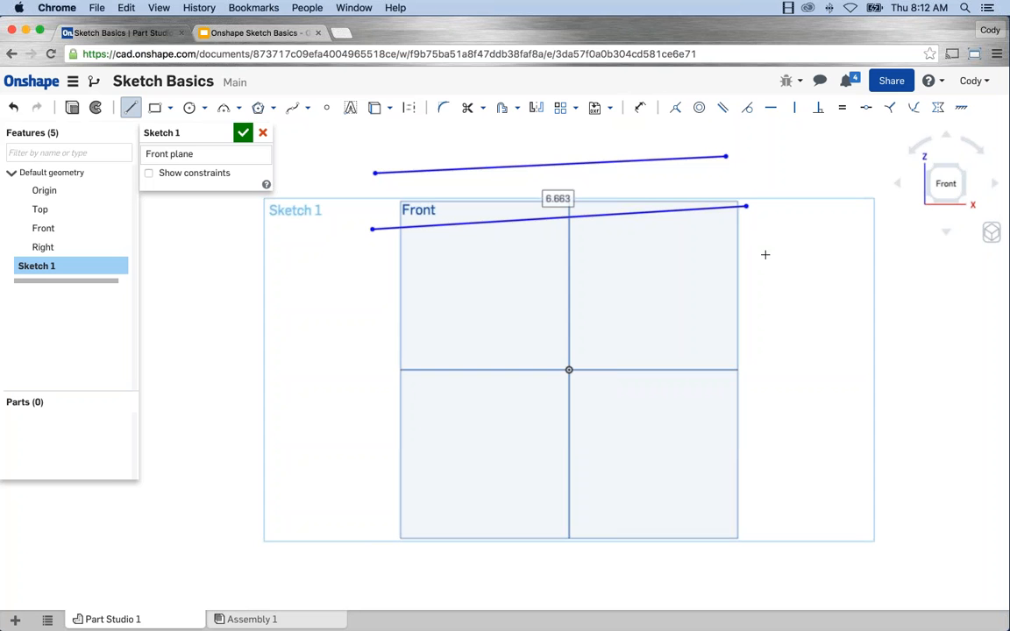
pyautogui.press('Escape')
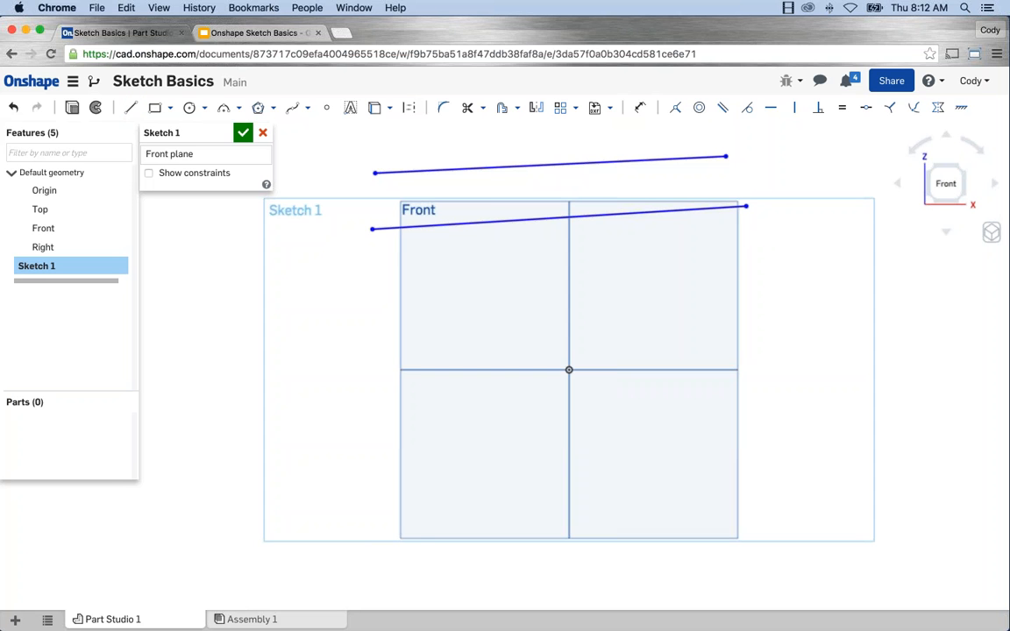
pyautogui.scroll(-3, 764, 254)
pyautogui.moveTo(764, 255); pyautogui.dragTo(743, 266, button='middle')
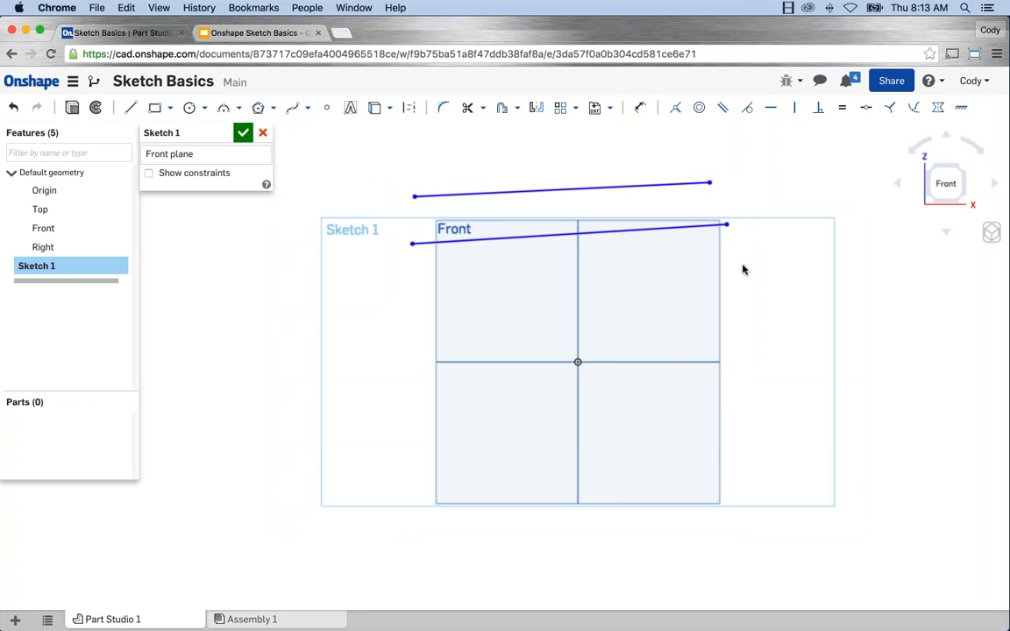
# Check the lower line's length, then box-select and delete both lines
pyautogui.click(671, 229)
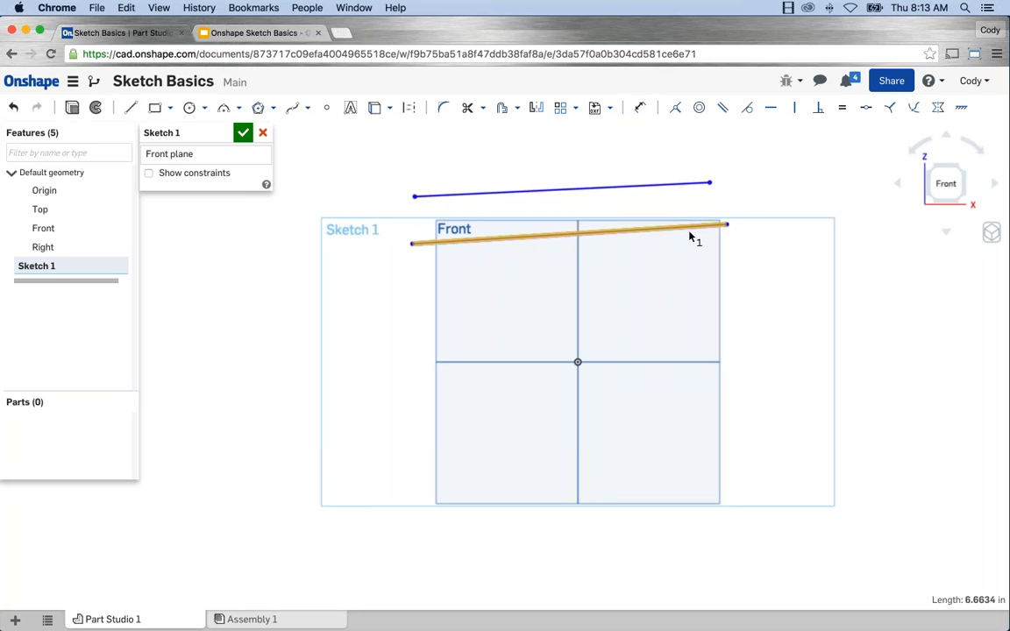
pyautogui.click(776, 283)
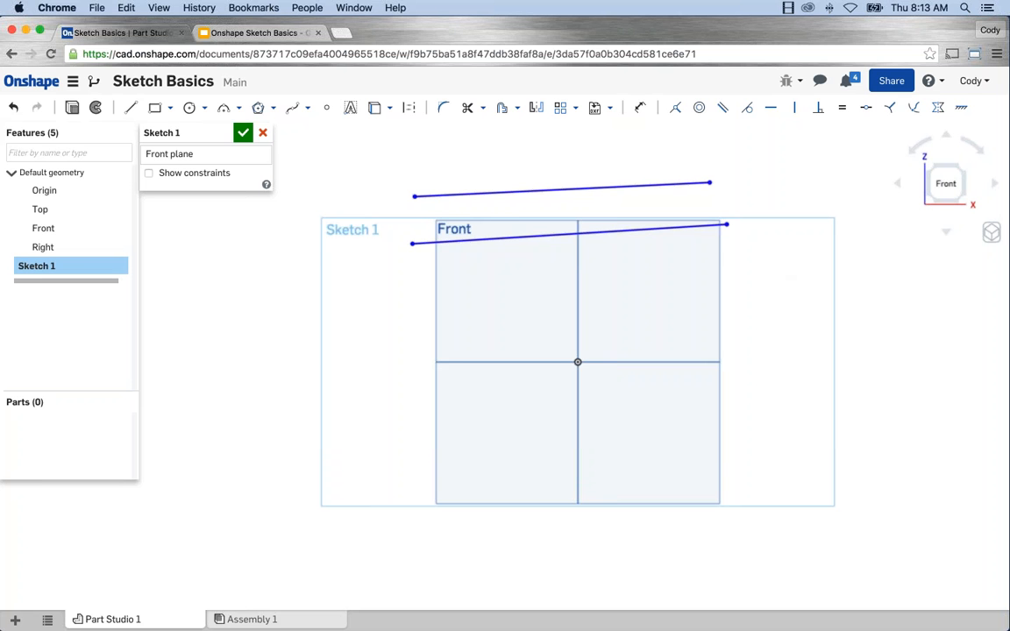
pyautogui.scroll(-2, 775, 273)
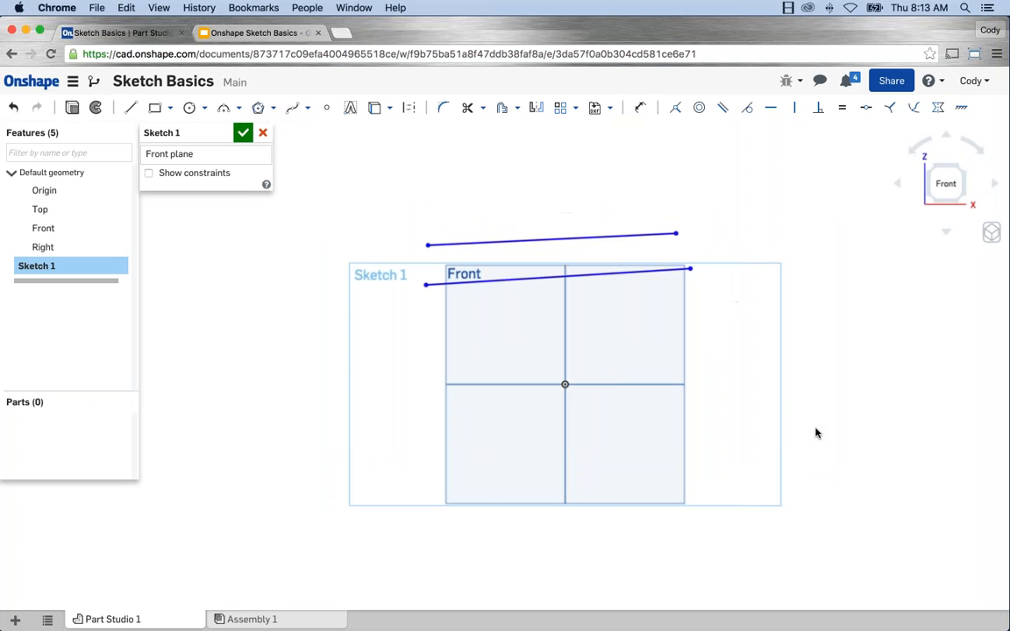
pyautogui.moveTo(815, 427)
pyautogui.mouseDown()
pyautogui.moveTo(568, 293)
pyautogui.moveTo(435, 243)
pyautogui.moveTo(334, 149)
pyautogui.mouseUp()
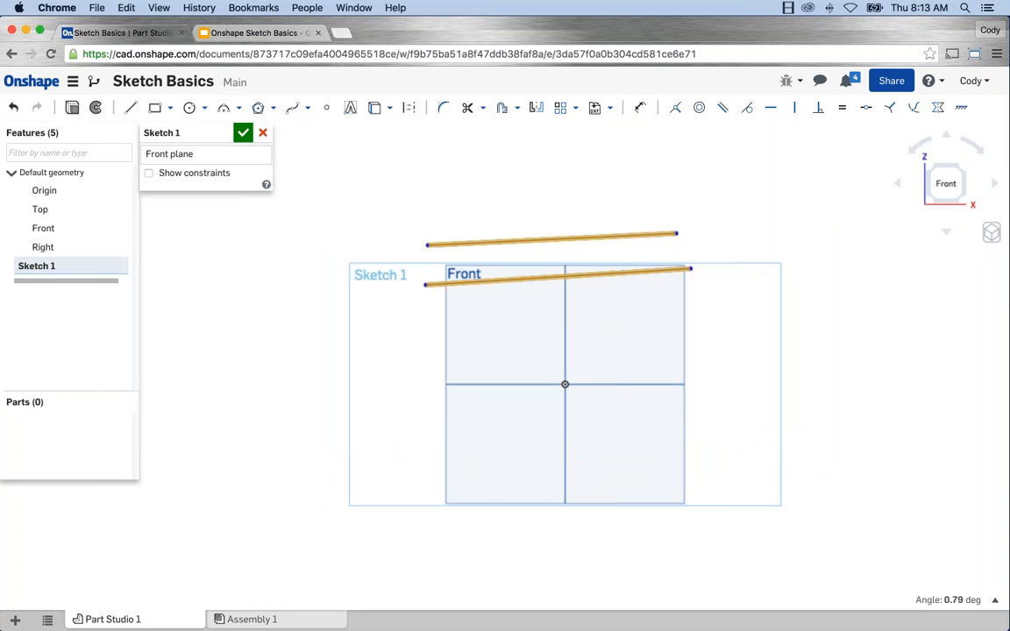
pyautogui.press('Delete')
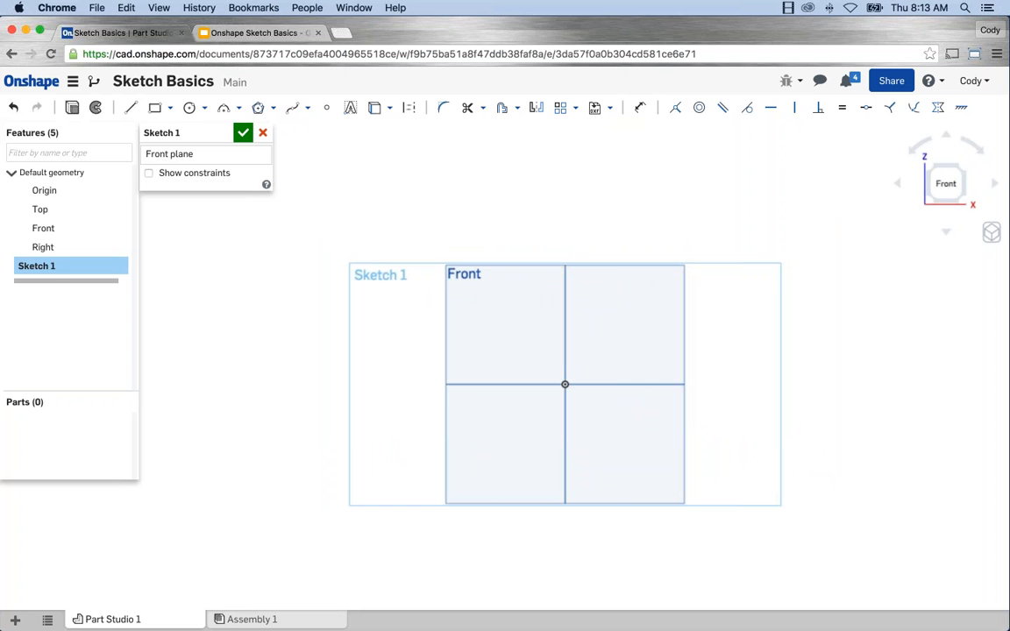
# Choose the Corner rectangle tool from the rectangle options
pyautogui.scroll(3, 581, 406)
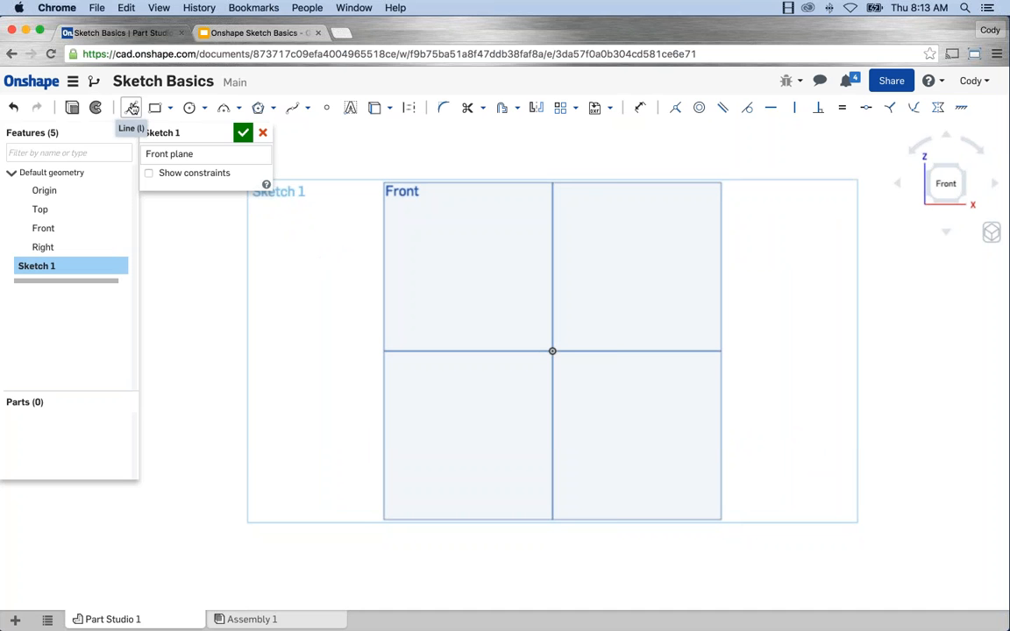
pyautogui.click(173, 108)
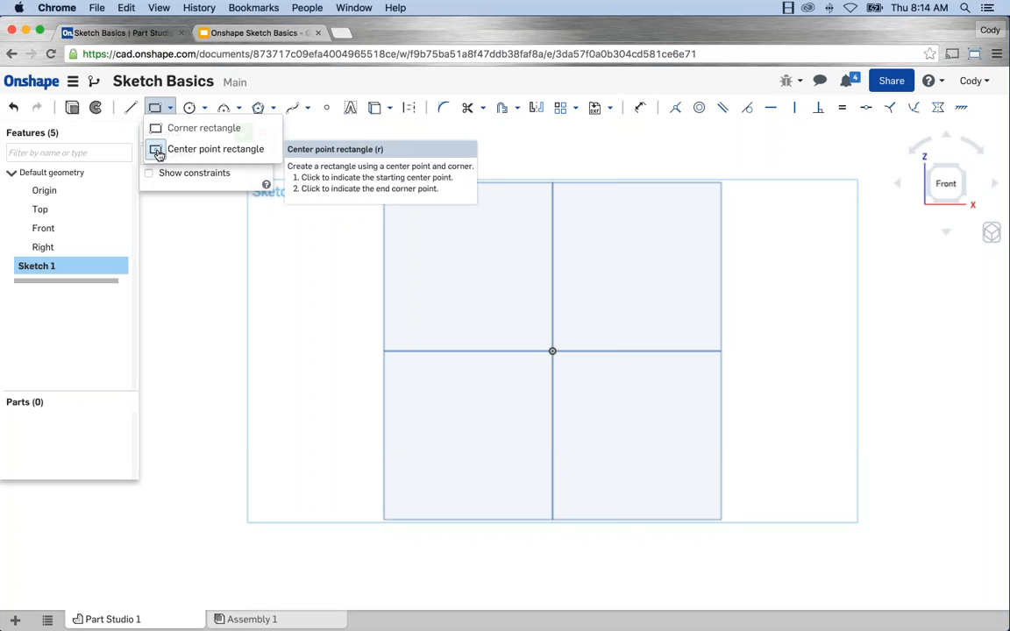
pyautogui.click(159, 128)
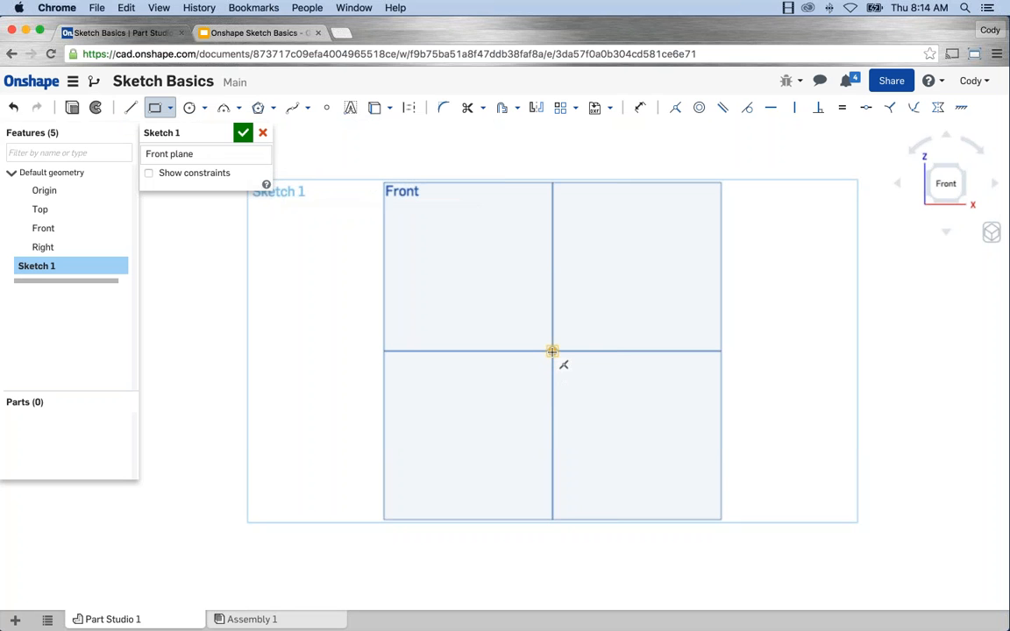
# Draw a corner rectangle from the origin sized 5 wide by 3 tall
pyautogui.click(552, 351)
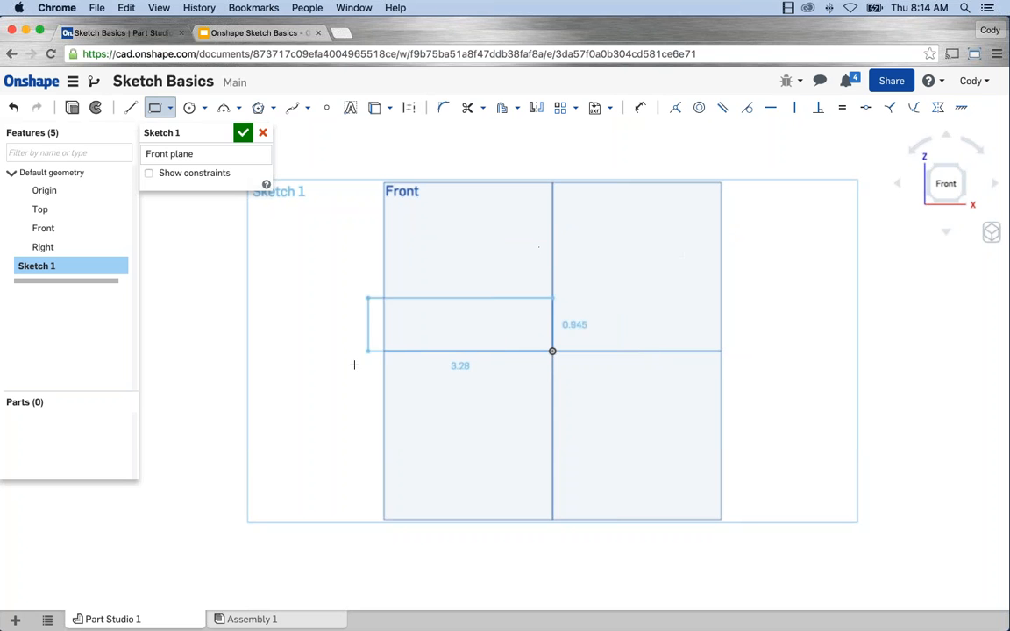
pyautogui.click(803, 197)
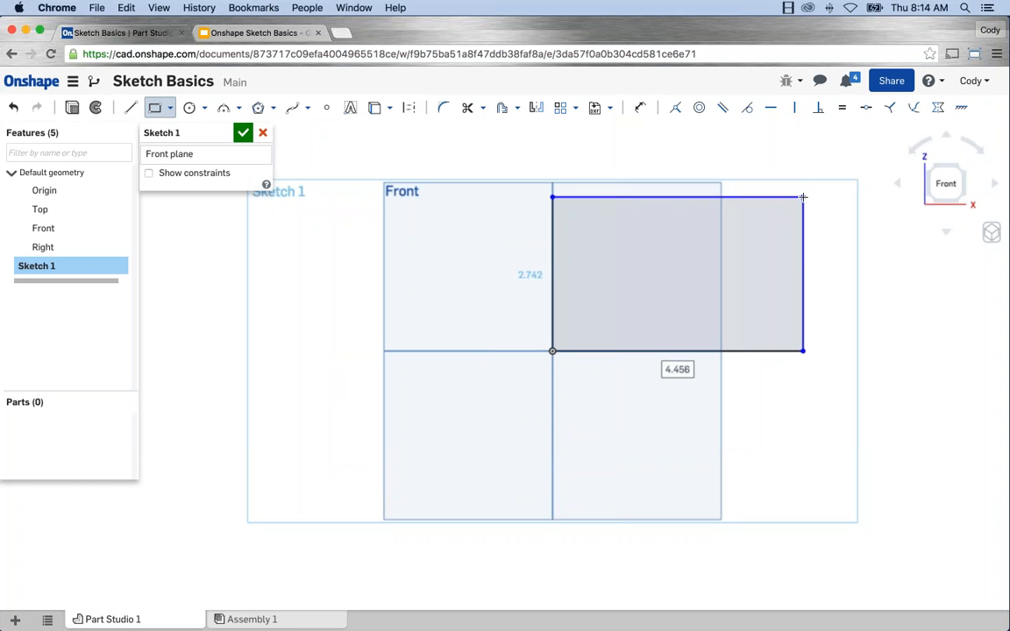
pyautogui.write('5')
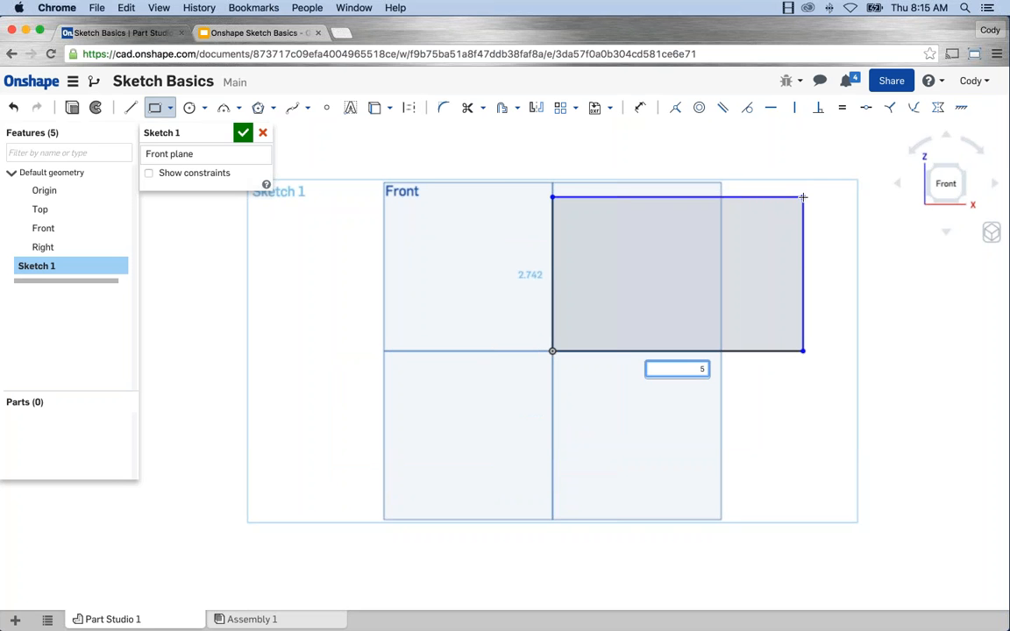
pyautogui.press('Return')
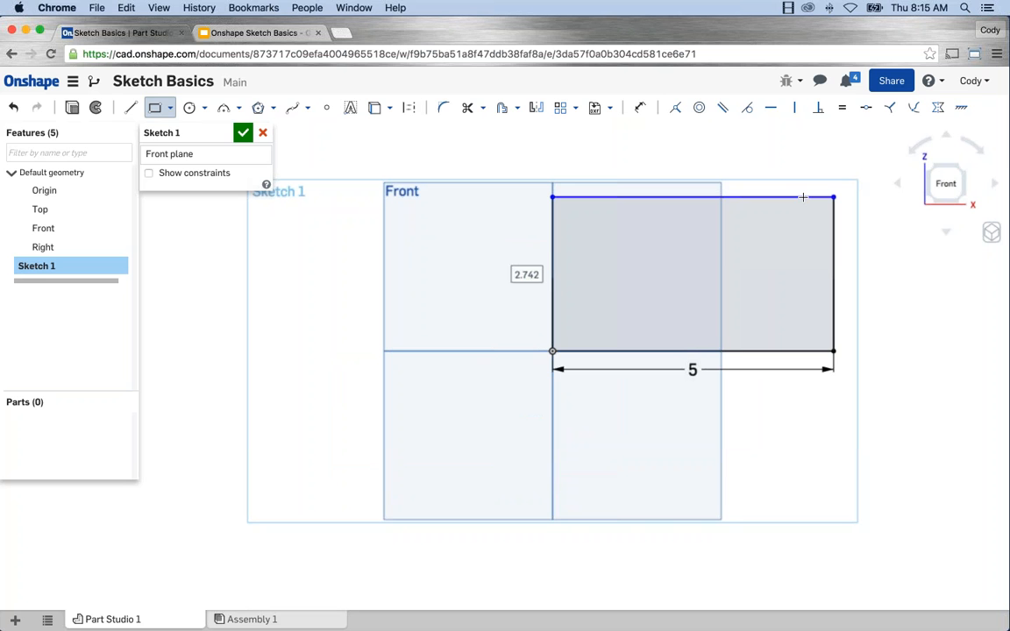
pyautogui.write('3')
pyautogui.press('Return')
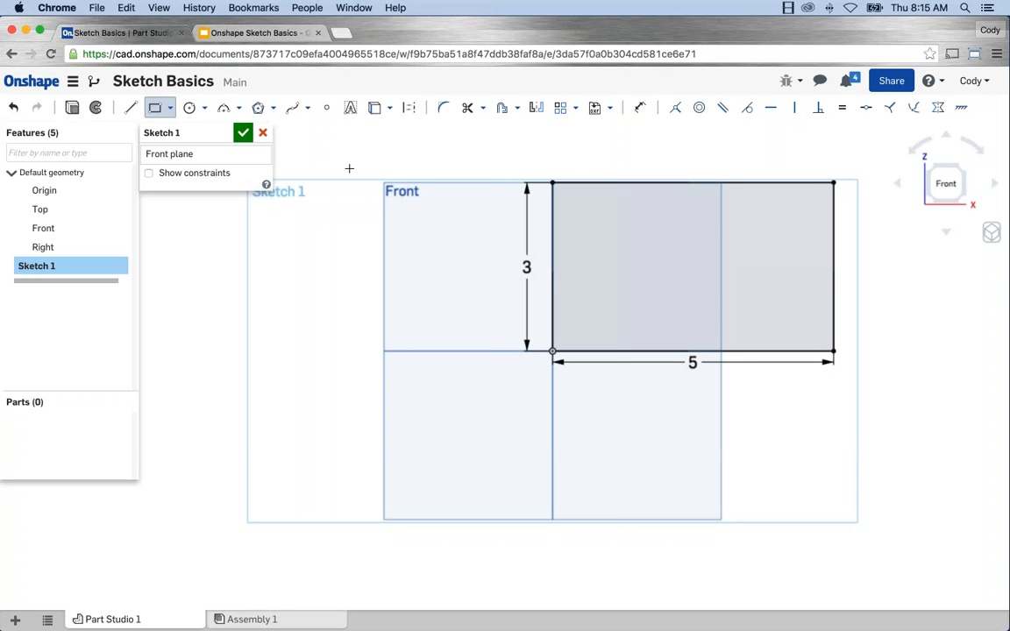
pyautogui.press('Escape')
pyautogui.scroll(-1, 559, 253)
# Delete the 5 by 3 rectangle and its dimensions
pyautogui.moveTo(559, 253); pyautogui.dragTo(491, 275, button='middle')
pyautogui.moveTo(807, 496)
pyautogui.mouseDown()
pyautogui.moveTo(441, 200)
pyautogui.moveTo(408, 186)
pyautogui.mouseUp()
pyautogui.press('Delete')
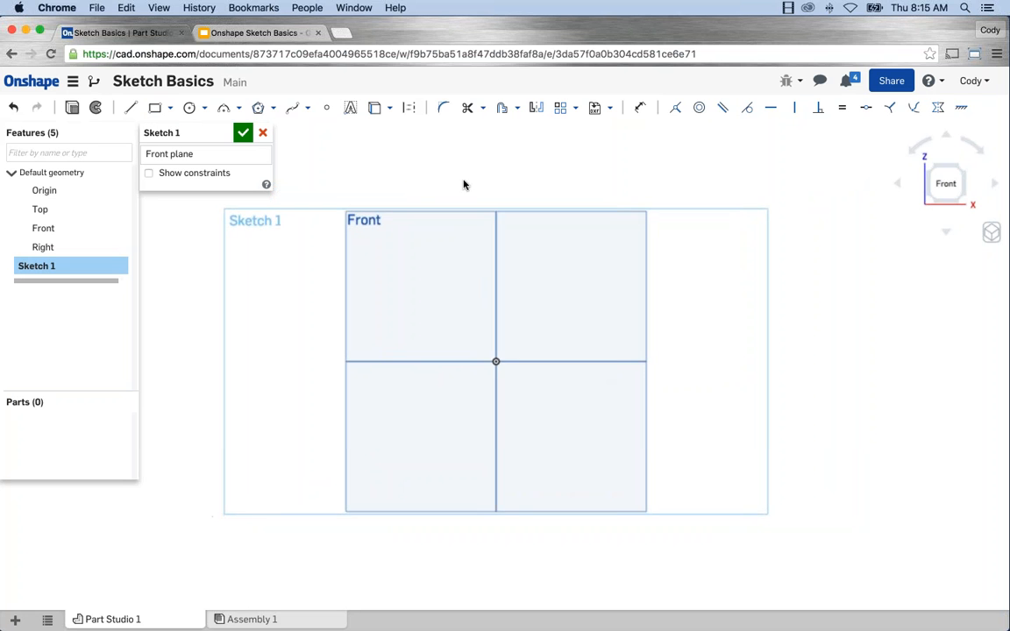
# Draw a trial center-point rectangle on the origin, about 7.096 by 6.88, then delete it
pyautogui.click(169, 107)
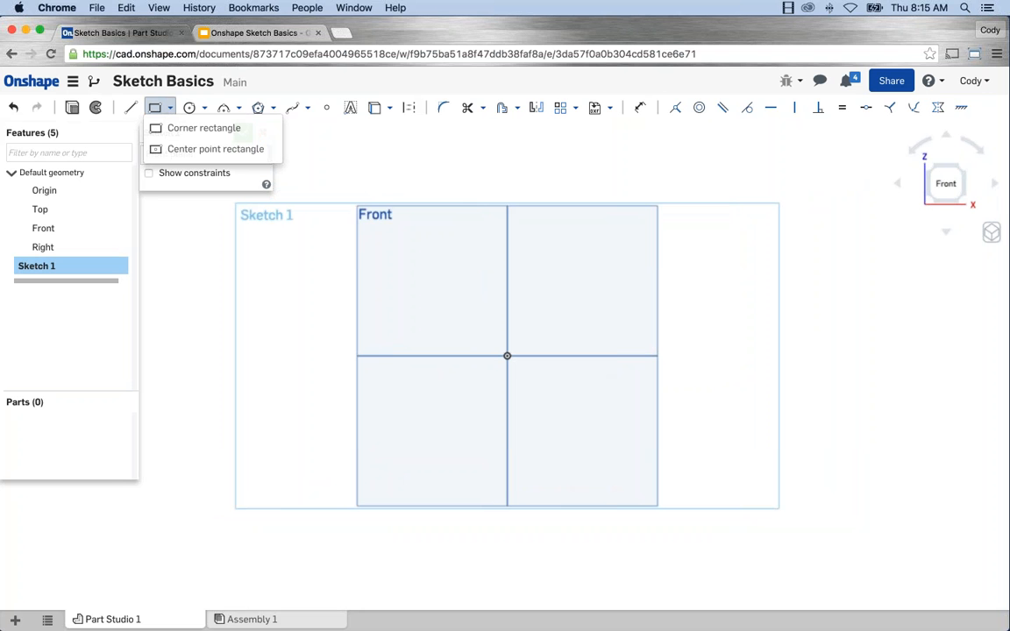
pyautogui.click(160, 150)
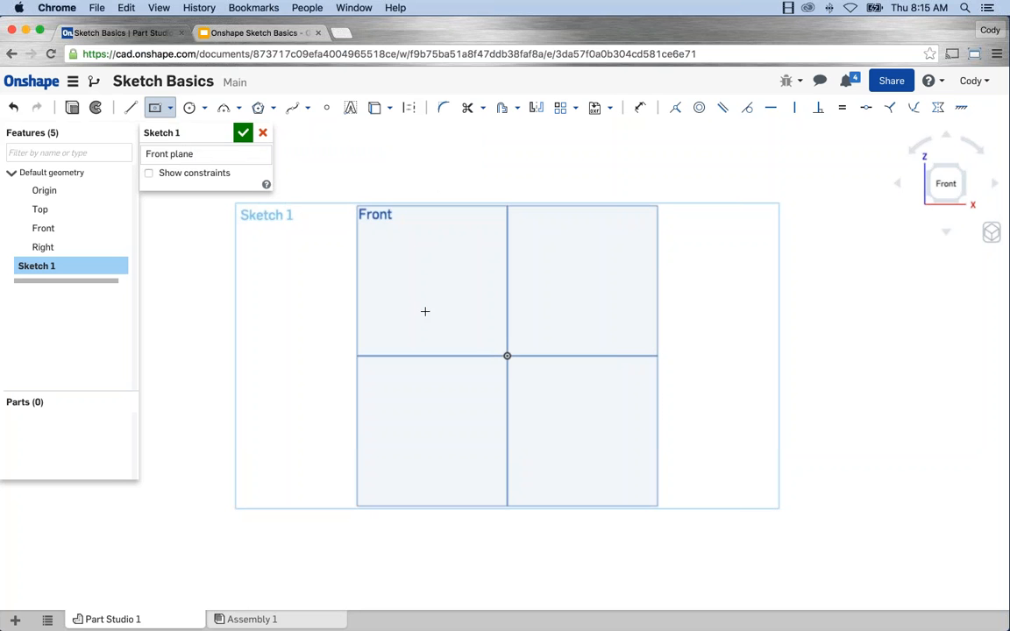
pyautogui.click(507, 355)
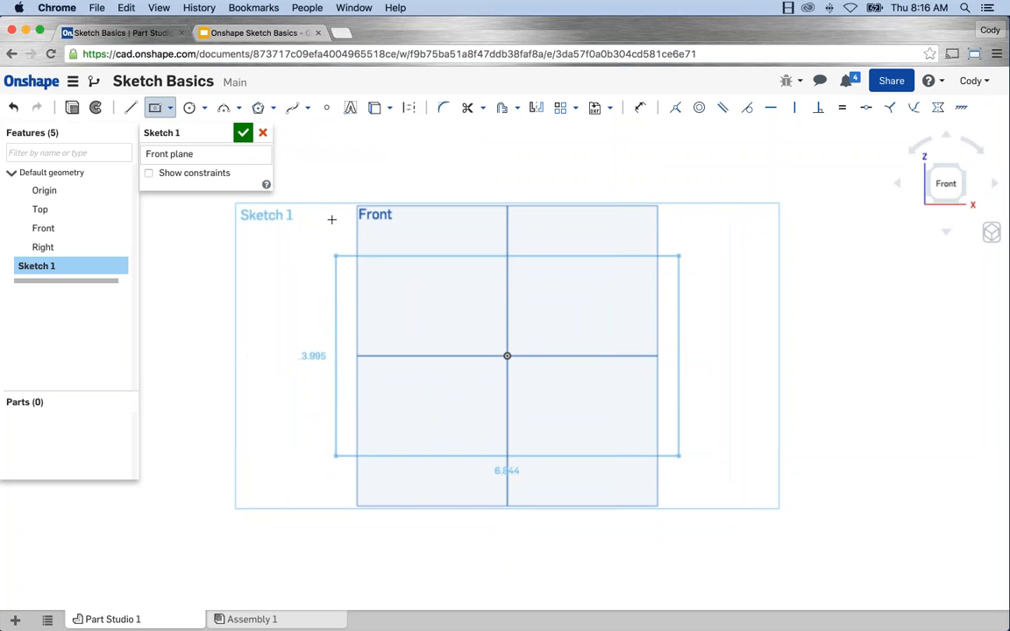
pyautogui.click(330, 184)
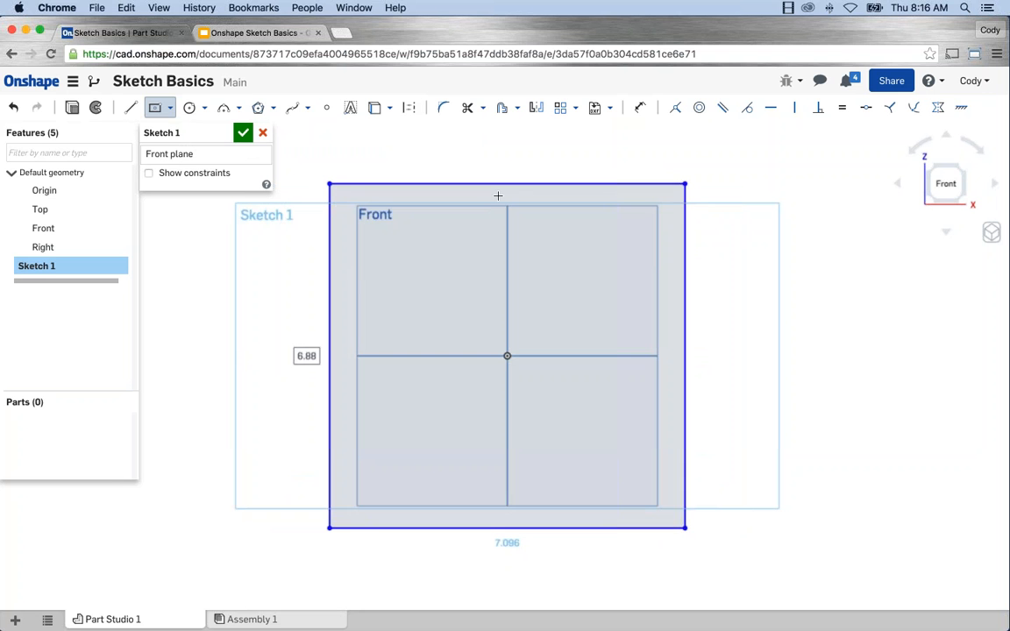
pyautogui.press('Escape')
pyautogui.scroll(-2, 565, 266)
pyautogui.scroll(-1, 561, 327)
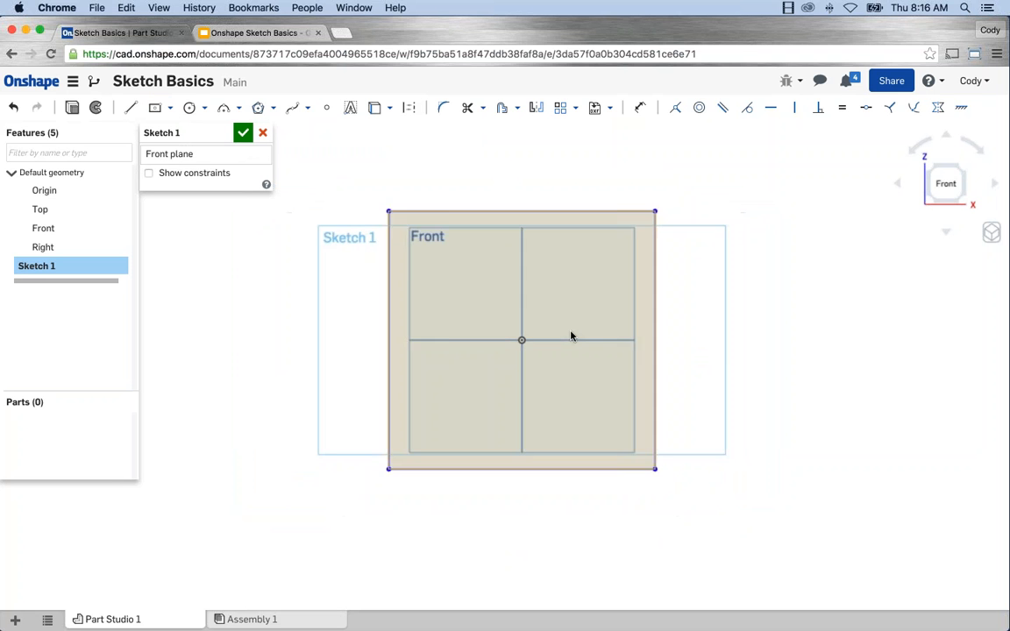
pyautogui.moveTo(515, 335); pyautogui.dragTo(556, 328, button='middle')
pyautogui.moveTo(767, 518); pyautogui.dragTo(379, 161)
pyautogui.press('Delete')
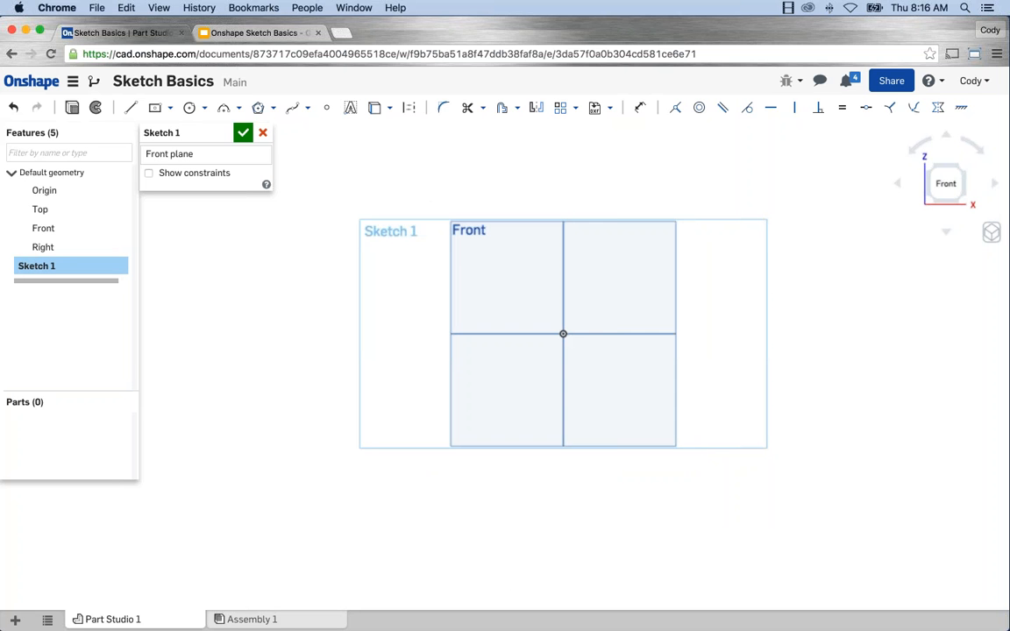
pyautogui.click(203, 107)
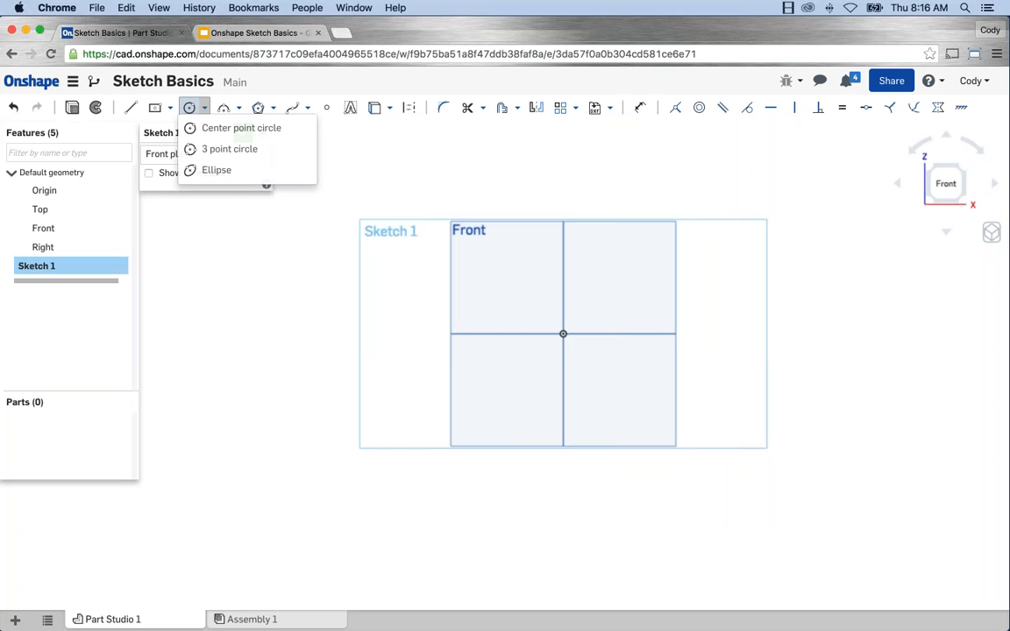
pyautogui.click(191, 130)
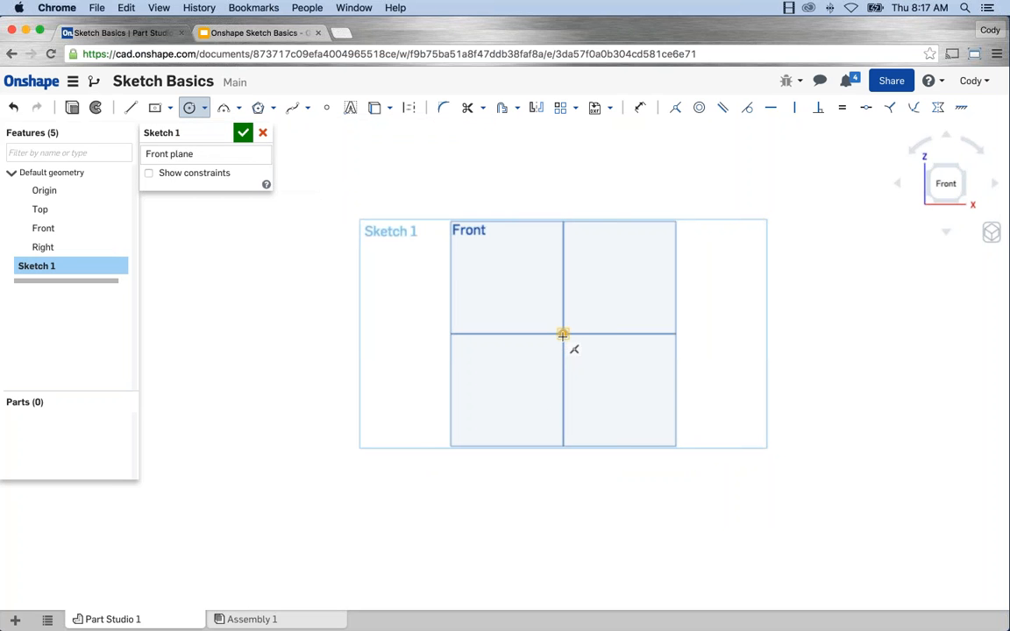
pyautogui.click(563, 333)
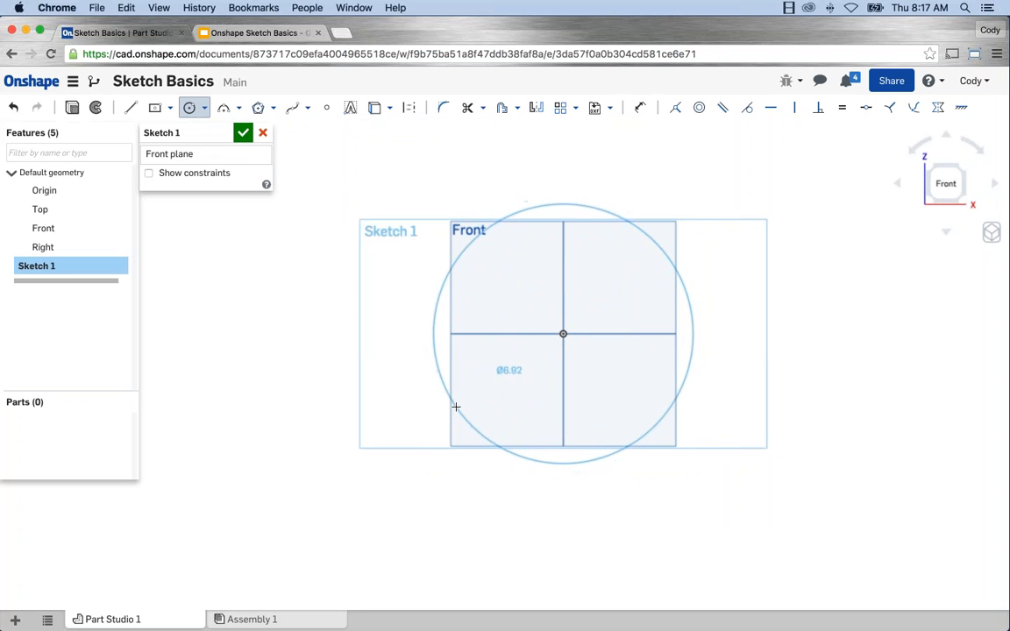
pyautogui.click(456, 407)
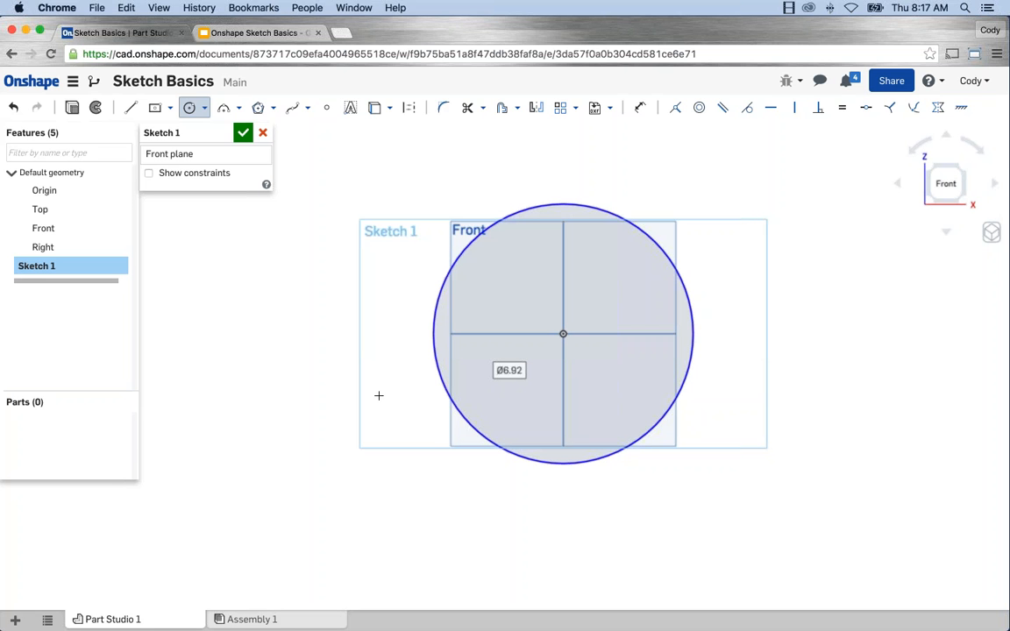
pyautogui.press('Escape')
pyautogui.scroll(-2, 693, 473)
pyautogui.moveTo(692, 475); pyautogui.dragTo(366, 172)
pyautogui.press('Delete')
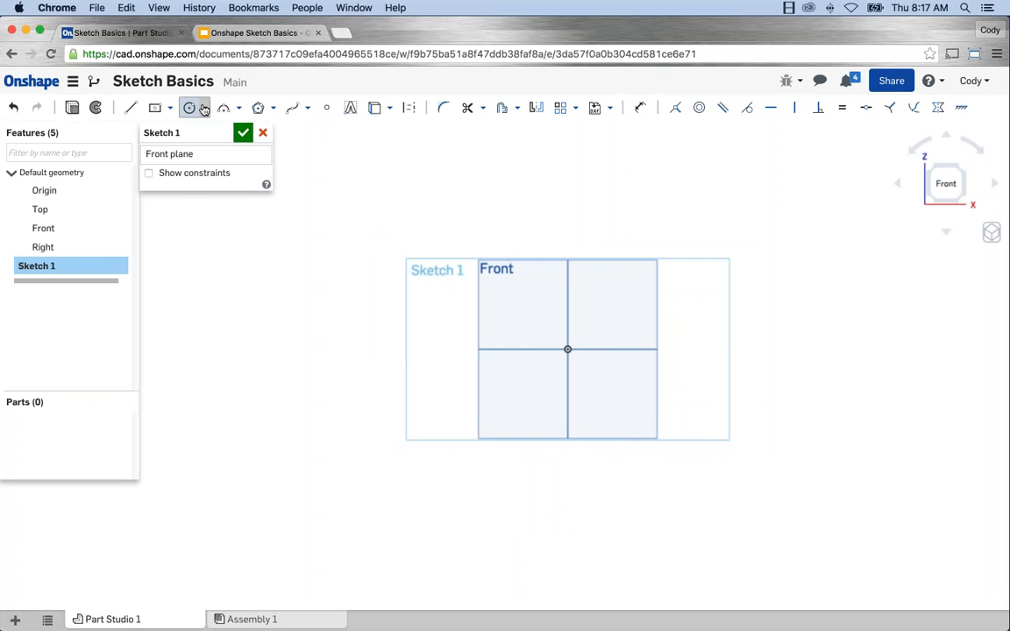
pyautogui.click(203, 107)
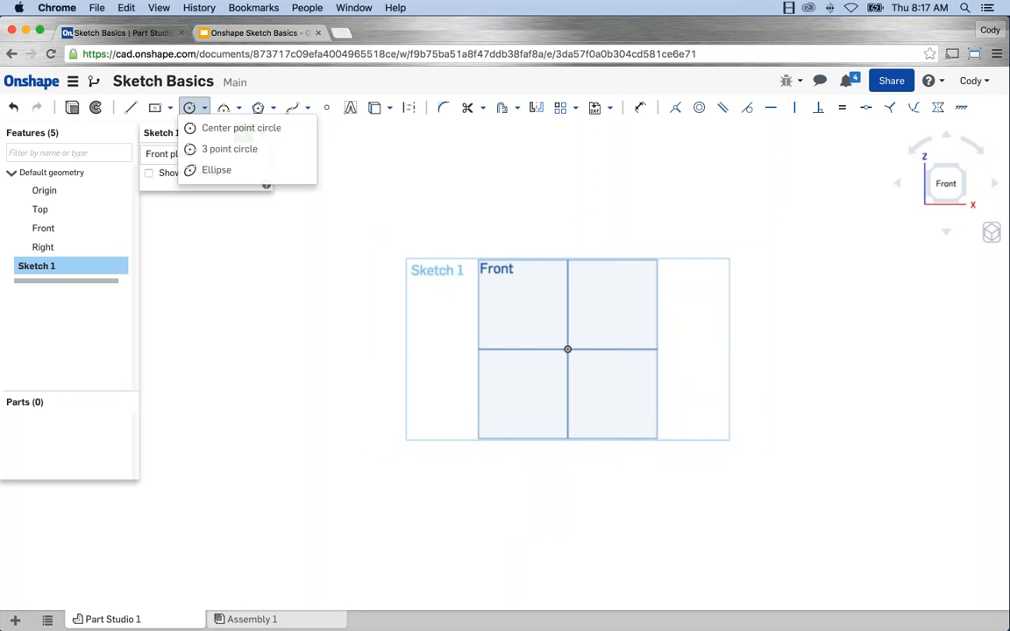
# Draw a three-point circle about 20.06 around above the origin and reshape it by dragging its points
pyautogui.click(190, 150)
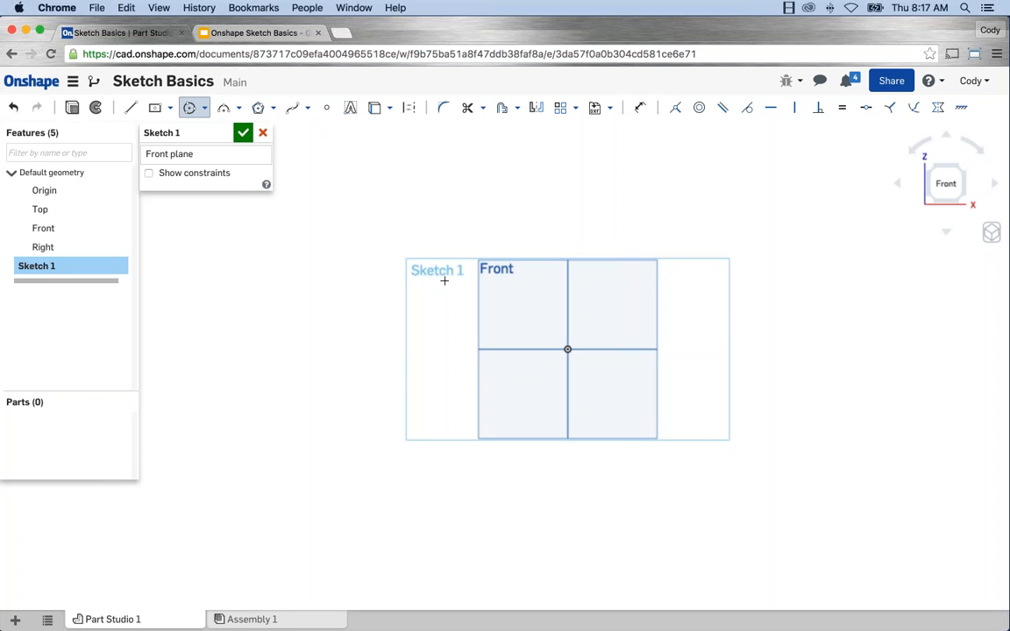
pyautogui.click(402, 265)
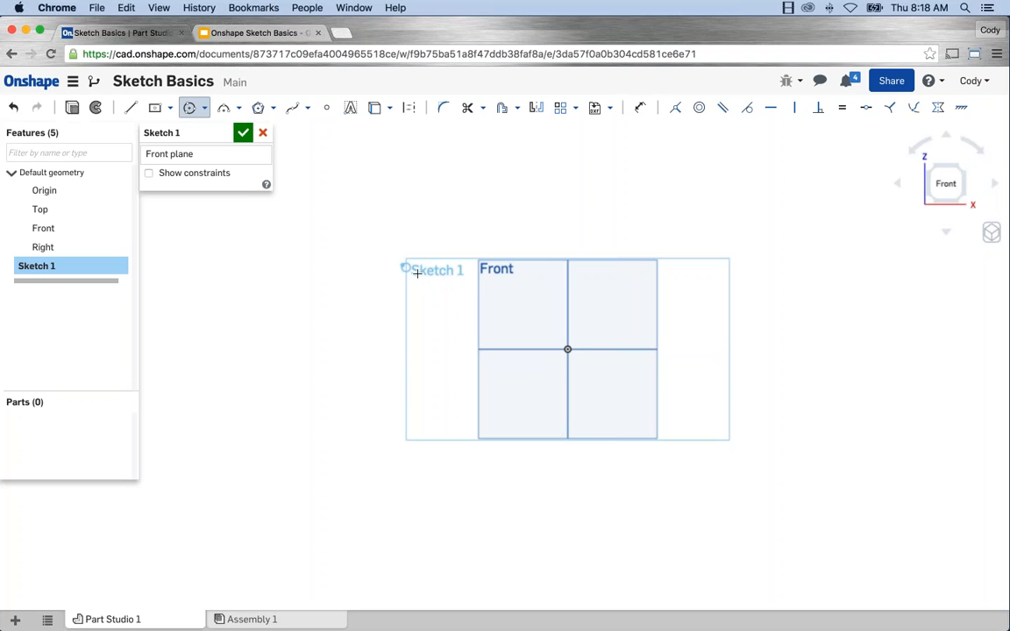
pyautogui.click(580, 239)
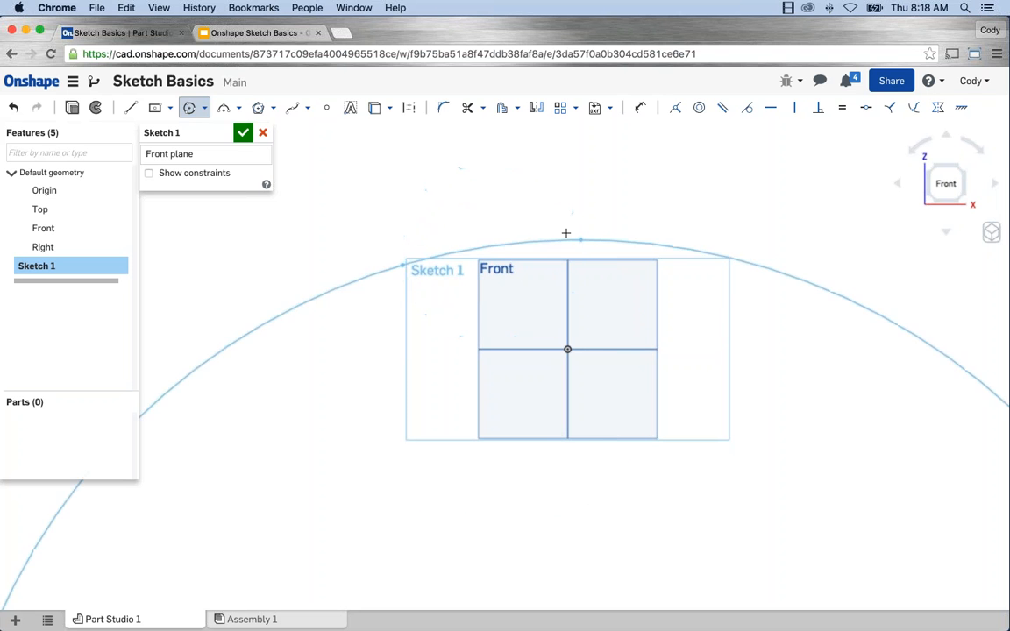
pyautogui.click(503, 135)
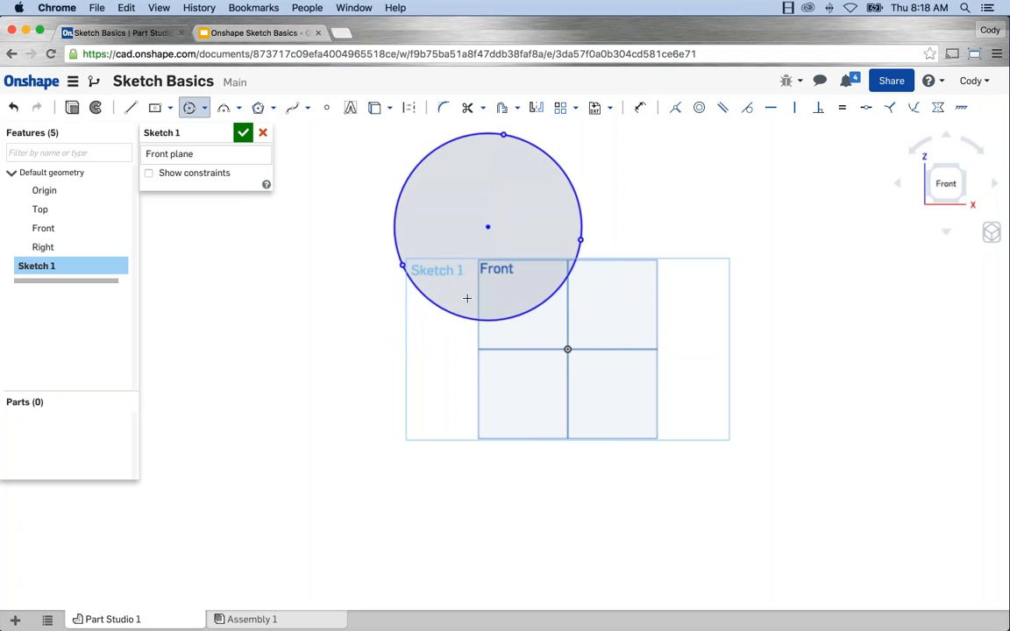
pyautogui.press('Escape')
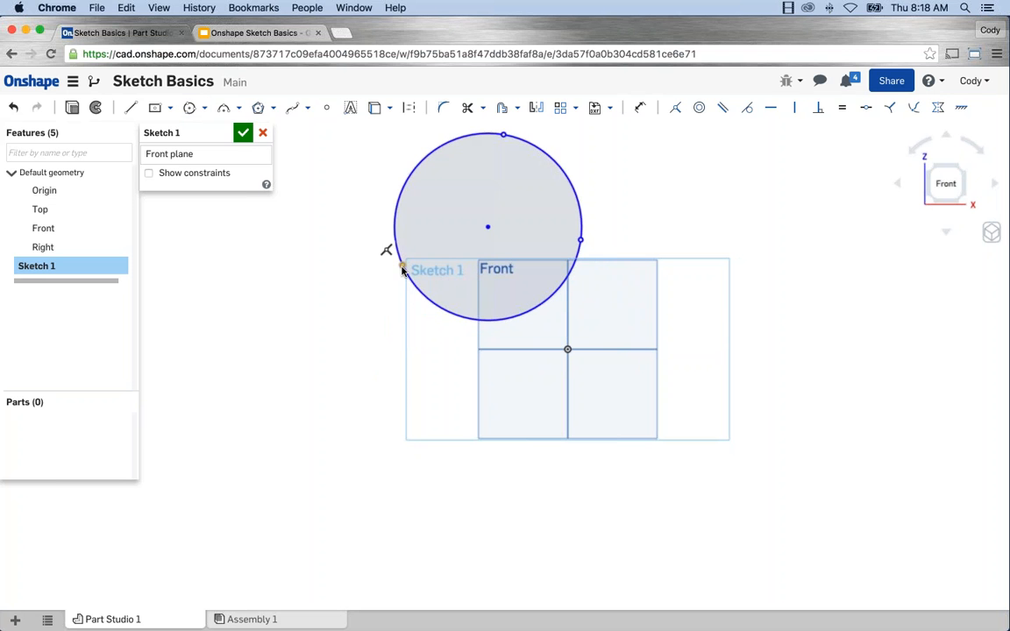
pyautogui.moveTo(403, 265)
pyautogui.mouseDown()
pyautogui.moveTo(381, 271)
pyautogui.moveTo(399, 273)
pyautogui.mouseUp()
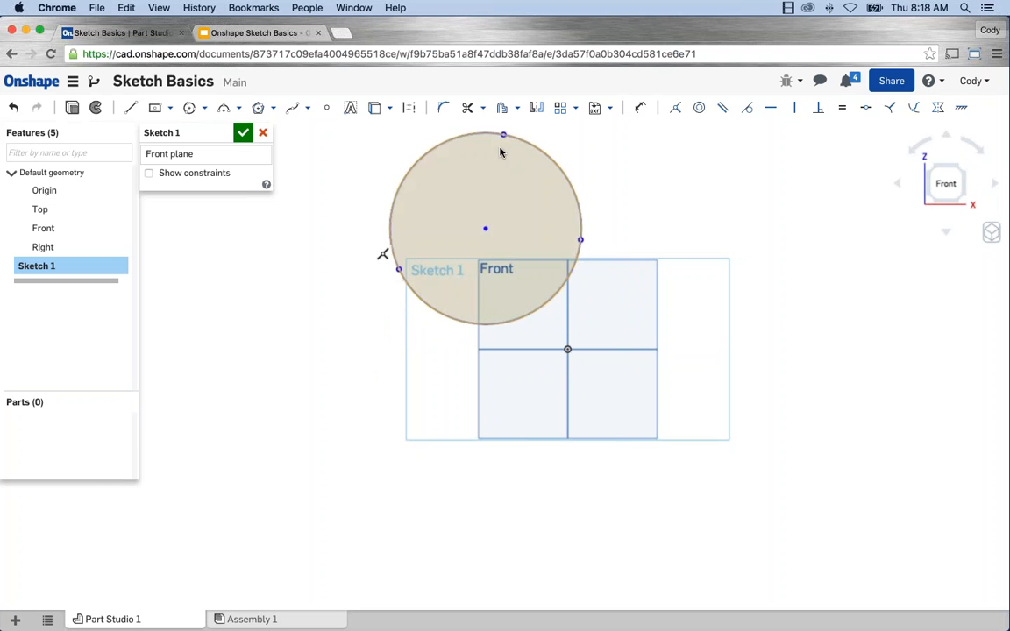
pyautogui.moveTo(504, 137); pyautogui.dragTo(482, 136)
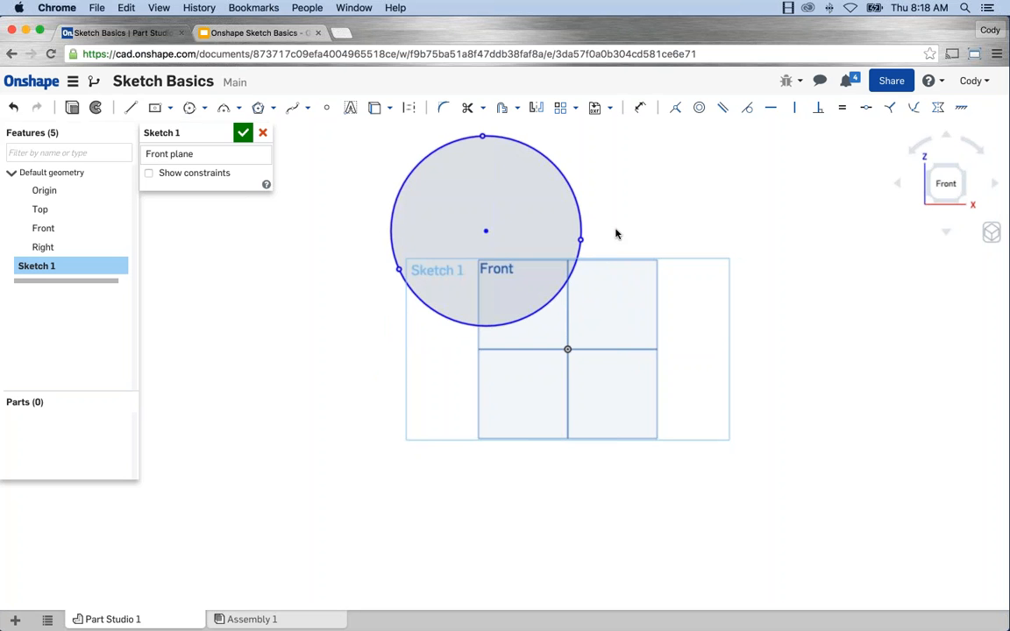
# Delete the three-point circle and show the circle and ellipse shape options
pyautogui.scroll(-3, 615, 233)
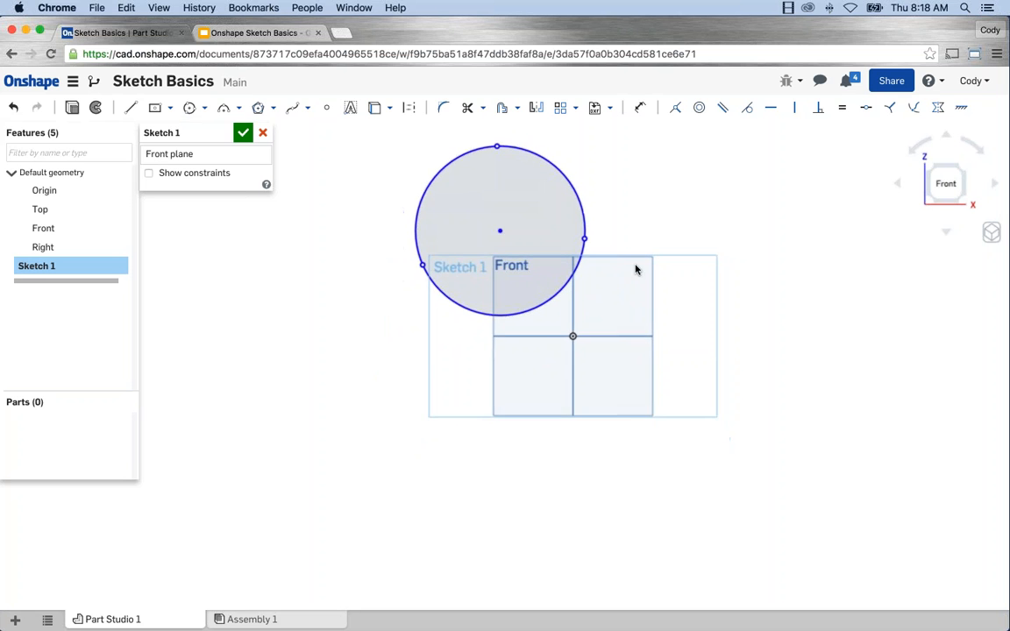
pyautogui.moveTo(636, 372); pyautogui.dragTo(412, 159)
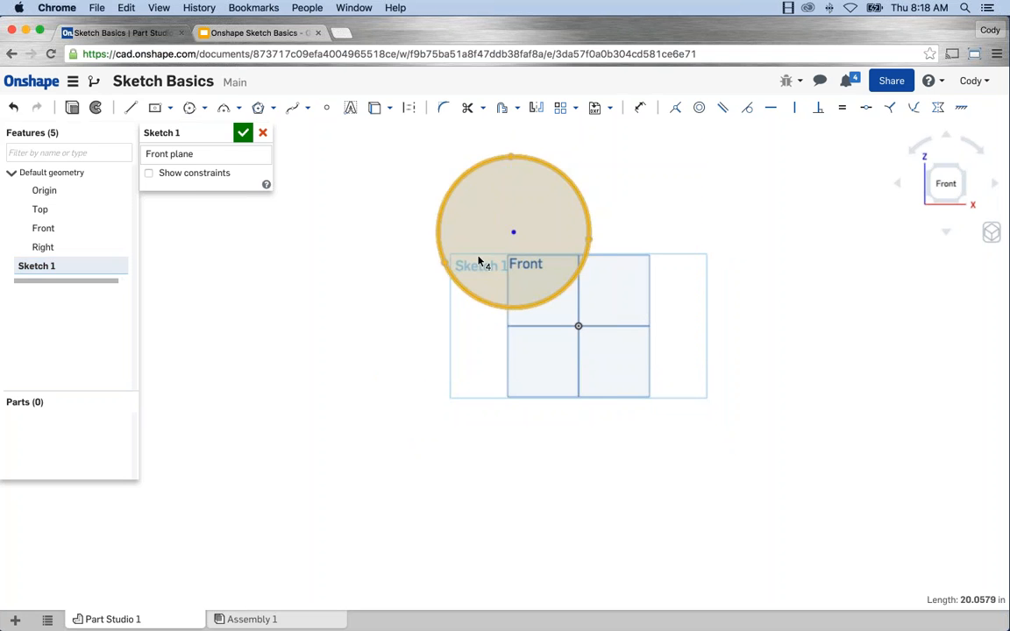
pyautogui.press('Delete')
pyautogui.click(207, 108)
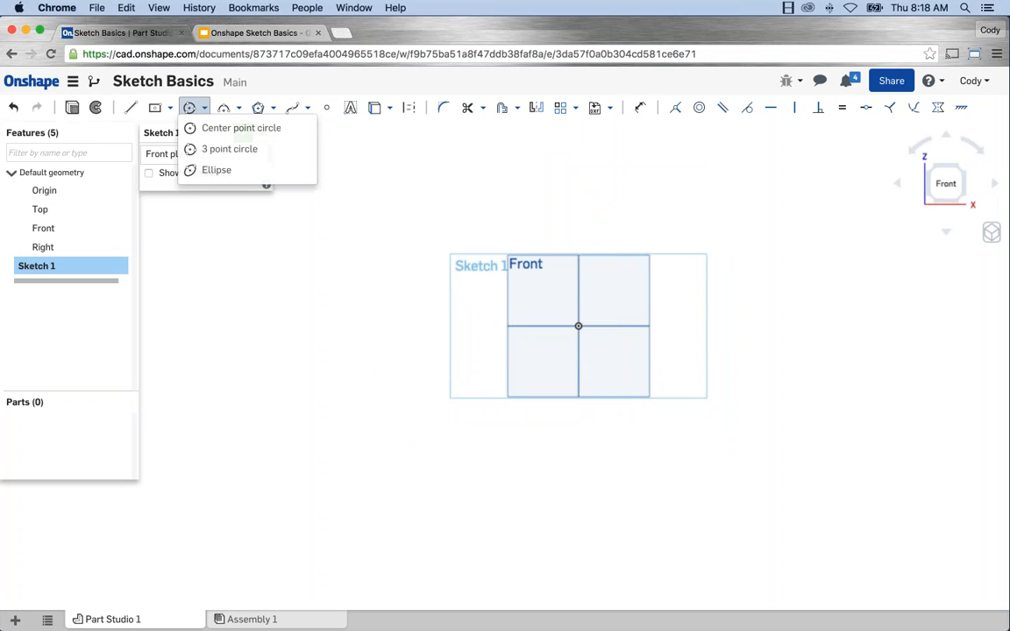
pyautogui.click(192, 172)
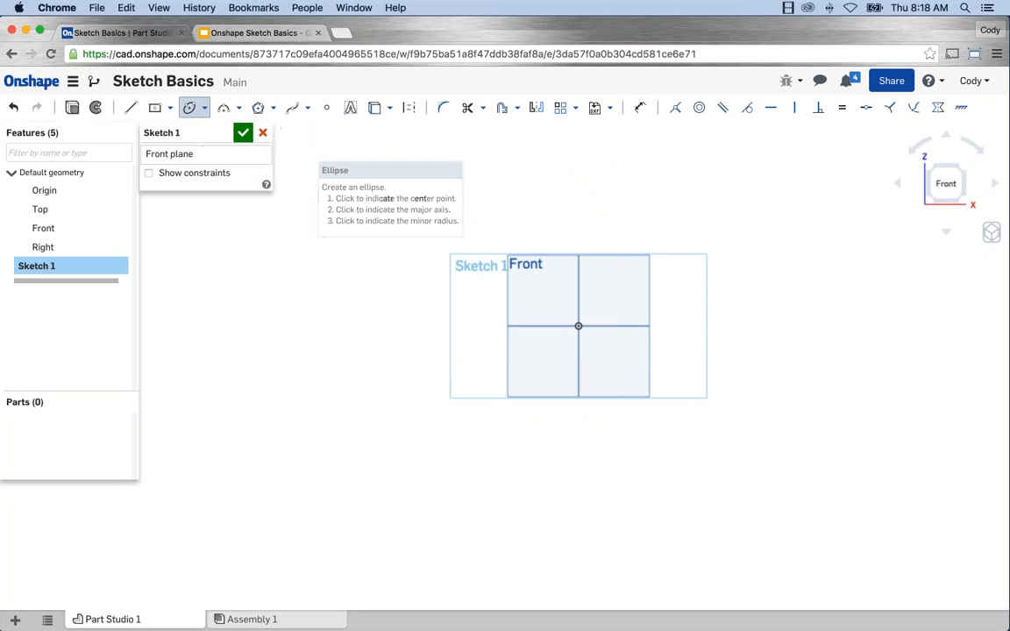
pyautogui.click(578, 326)
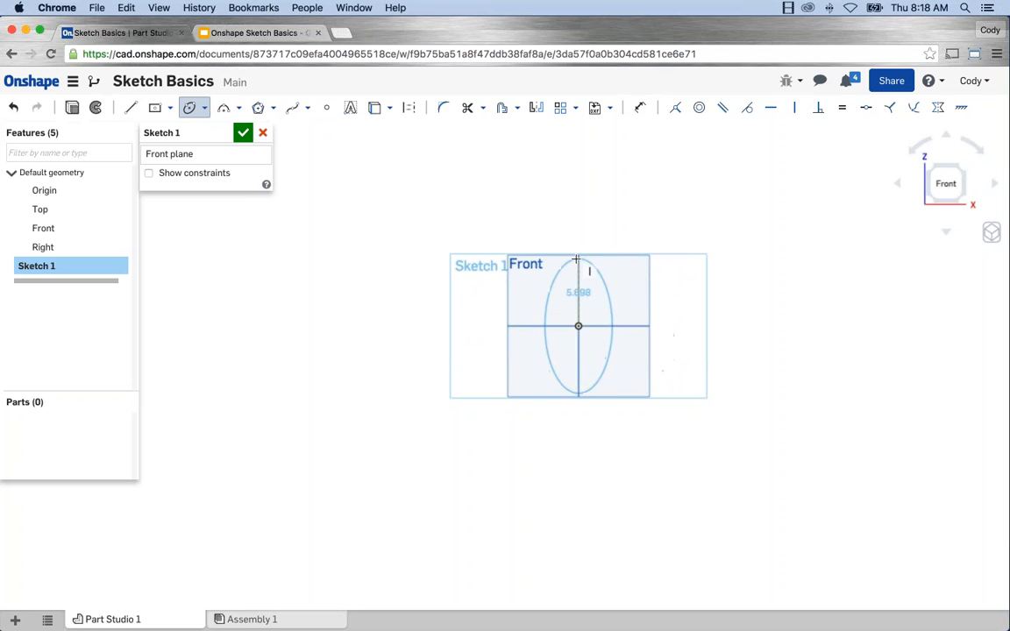
pyautogui.click(419, 326)
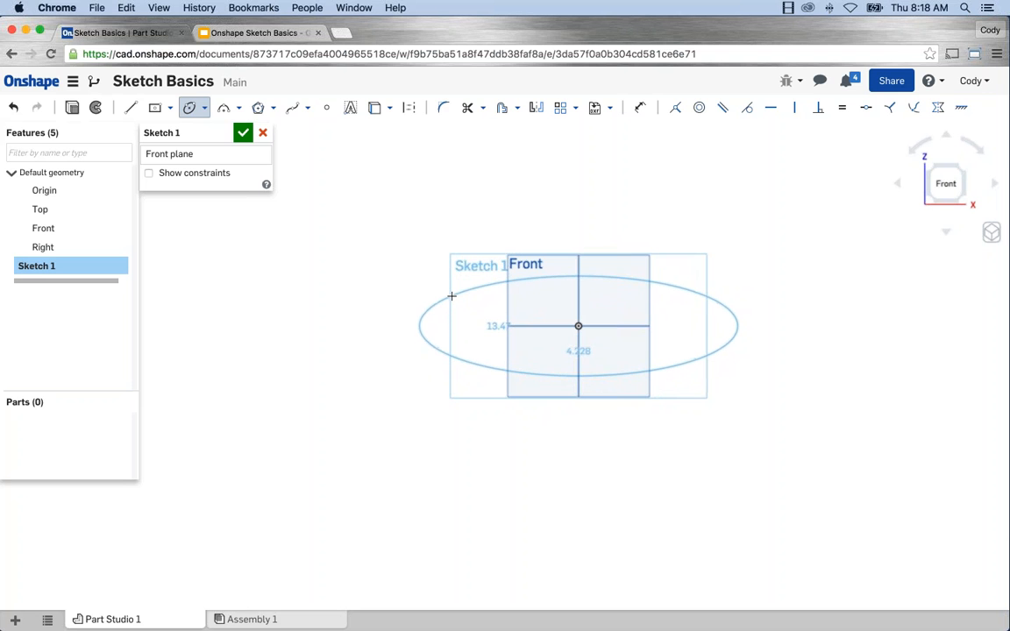
pyautogui.click(451, 296)
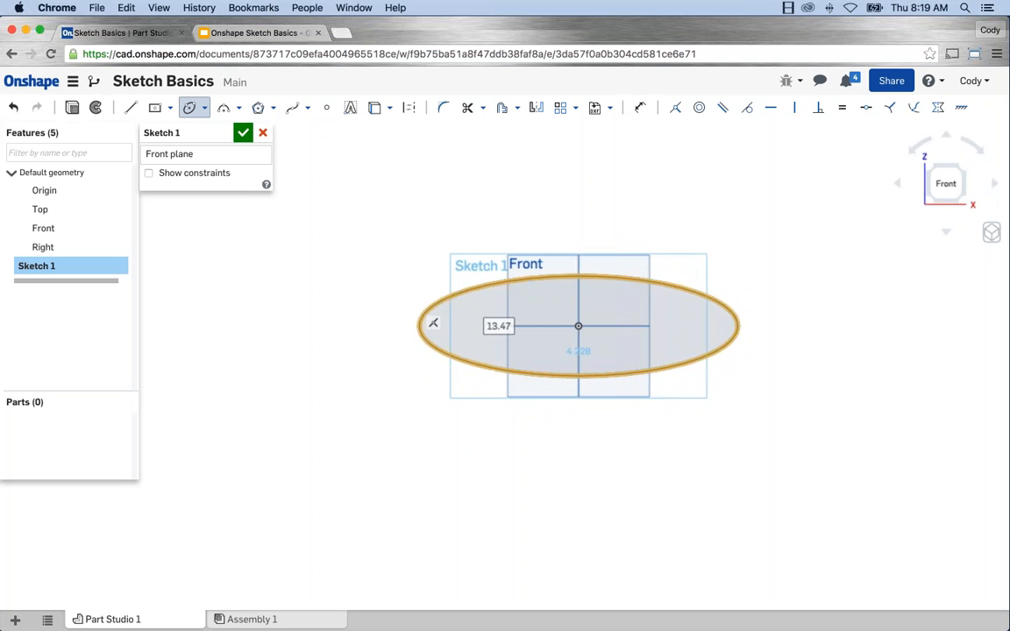
pyautogui.press('Escape')
pyautogui.moveTo(872, 475); pyautogui.dragTo(361, 220)
pyautogui.press('Delete')
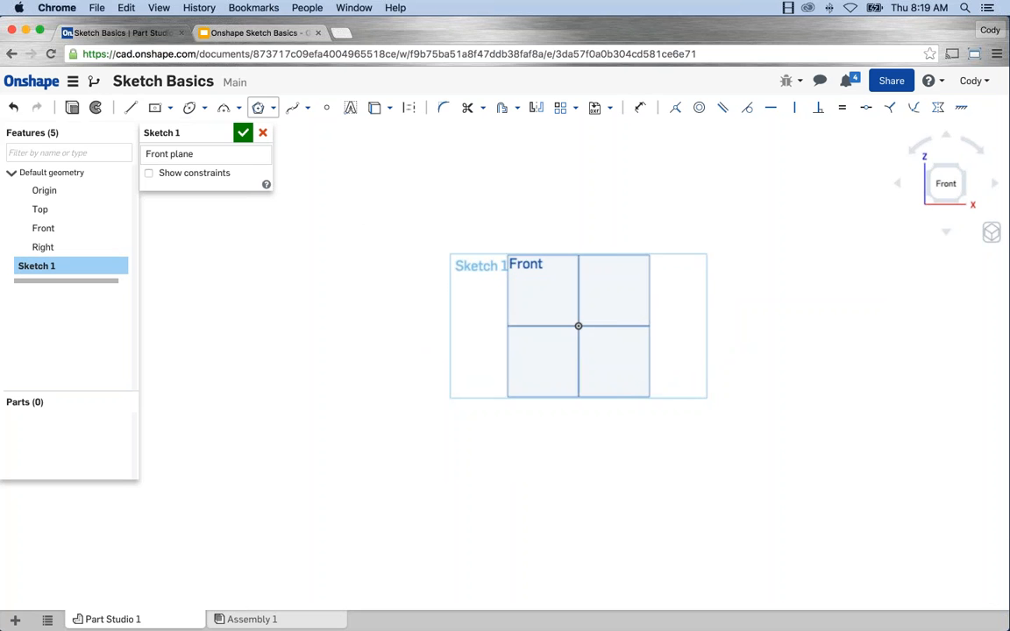
pyautogui.click(239, 108)
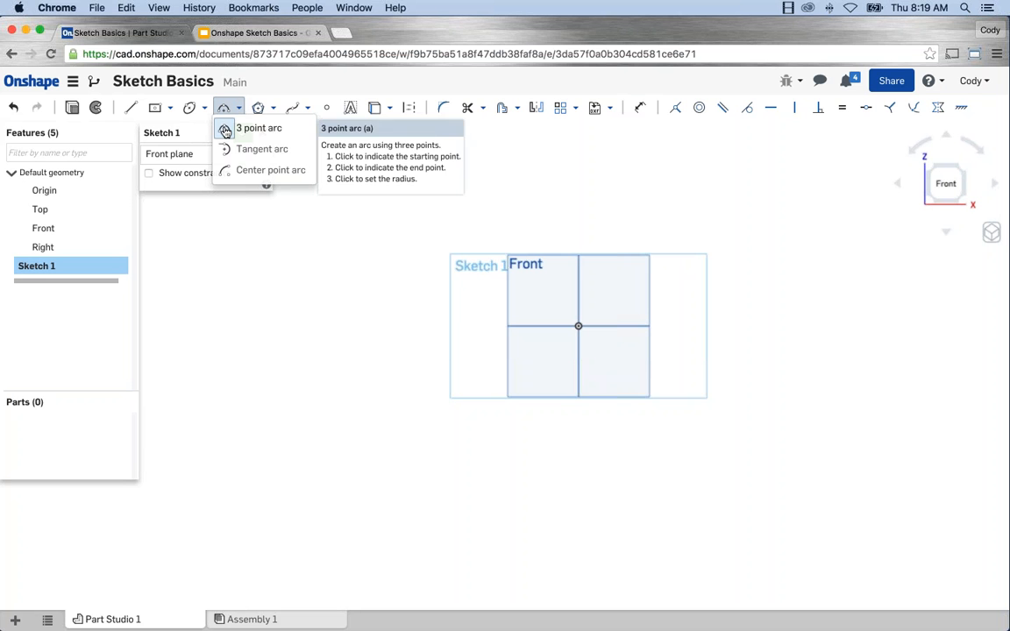
pyautogui.click(224, 129)
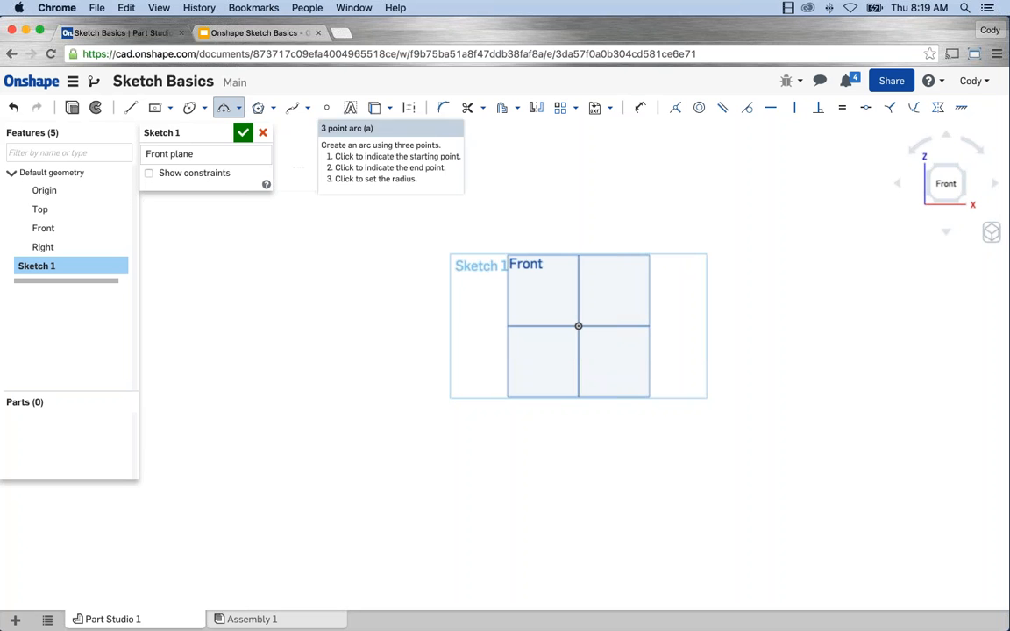
pyautogui.click(579, 326)
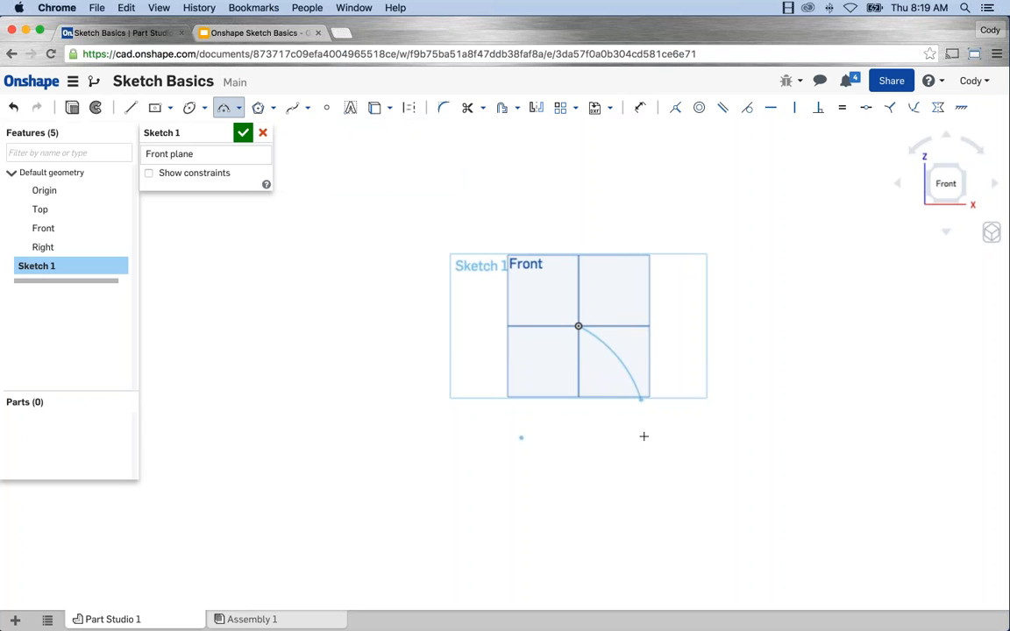
pyautogui.click(578, 506)
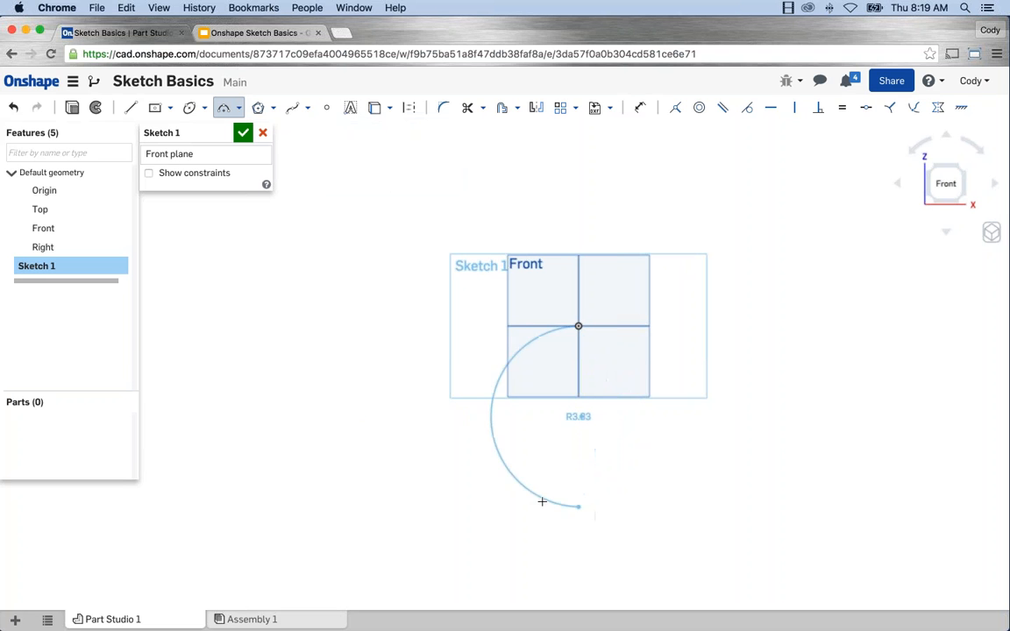
pyautogui.click(606, 463)
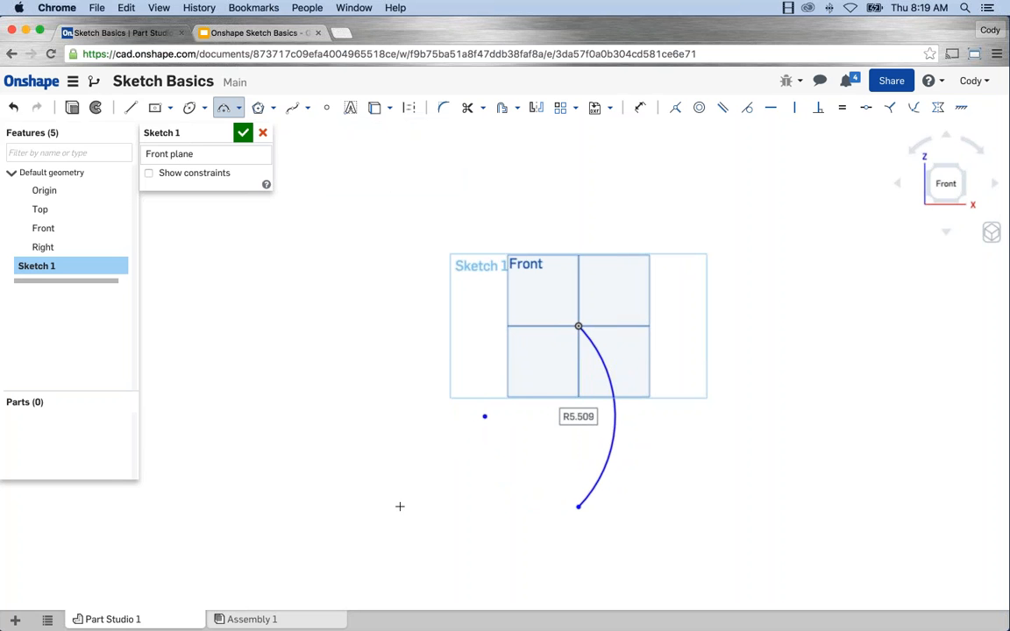
pyautogui.press('Escape')
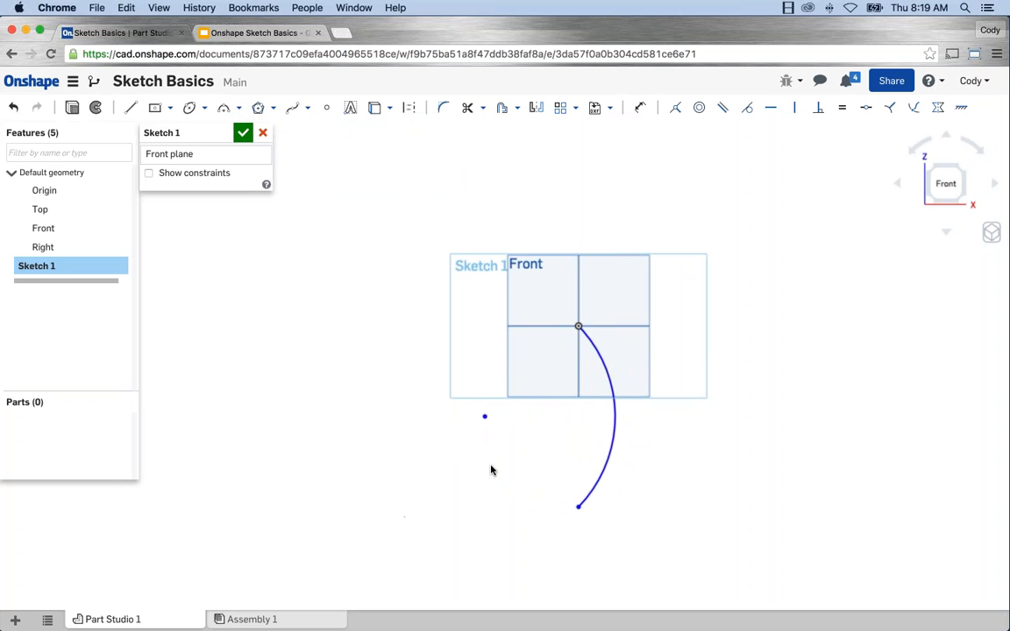
pyautogui.moveTo(674, 544); pyautogui.dragTo(464, 263)
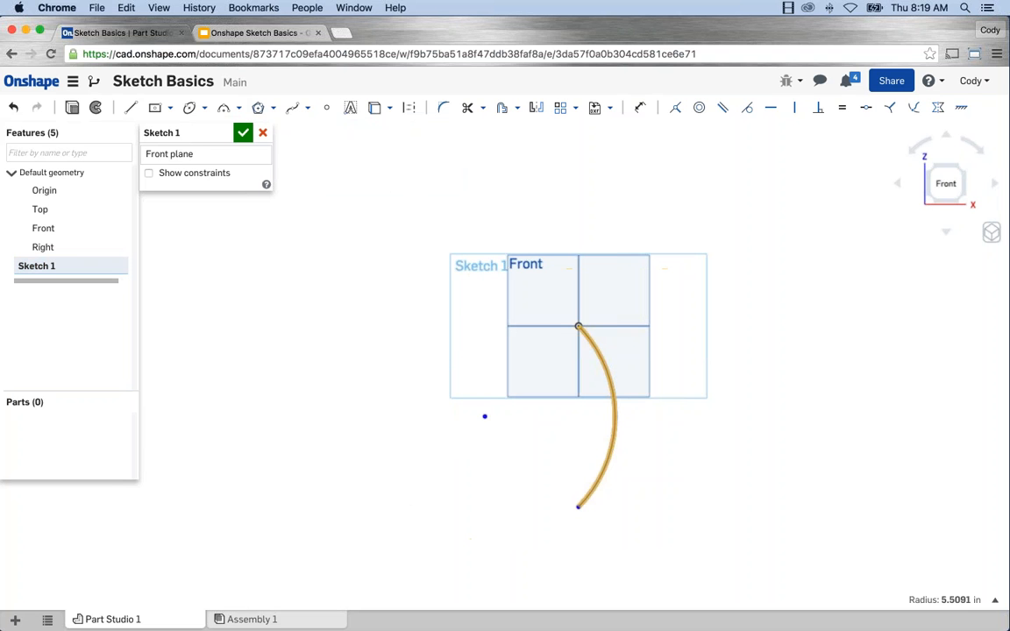
pyautogui.press('Delete')
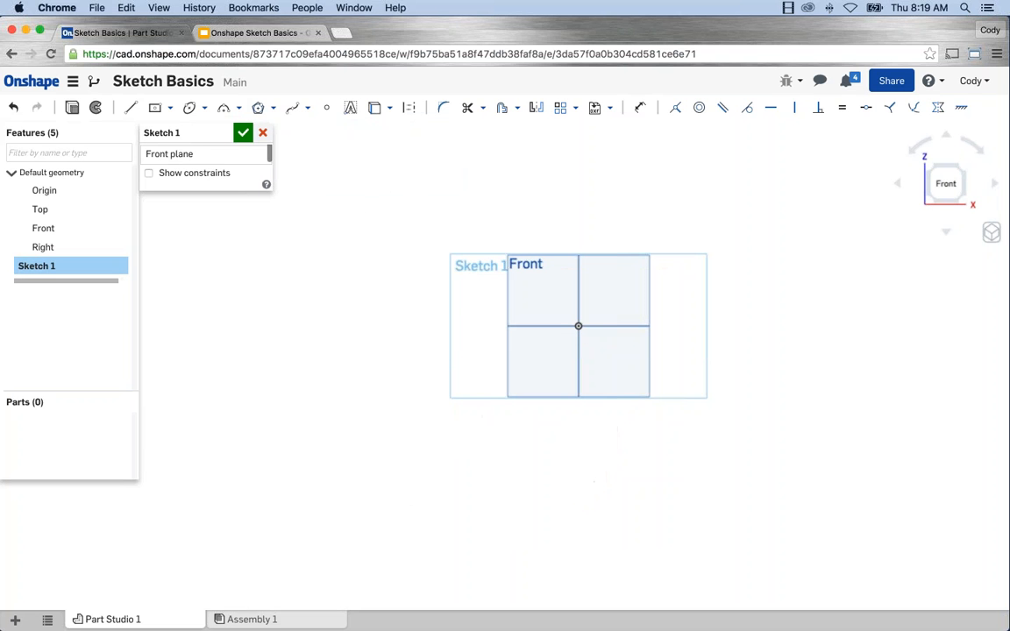
pyautogui.click(238, 110)
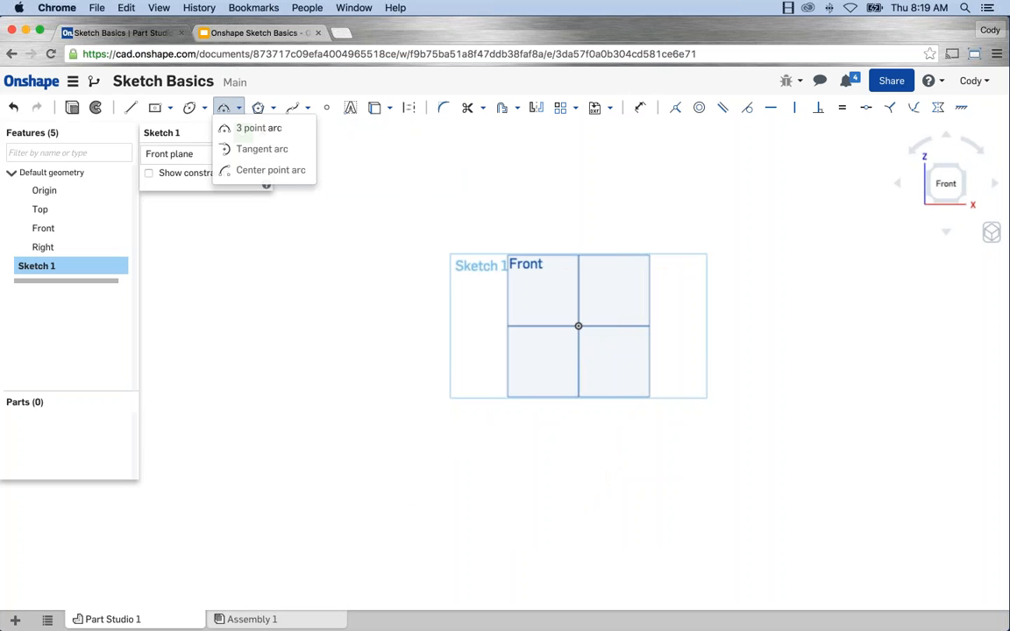
pyautogui.click(228, 153)
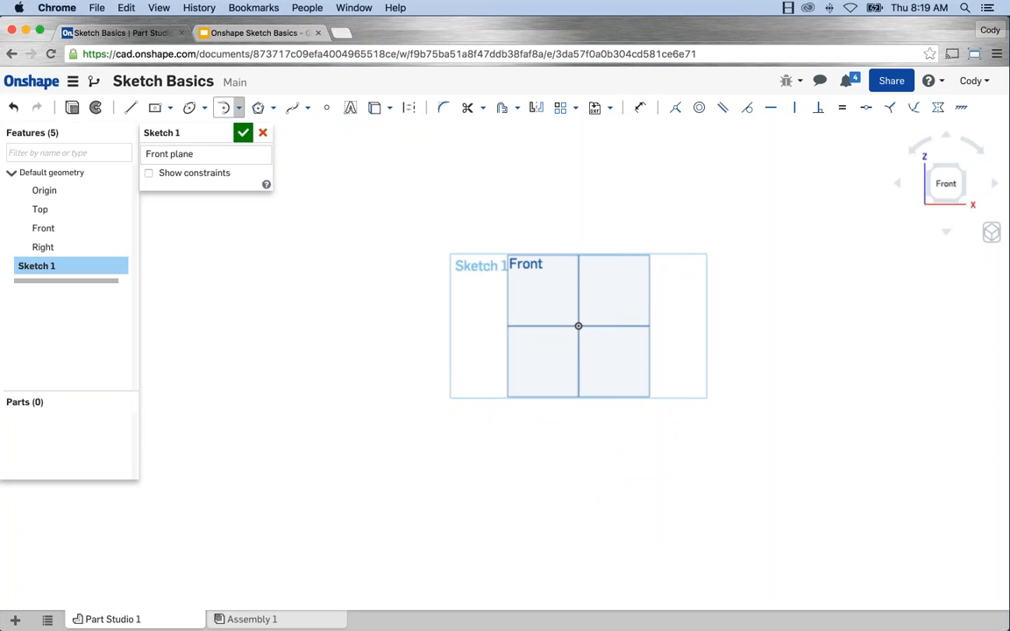
pyautogui.click(131, 108)
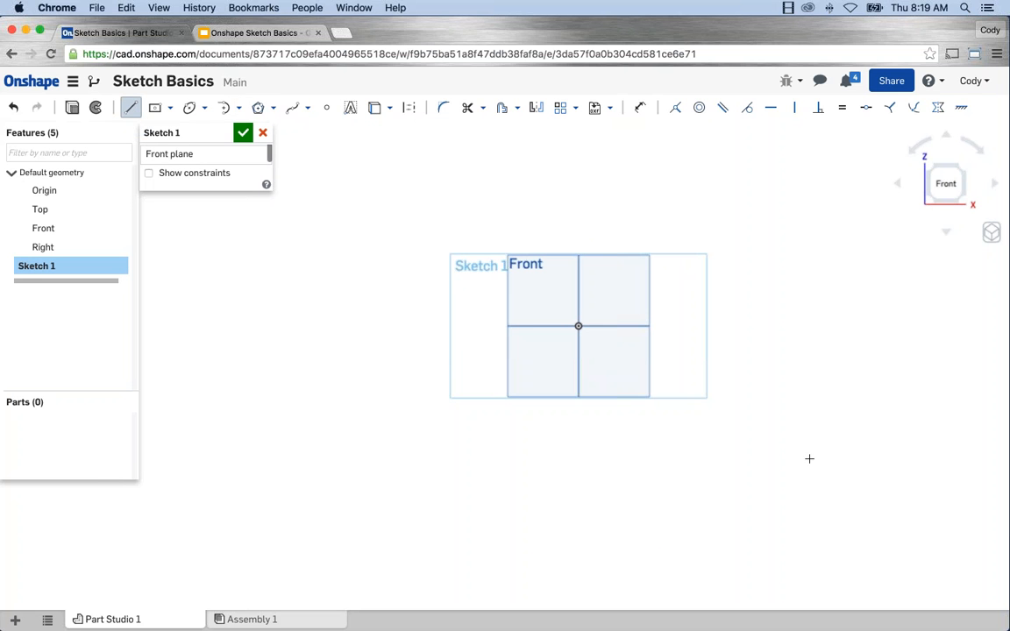
pyautogui.click(773, 484)
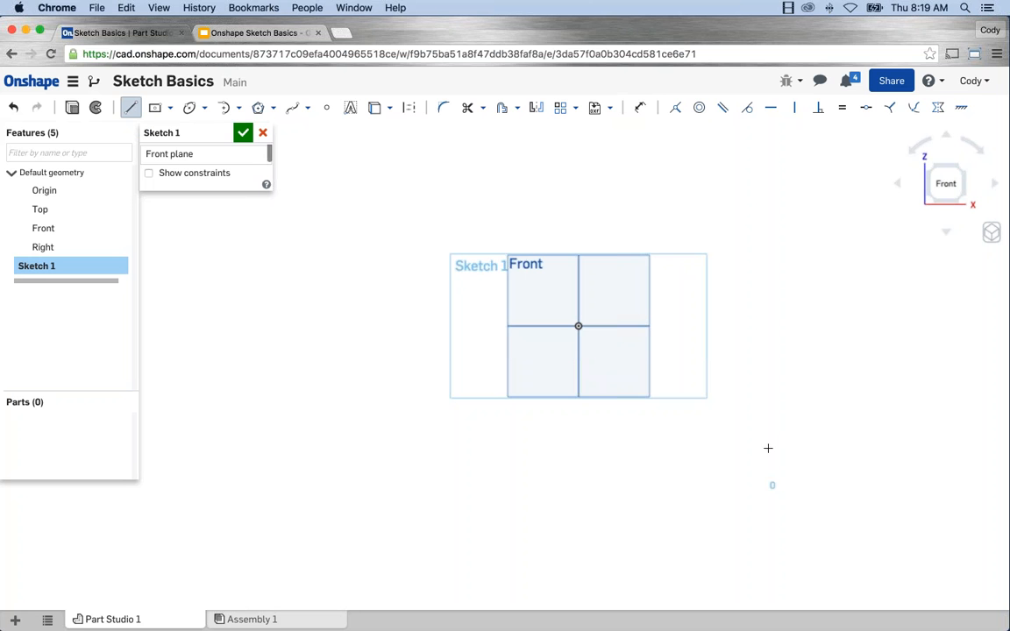
pyautogui.click(770, 215)
pyautogui.press('Escape')
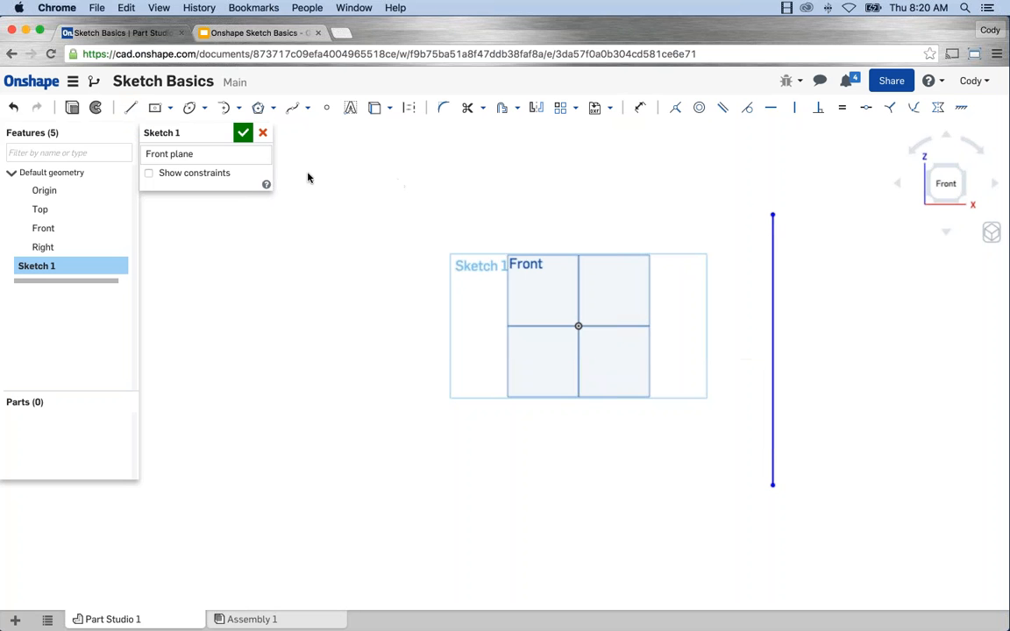
pyautogui.click(224, 108)
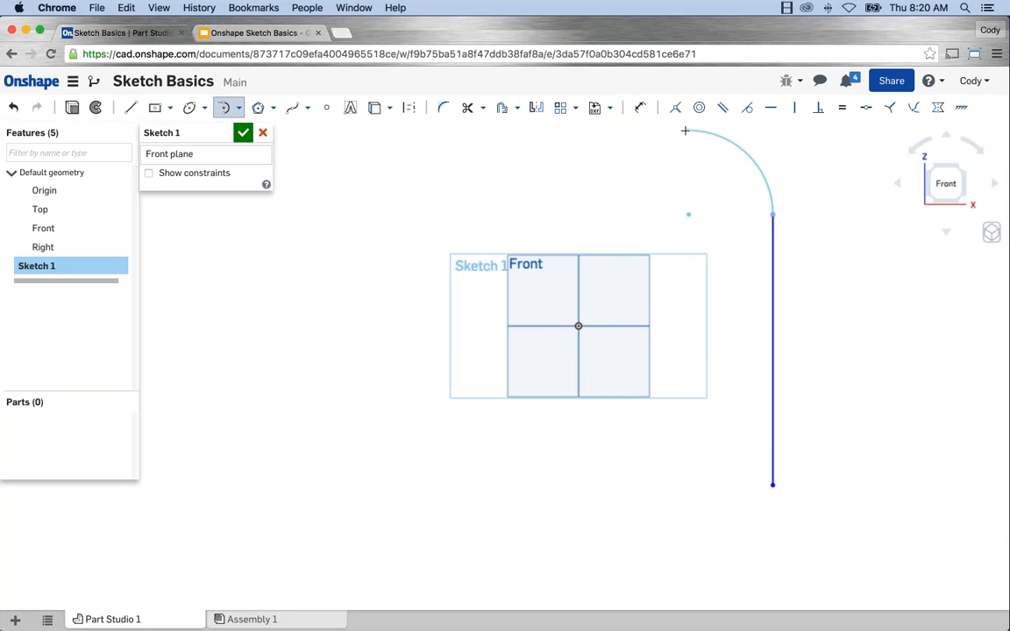
pyautogui.click(685, 131)
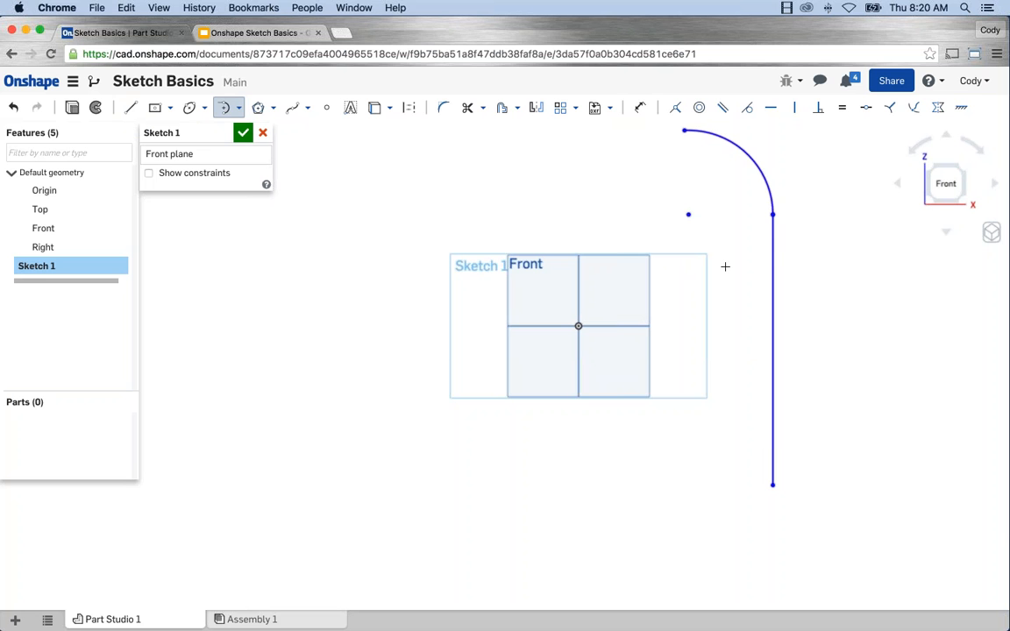
pyautogui.press('Escape')
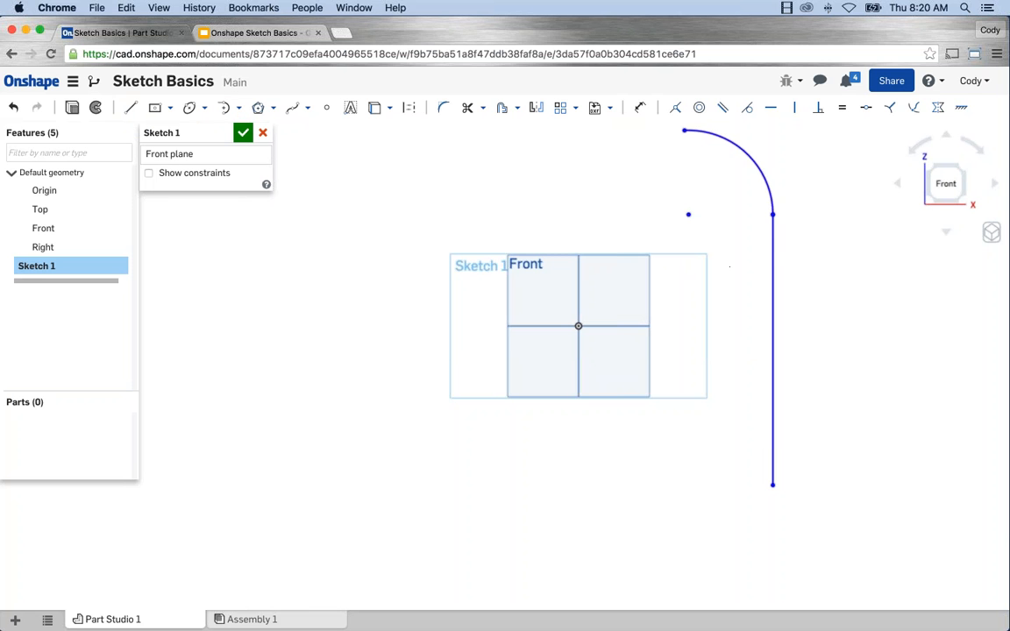
pyautogui.click(771, 246)
pyautogui.moveTo(737, 295); pyautogui.dragTo(723, 342, button='middle')
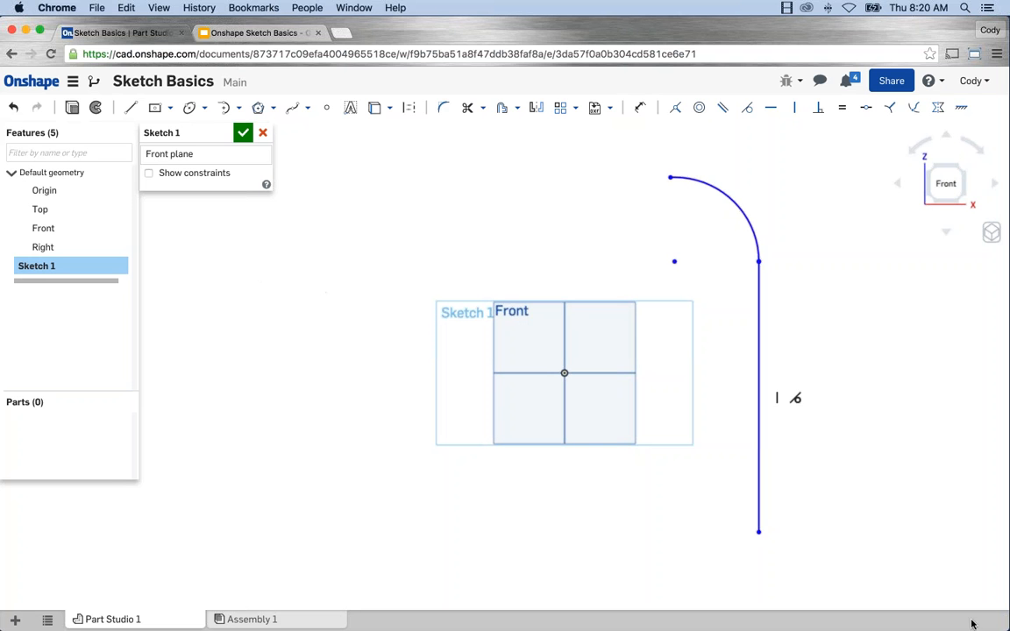
pyautogui.moveTo(847, 577); pyautogui.dragTo(614, 147)
pyautogui.press('Escape')
pyautogui.press('Delete')
pyautogui.moveTo(342, 190); pyautogui.dragTo(332, 178, button='middle')
pyautogui.click(238, 109)
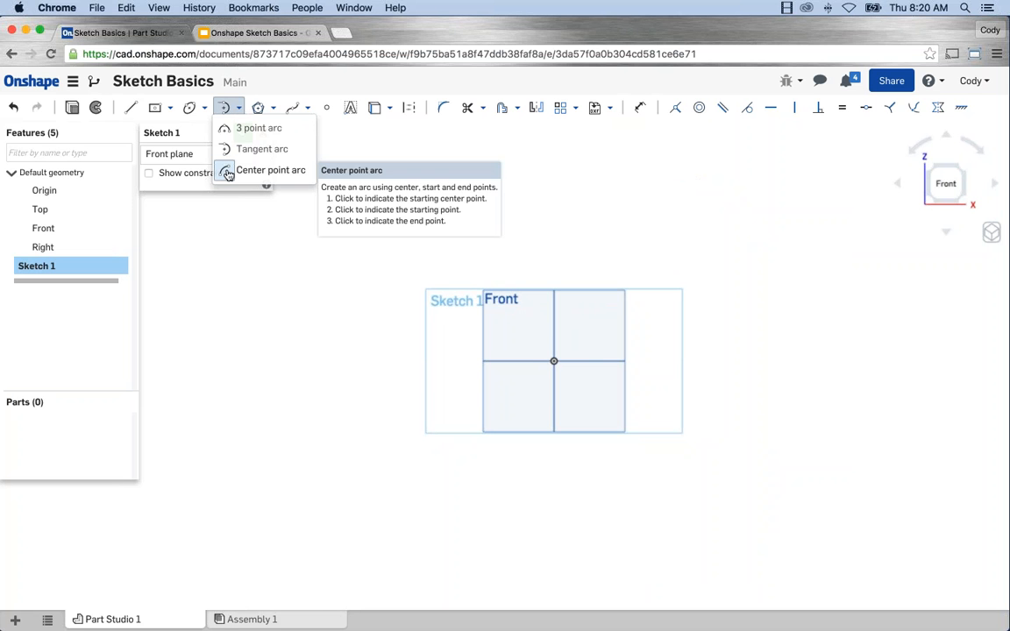
pyautogui.click(131, 107)
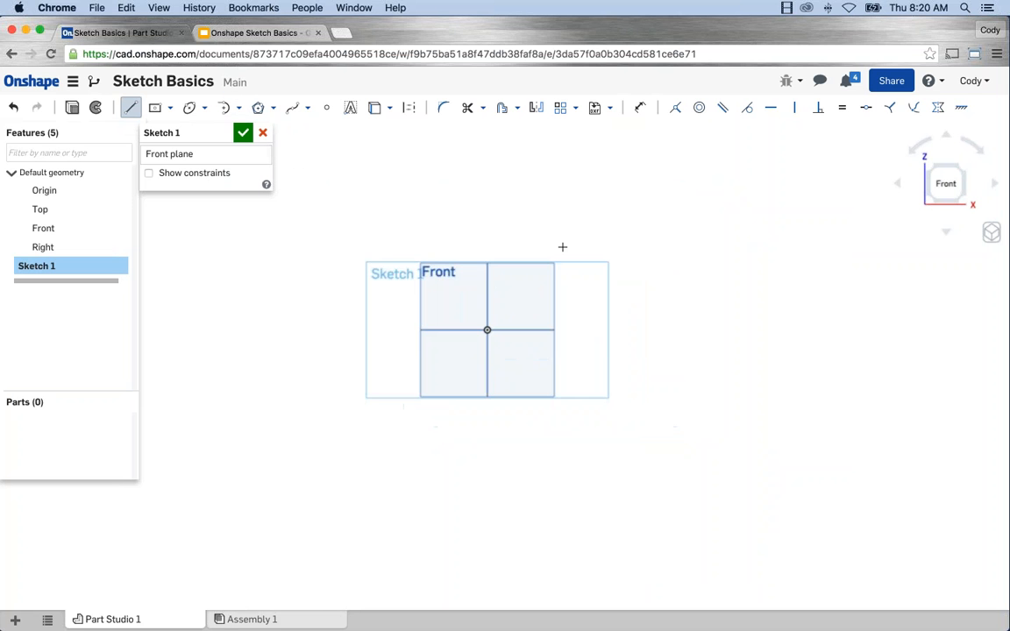
pyautogui.click(599, 213)
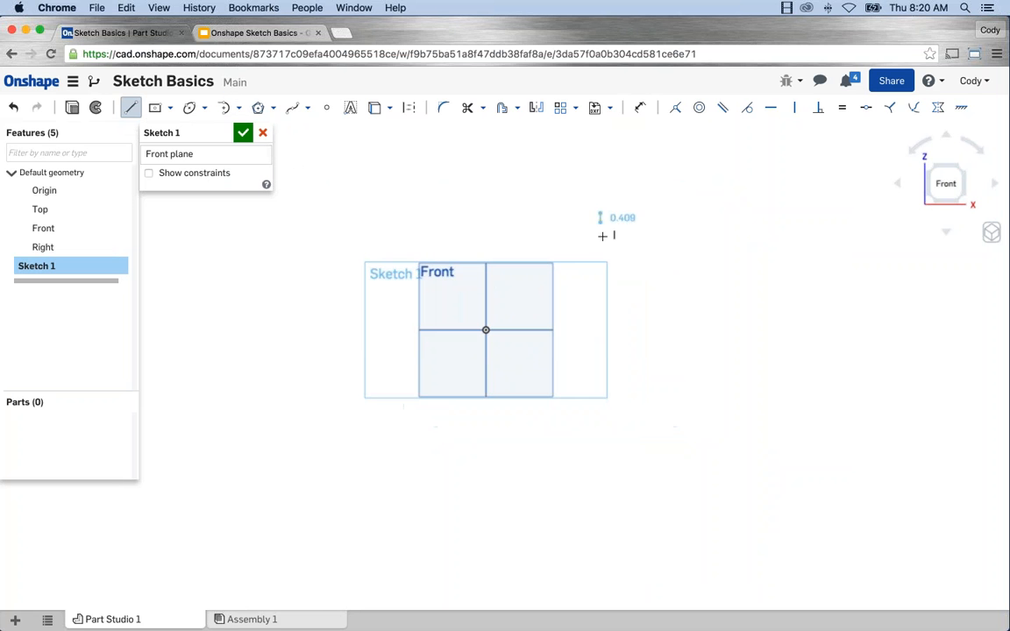
pyautogui.click(600, 367)
pyautogui.press('Escape')
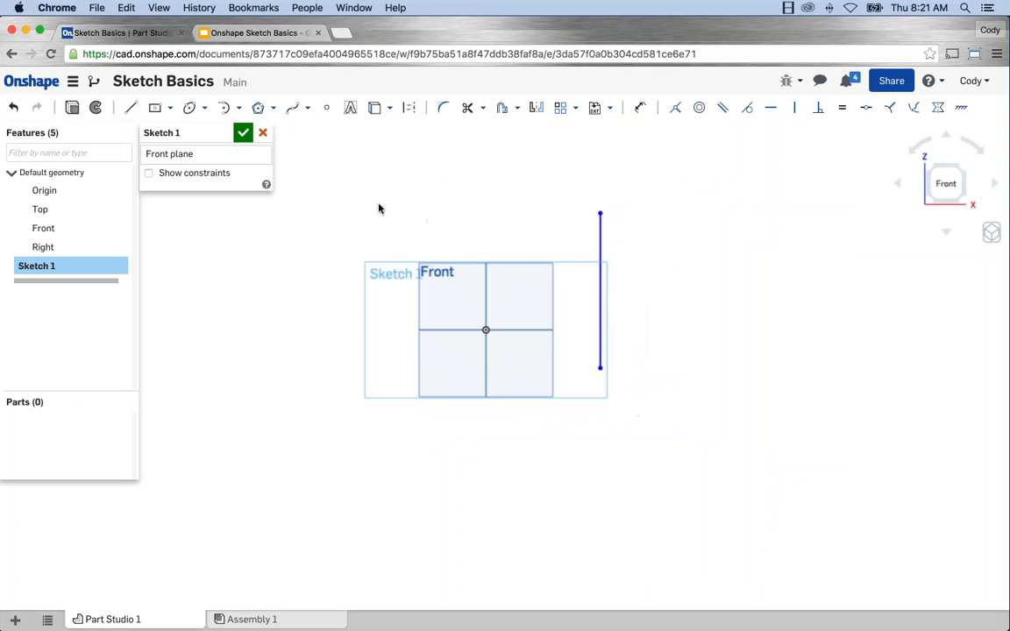
pyautogui.click(237, 107)
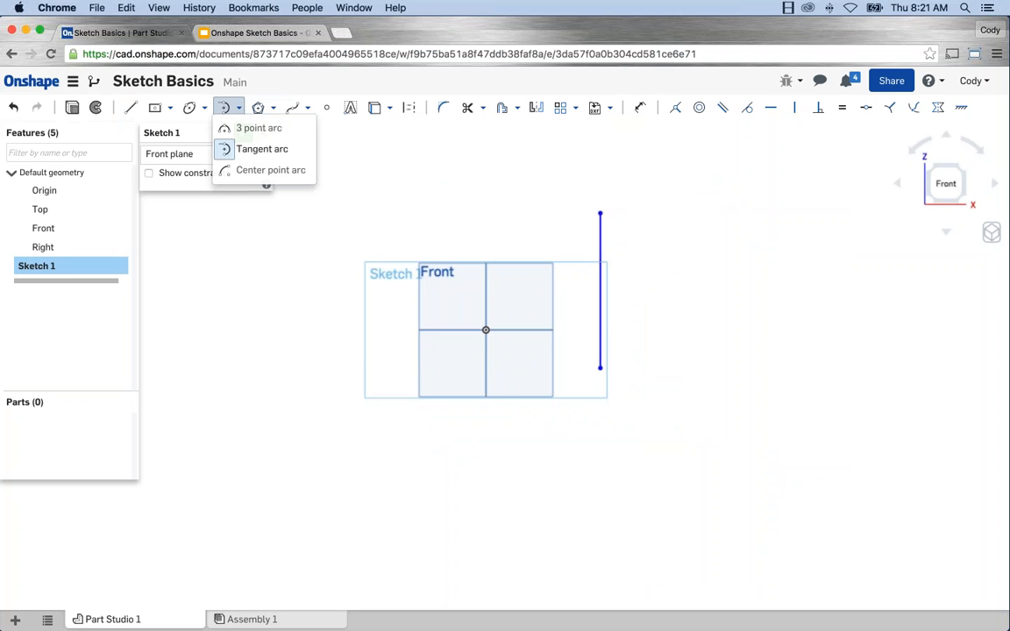
pyautogui.click(227, 171)
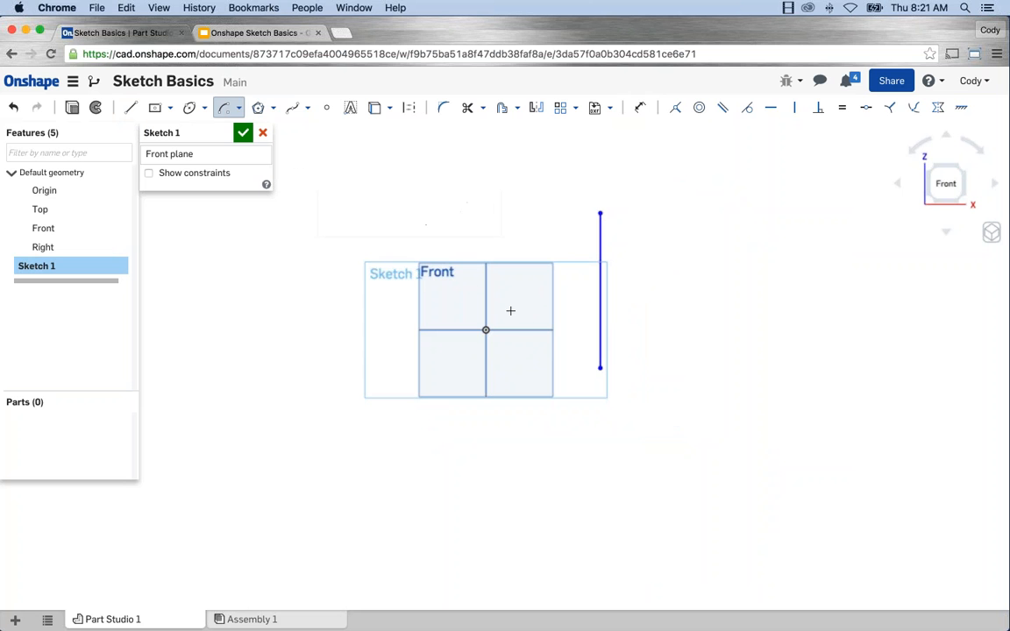
pyautogui.click(601, 289)
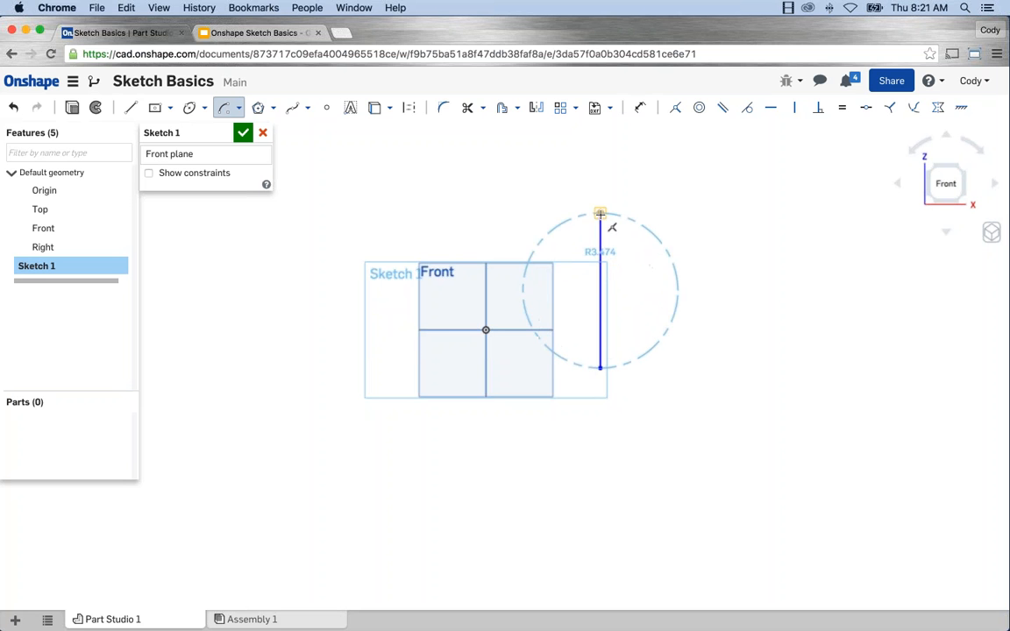
pyautogui.click(600, 213)
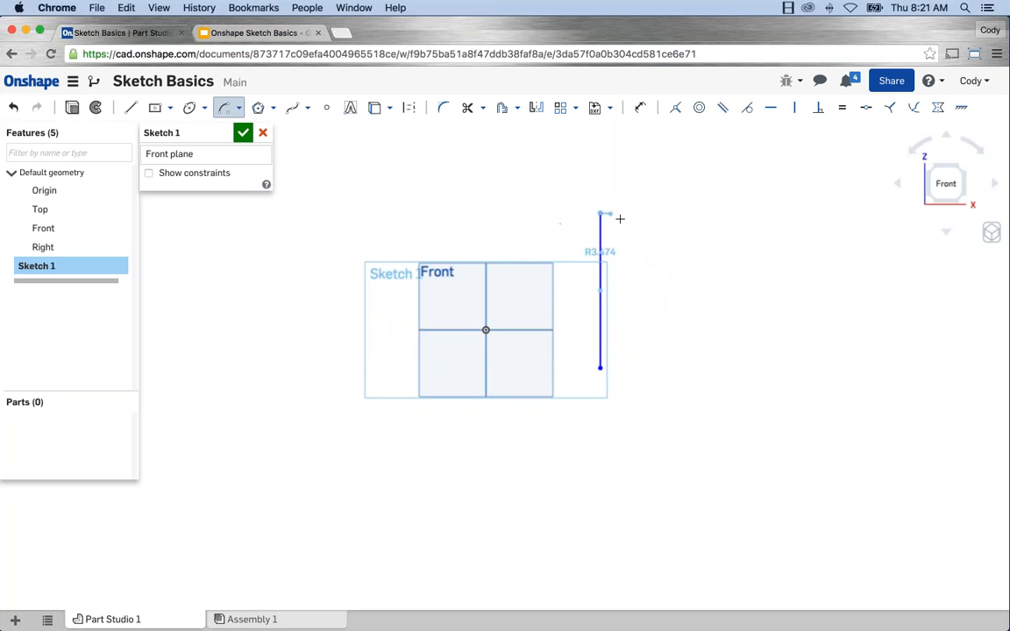
pyautogui.click(601, 368)
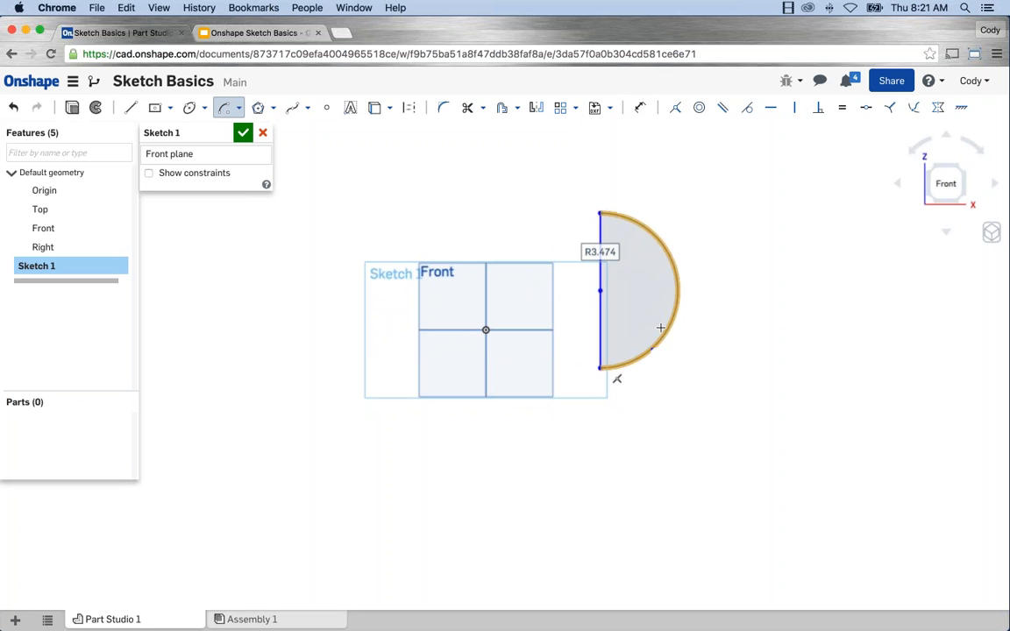
pyautogui.press('Escape')
pyautogui.scroll(-1, 708, 419)
pyautogui.moveTo(641, 376); pyautogui.dragTo(517, 181)
pyautogui.press('Delete')
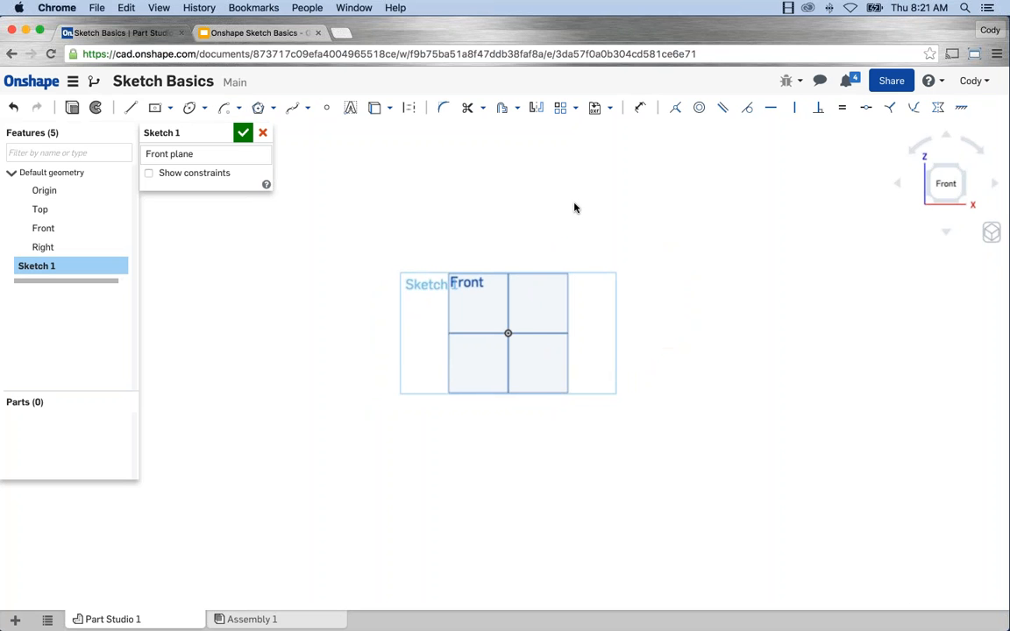
# Draw an inscribed hexagon centred on the sketch origin
pyautogui.click(273, 108)
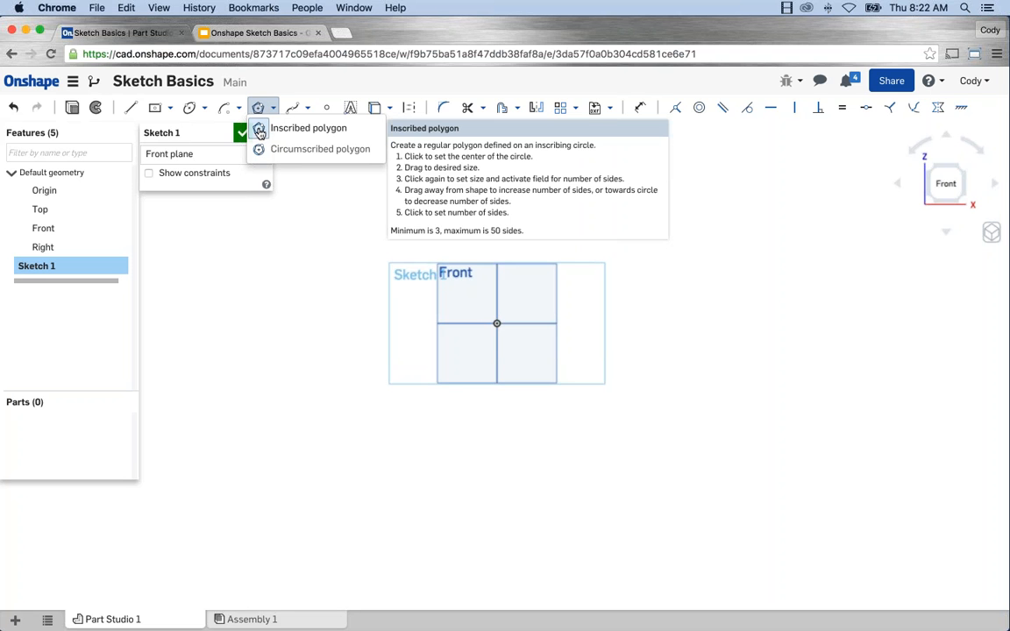
pyautogui.click(261, 130)
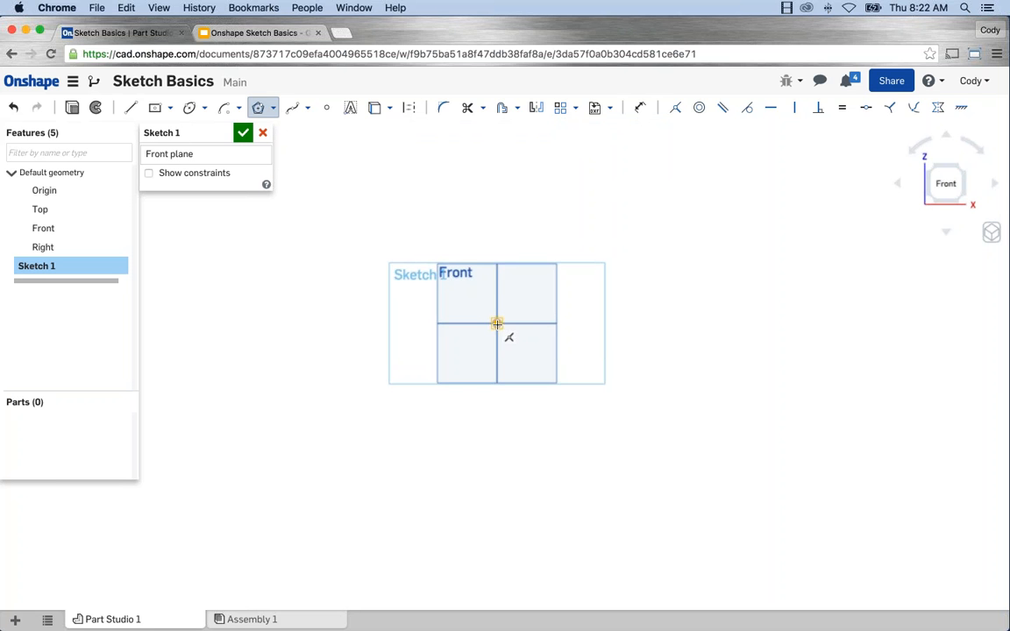
pyautogui.click(497, 323)
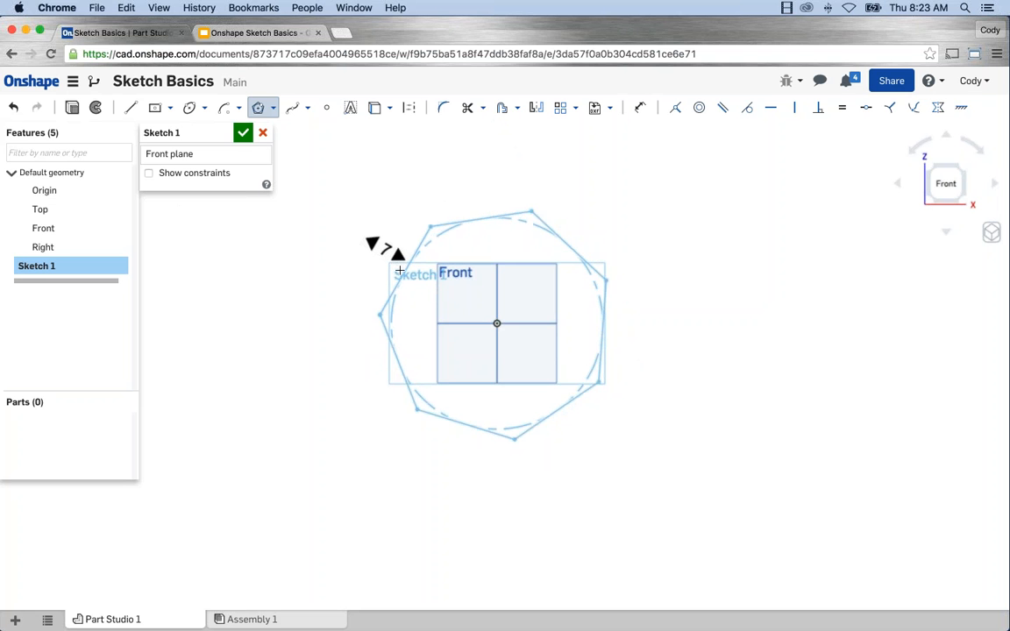
pyautogui.click(403, 271)
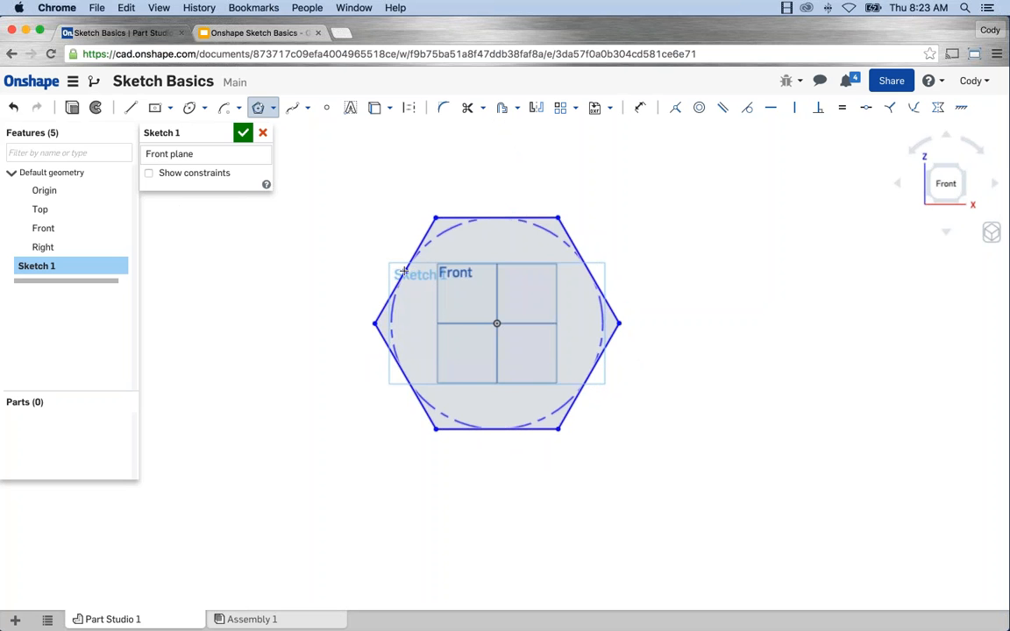
pyautogui.press('Escape')
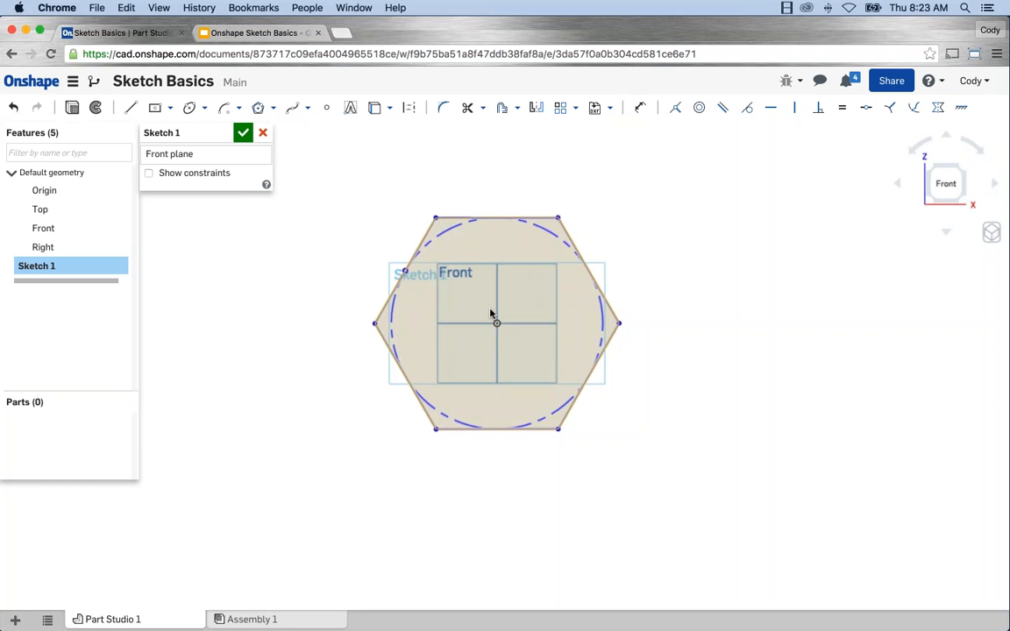
# Box-select the hexagon and its construction circle and delete them
pyautogui.scroll(-1, 573, 351)
pyautogui.moveTo(662, 498); pyautogui.dragTo(392, 213)
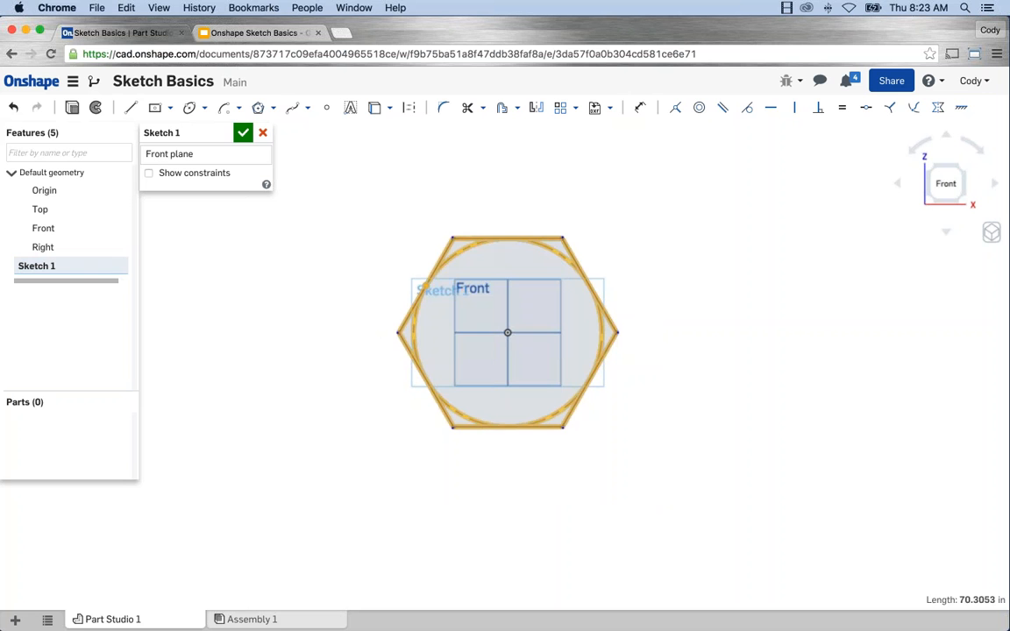
pyautogui.press('Delete')
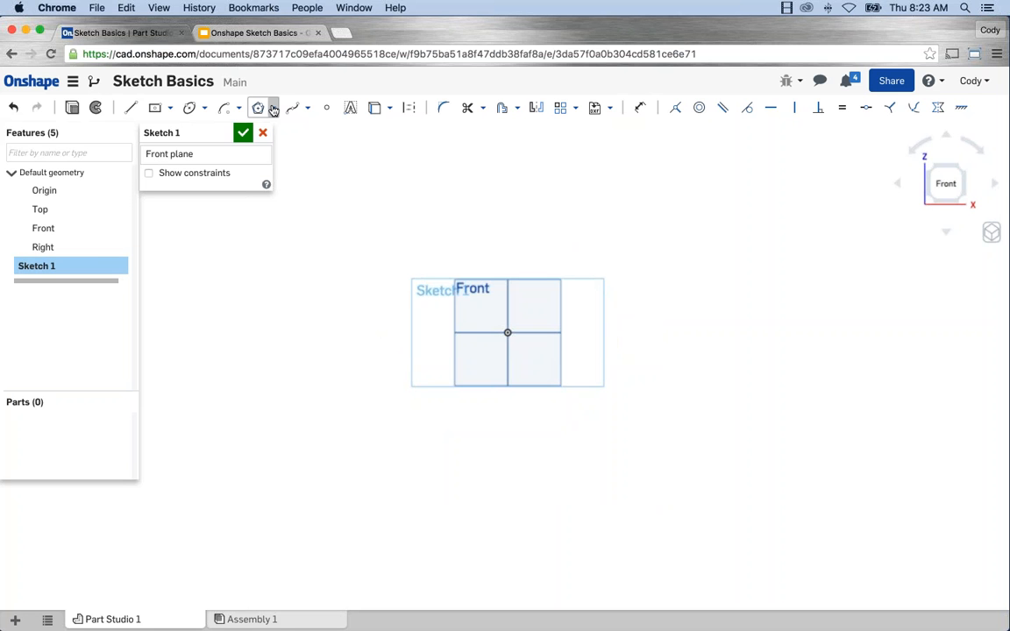
pyautogui.click(273, 109)
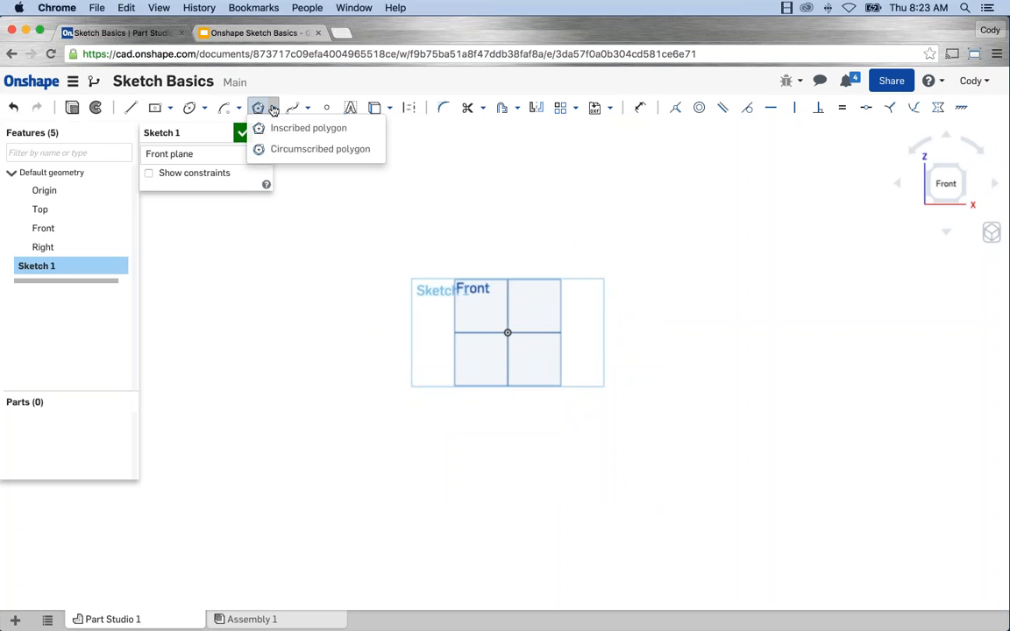
pyautogui.click(261, 150)
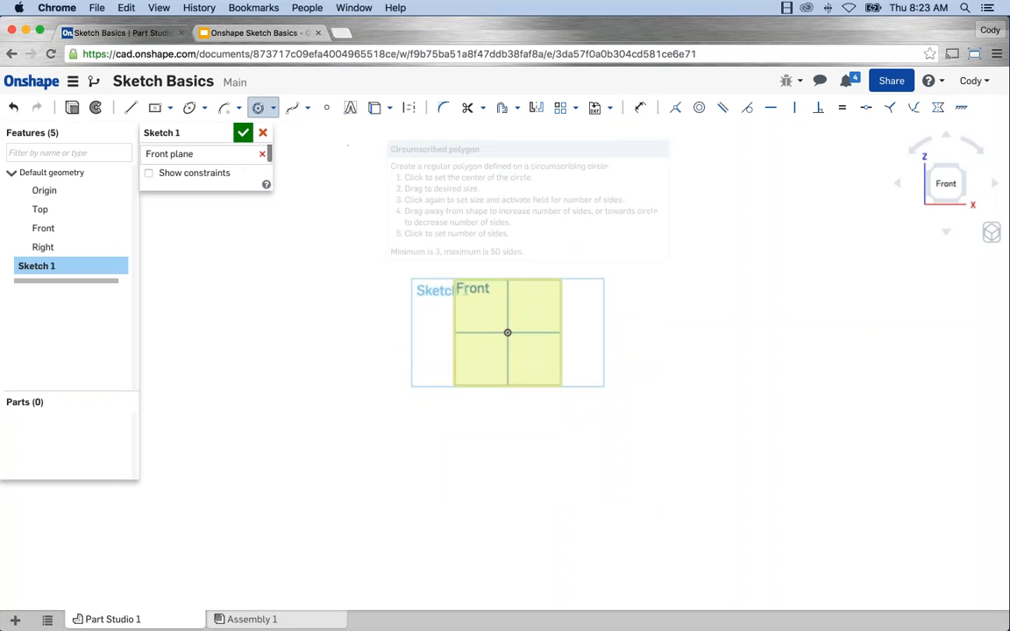
pyautogui.click(507, 333)
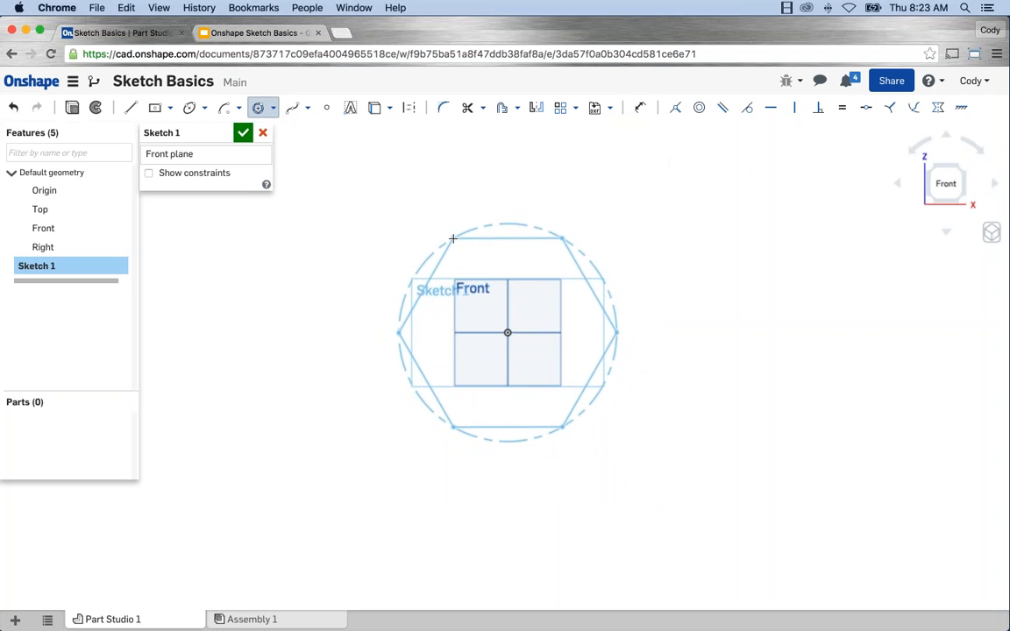
pyautogui.scroll(3, 429, 225)
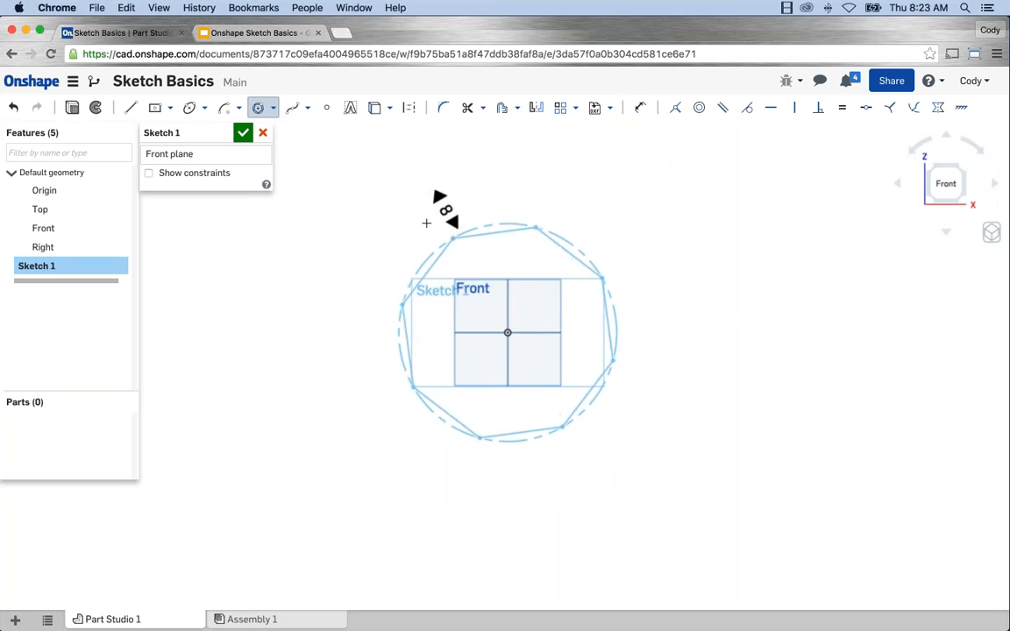
pyautogui.scroll(-1, 429, 225)
pyautogui.click(431, 227)
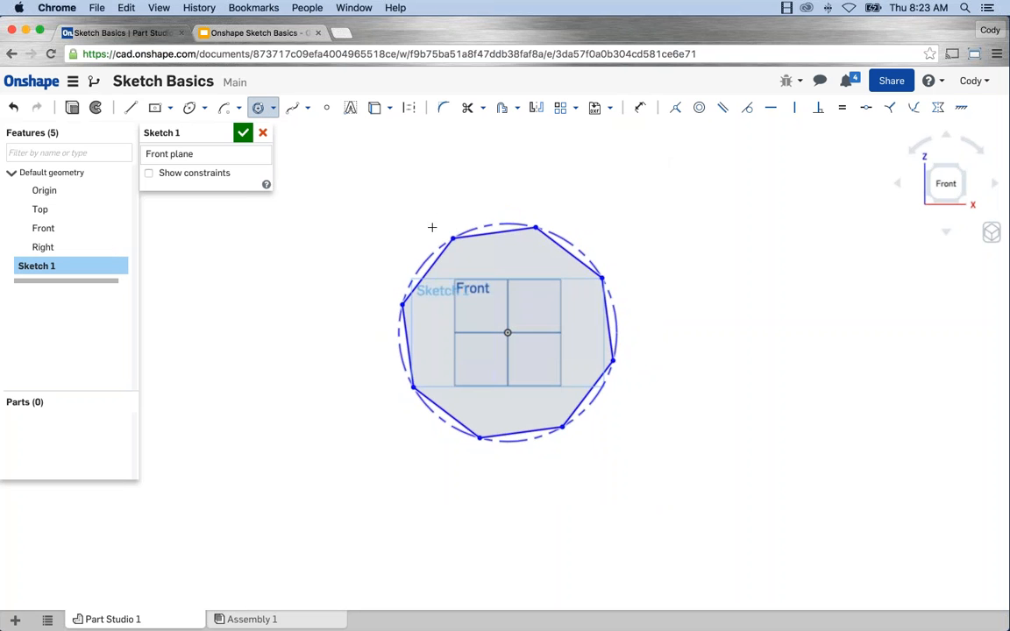
pyautogui.press('Escape')
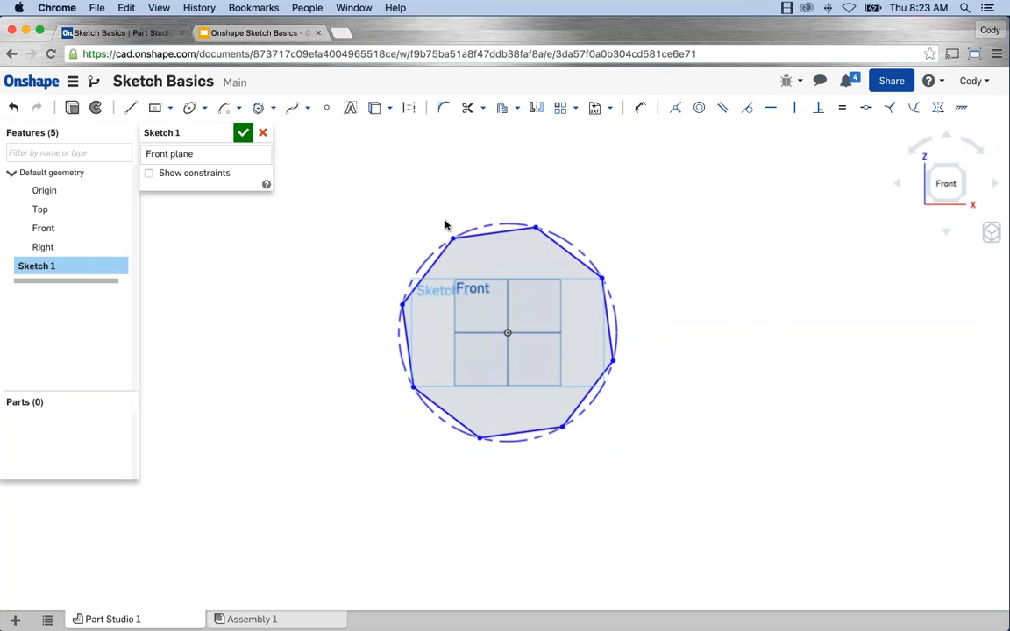
pyautogui.click(491, 225)
pyautogui.moveTo(698, 510); pyautogui.dragTo(360, 168)
pyautogui.press('Delete')
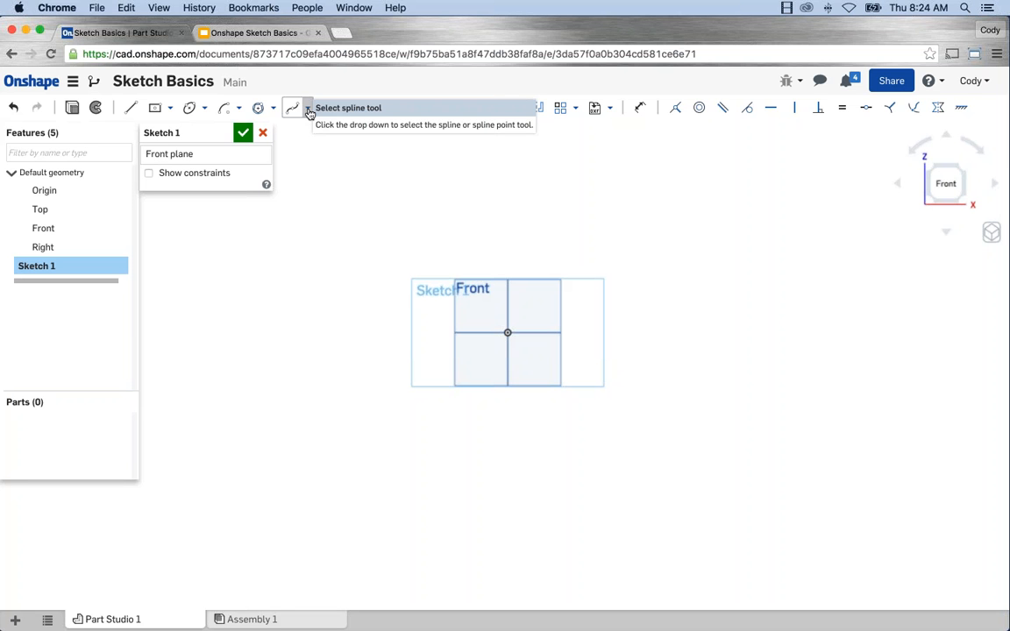
# Draw a spline through five points, from left of the origin to a lower-right end
pyautogui.click(308, 109)
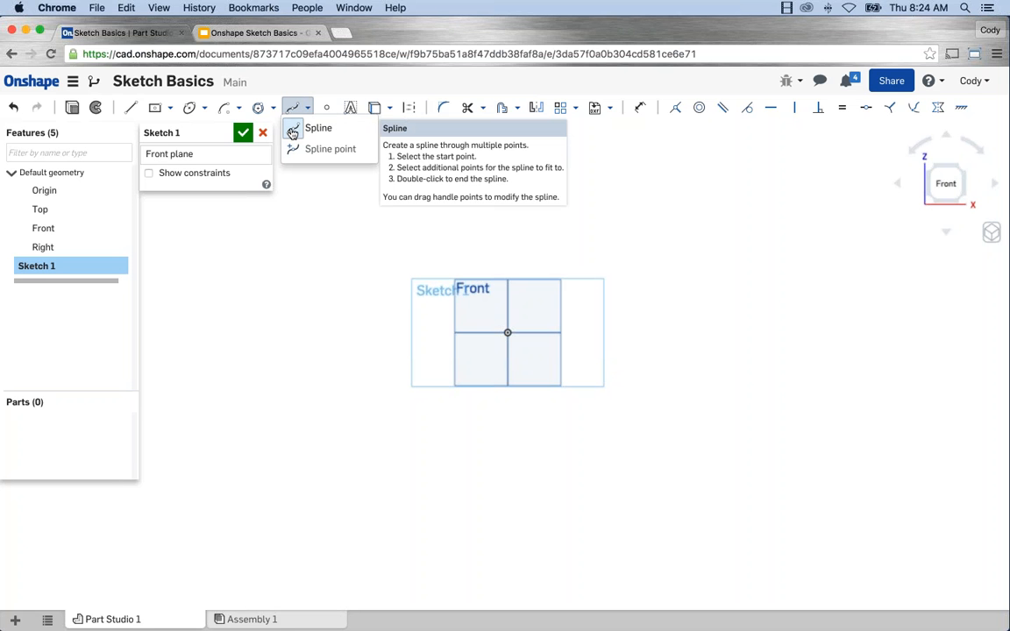
pyautogui.click(292, 133)
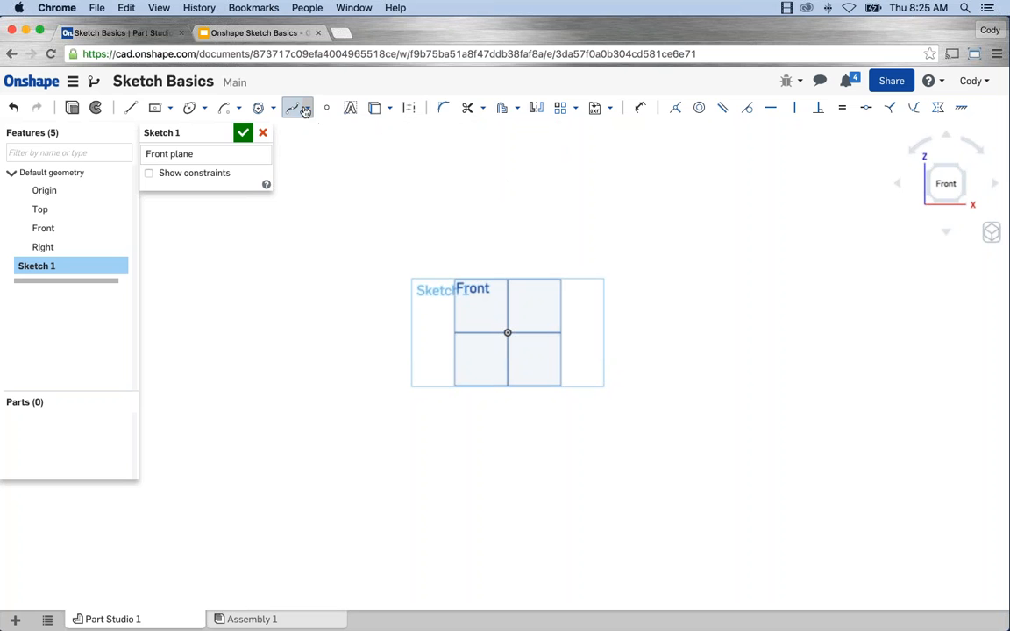
pyautogui.click(226, 312)
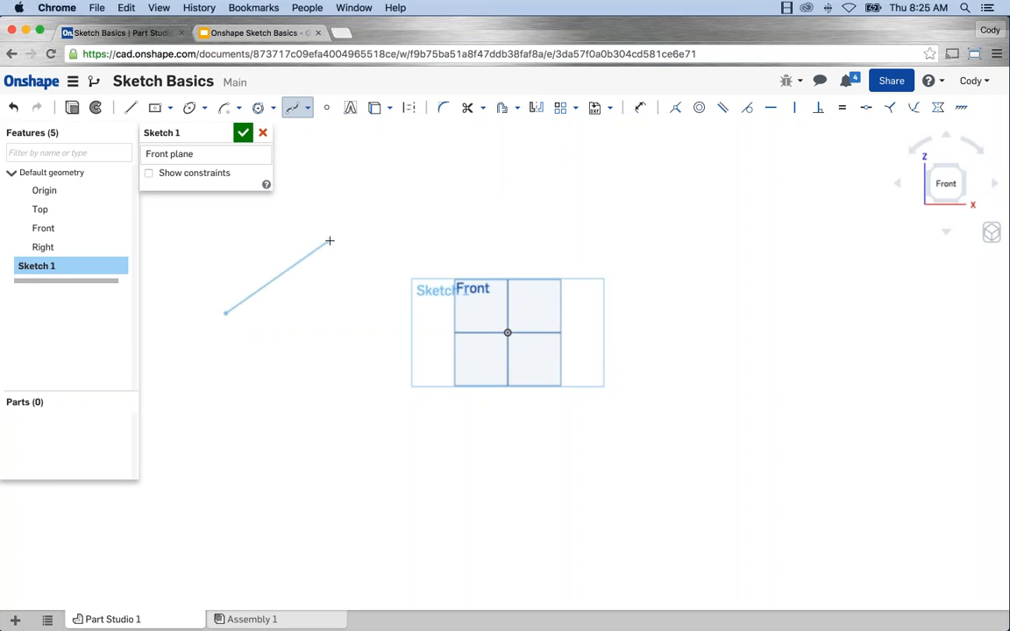
pyautogui.click(382, 181)
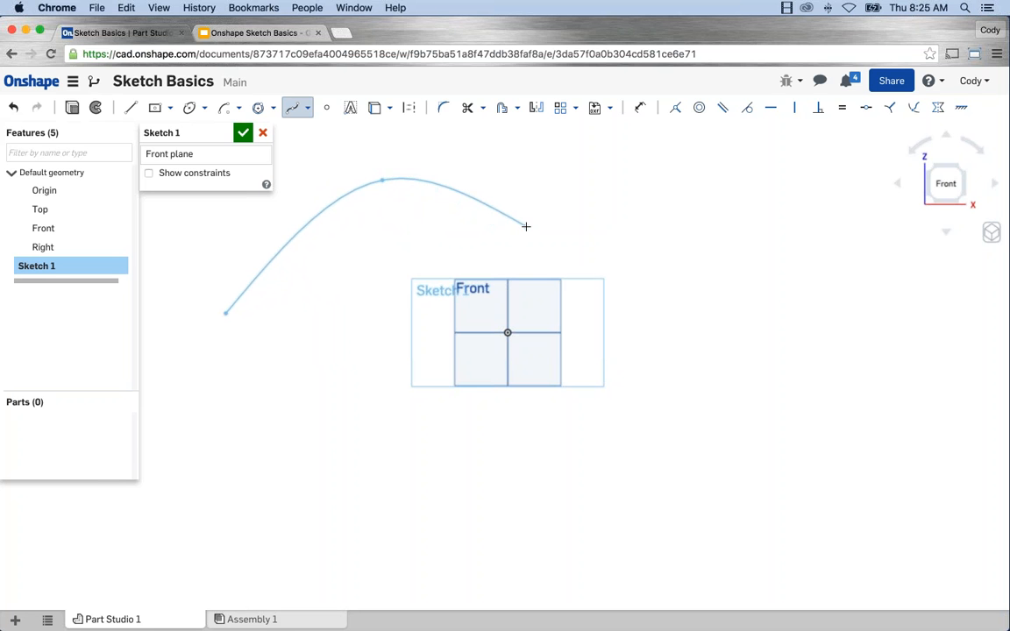
pyautogui.click(526, 227)
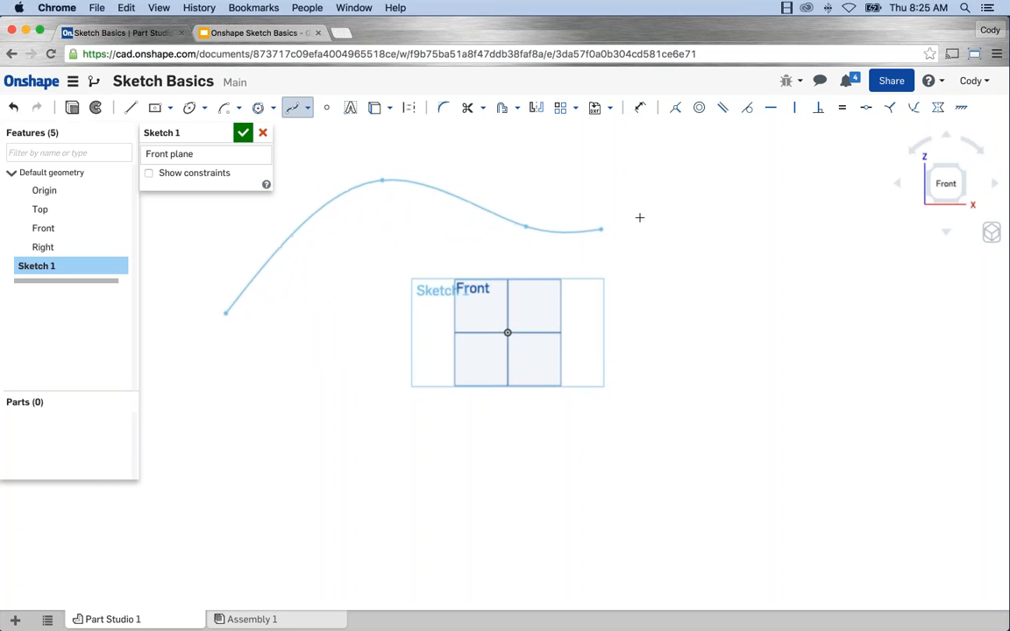
pyautogui.click(706, 149)
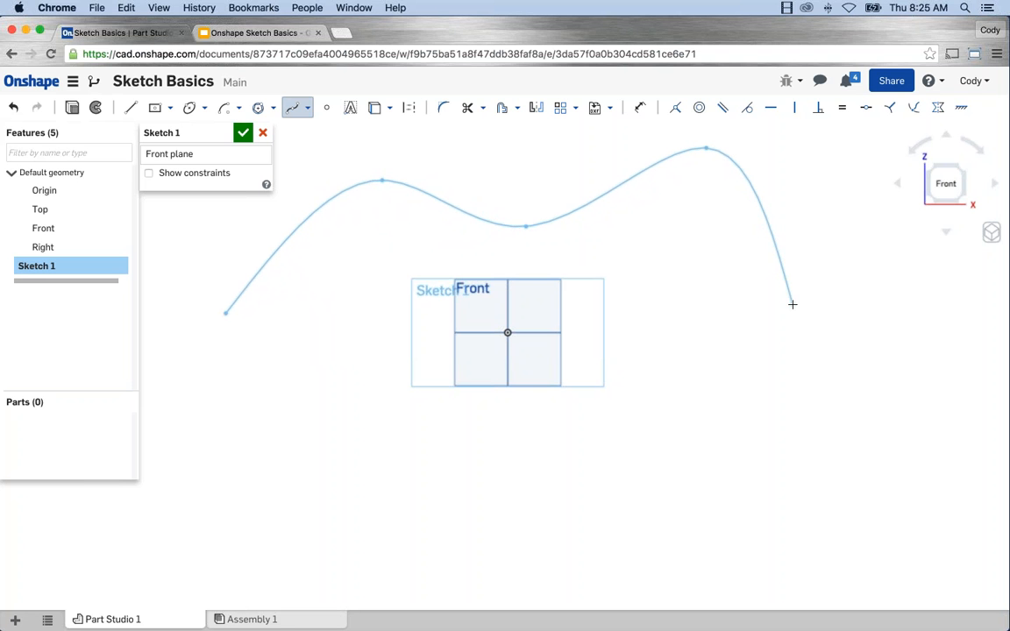
pyautogui.doubleClick(793, 304)
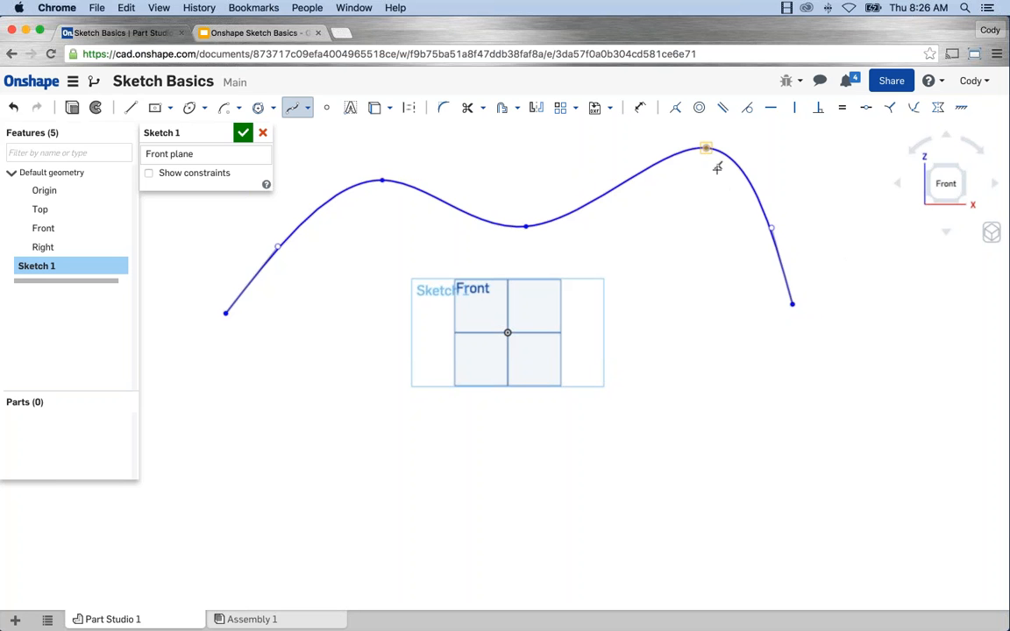
pyautogui.press('Escape')
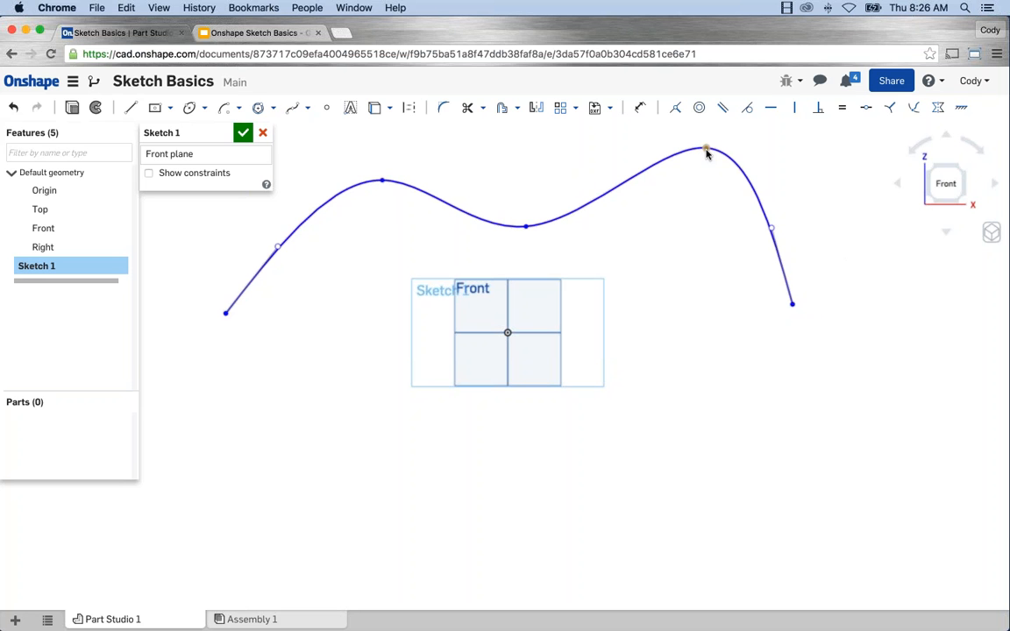
# Reshape the spline by nudging its right peak and swinging the left tangent upright
pyautogui.moveTo(707, 151); pyautogui.dragTo(701, 168)
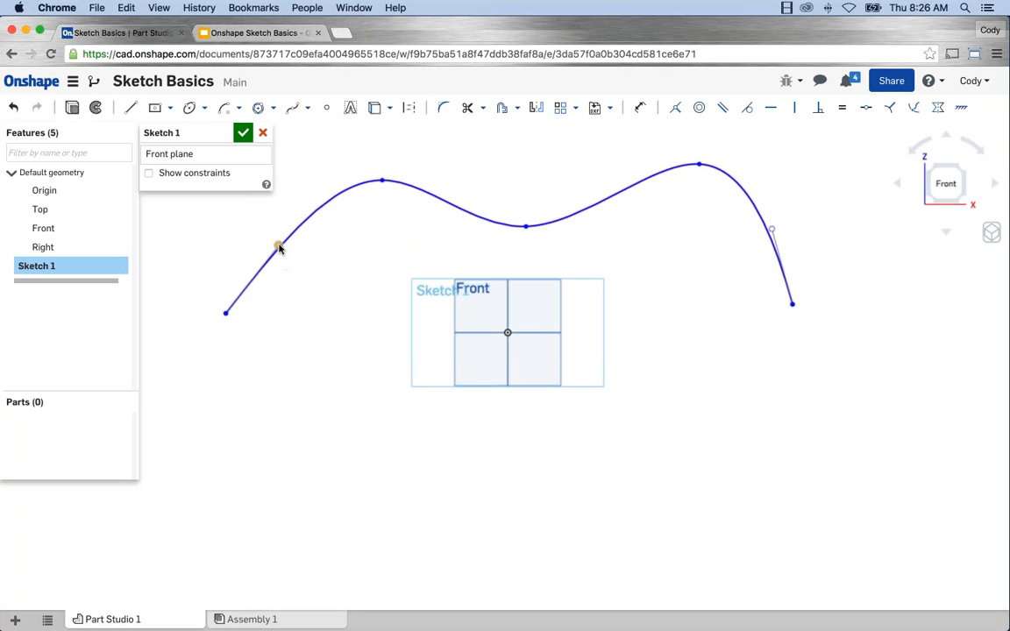
pyautogui.moveTo(277, 247); pyautogui.dragTo(246, 234)
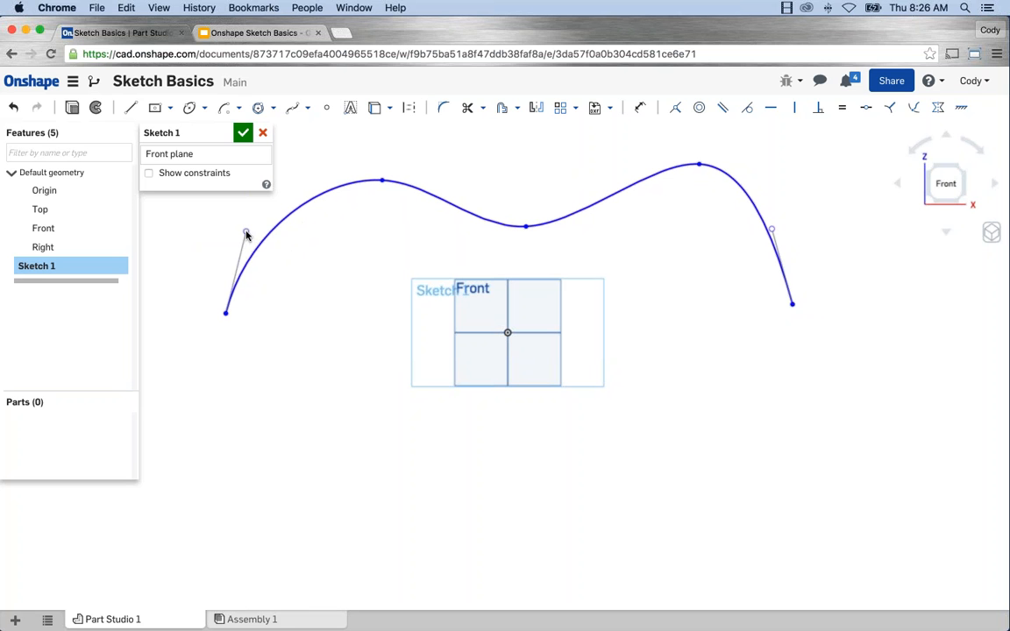
pyautogui.moveTo(247, 234)
pyautogui.mouseDown()
pyautogui.moveTo(268, 228)
pyautogui.moveTo(248, 233)
pyautogui.mouseUp()
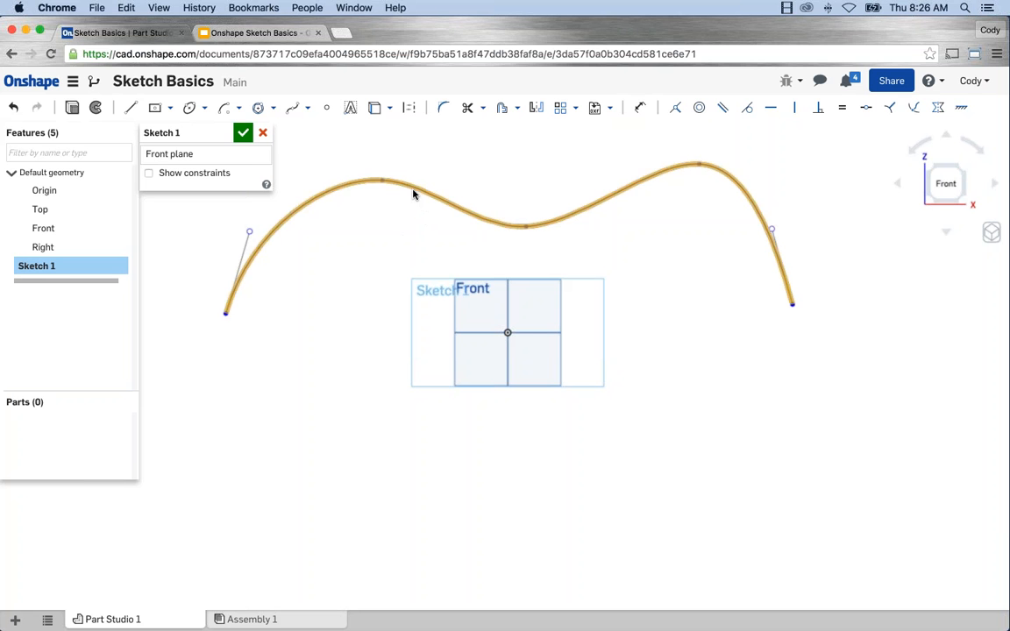
pyautogui.moveTo(249, 232); pyautogui.dragTo(225, 228)
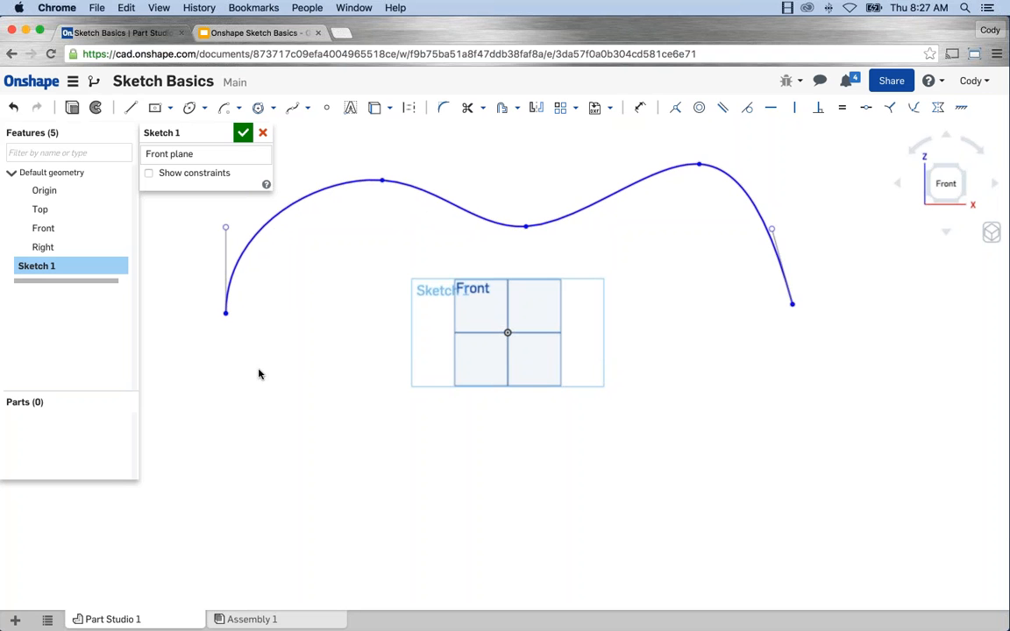
pyautogui.scroll(-4, 259, 372)
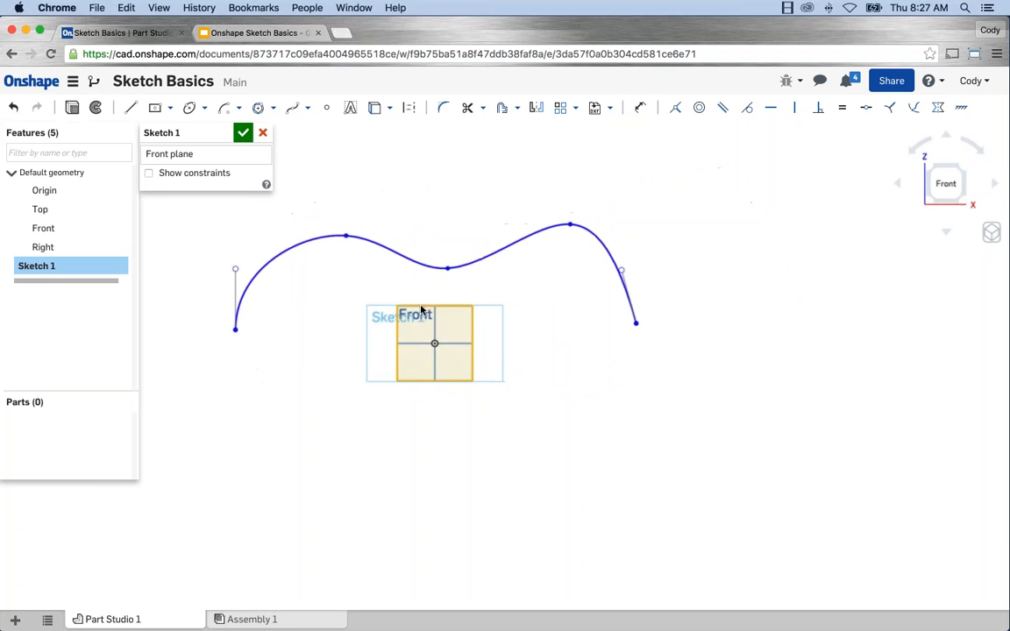
pyautogui.moveTo(421, 307); pyautogui.dragTo(495, 309, button='middle')
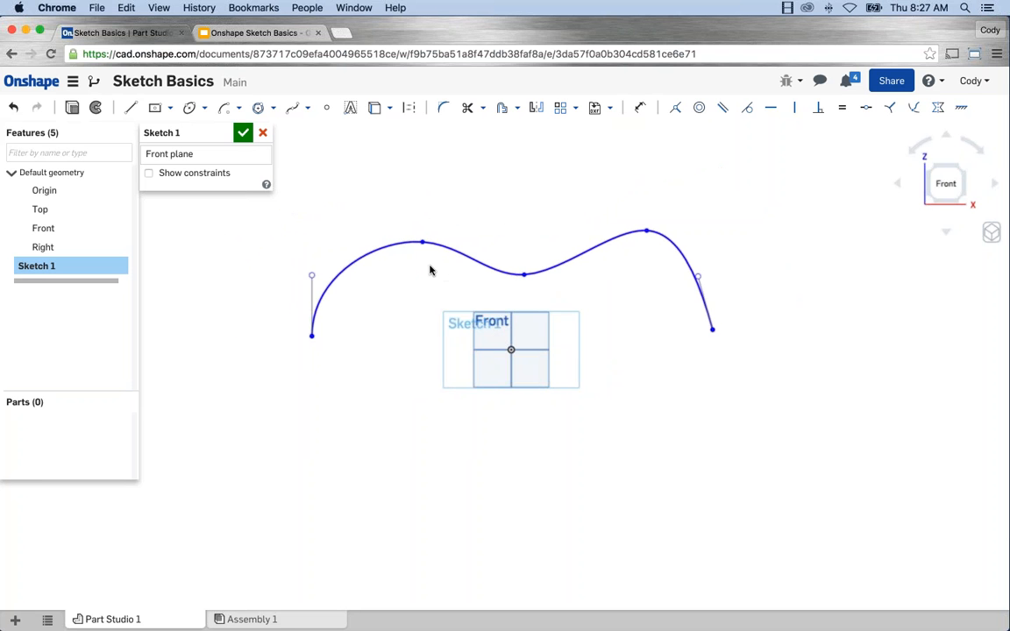
pyautogui.scroll(3, 429, 269)
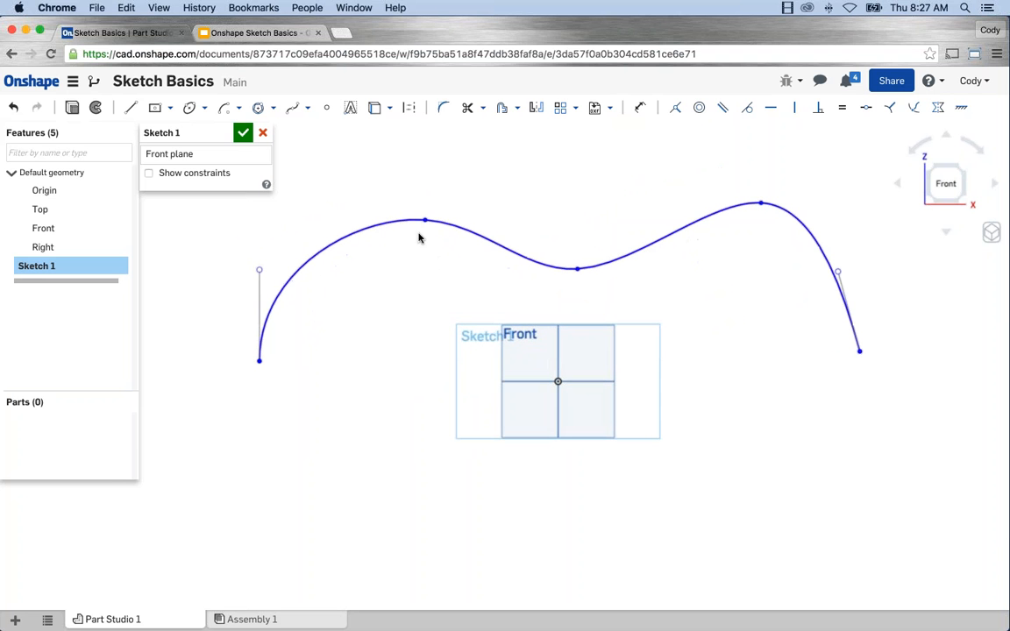
pyautogui.click(313, 260)
pyautogui.click(313, 263)
# Add a point on the spline's left arc and drag it upward to reshape the curve
pyautogui.click(307, 107)
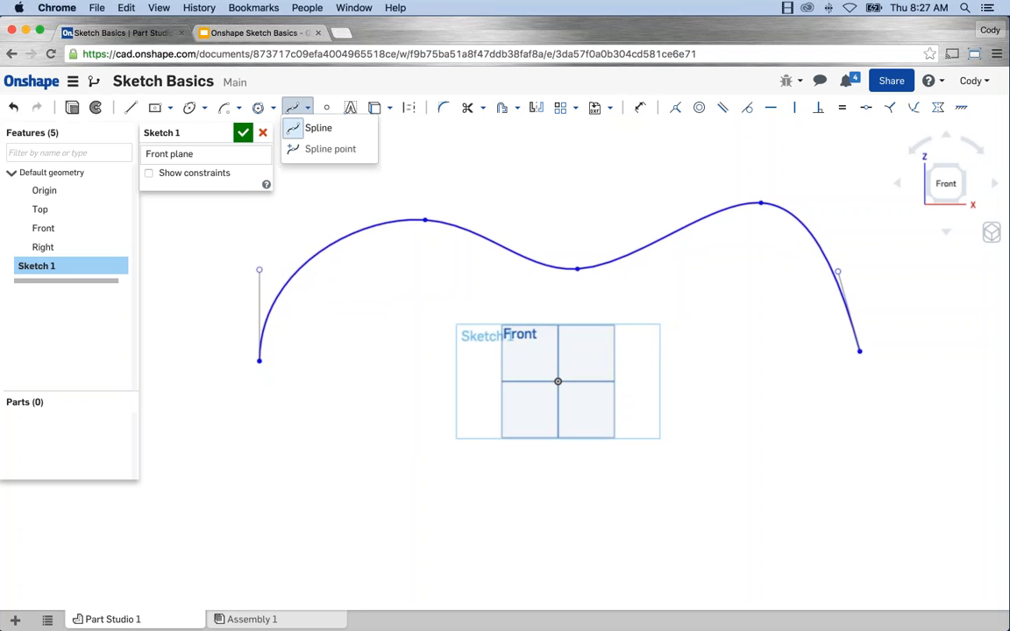
pyautogui.click(294, 151)
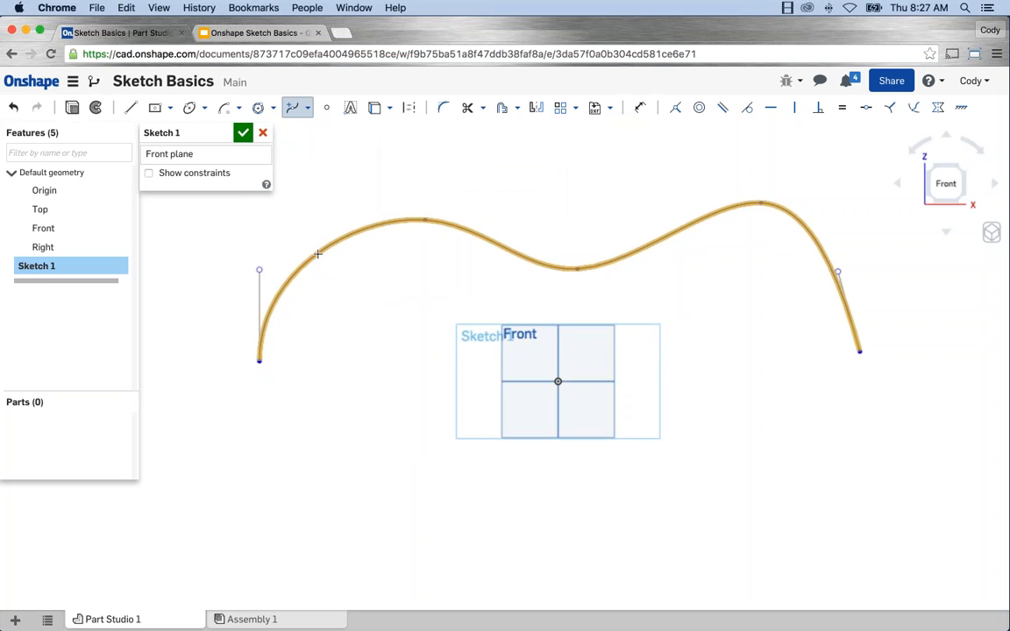
pyautogui.click(315, 254)
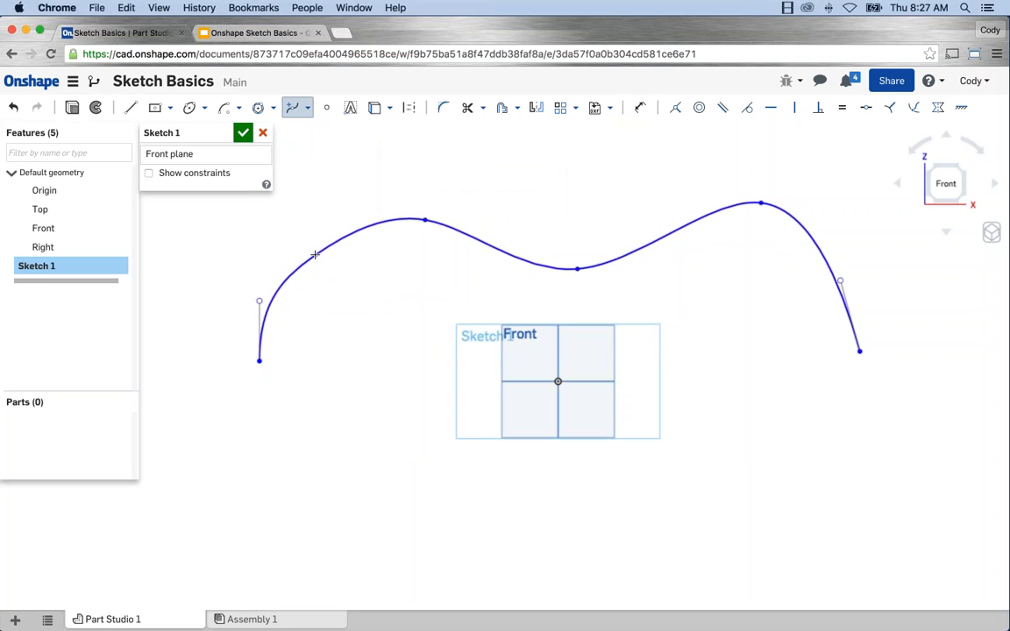
pyautogui.press('Escape')
pyautogui.moveTo(315, 252); pyautogui.dragTo(313, 227)
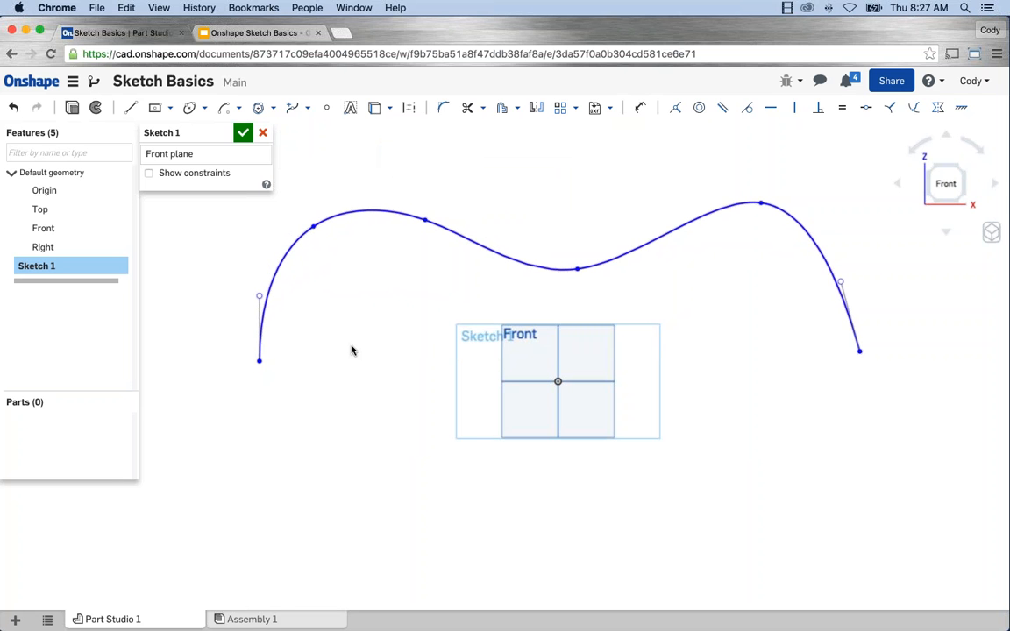
# Box-select the whole spline and delete it
pyautogui.scroll(-3, 390, 340)
pyautogui.moveTo(390, 340); pyautogui.dragTo(425, 348, button='middle')
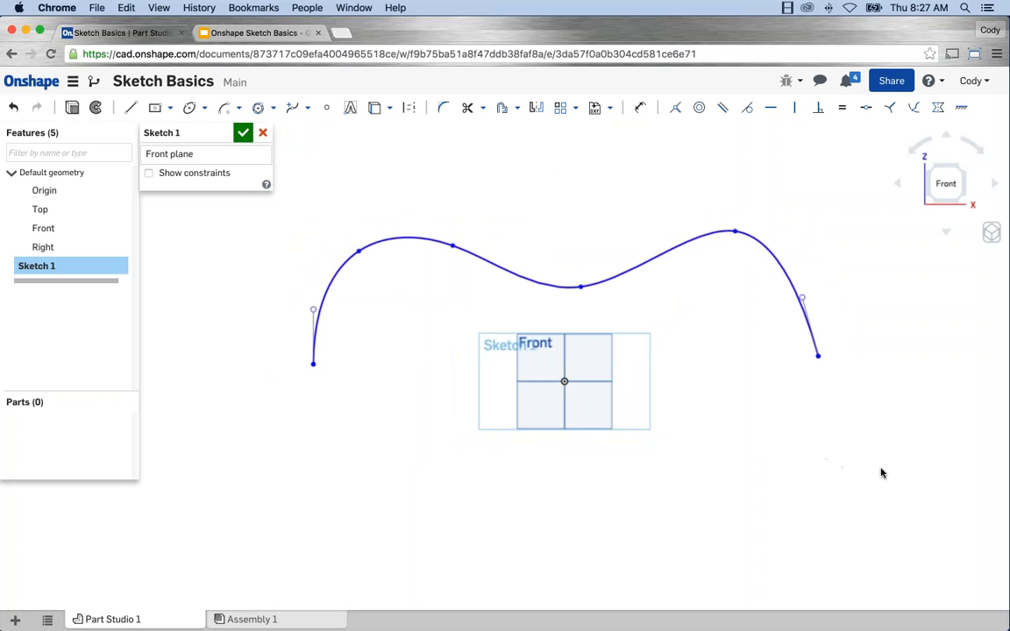
pyautogui.moveTo(930, 486); pyautogui.dragTo(268, 231)
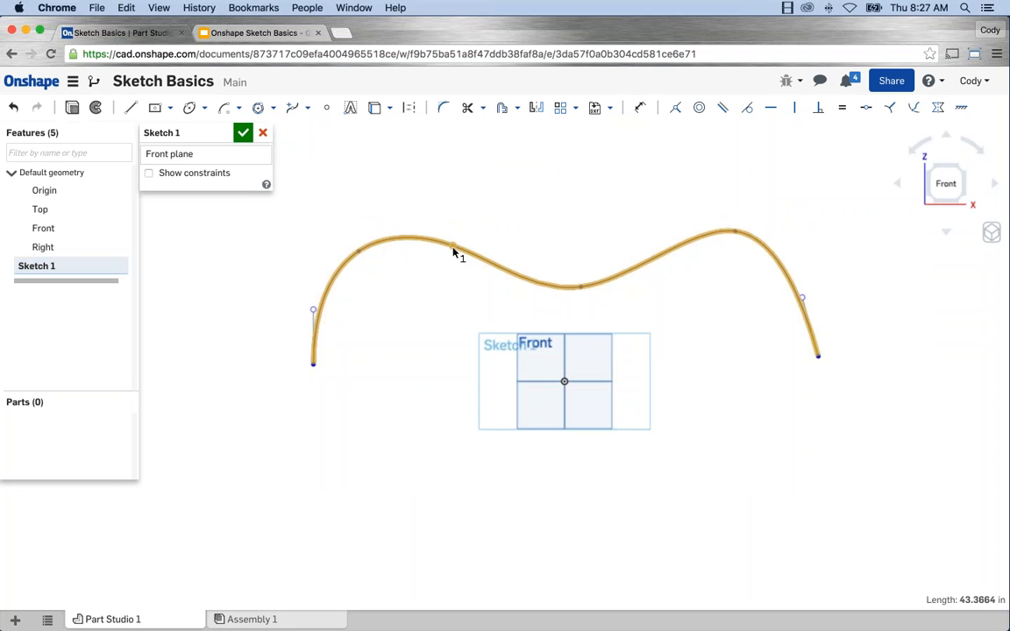
pyautogui.press('Delete')
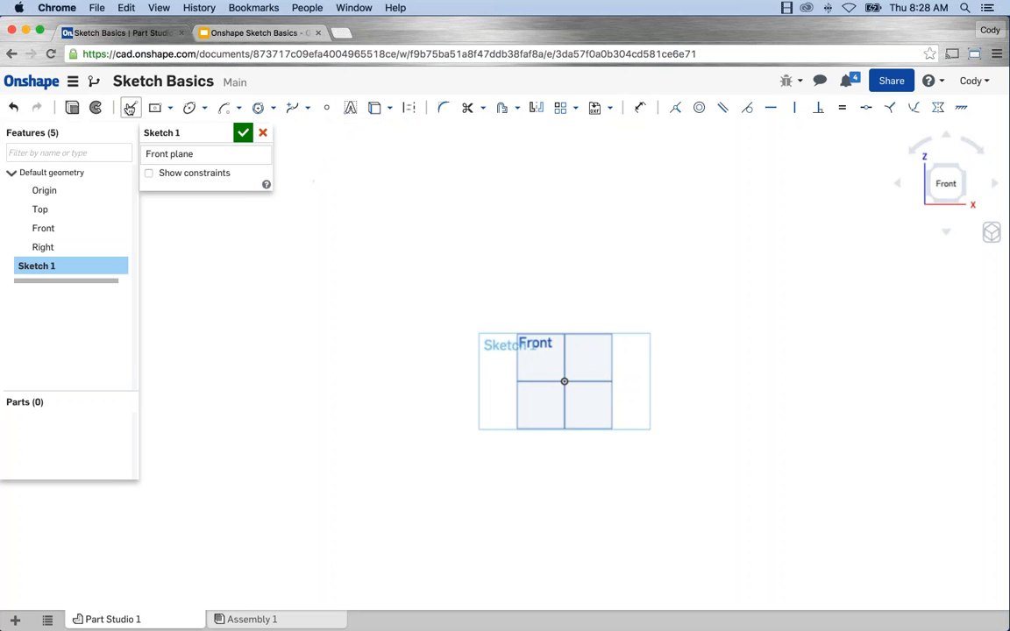
pyautogui.click(130, 108)
pyautogui.click(715, 463)
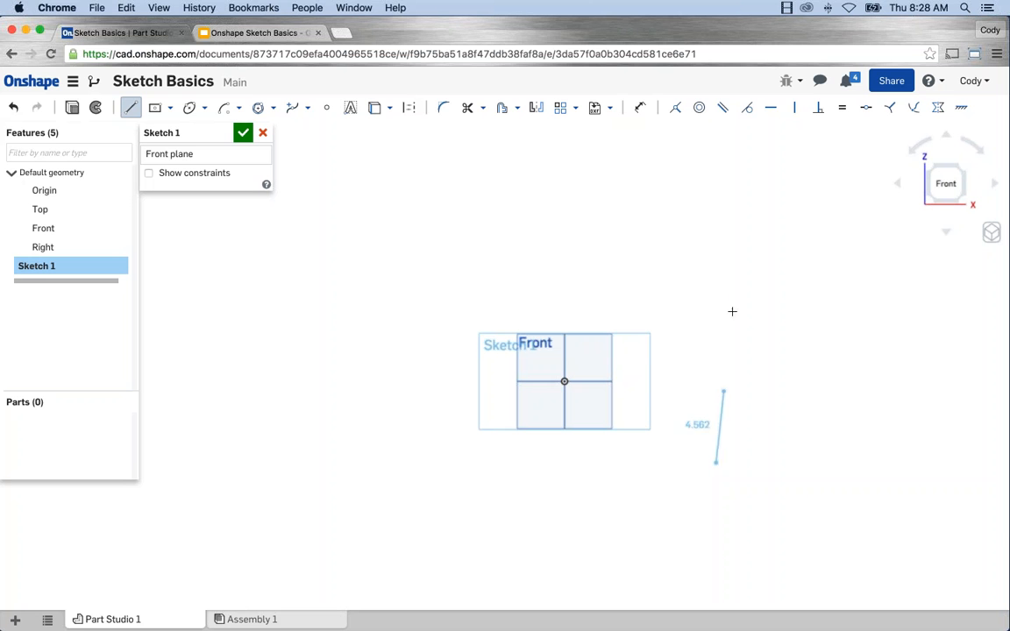
pyautogui.click(708, 183)
pyautogui.press('Escape')
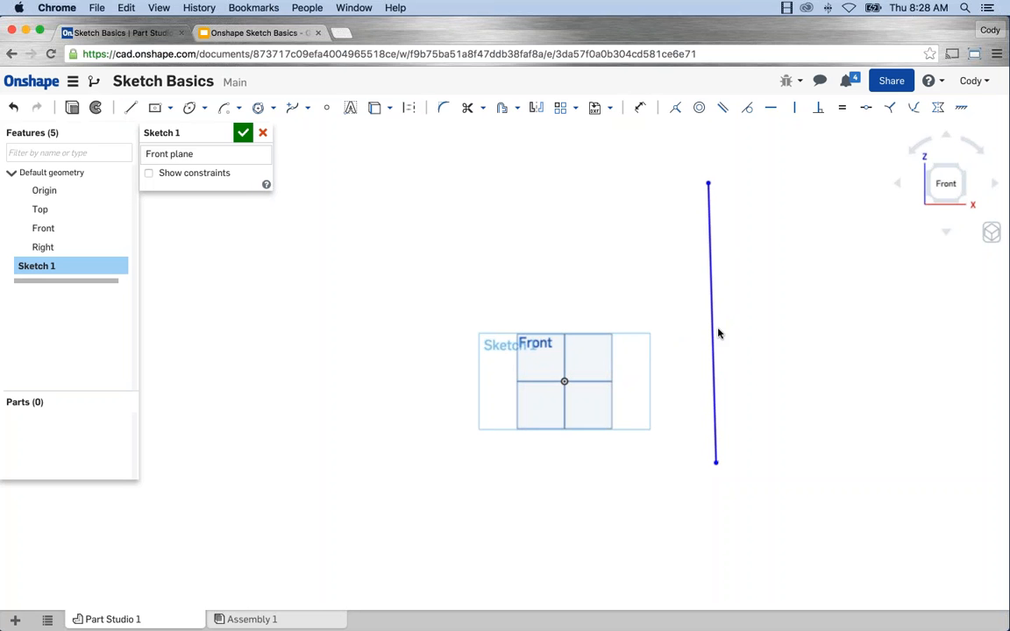
pyautogui.click(327, 106)
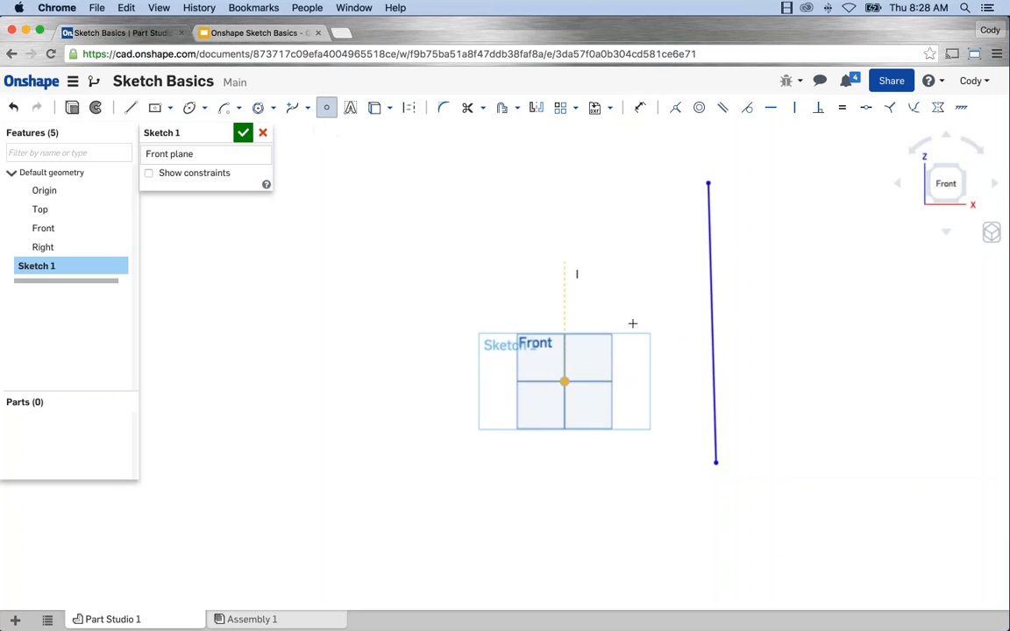
pyautogui.click(712, 324)
pyautogui.press('Escape')
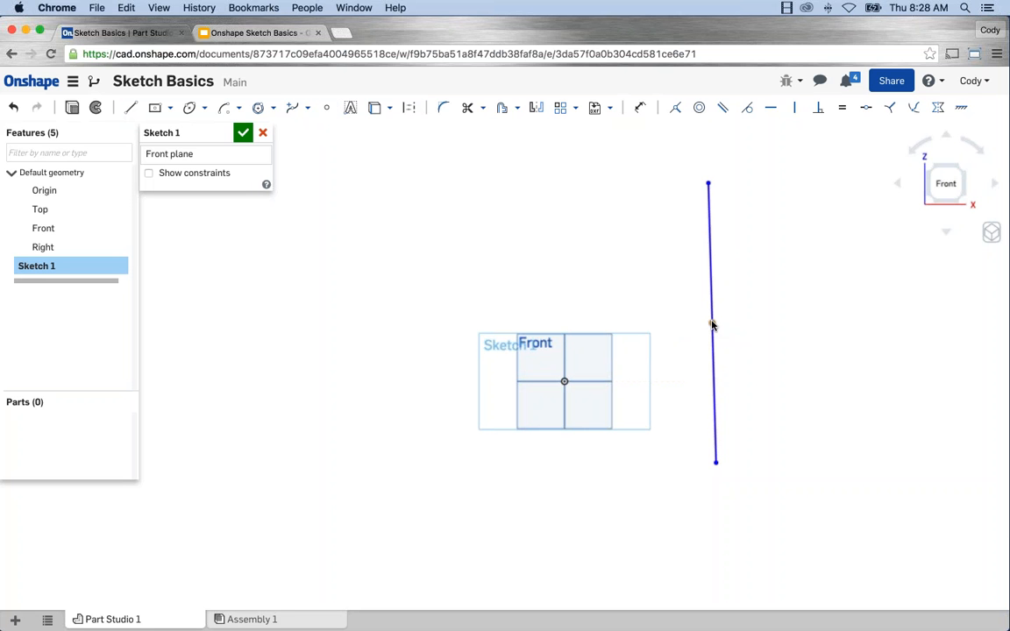
pyautogui.moveTo(712, 323); pyautogui.dragTo(563, 381)
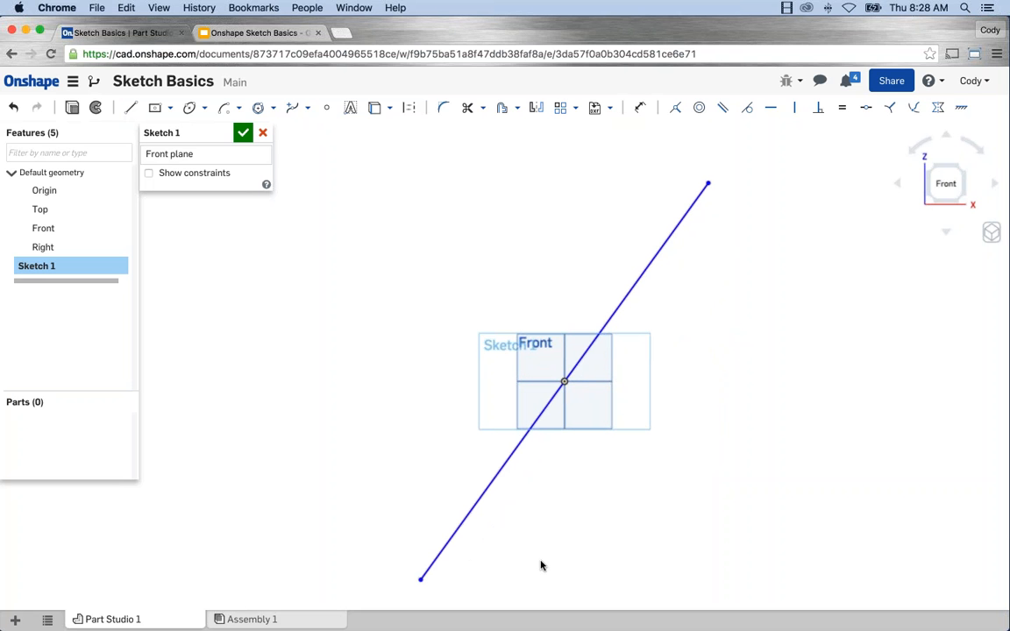
pyautogui.moveTo(710, 186); pyautogui.dragTo(678, 214)
pyautogui.moveTo(617, 299)
pyautogui.mouseDown()
pyautogui.moveTo(715, 241)
pyautogui.moveTo(649, 295)
pyautogui.moveTo(688, 272)
pyautogui.moveTo(674, 291)
pyautogui.moveTo(492, 289)
pyautogui.mouseUp()
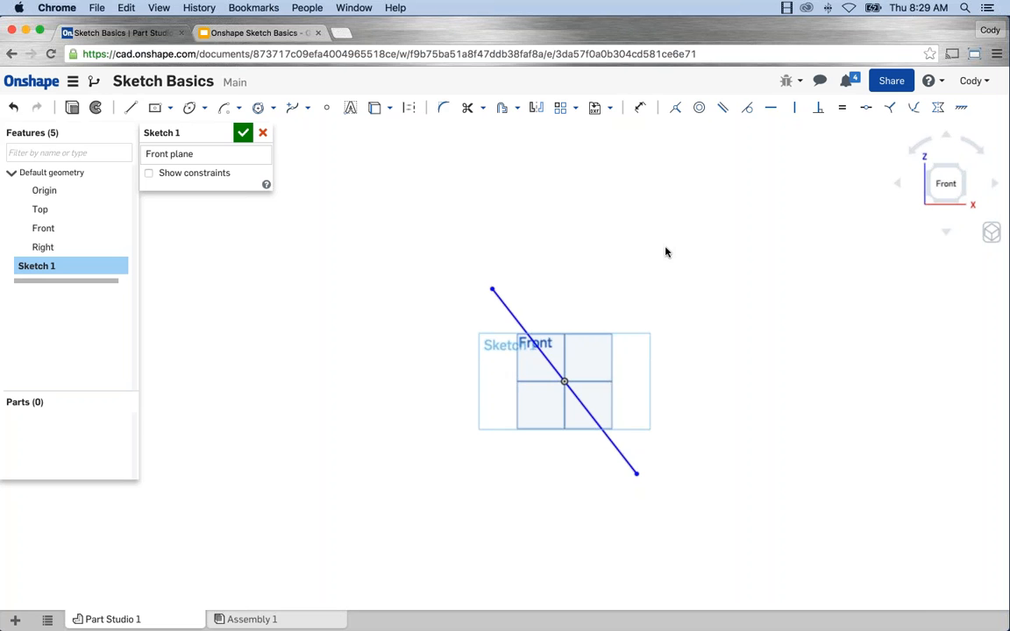
pyautogui.scroll(2, 665, 253)
pyautogui.moveTo(723, 495); pyautogui.dragTo(430, 241)
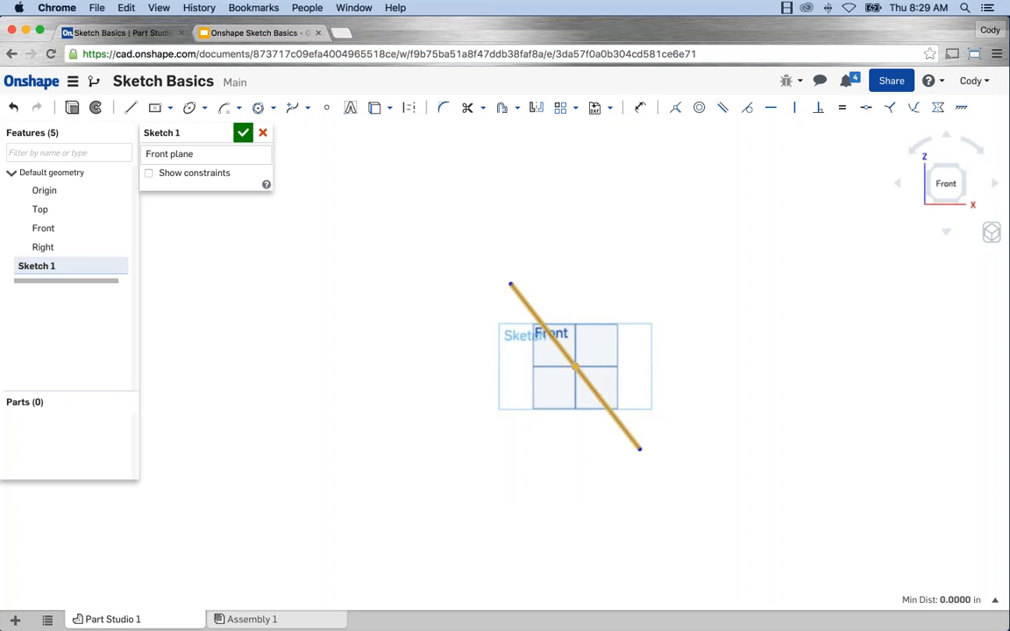
pyautogui.press('Delete')
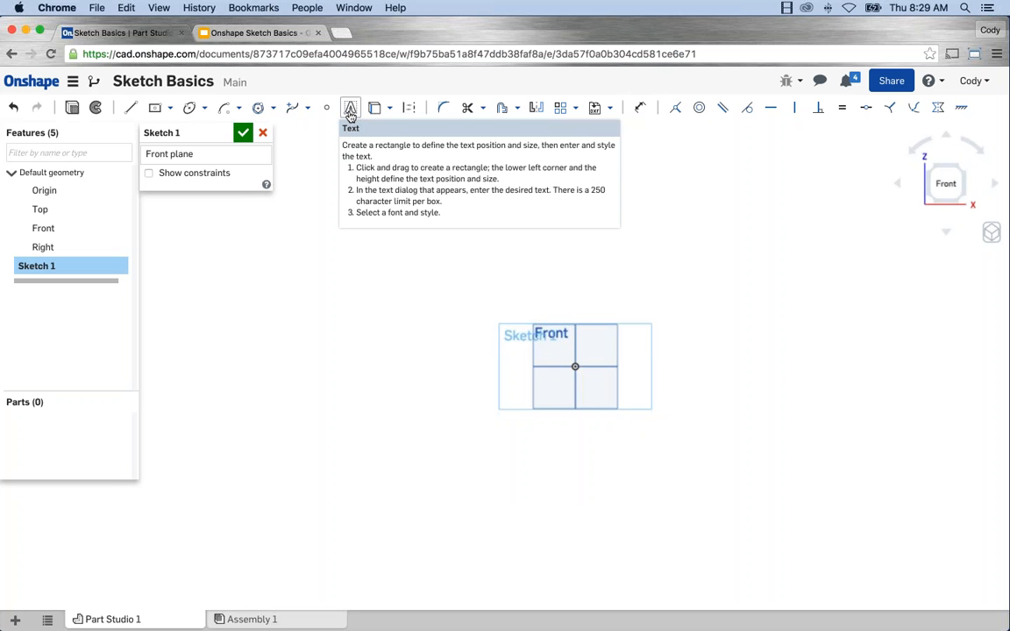
# Place a text box above the origin reading 'Onshape' in Open Sans and confirm it
pyautogui.click(350, 110)
pyautogui.moveTo(353, 307); pyautogui.dragTo(661, 180)
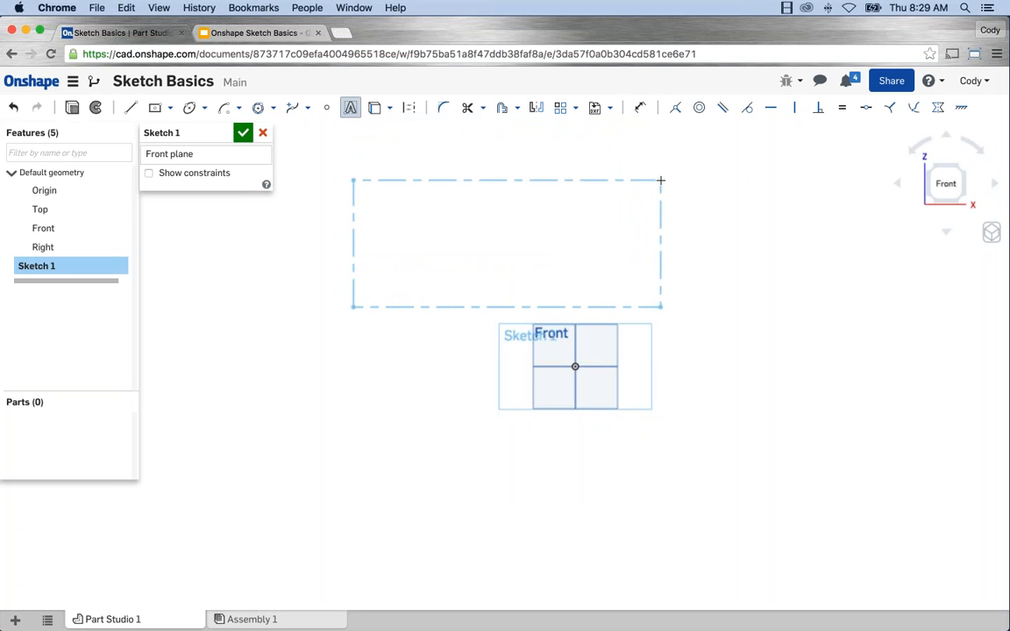
pyautogui.moveTo(661, 181); pyautogui.dragTo(661, 180)
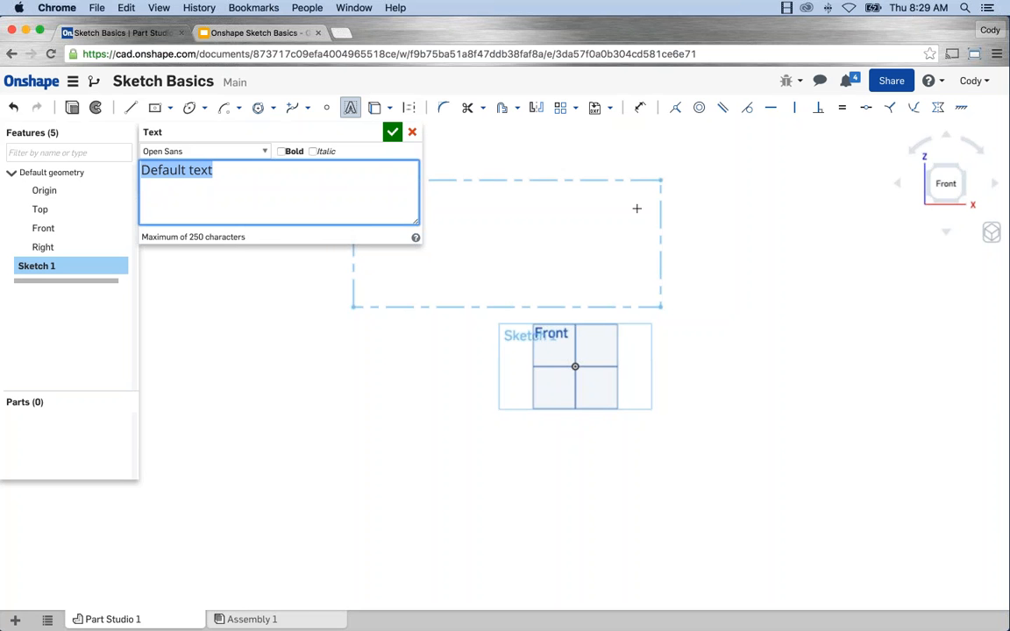
pyautogui.moveTo(237, 171); pyautogui.dragTo(142, 172)
pyautogui.press('BackSpace')
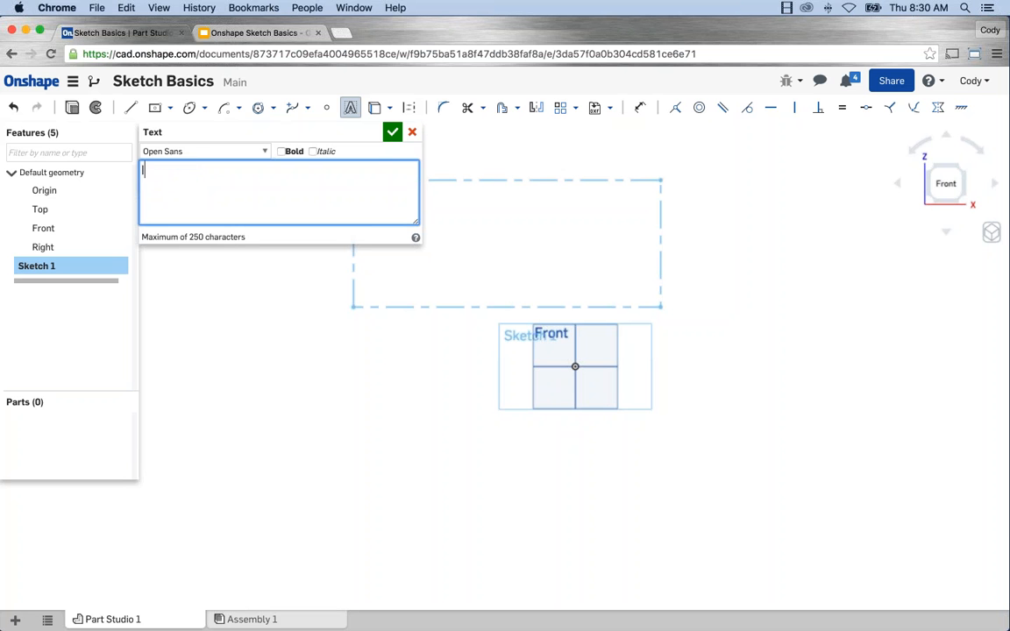
pyautogui.write('P')
pyautogui.press('BackSpace')
pyautogui.write('Obnj')
pyautogui.press('BackSpace')
pyautogui.press('BackSpace')
pyautogui.press('BackSpace')
pyautogui.write('nshape')
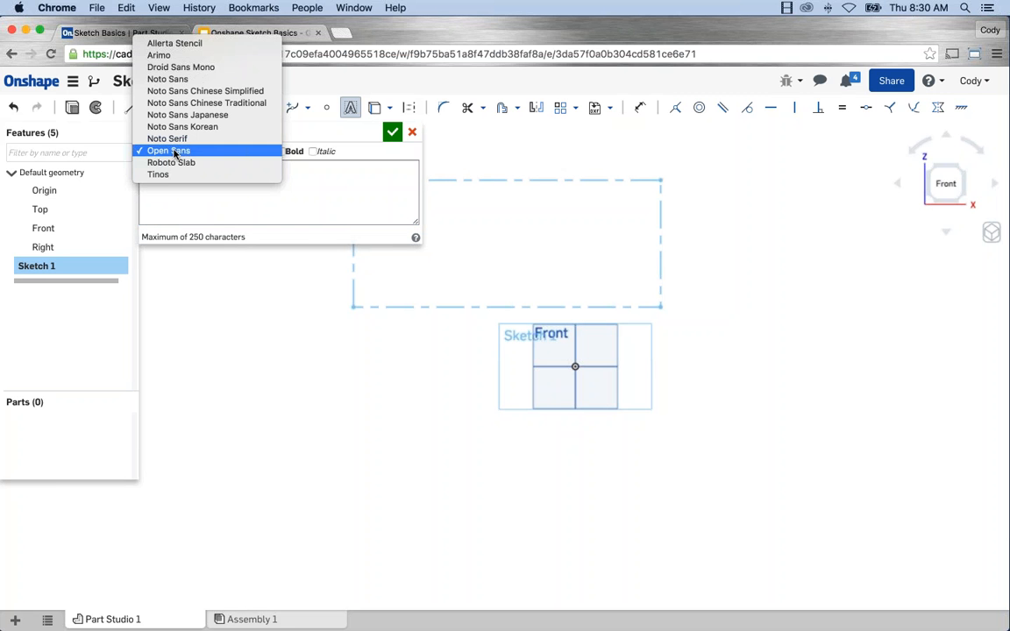
pyautogui.click(174, 151)
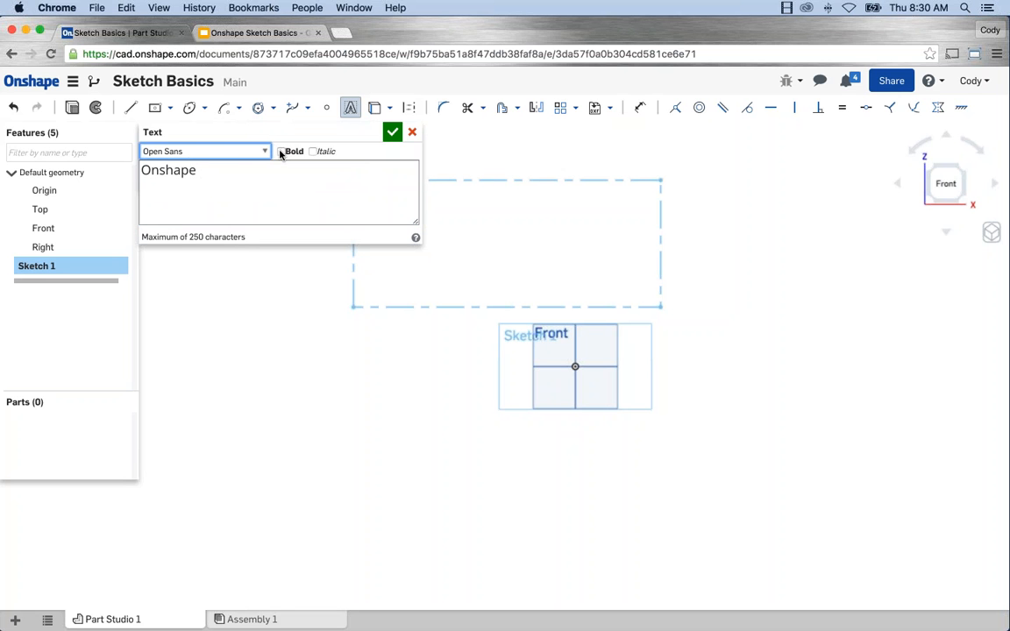
pyautogui.click(393, 133)
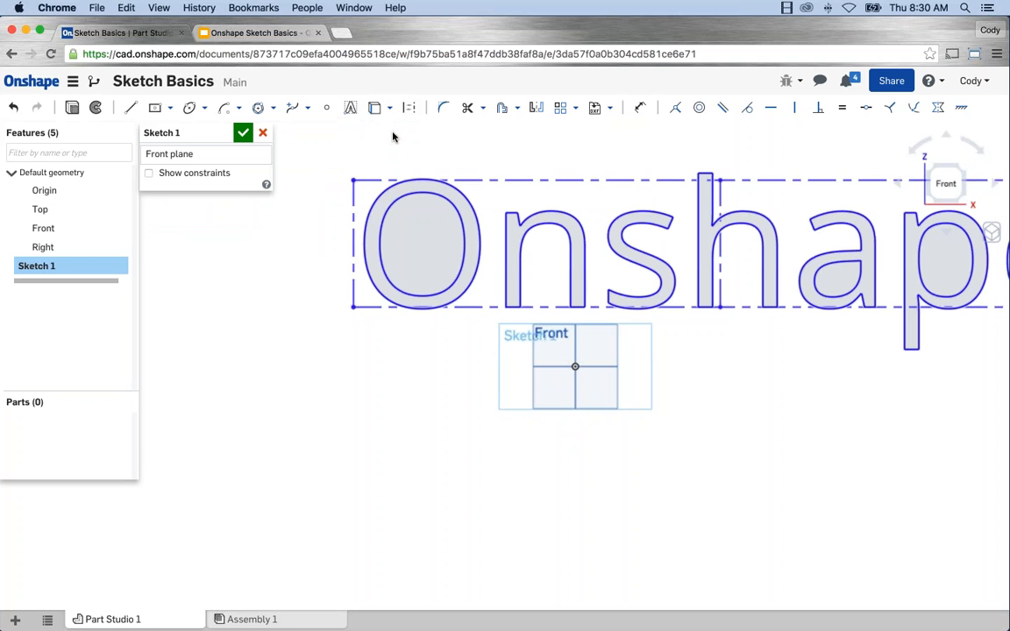
# Dimension the text box width to 12 in and move its corner onto the origin
pyautogui.scroll(-3, 581, 263)
pyautogui.moveTo(754, 362)
pyautogui.mouseDown(button='middle')
pyautogui.moveTo(532, 379)
pyautogui.moveTo(541, 350)
pyautogui.moveTo(574, 361)
pyautogui.mouseUp(button='middle')
pyautogui.press('d')
pyautogui.click(456, 233)
pyautogui.click(471, 181)
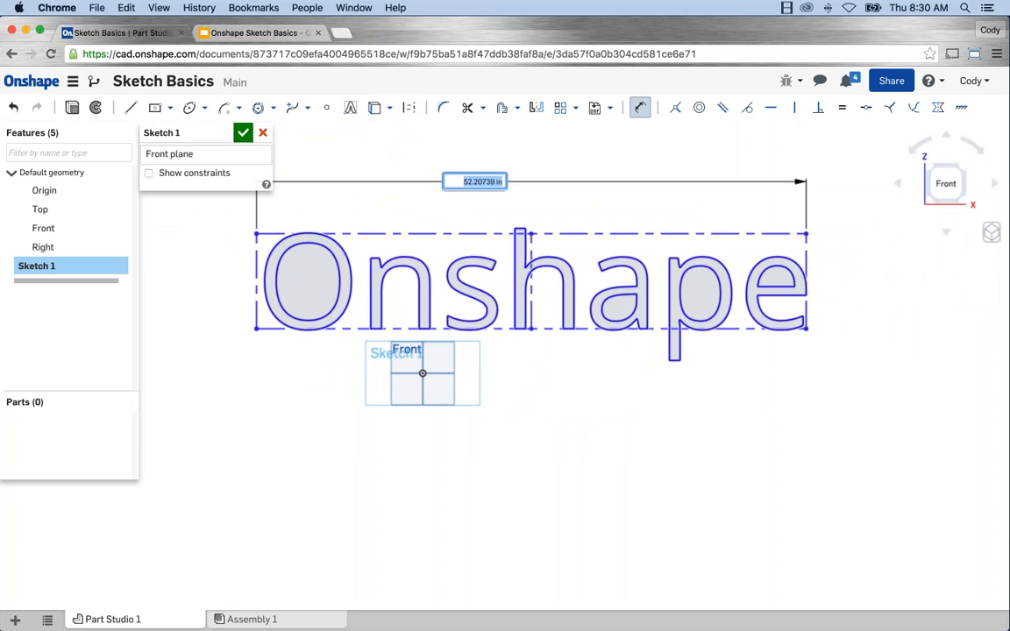
pyautogui.write('12')
pyautogui.press('Return')
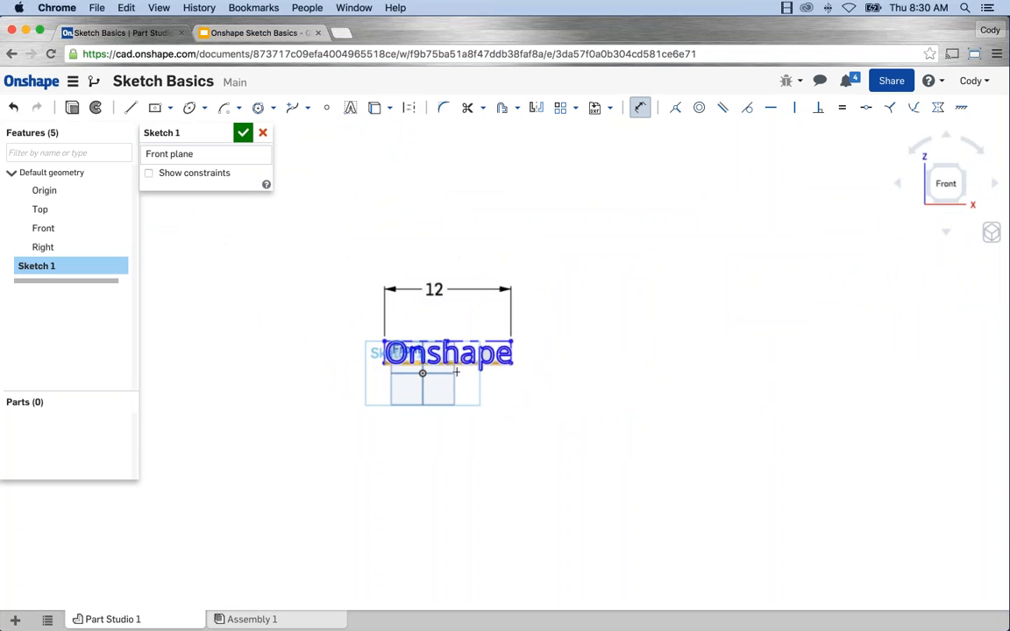
pyautogui.scroll(3, 451, 367)
pyautogui.scroll(1, 451, 367)
pyautogui.press('Escape')
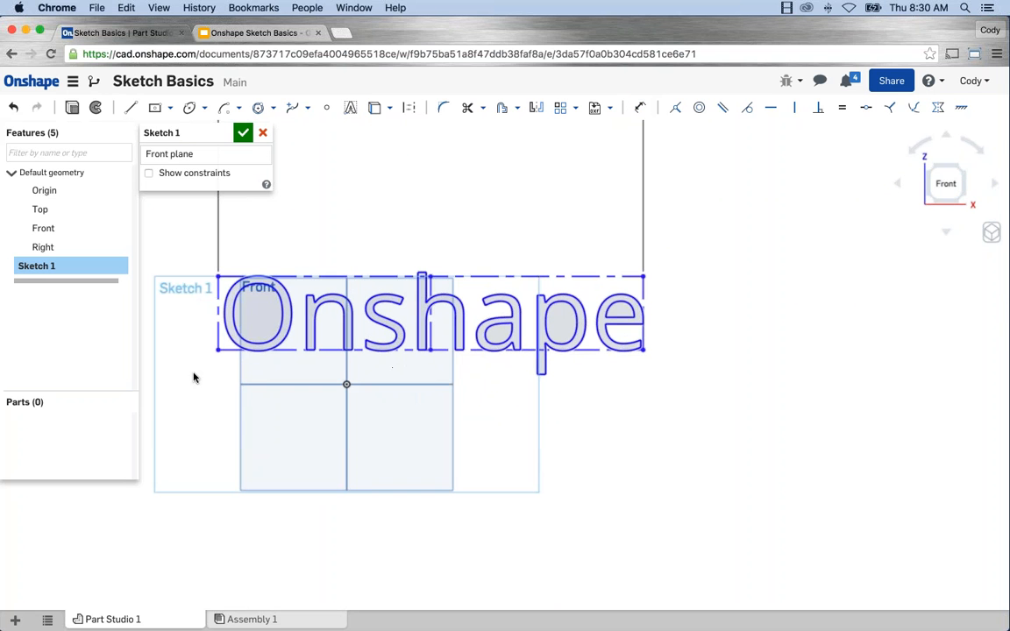
pyautogui.moveTo(217, 350); pyautogui.dragTo(346, 386)
# Box-select the Onshape text and delete it along with its dimension
pyautogui.scroll(-2, 488, 438)
pyautogui.moveTo(645, 452); pyautogui.dragTo(608, 452, button='middle')
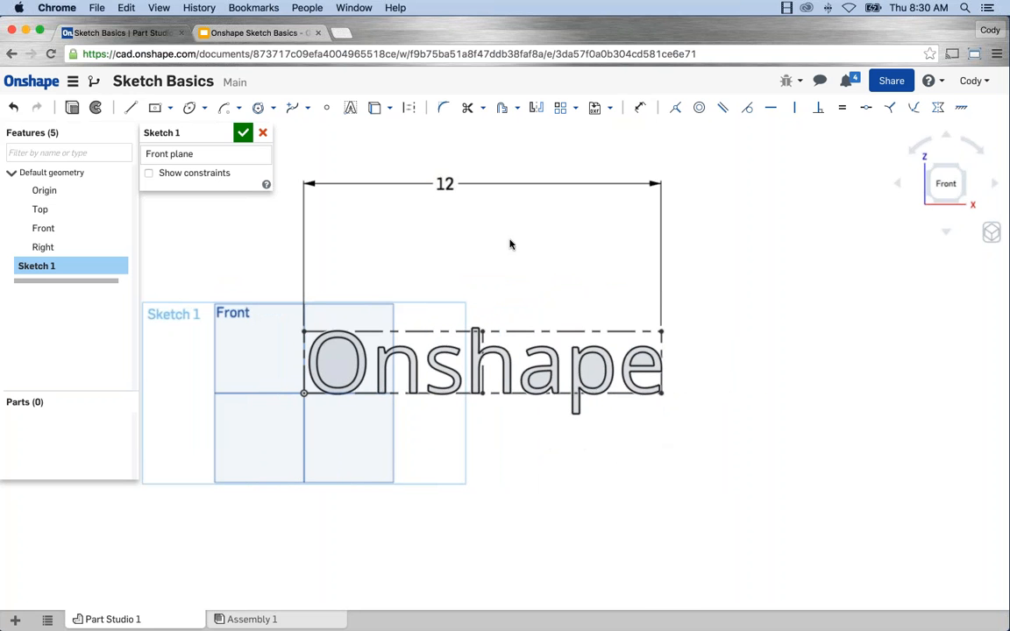
pyautogui.moveTo(513, 262); pyautogui.dragTo(548, 260, button='middle')
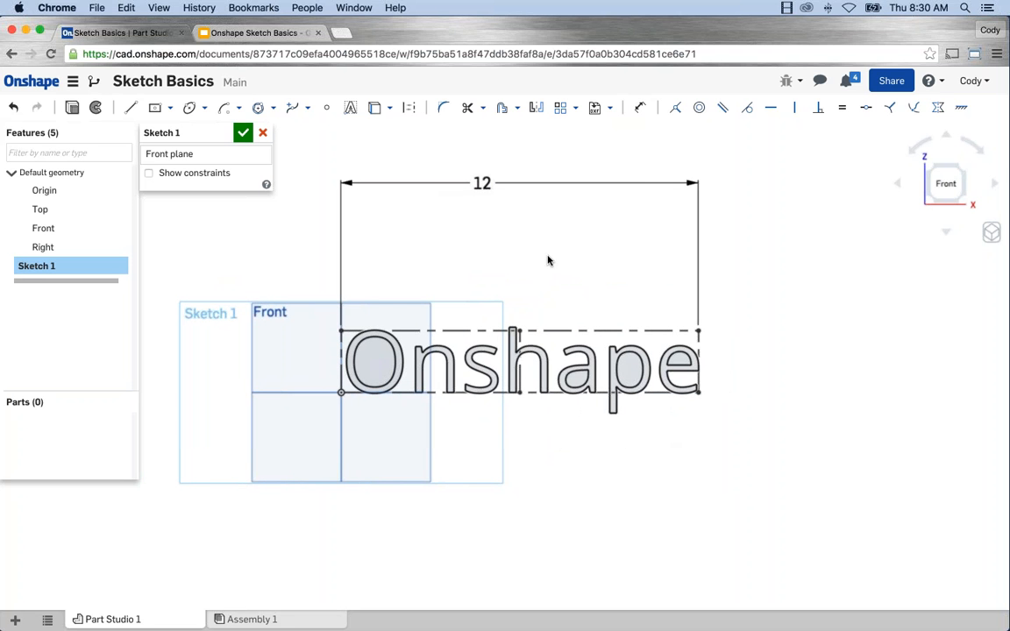
pyautogui.scroll(-1, 476, 280)
pyautogui.moveTo(668, 459); pyautogui.dragTo(618, 474, button='middle')
pyautogui.moveTo(681, 462)
pyautogui.mouseDown()
pyautogui.moveTo(271, 214)
pyautogui.moveTo(260, 192)
pyautogui.mouseUp()
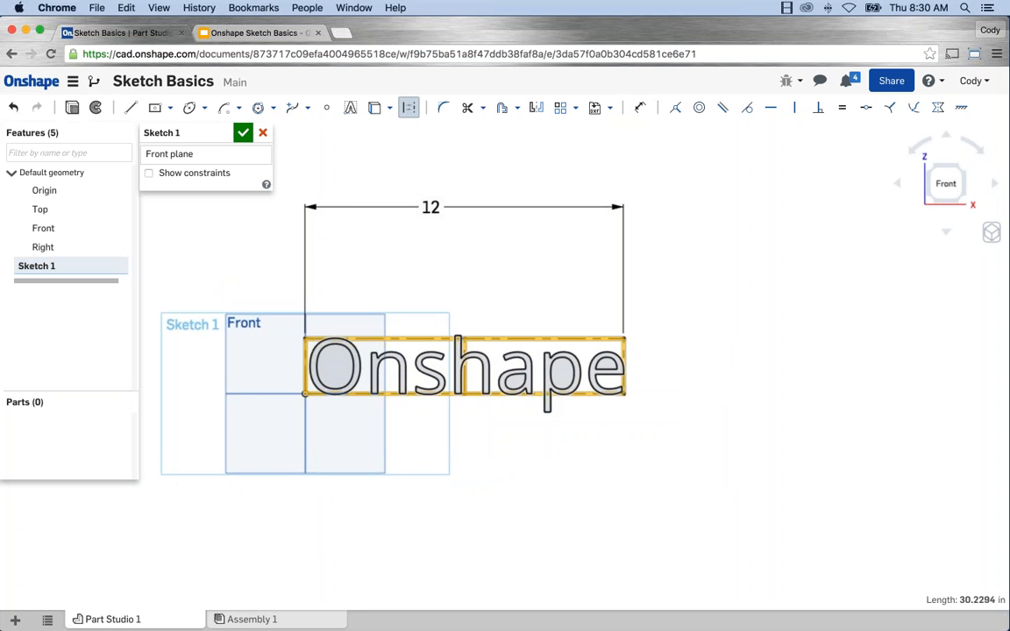
pyautogui.press('Delete')
# Draw a centre-point rectangle at the origin, about 9.78 wide by 10.18 tall
pyautogui.moveTo(538, 334)
pyautogui.mouseDown(button='middle')
pyautogui.moveTo(575, 312)
pyautogui.moveTo(729, 317)
pyautogui.mouseUp(button='middle')
pyautogui.scroll(1, 462, 386)
pyautogui.scroll(3, 463, 389)
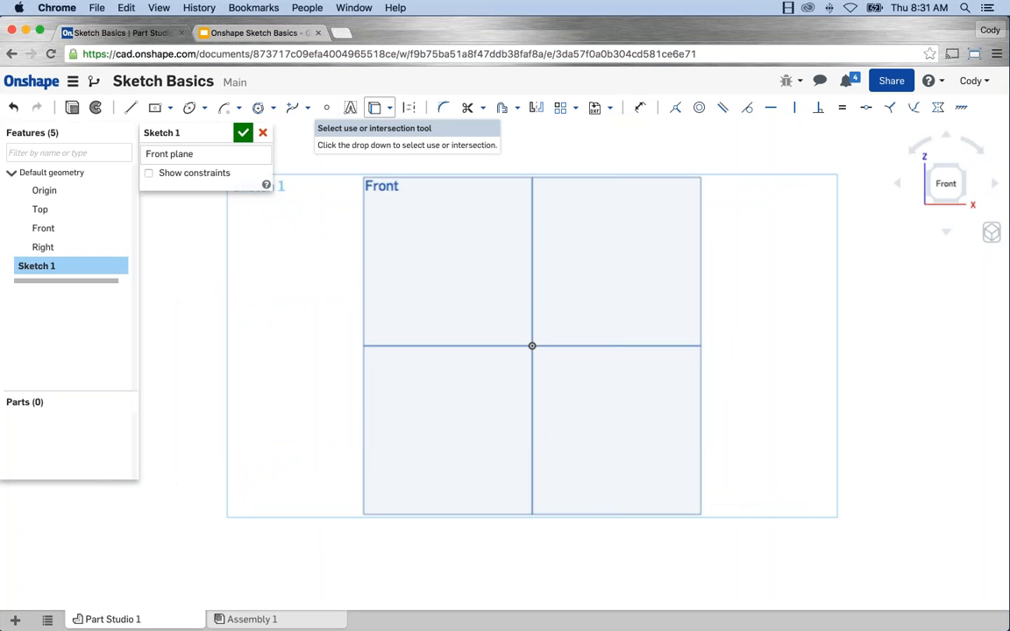
pyautogui.scroll(-2, 478, 354)
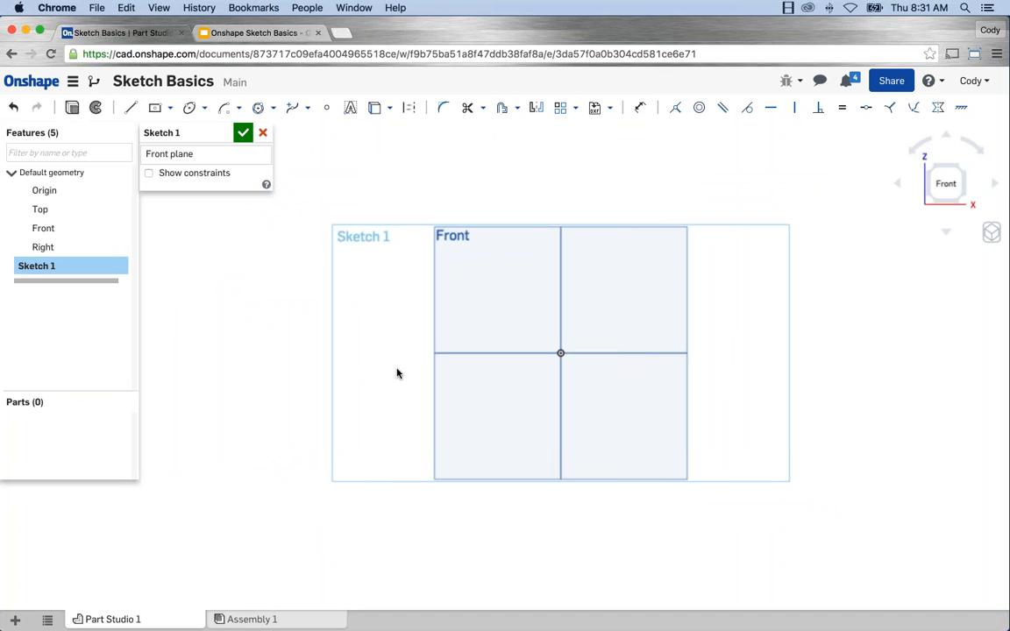
pyautogui.click(156, 109)
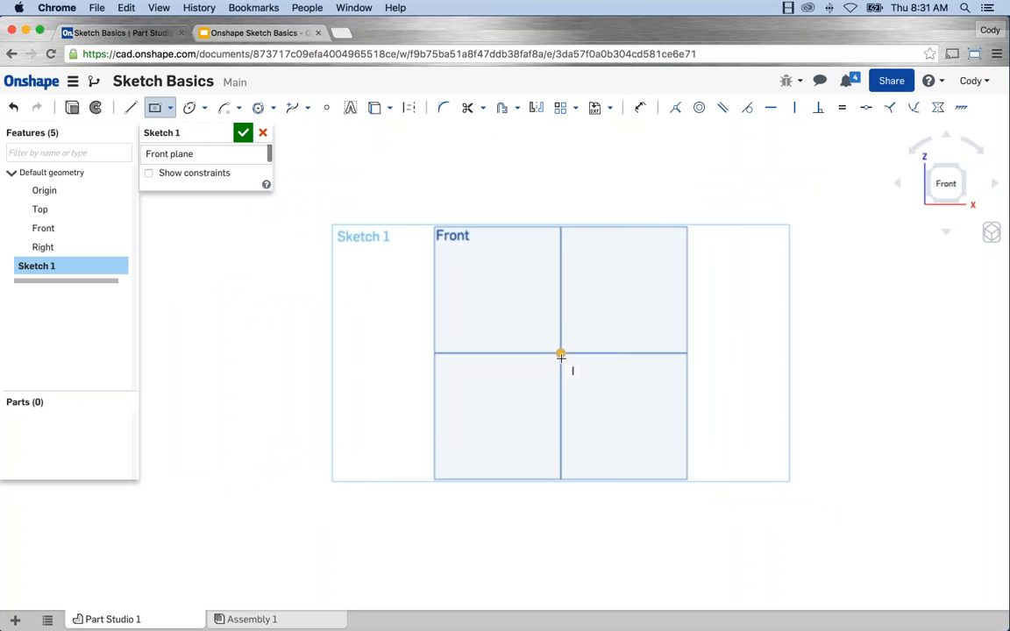
pyautogui.click(561, 354)
pyautogui.click(355, 139)
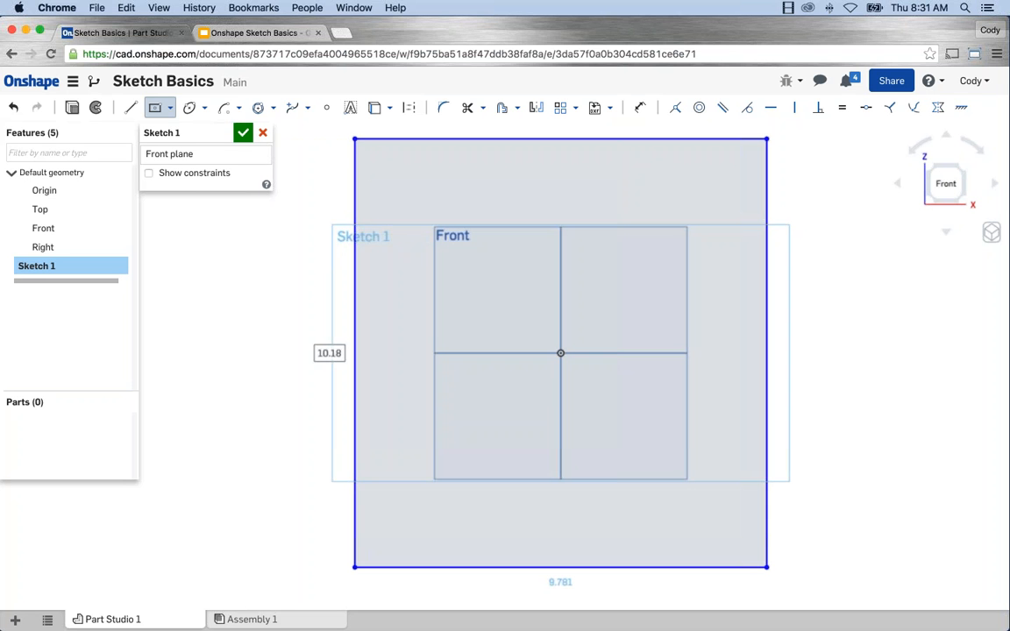
# Draw a Ø0.848 circle centred on the origin
pyautogui.click(189, 107)
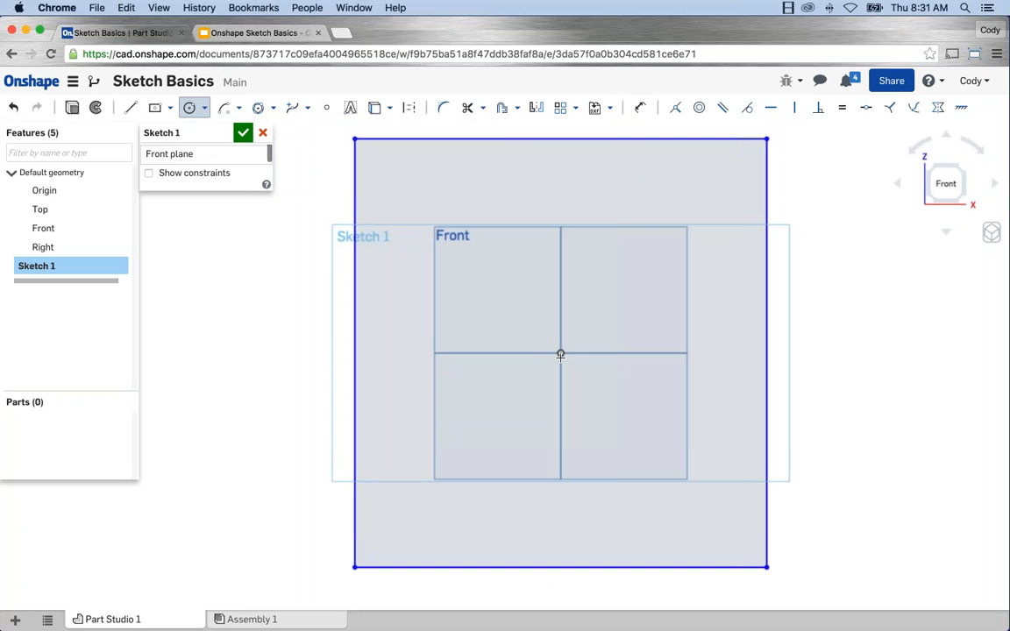
pyautogui.click(561, 353)
pyautogui.click(560, 373)
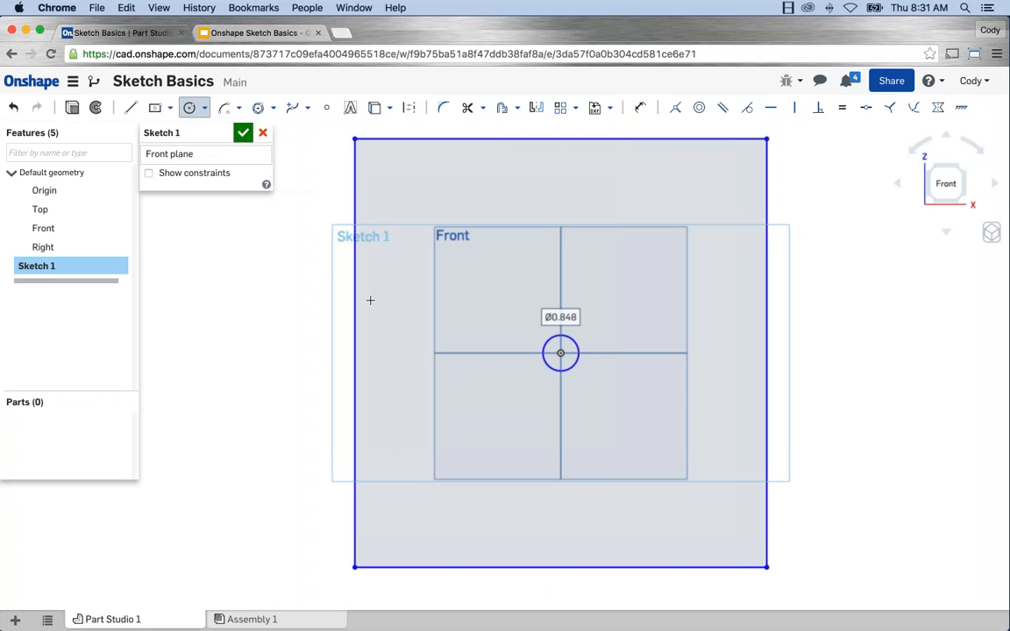
# Extrude the sketch into a solid plate, Part 1, and orbit to view it in 3D
pyautogui.click(72, 107)
pyautogui.click(243, 134)
pyautogui.moveTo(254, 399); pyautogui.dragTo(230, 341, button='right')
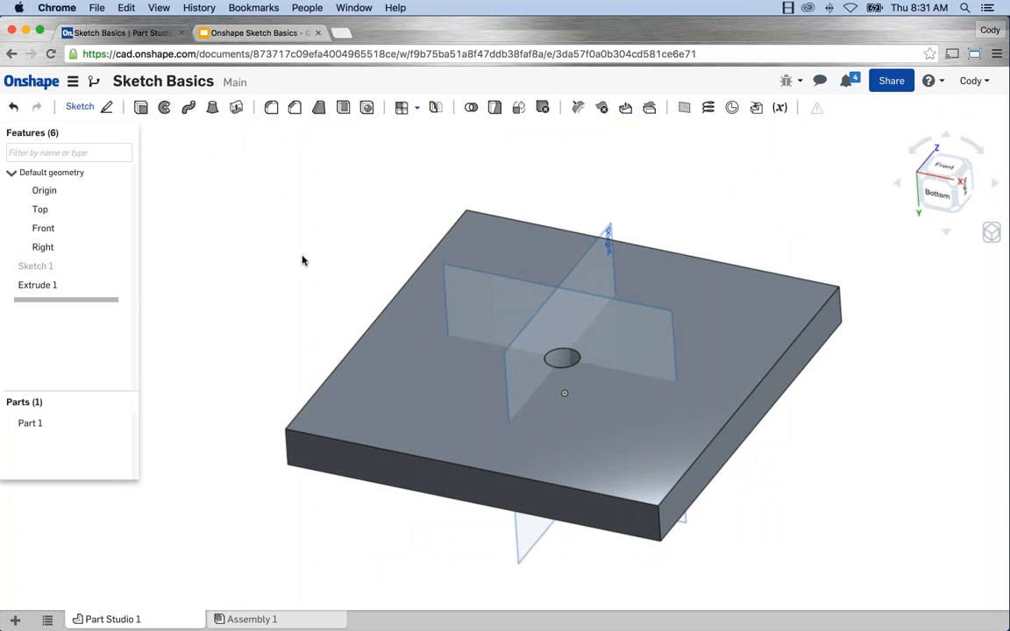
# Select the plate's top face (about 99 sq in) and start Sketch 2 on it
pyautogui.scroll(-3, 302, 259)
pyautogui.moveTo(303, 259); pyautogui.dragTo(356, 243, button='middle')
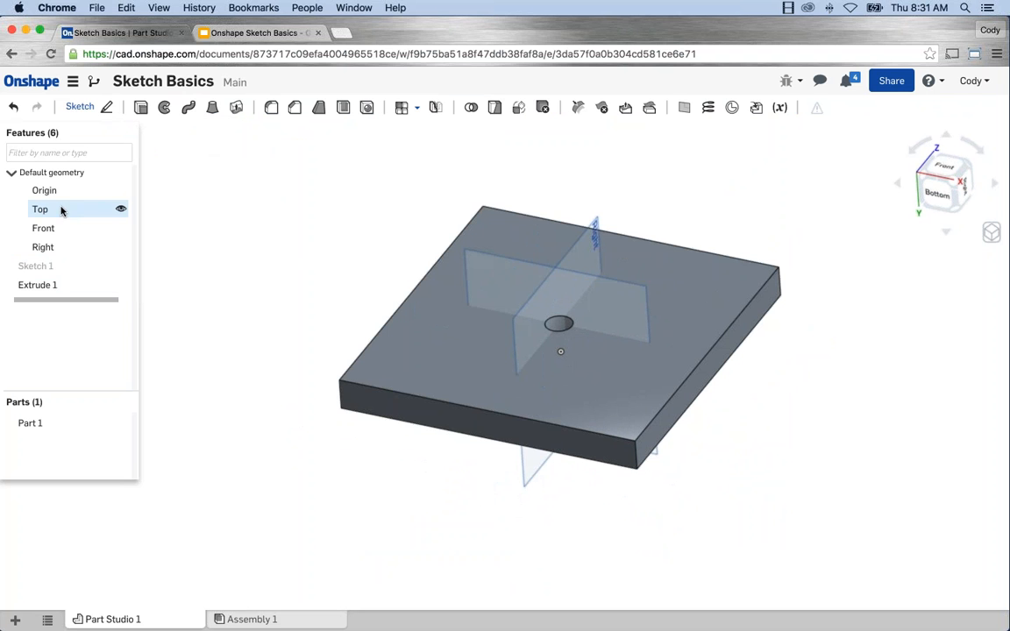
pyautogui.click(418, 361)
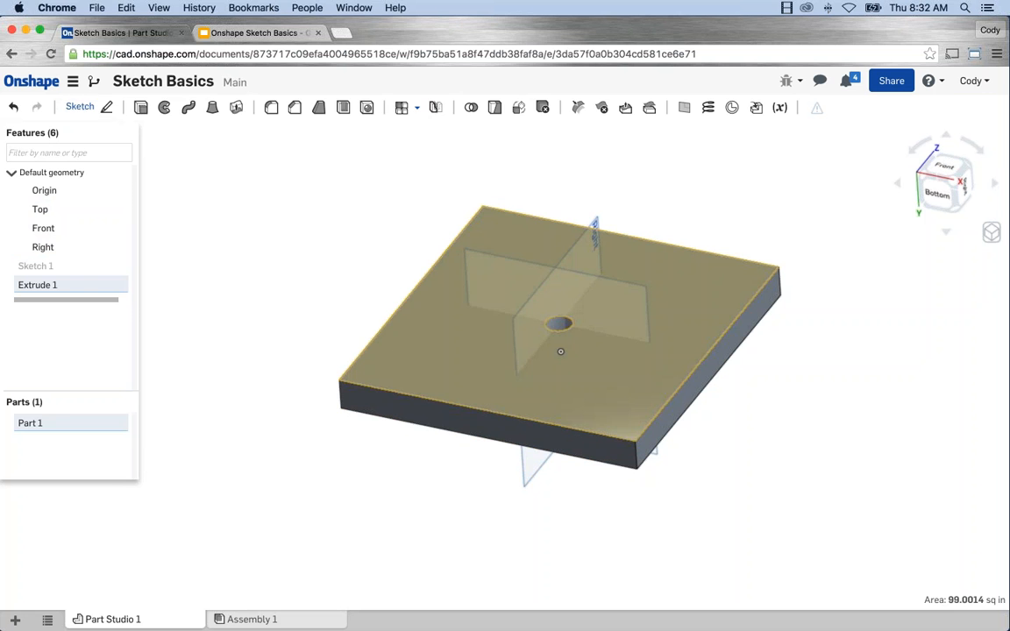
pyautogui.click(80, 106)
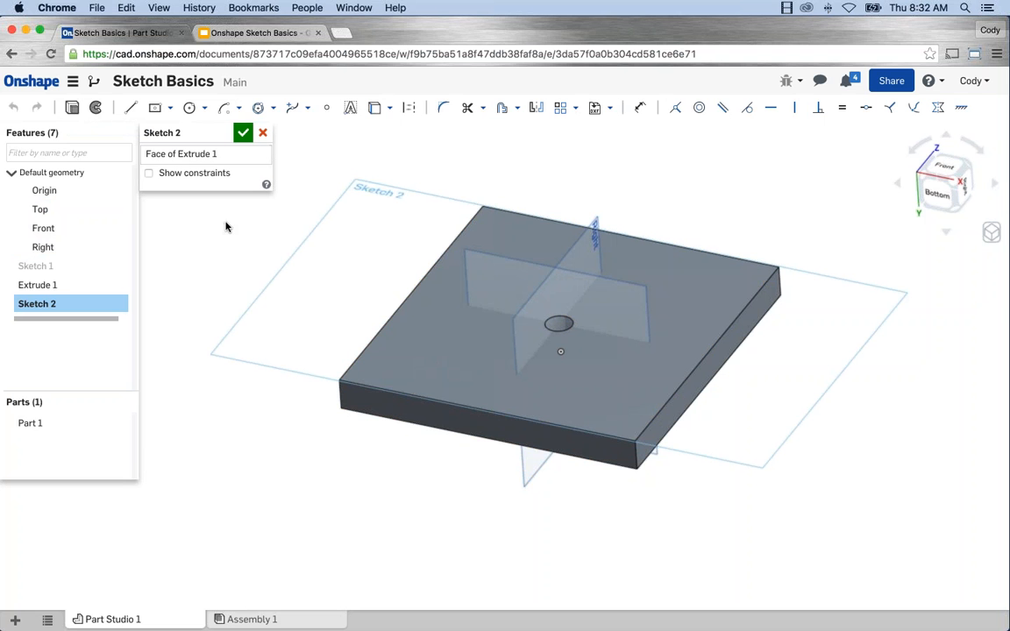
# View Sketch 2 normal to its plane and zoom in toward the centre hole
pyautogui.rightClick(227, 226)
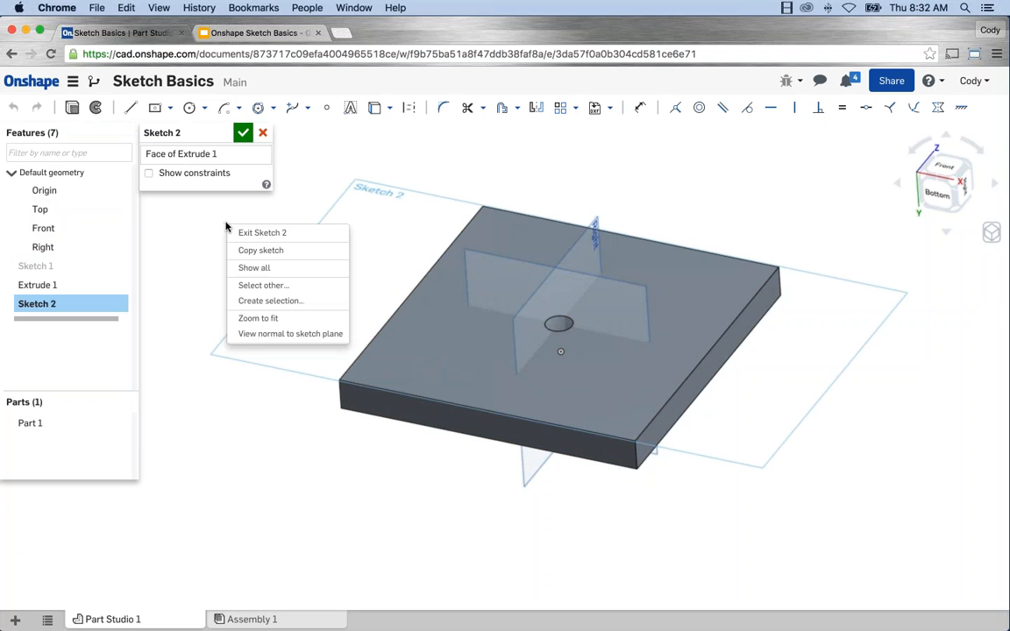
pyautogui.click(271, 334)
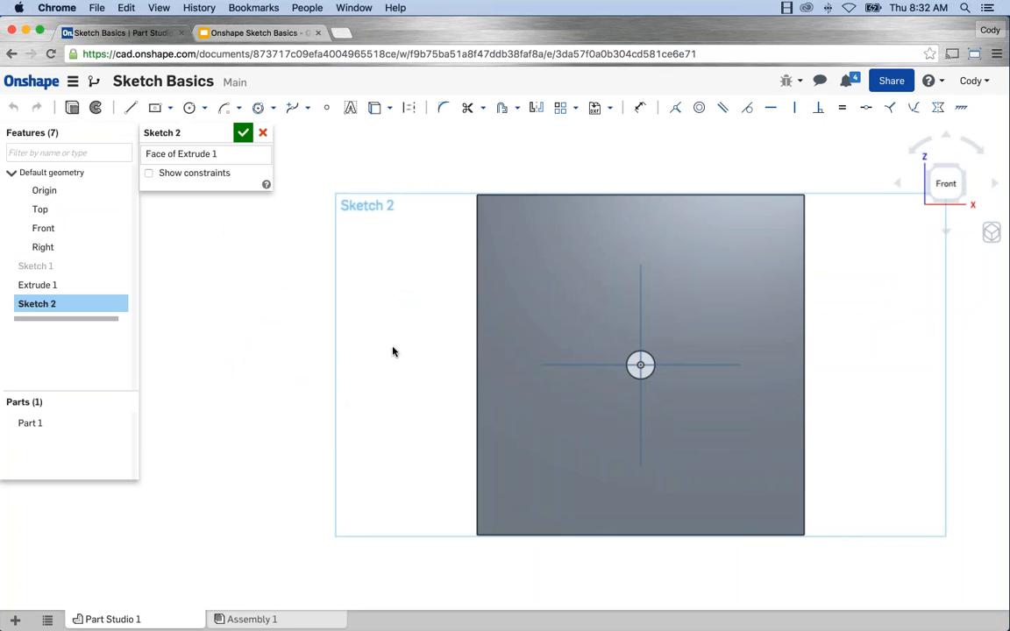
pyautogui.moveTo(582, 372); pyautogui.dragTo(507, 364, button='middle')
pyautogui.scroll(2, 569, 377)
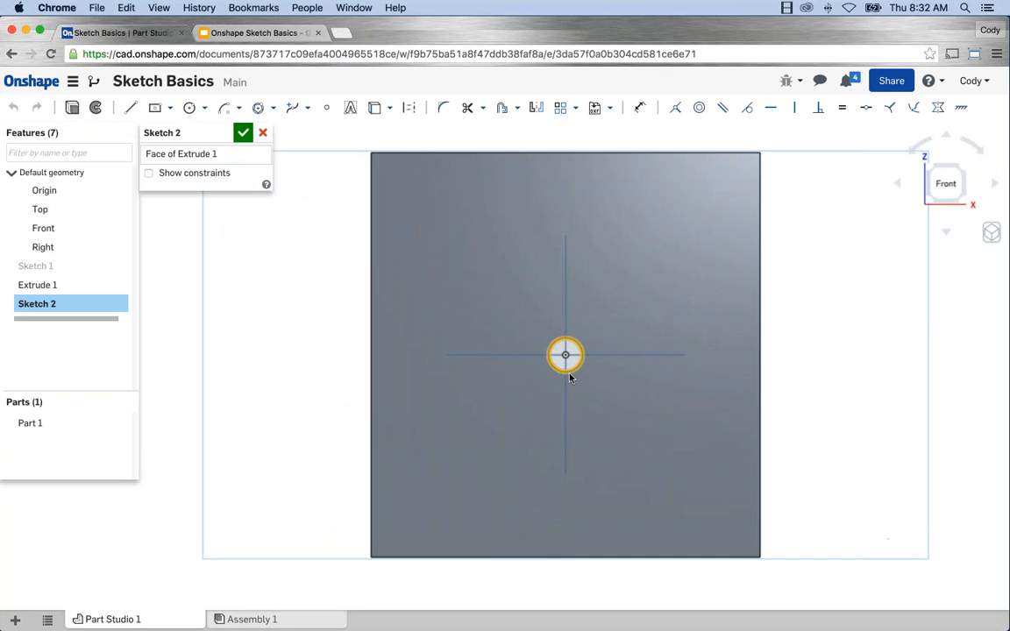
pyautogui.scroll(2, 568, 377)
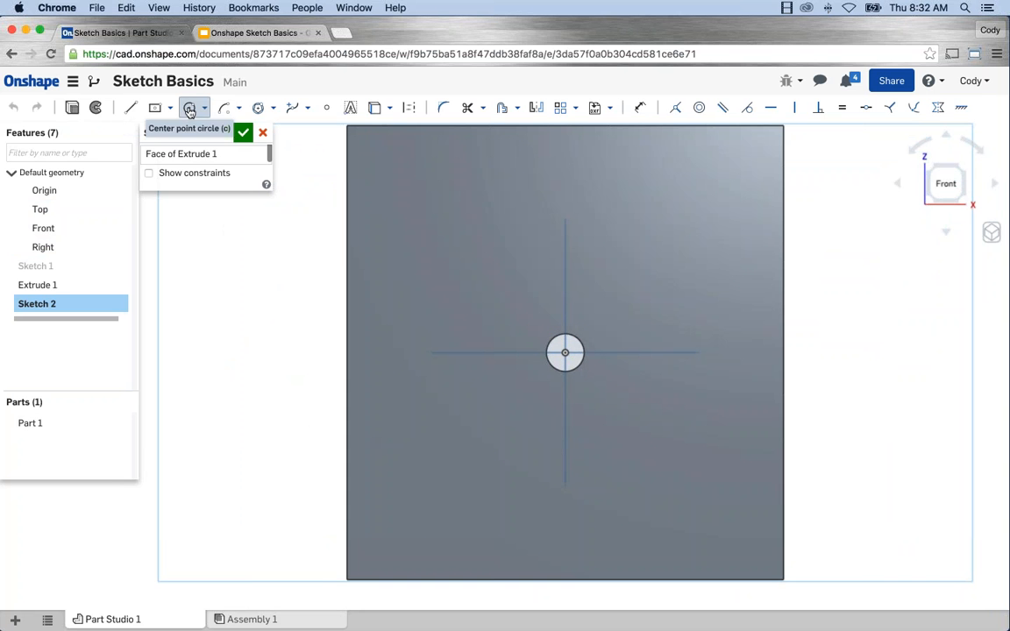
pyautogui.click(189, 108)
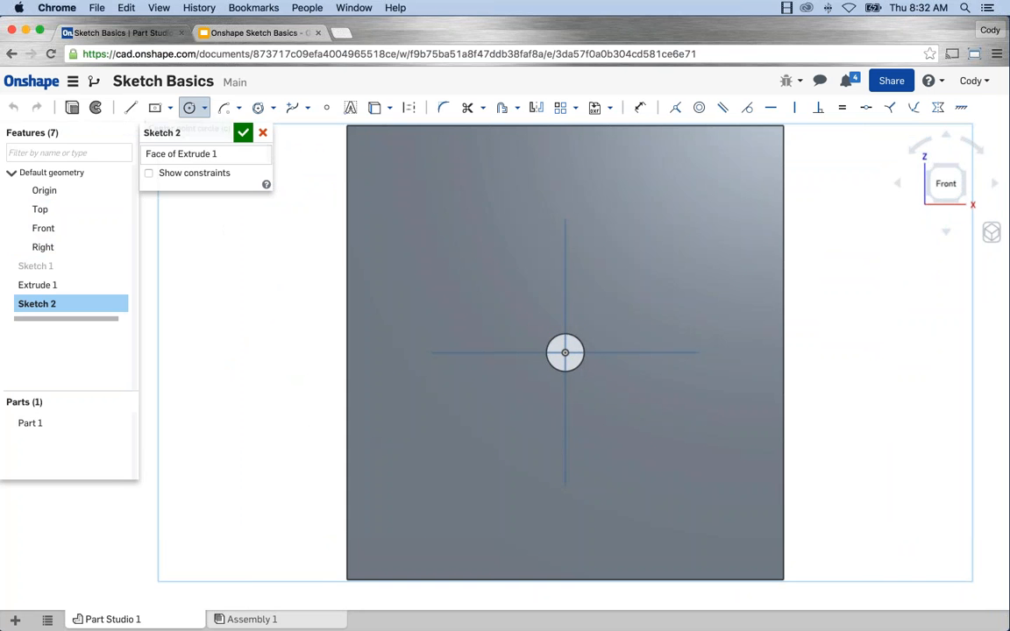
pyautogui.click(566, 354)
pyautogui.click(562, 379)
pyautogui.click(566, 353)
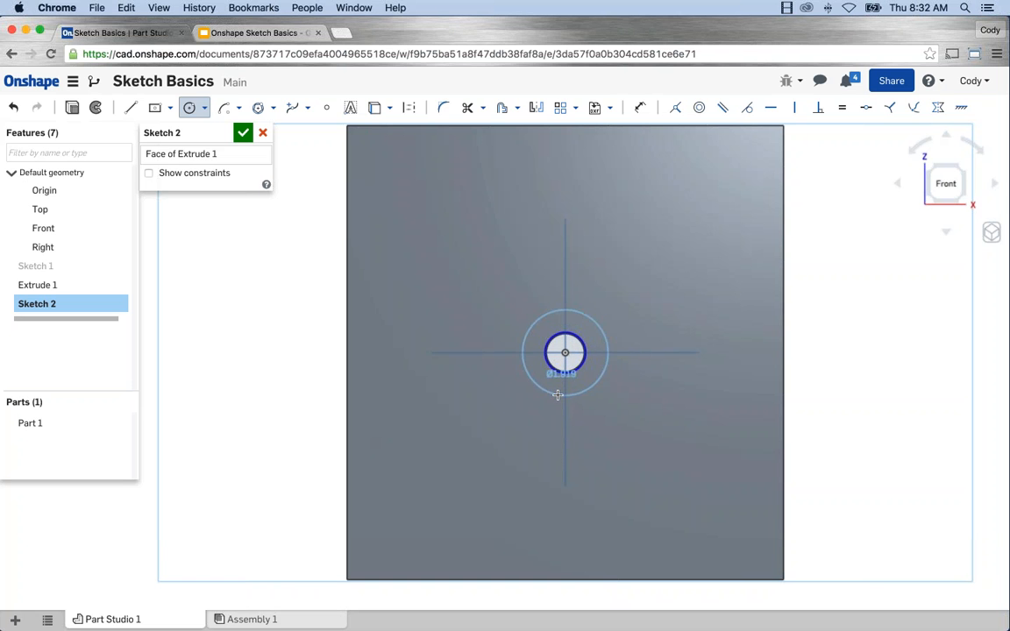
pyautogui.click(558, 395)
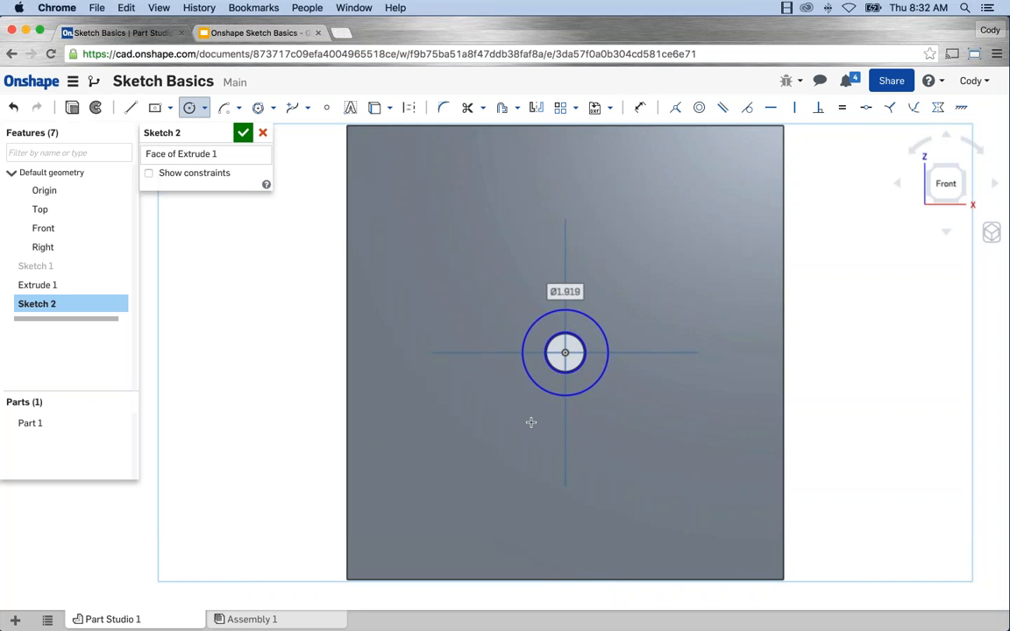
pyautogui.press('d')
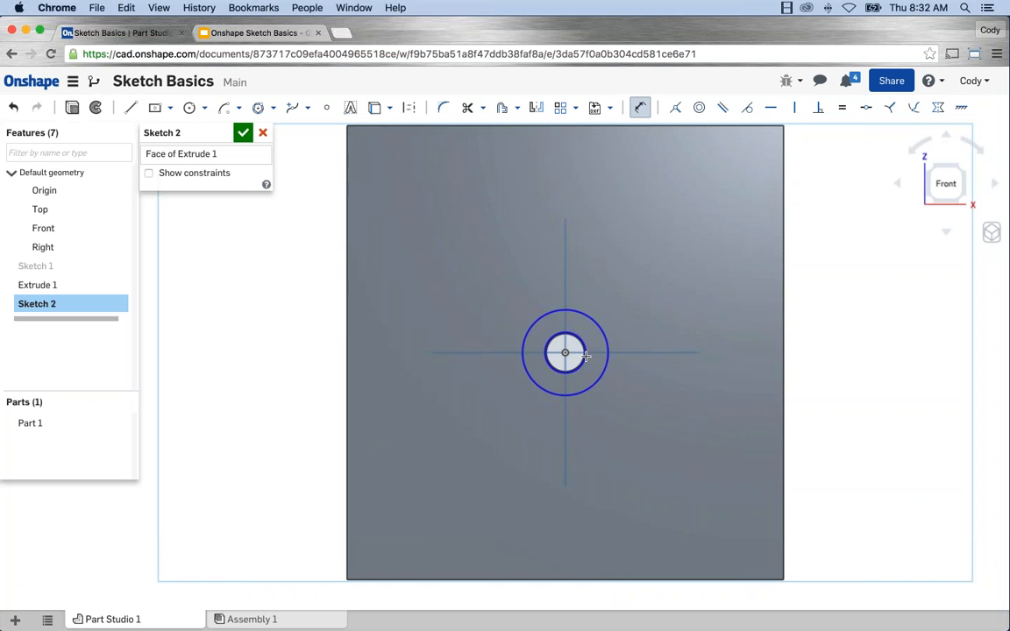
pyautogui.press('Escape')
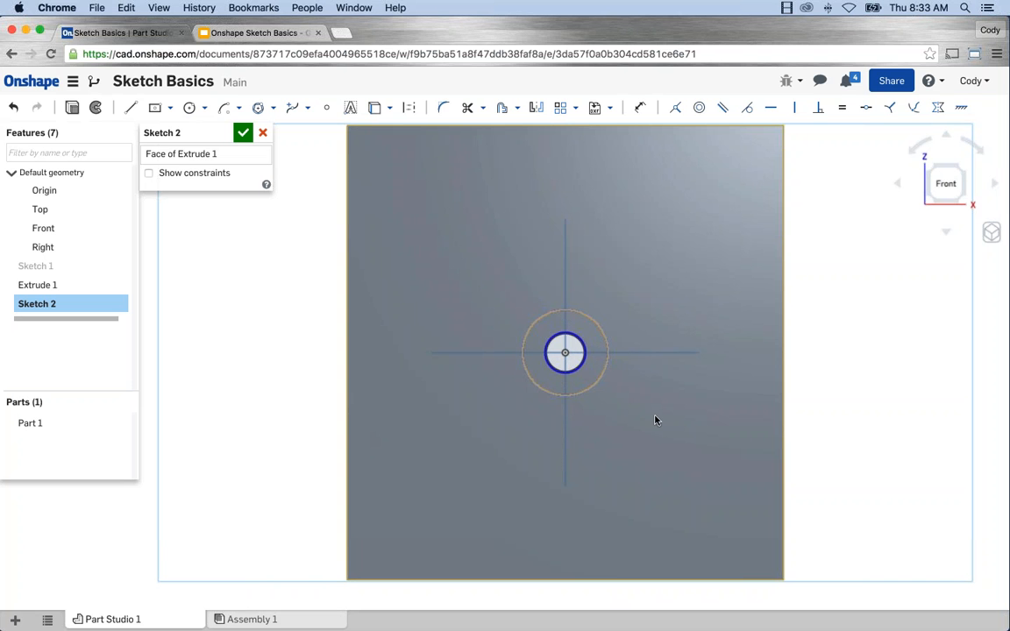
pyautogui.moveTo(651, 436); pyautogui.dragTo(472, 283)
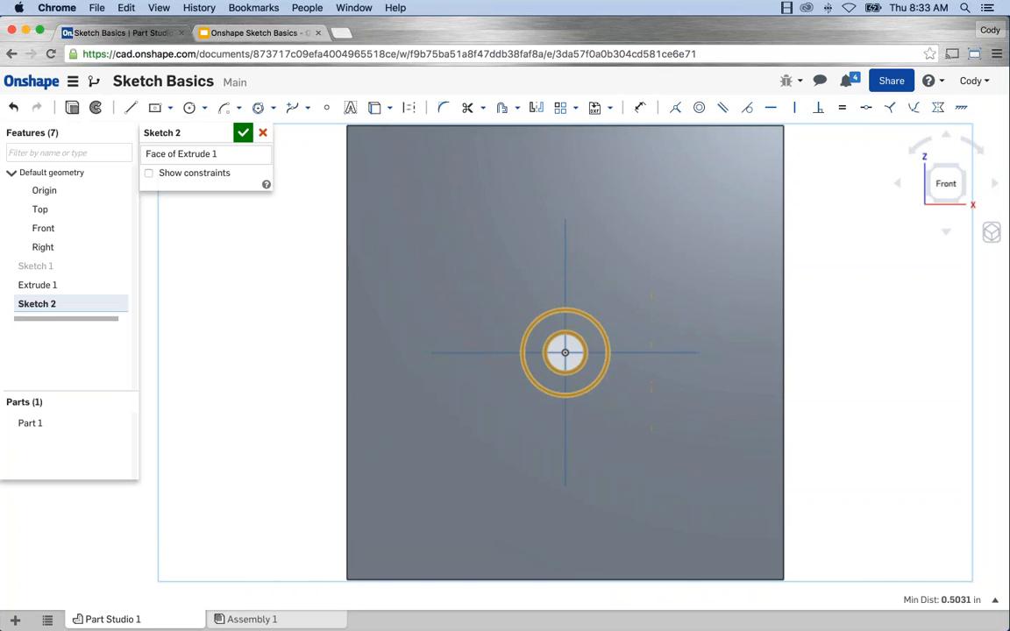
pyautogui.press('Delete')
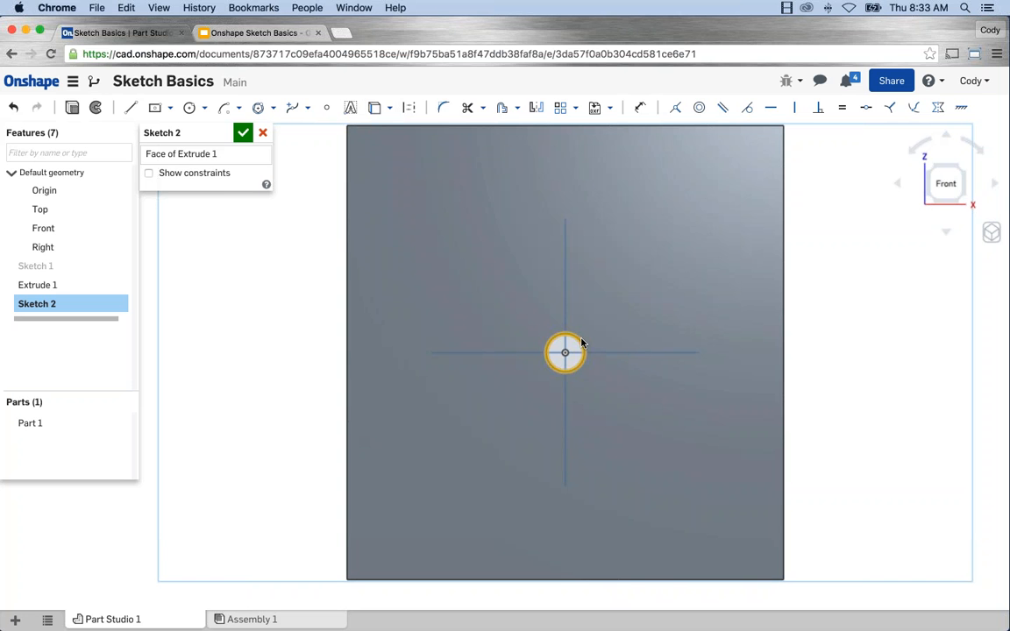
# Project the centre hole's edge into Sketch 2 with the Use tool
pyautogui.click(374, 111)
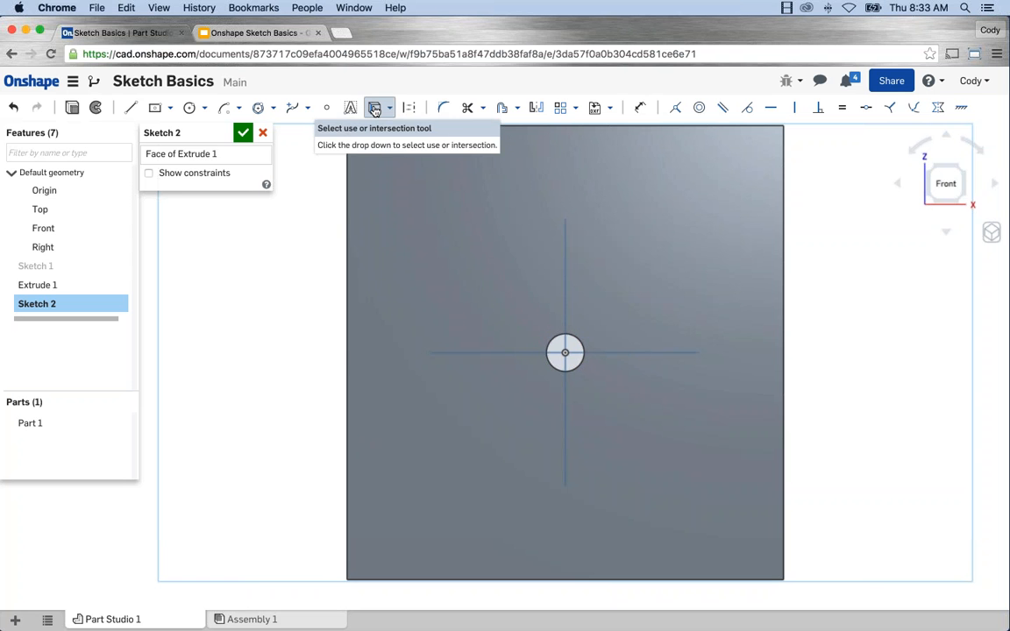
pyautogui.click(571, 333)
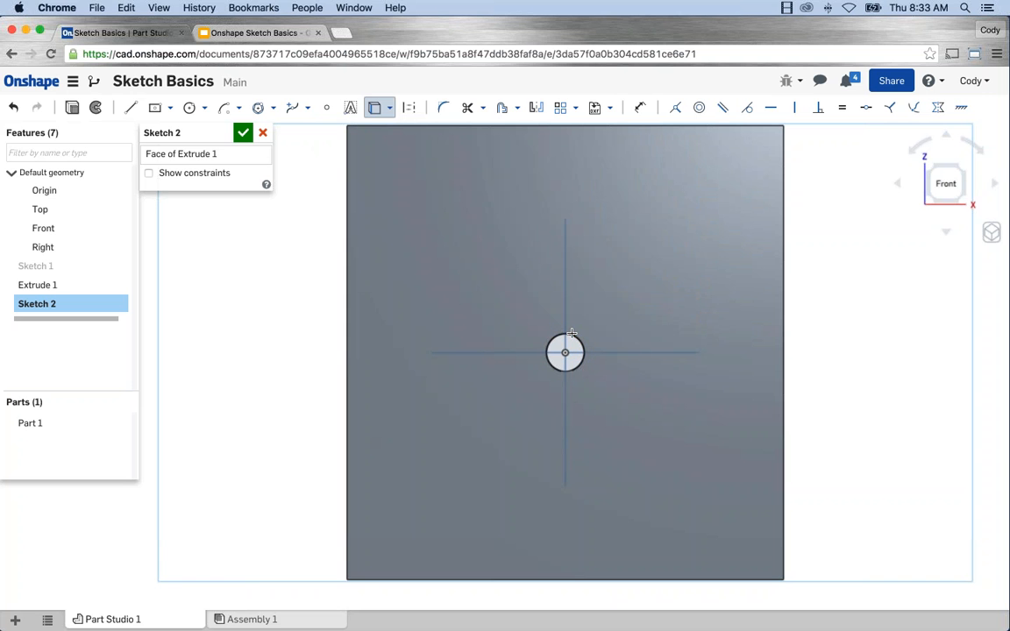
pyautogui.click(381, 113)
# Orbit the view, then hide and re-show Part 1 to check the projected circle
pyautogui.moveTo(299, 435); pyautogui.dragTo(307, 359, button='right')
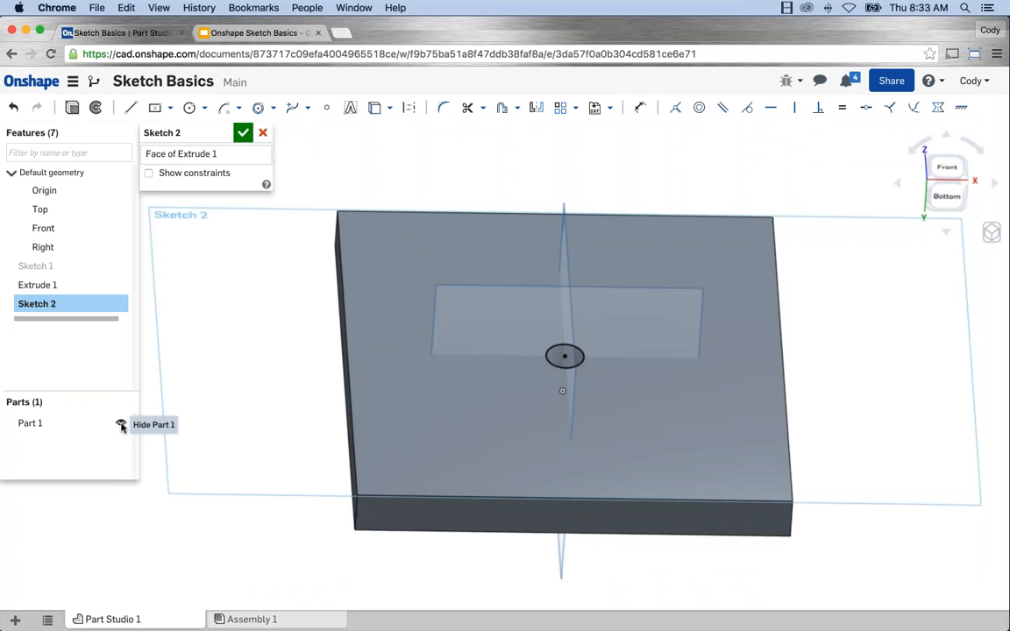
pyautogui.click(123, 422)
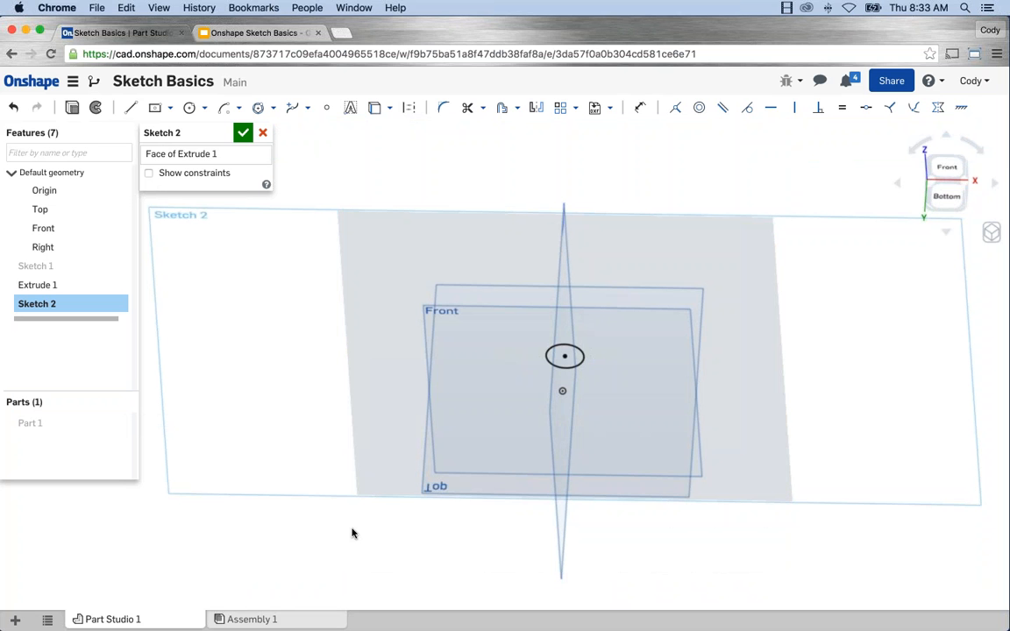
pyautogui.click(122, 423)
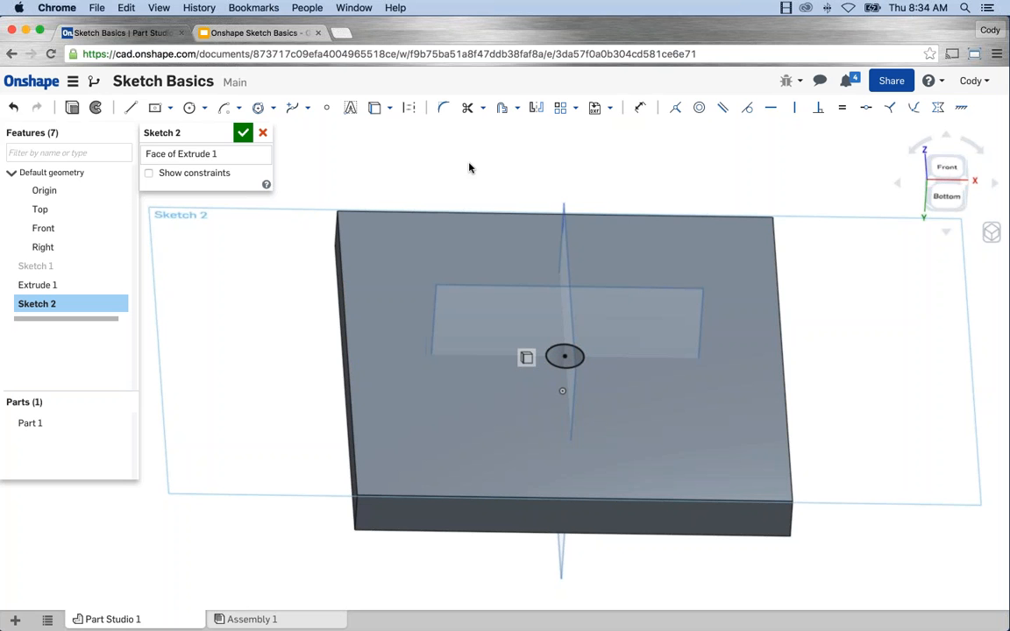
# Offset the projected hole circle outward by 0.75 in to form a ring
pyautogui.click(503, 111)
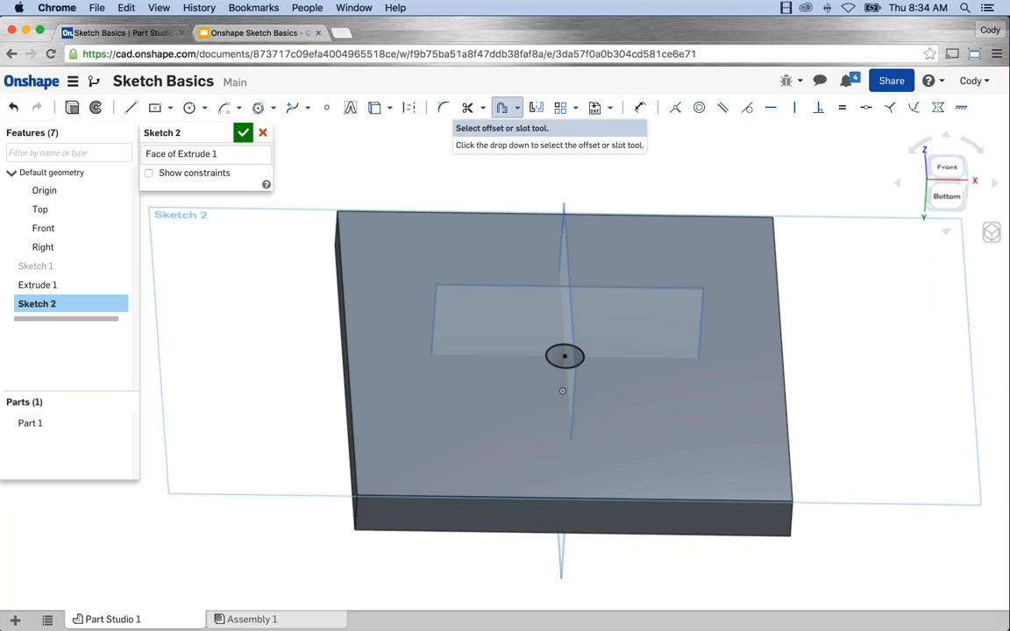
pyautogui.click(548, 350)
pyautogui.moveTo(506, 356); pyautogui.dragTo(482, 355)
pyautogui.click(513, 368)
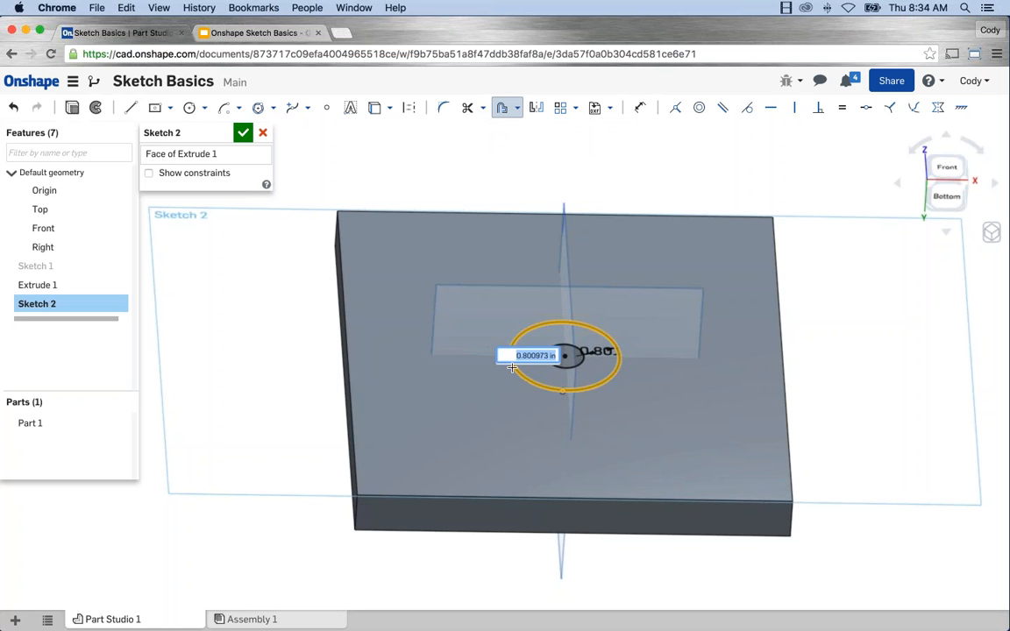
pyautogui.write('0.75')
pyautogui.press('Return')
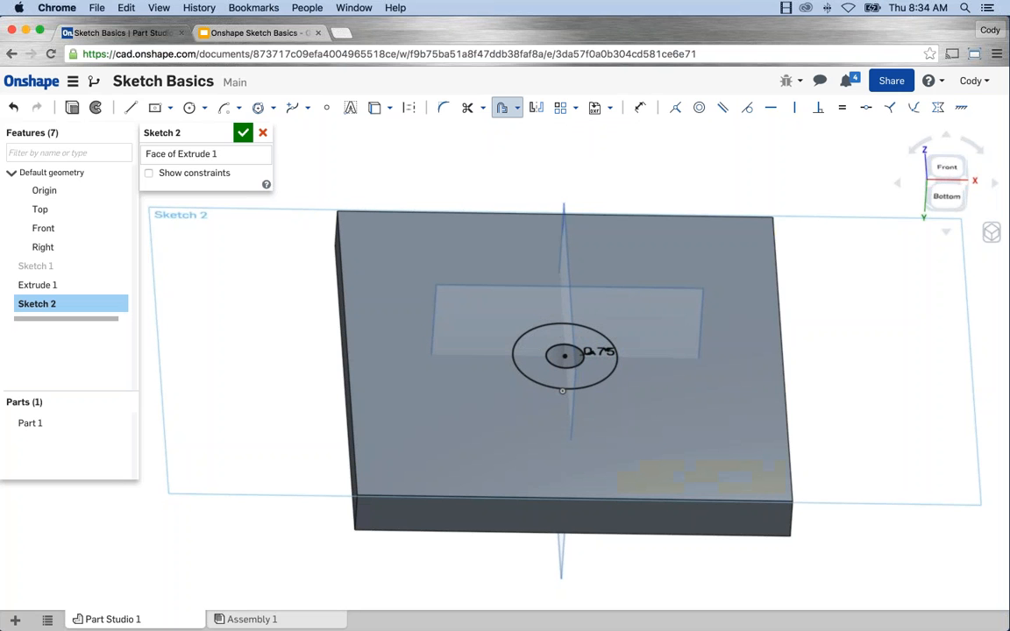
# Extrude the Sketch 2 ring 1 in up from the plate as a boss
pyautogui.click(72, 107)
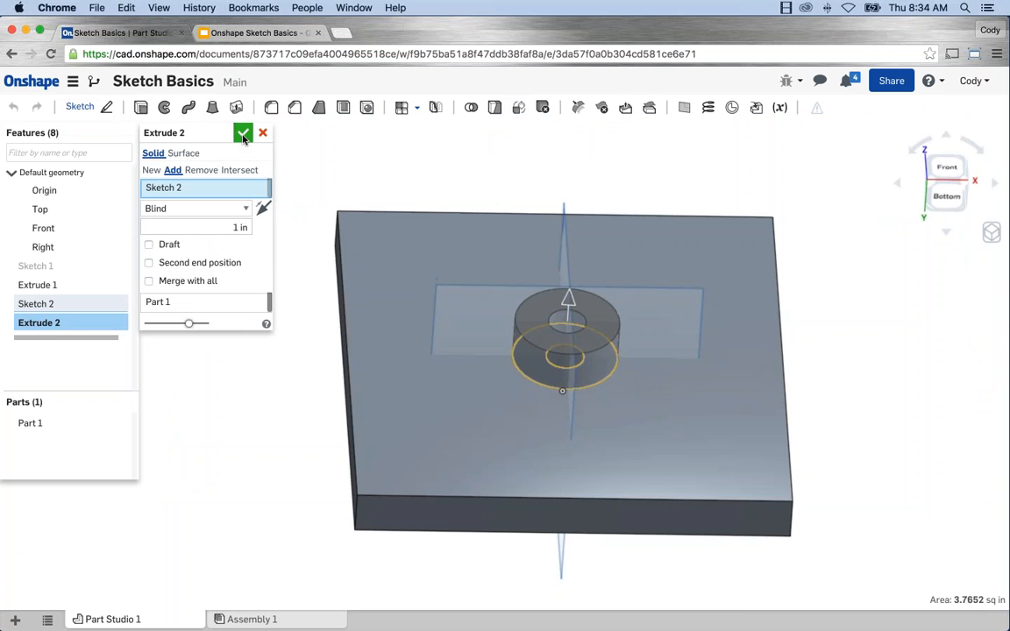
pyautogui.click(244, 135)
pyautogui.moveTo(379, 165)
pyautogui.mouseDown(button='right')
pyautogui.moveTo(350, 231)
pyautogui.moveTo(382, 169)
pyautogui.moveTo(356, 186)
pyautogui.mouseUp(button='right')
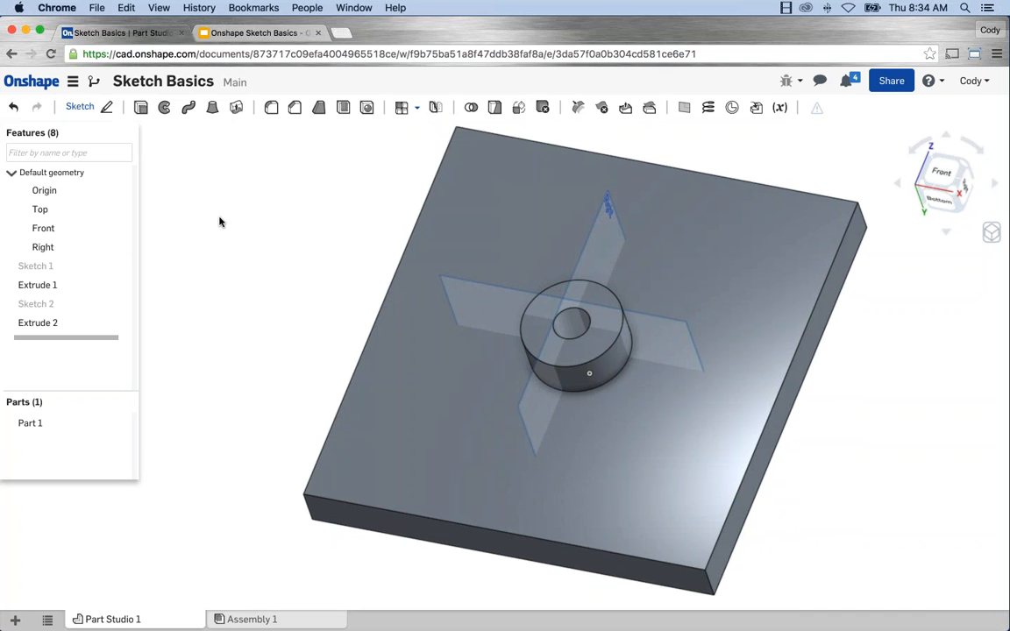
# Edit Sketch 1 and drag its centre hole circle much larger, rebuilding the plate and boss
pyautogui.rightClick(67, 266)
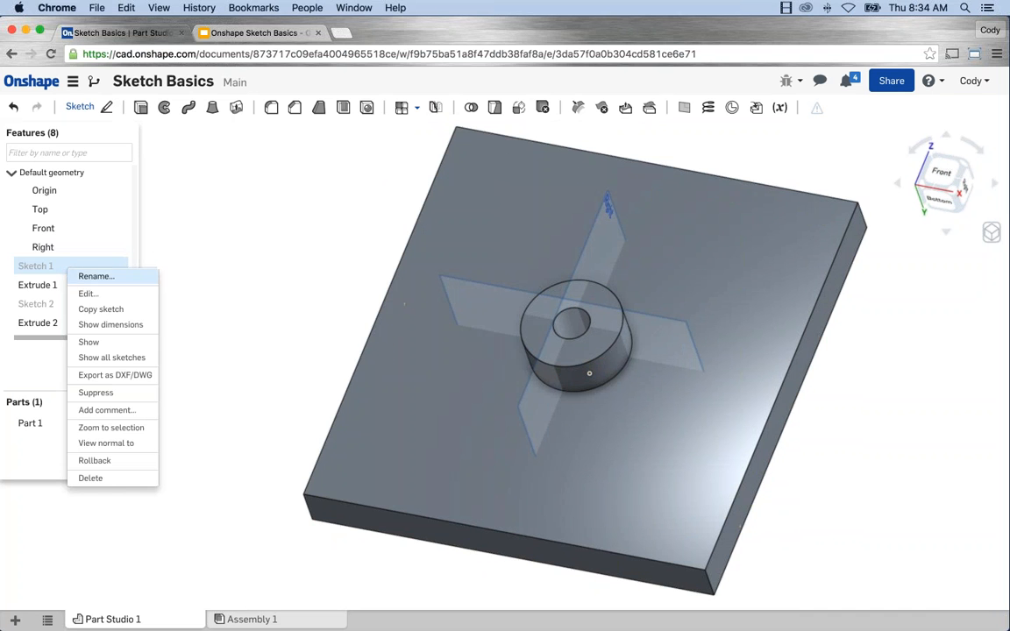
pyautogui.click(85, 295)
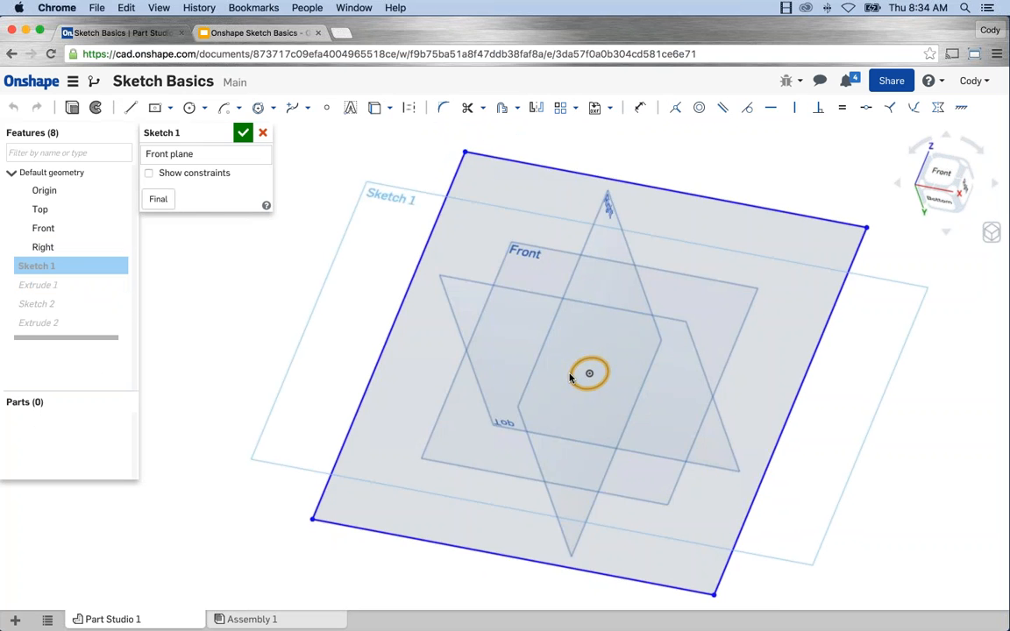
pyautogui.click(570, 377)
pyautogui.click(541, 377)
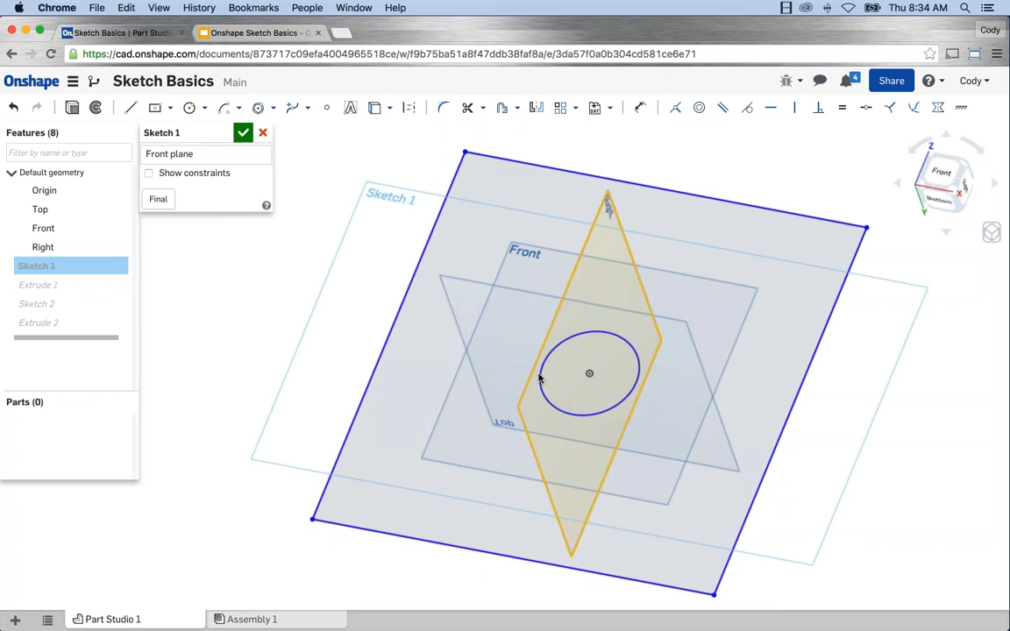
pyautogui.moveTo(540, 396); pyautogui.dragTo(521, 406)
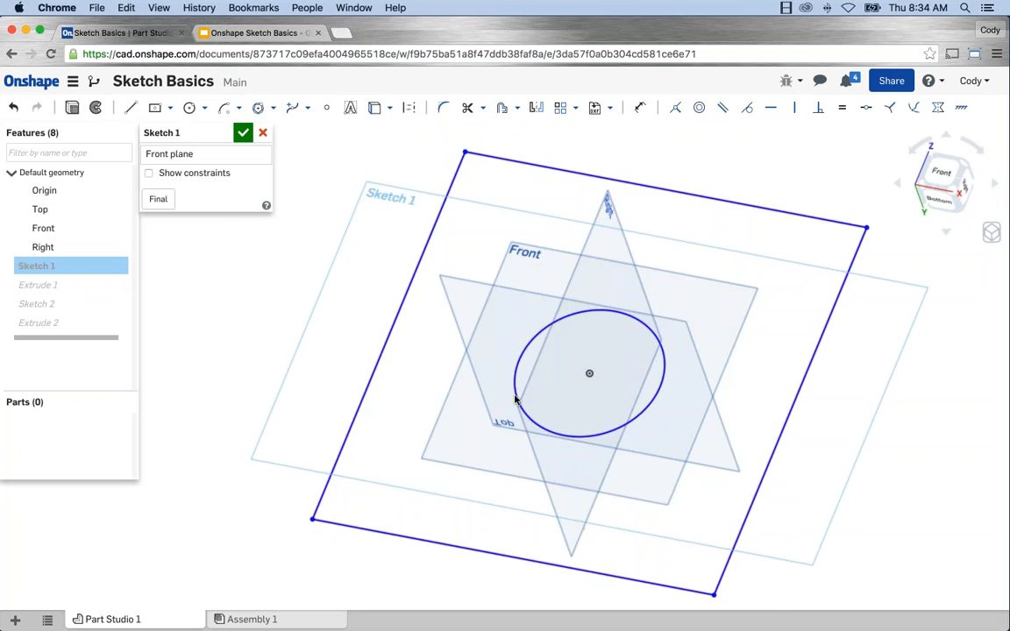
pyautogui.click(242, 133)
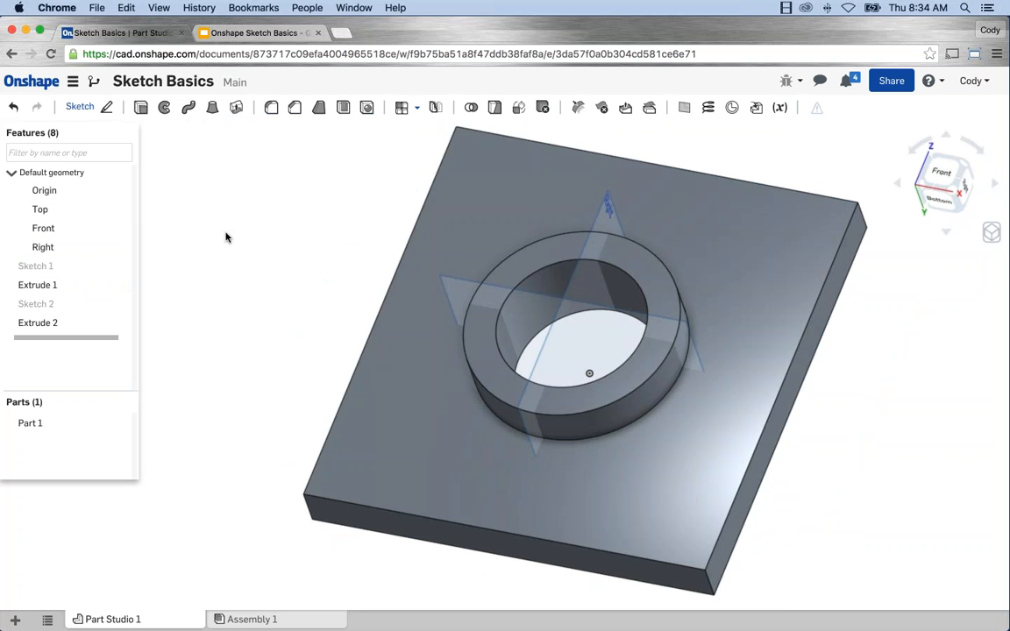
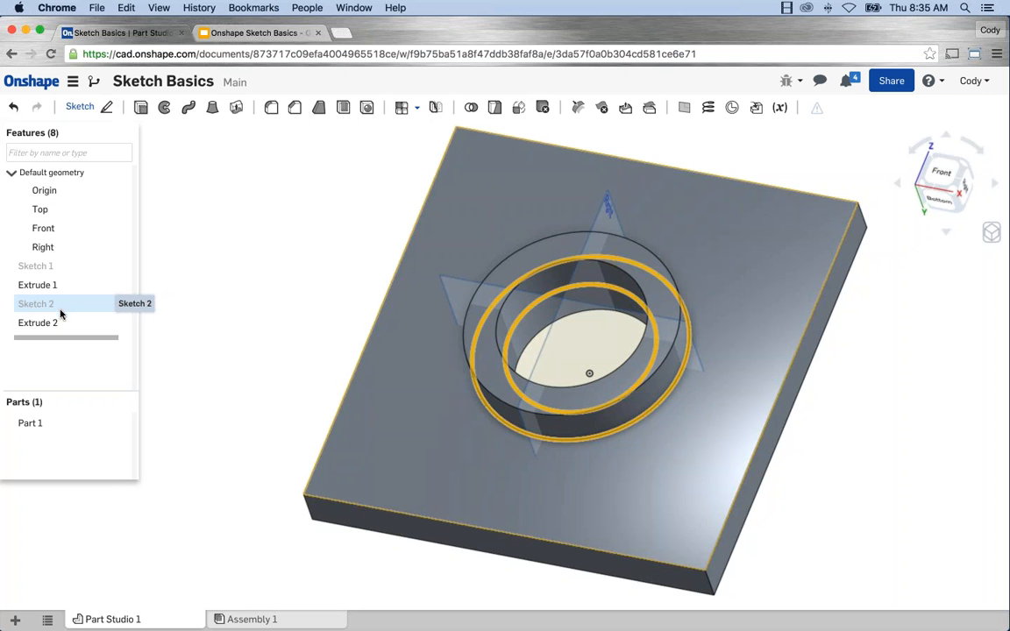
# Delete Extrude 1, Sketch 2 and Extrude 2 from the feature list
pyautogui.click(39, 321)
pyautogui.keyDown('shift'); pyautogui.click(51, 286); pyautogui.keyUp('shift')
pyautogui.press('Delete')
# Edit Sketch 1 and view it straight-on from the front
pyautogui.rightClick(50, 269)
pyautogui.click(65, 292)
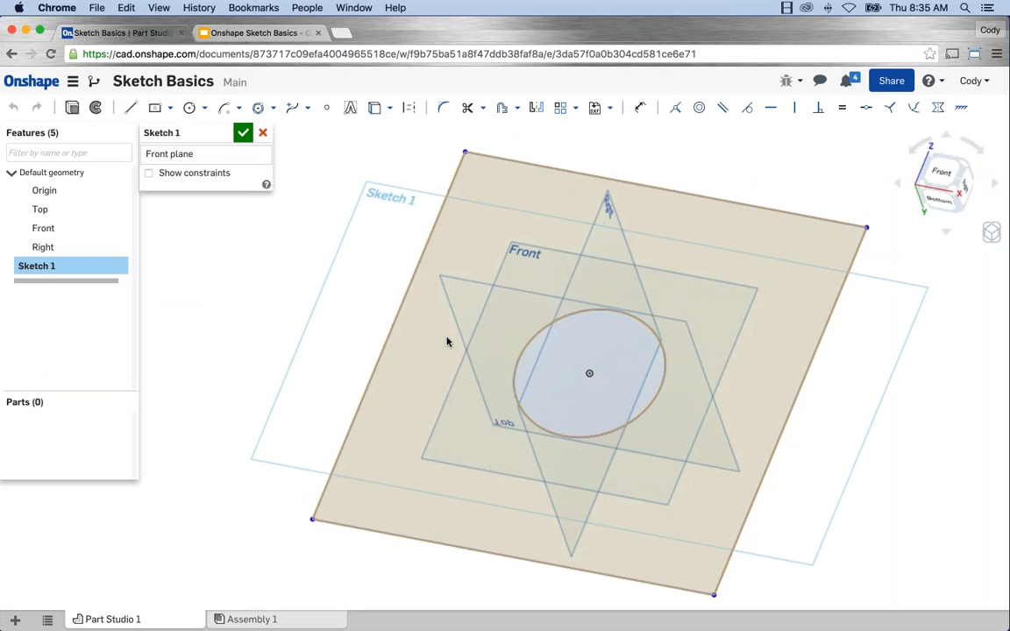
pyautogui.scroll(-2, 263, 281)
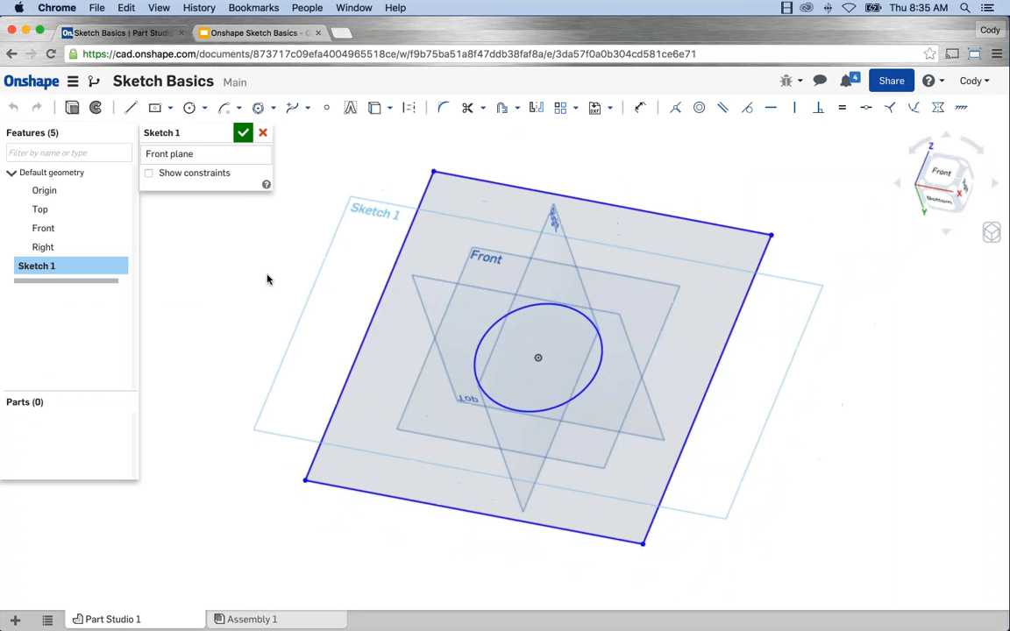
pyautogui.press('n')
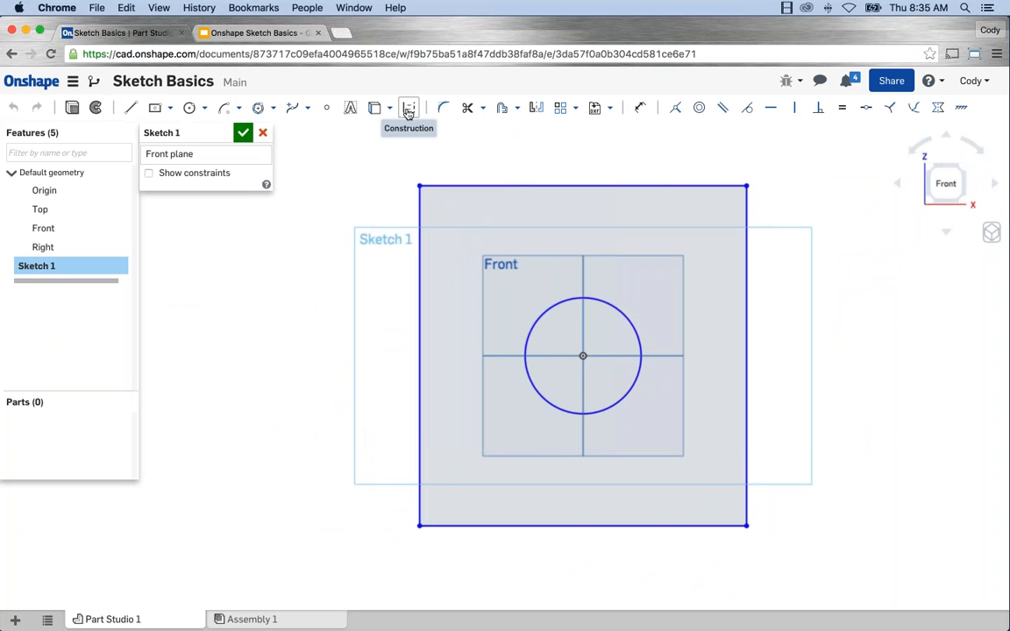
pyautogui.moveTo(408, 113)
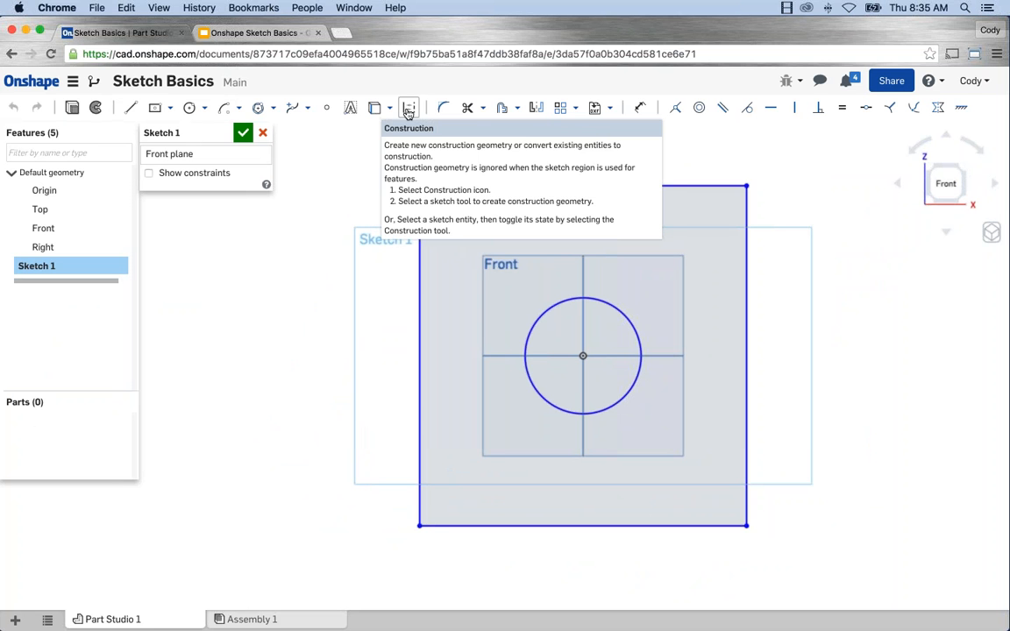
pyautogui.click(130, 109)
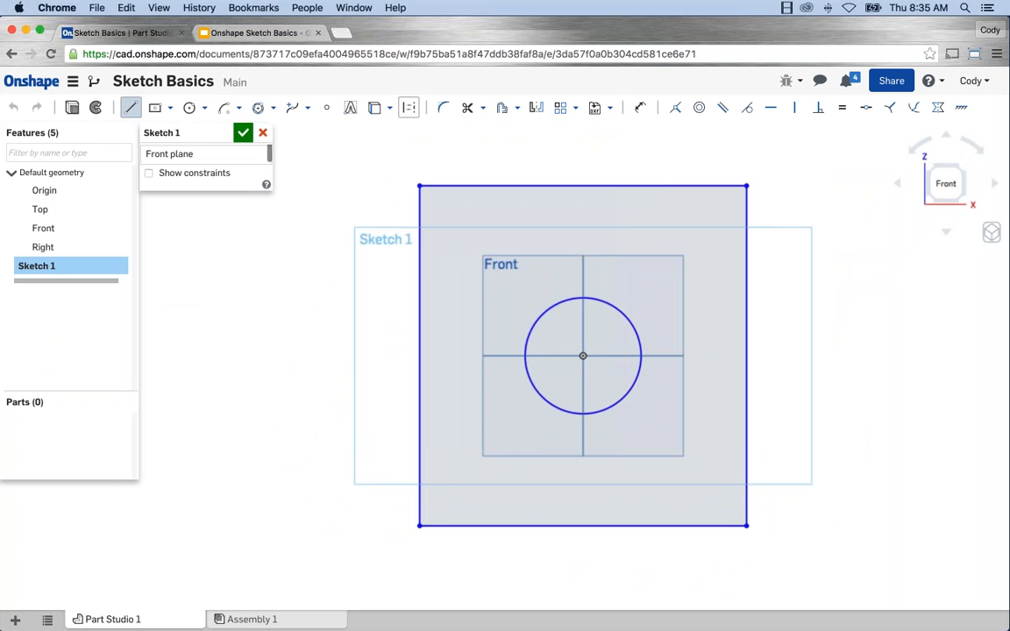
pyautogui.click(411, 109)
pyautogui.click(189, 399)
pyautogui.click(329, 214)
pyautogui.press('Escape')
pyautogui.click(189, 108)
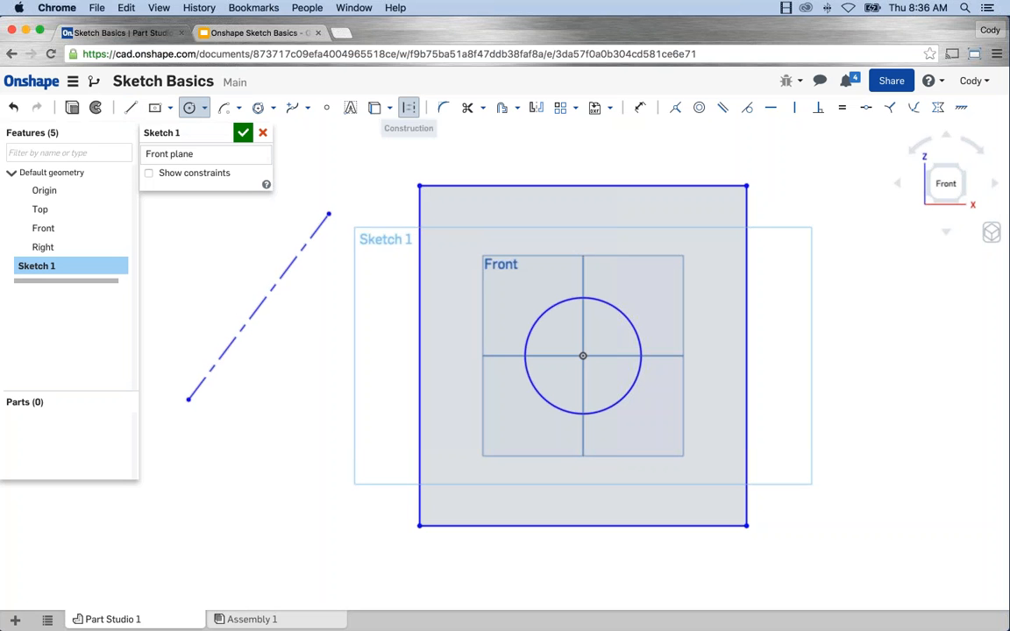
pyautogui.click(252, 461)
pyautogui.click(231, 524)
pyautogui.press('Escape')
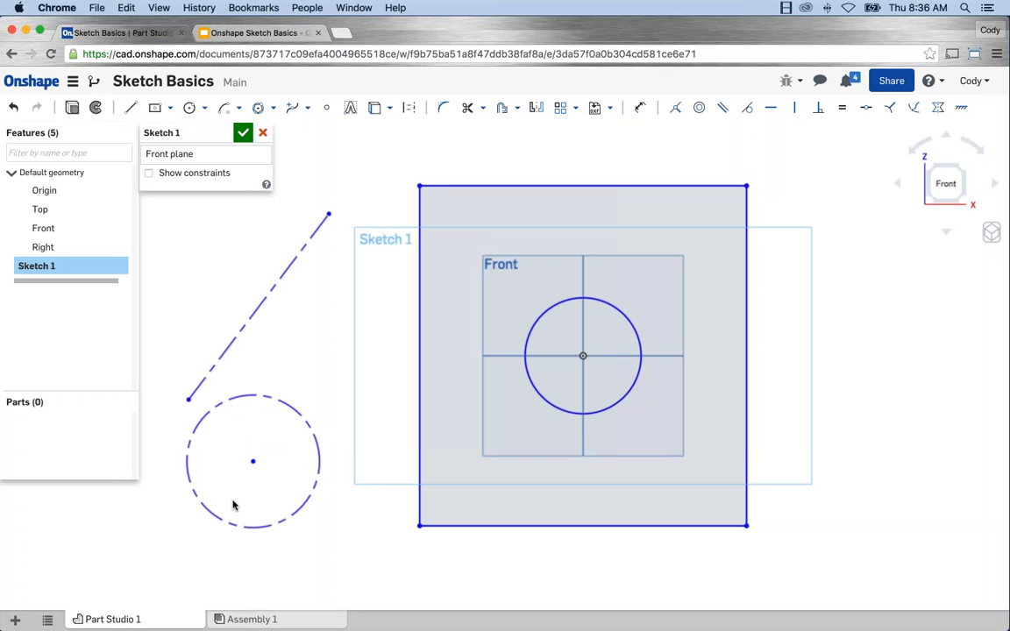
pyautogui.click(260, 395)
pyautogui.click(223, 362)
pyautogui.press('Delete')
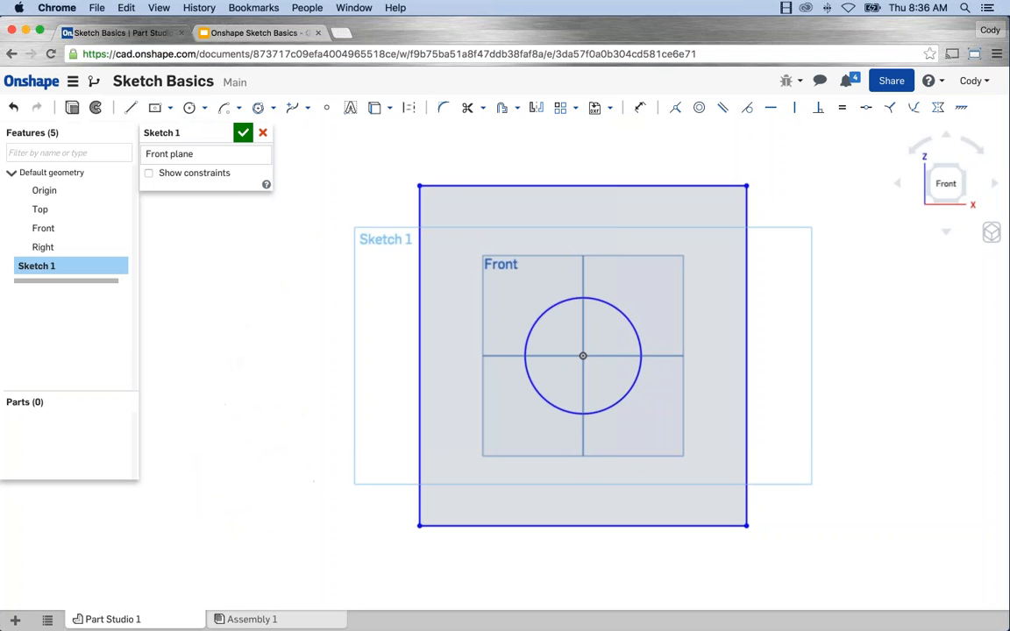
# Convert the origin-centred circle to dashed construction geometry
pyautogui.click(584, 299)
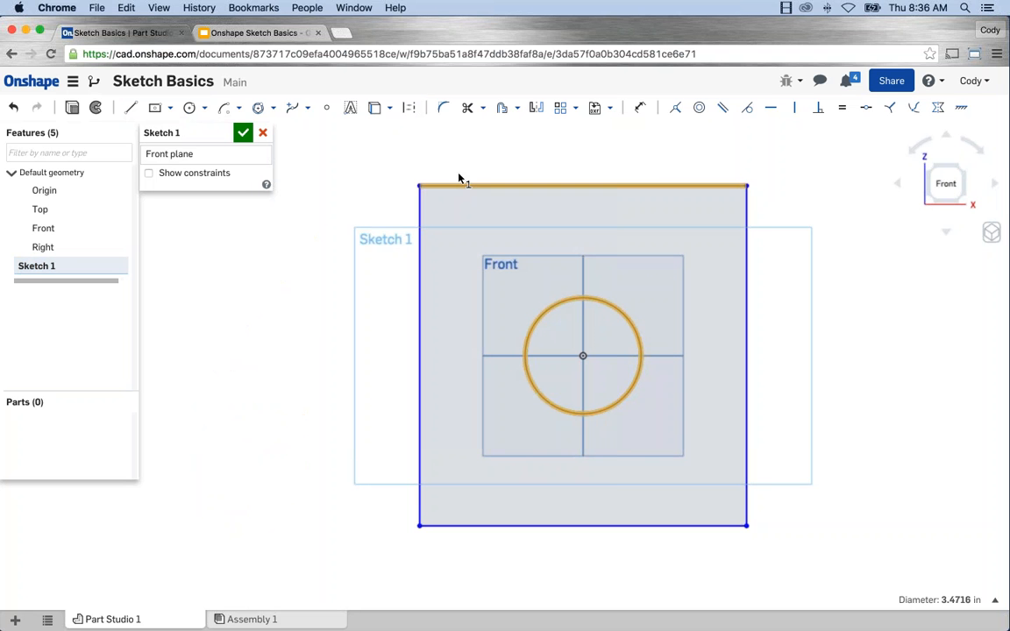
pyautogui.click(409, 110)
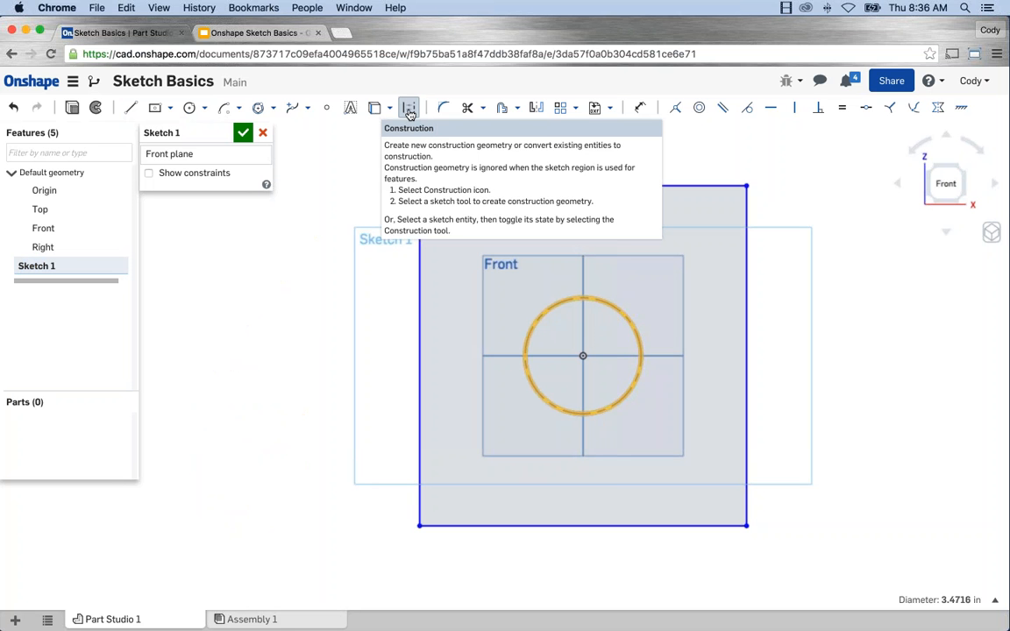
pyautogui.press('space')
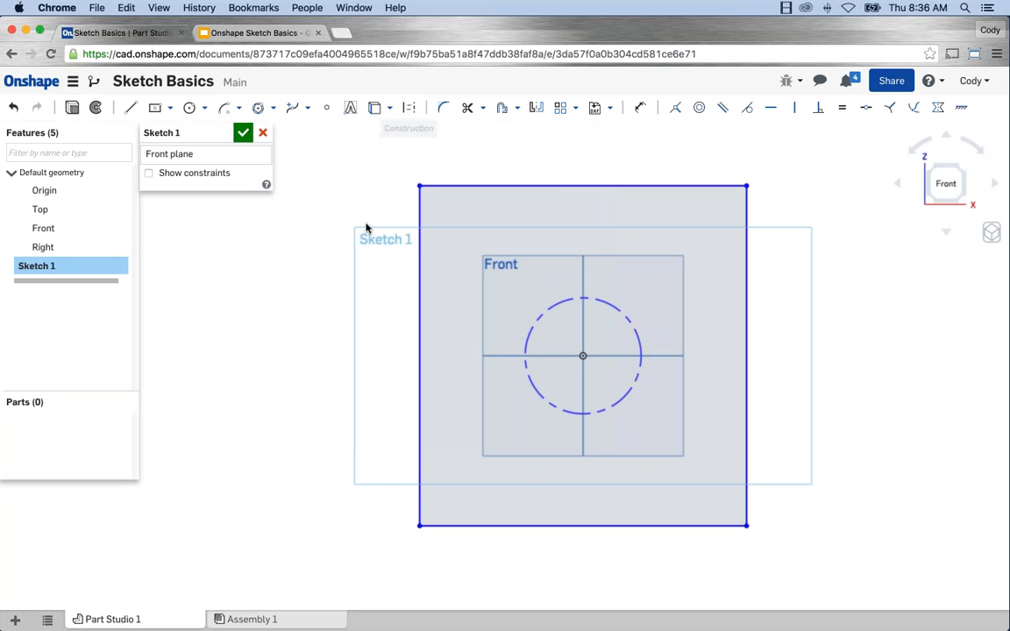
pyautogui.moveTo(366, 228); pyautogui.dragTo(332, 228, button='middle')
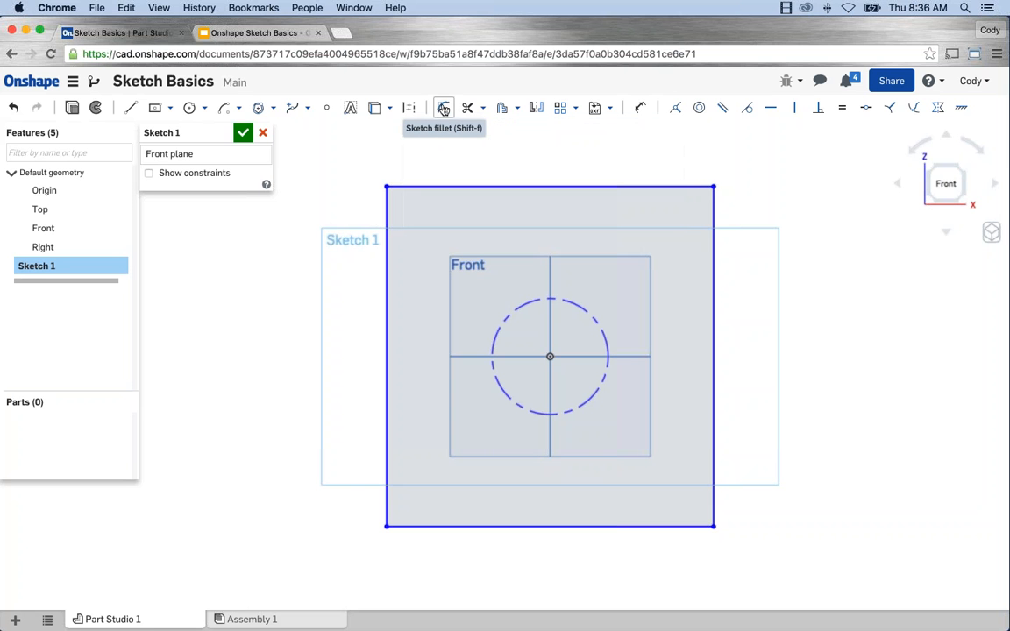
# Fillet the rectangle's top-left and top-right corners with radius 0.5
pyautogui.click(444, 109)
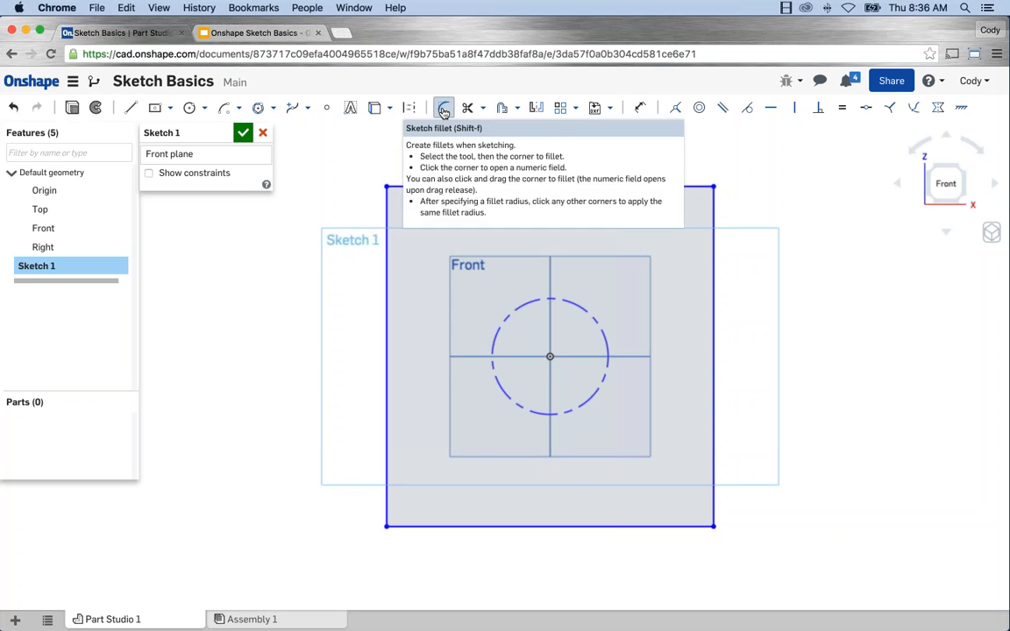
pyautogui.click(386, 185)
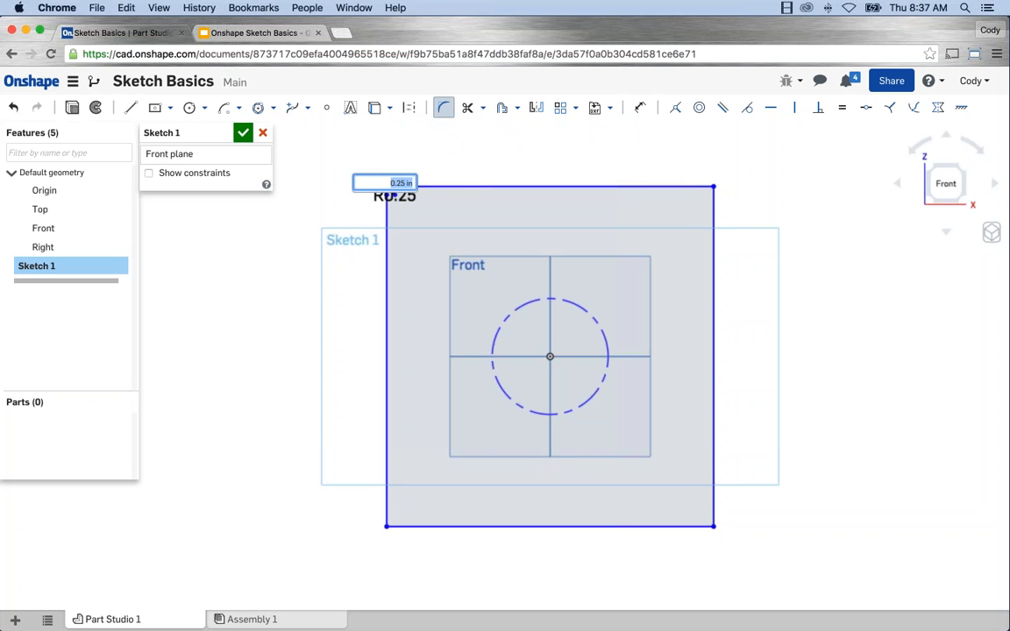
pyautogui.write('0.5')
pyautogui.press('Return')
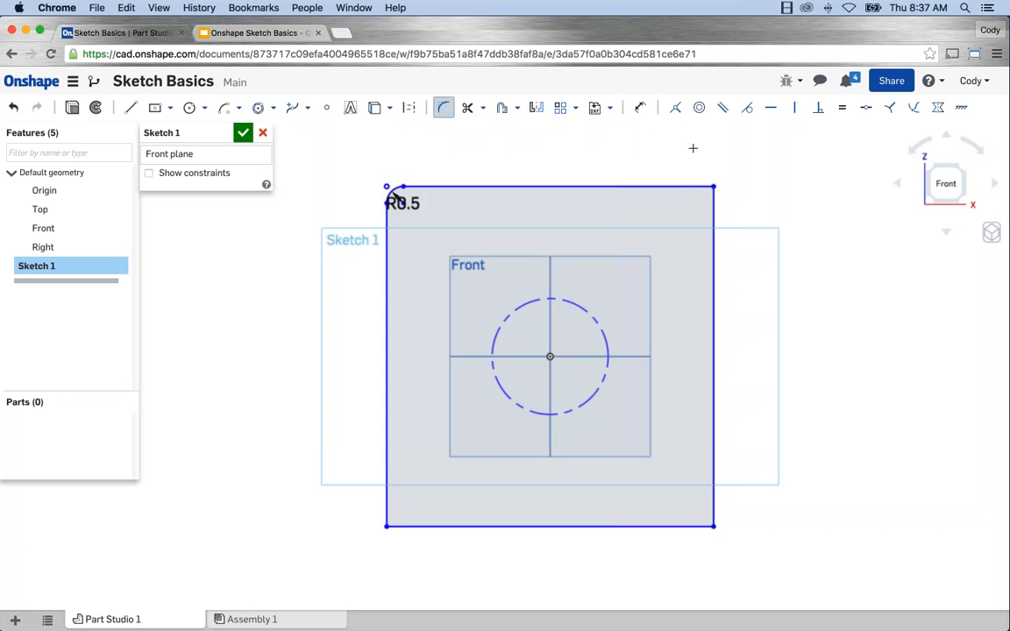
pyautogui.click(715, 186)
# Fillet the bottom-left corner of the rectangle with radius 4
pyautogui.moveTo(387, 526); pyautogui.dragTo(420, 493)
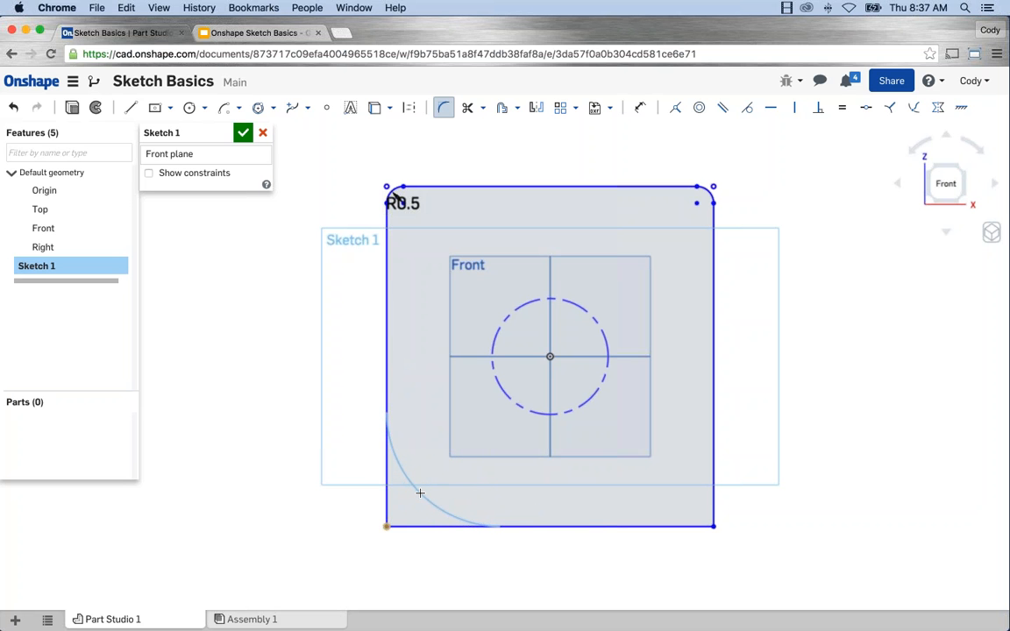
pyautogui.moveTo(420, 492)
pyautogui.mouseDown()
pyautogui.moveTo(378, 443)
pyautogui.moveTo(435, 475)
pyautogui.moveTo(417, 499)
pyautogui.moveTo(460, 469)
pyautogui.moveTo(428, 490)
pyautogui.moveTo(442, 473)
pyautogui.moveTo(426, 482)
pyautogui.mouseUp()
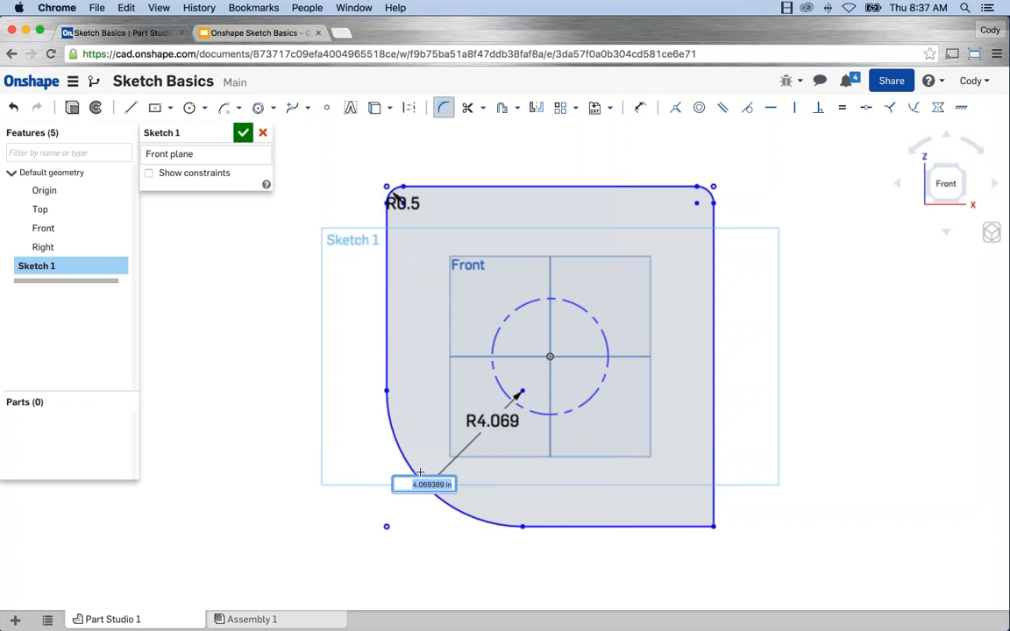
pyautogui.write('4')
pyautogui.press('Return')
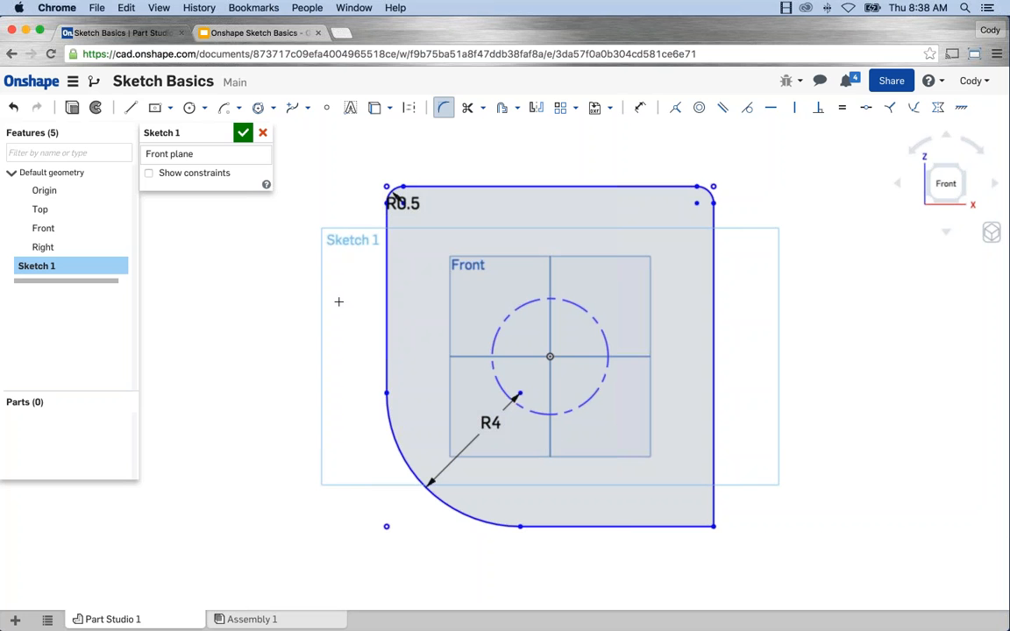
pyautogui.press('Escape')
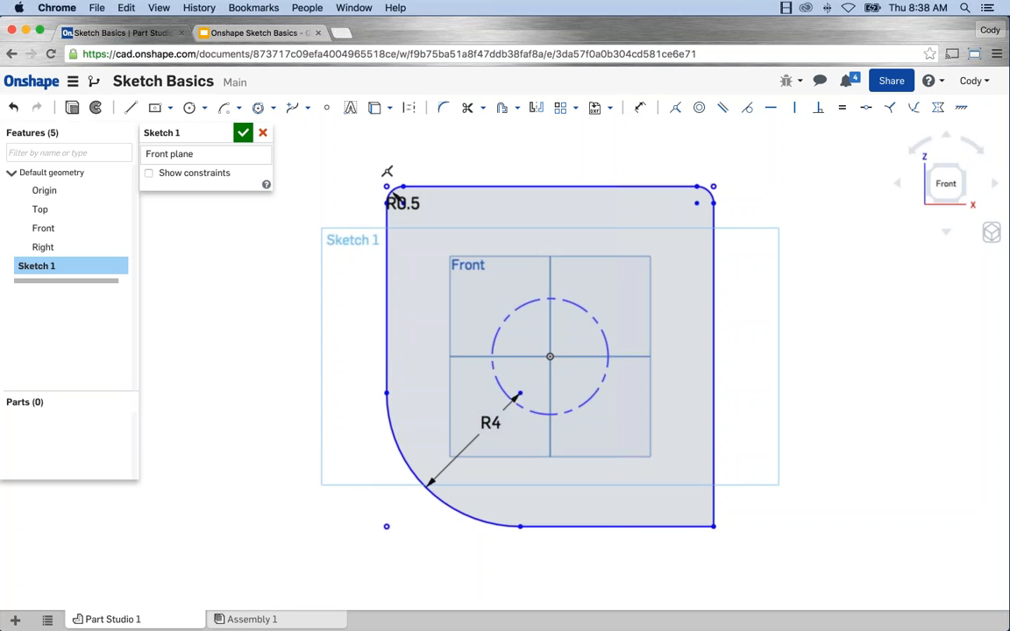
# Offset the top edge alone, then delete that stray offset line
pyautogui.click(502, 107)
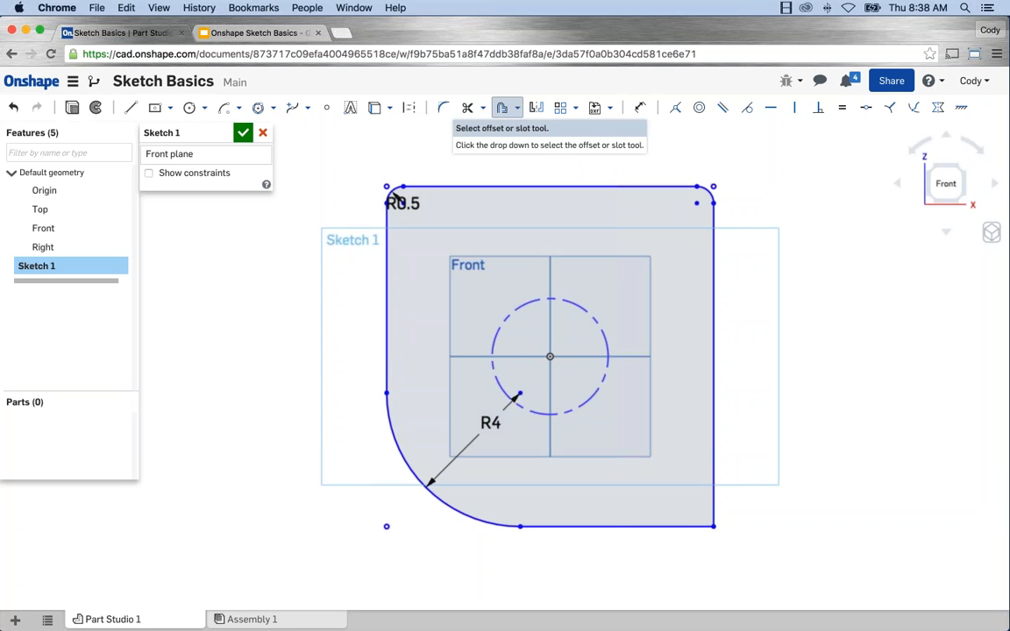
pyautogui.click(506, 186)
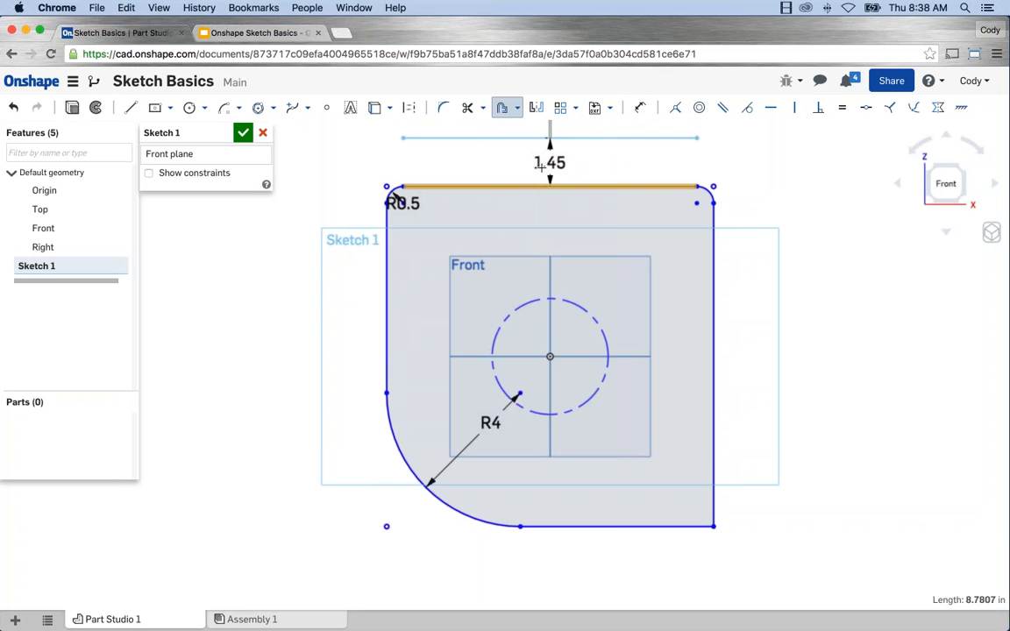
pyautogui.click(539, 165)
pyautogui.press('Return')
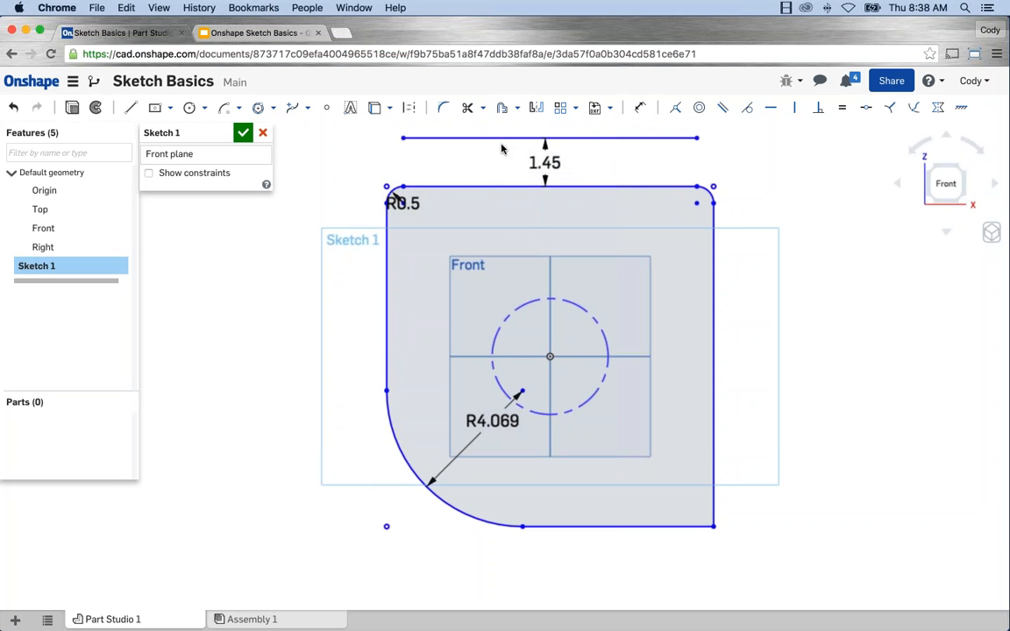
pyautogui.click(501, 140)
pyautogui.press('Delete')
# Offset the whole filleted outline 1 in outward and box-select all the sketch geometry
pyautogui.click(503, 109)
pyautogui.click(529, 186)
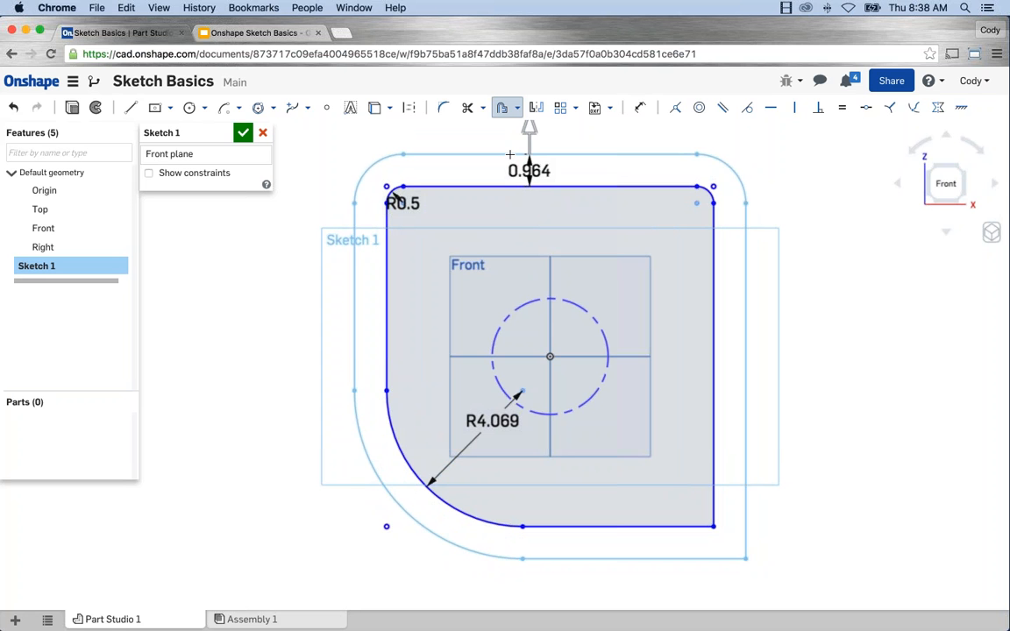
pyautogui.click(509, 154)
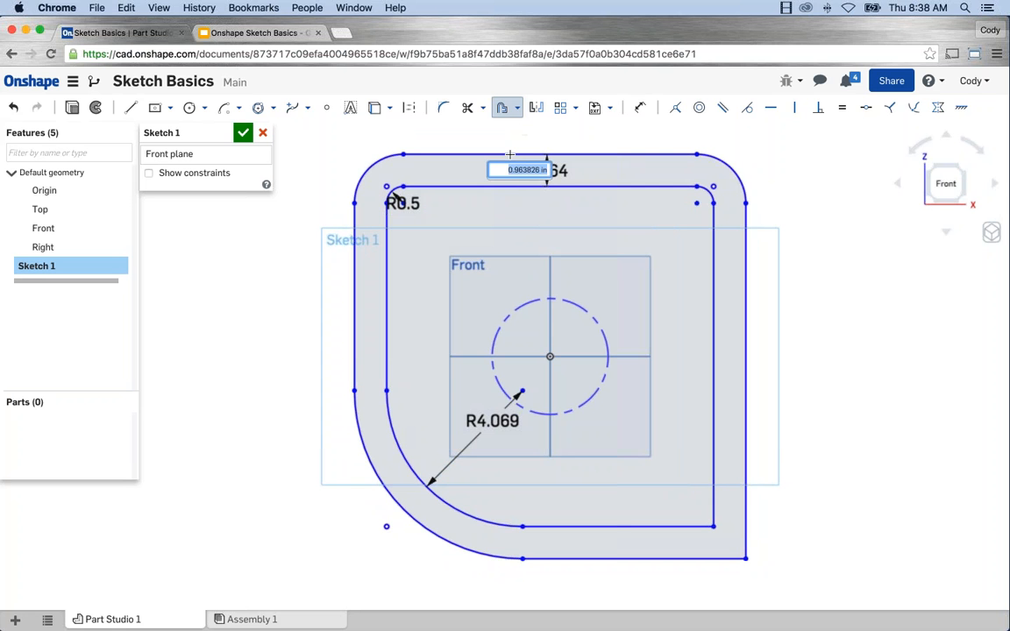
pyautogui.write('1')
pyautogui.press('Return')
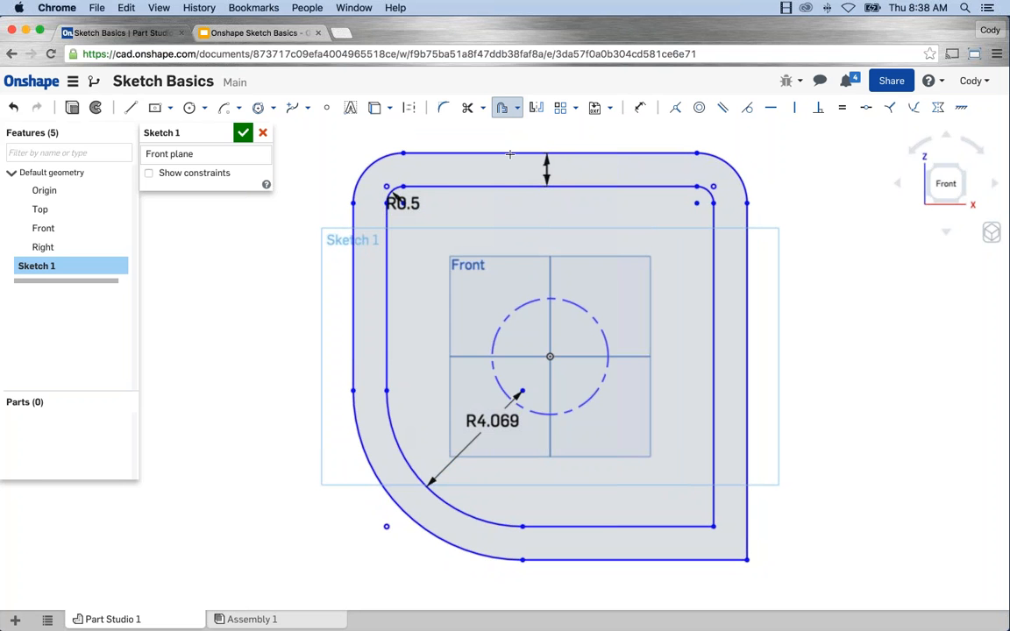
pyautogui.press('Escape')
pyautogui.scroll(-3, 510, 155)
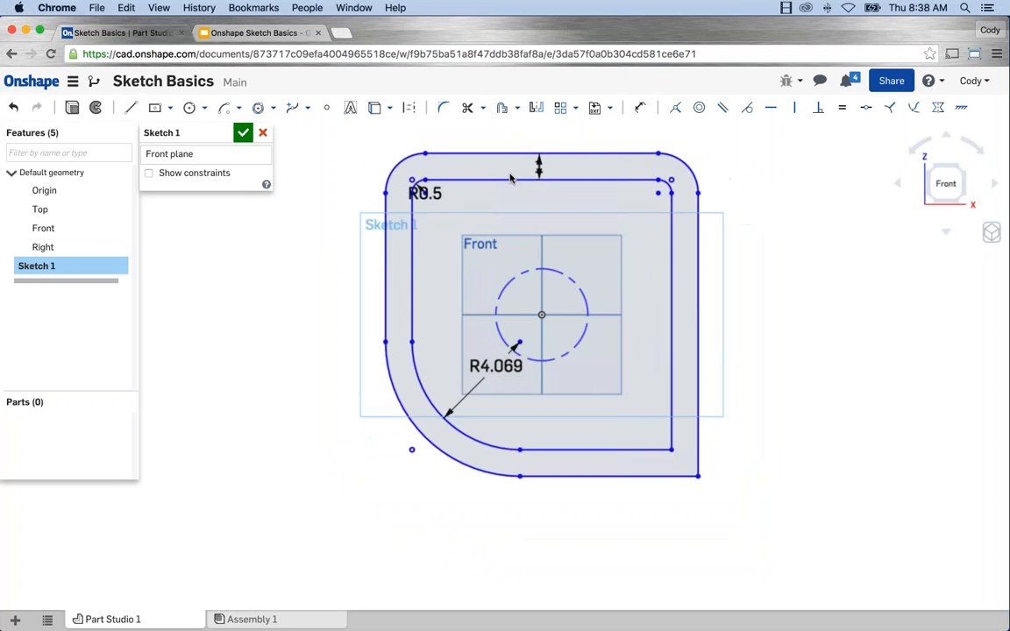
pyautogui.scroll(-1, 484, 349)
pyautogui.moveTo(521, 358); pyautogui.dragTo(521, 383, button='middle')
pyautogui.moveTo(761, 544)
pyautogui.mouseDown()
pyautogui.moveTo(461, 189)
pyautogui.moveTo(360, 141)
pyautogui.moveTo(353, 187)
pyautogui.mouseUp()
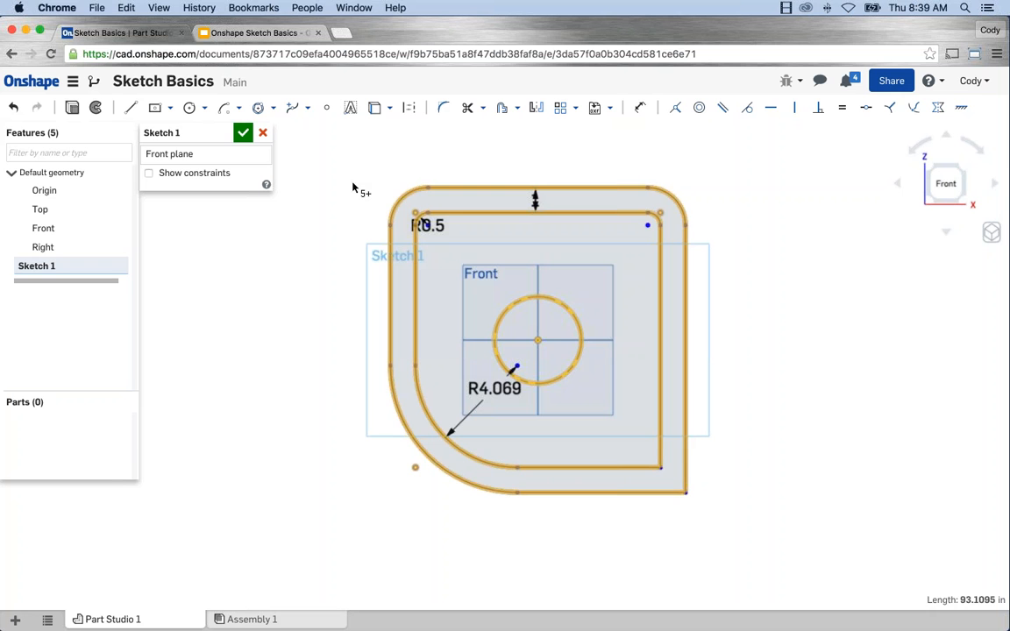
# Delete all sketch geometry and draw a centre-point rectangle at the origin
pyautogui.press('Delete')
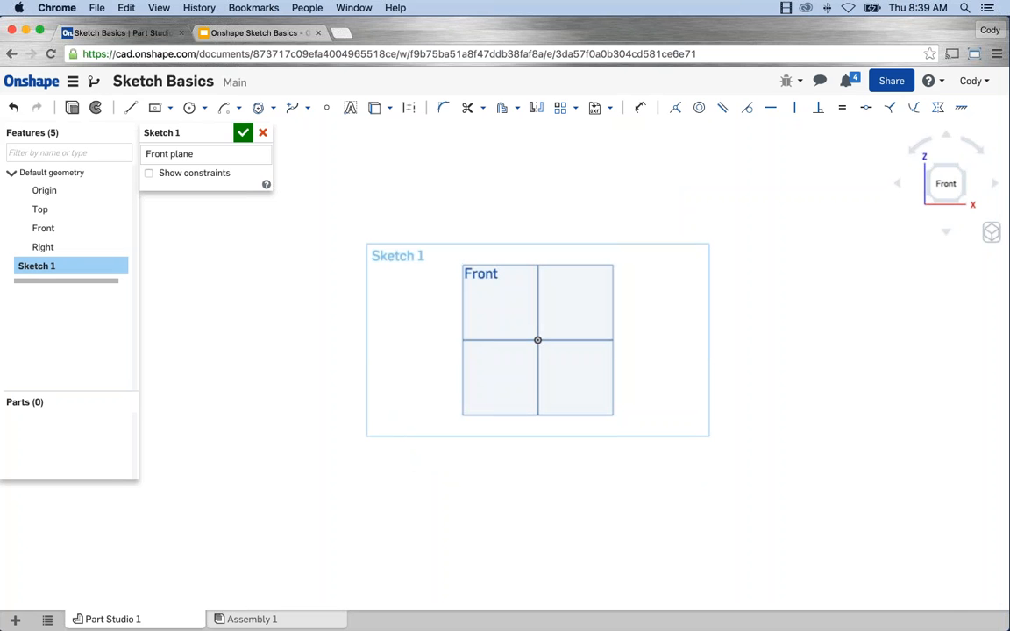
pyautogui.click(155, 107)
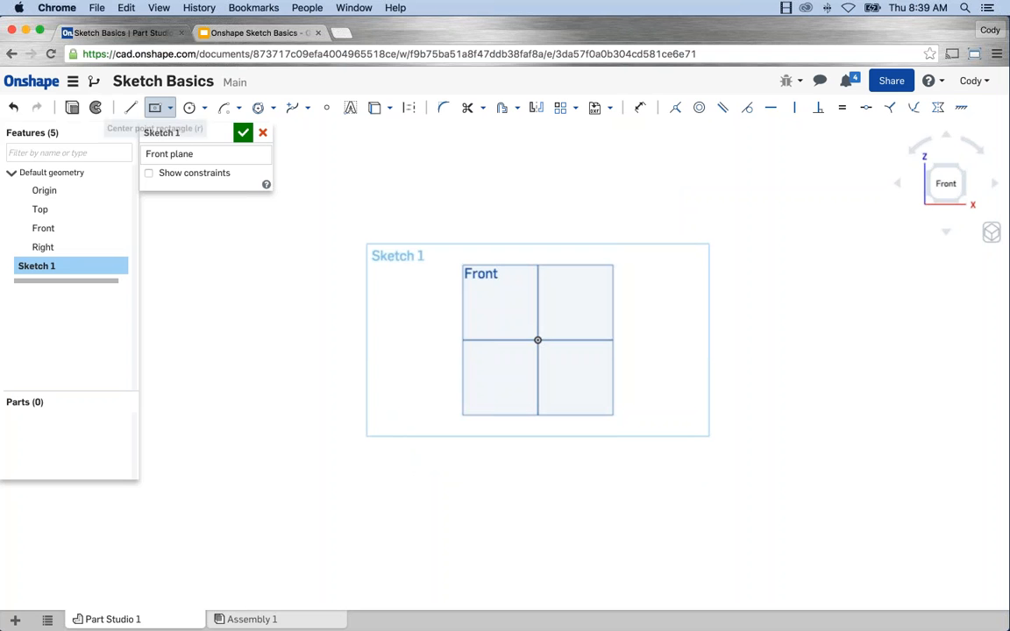
pyautogui.click(537, 340)
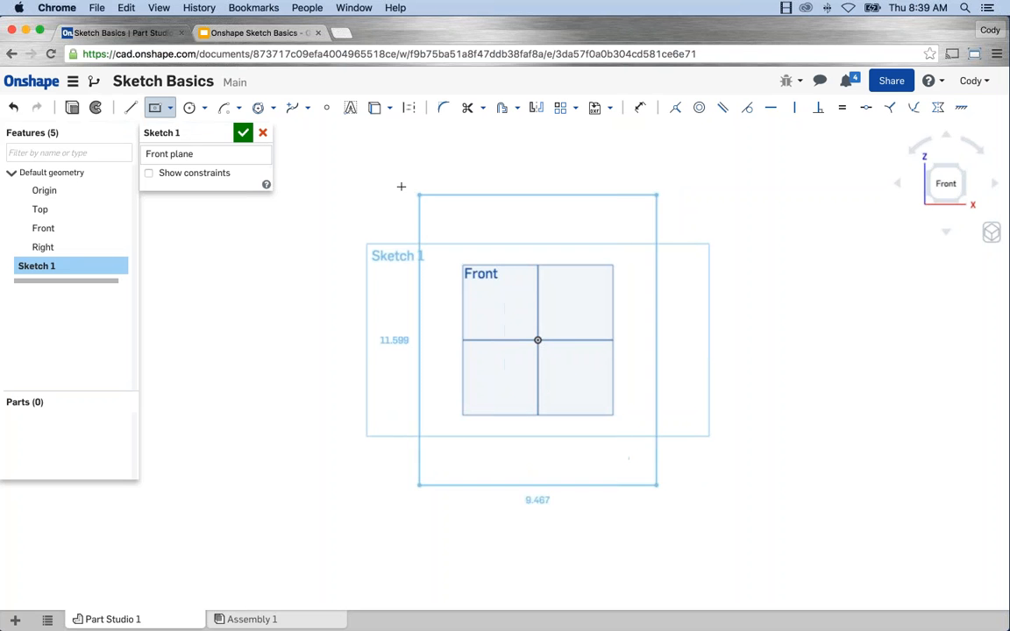
pyautogui.click(371, 174)
pyautogui.press('Escape')
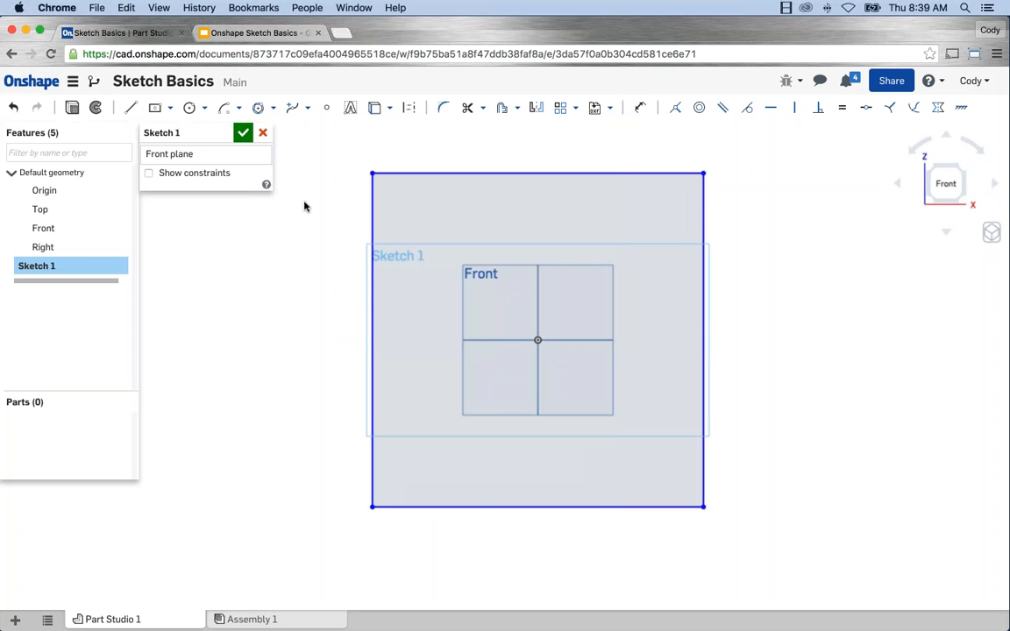
# Inspect the rectangle's constraints, then drag its top-left corner to make it wider than tall
pyautogui.click(148, 173)
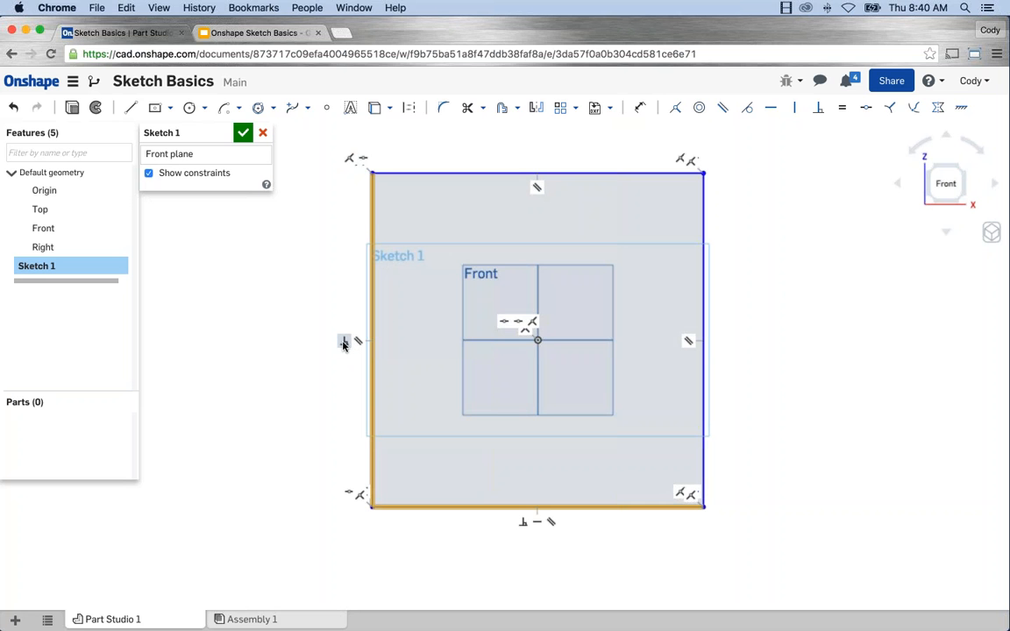
pyautogui.click(148, 173)
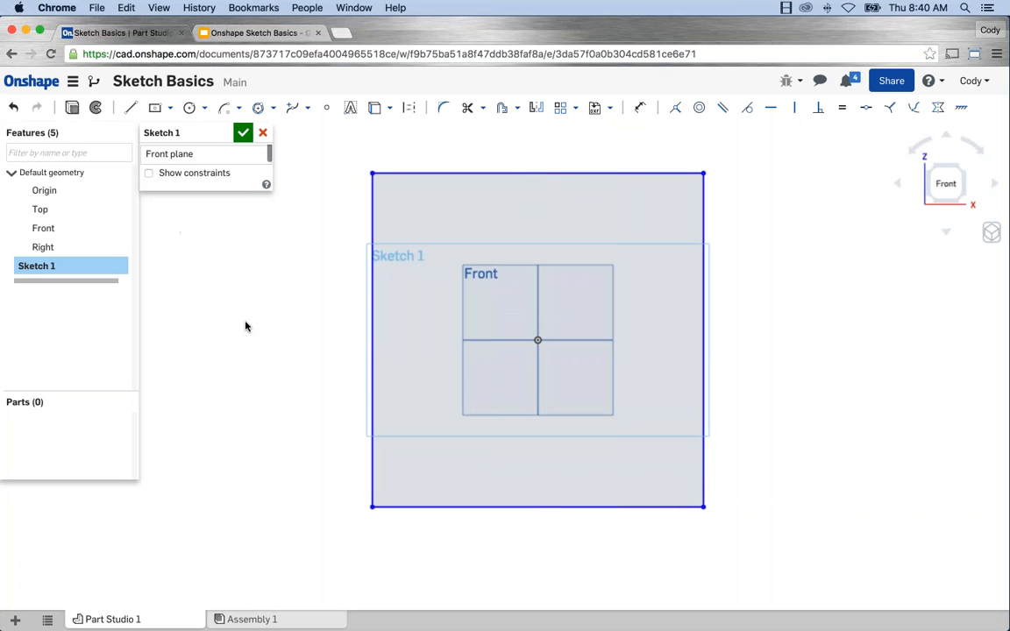
pyautogui.moveTo(370, 378)
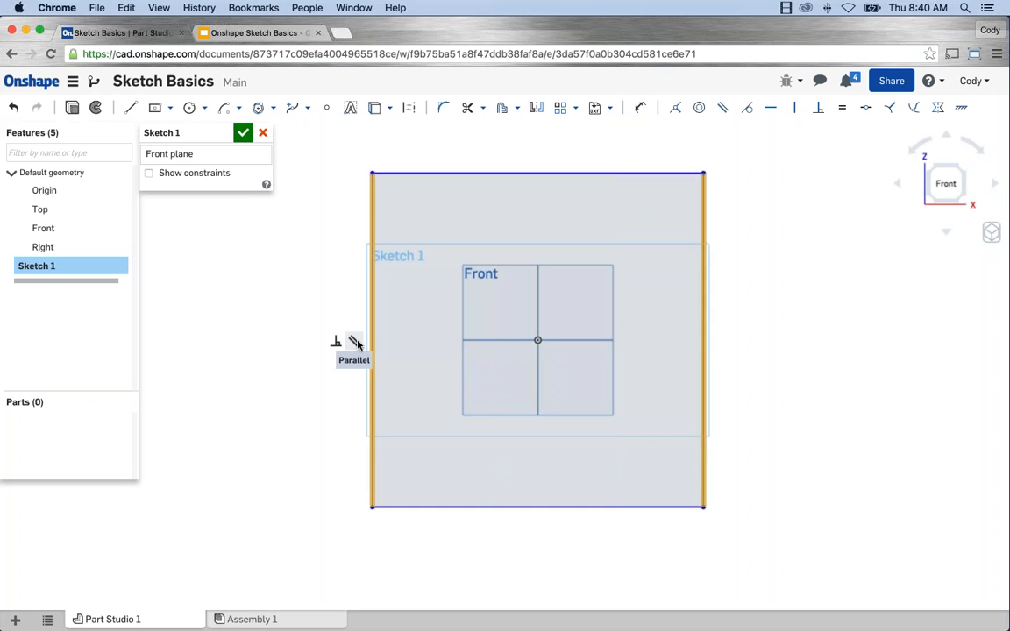
pyautogui.moveTo(357, 344)
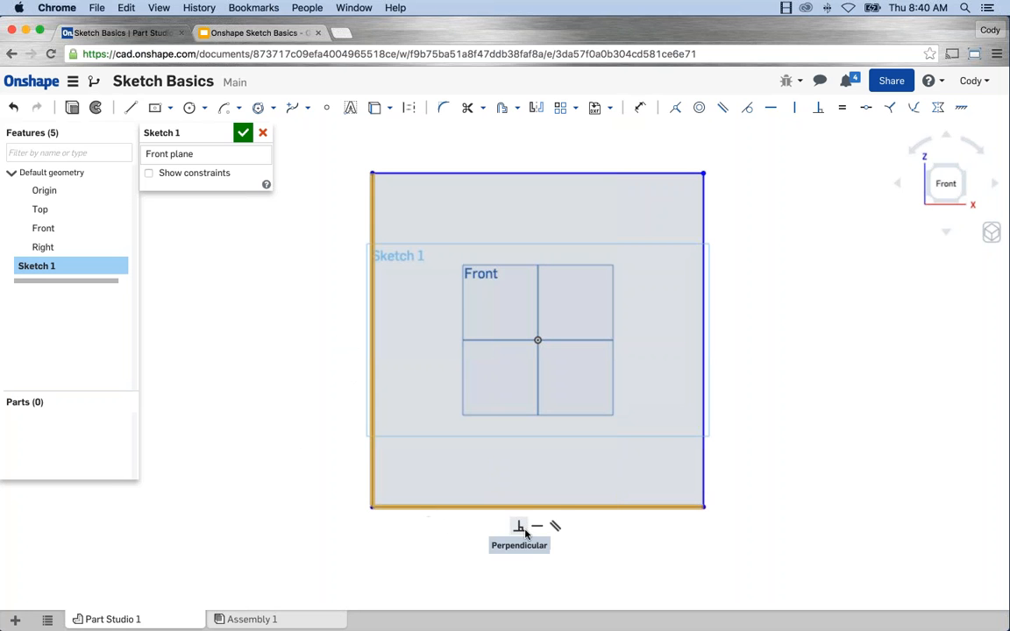
pyautogui.moveTo(556, 527)
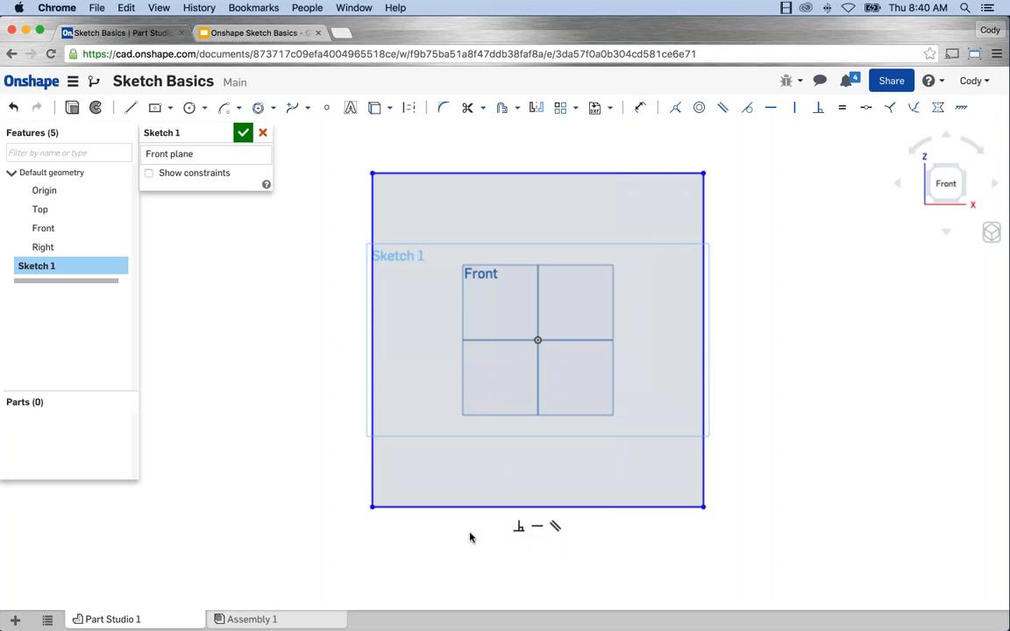
pyautogui.moveTo(469, 512)
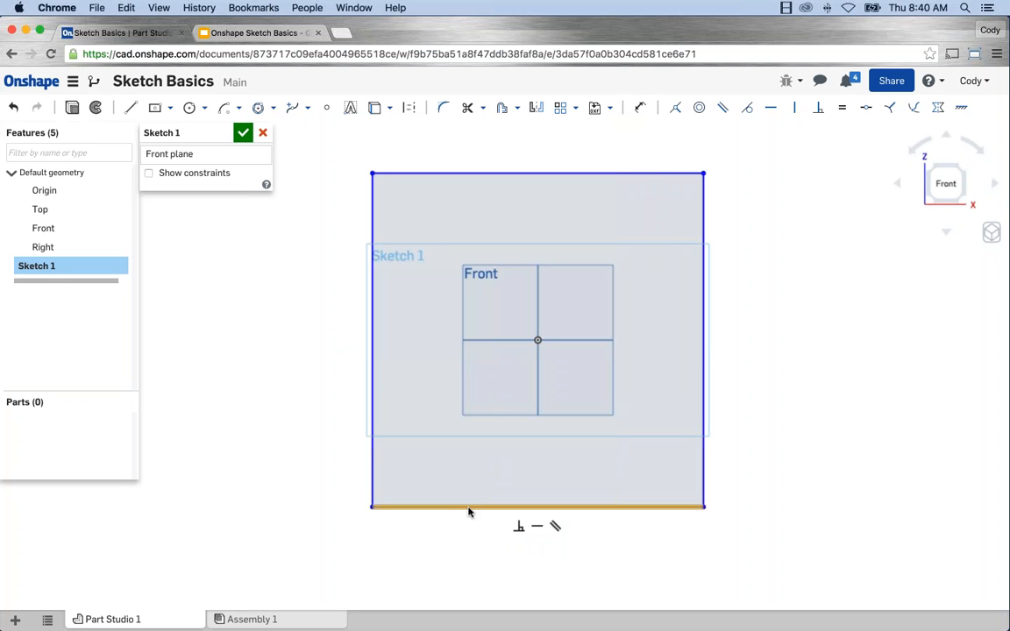
pyautogui.click(515, 524)
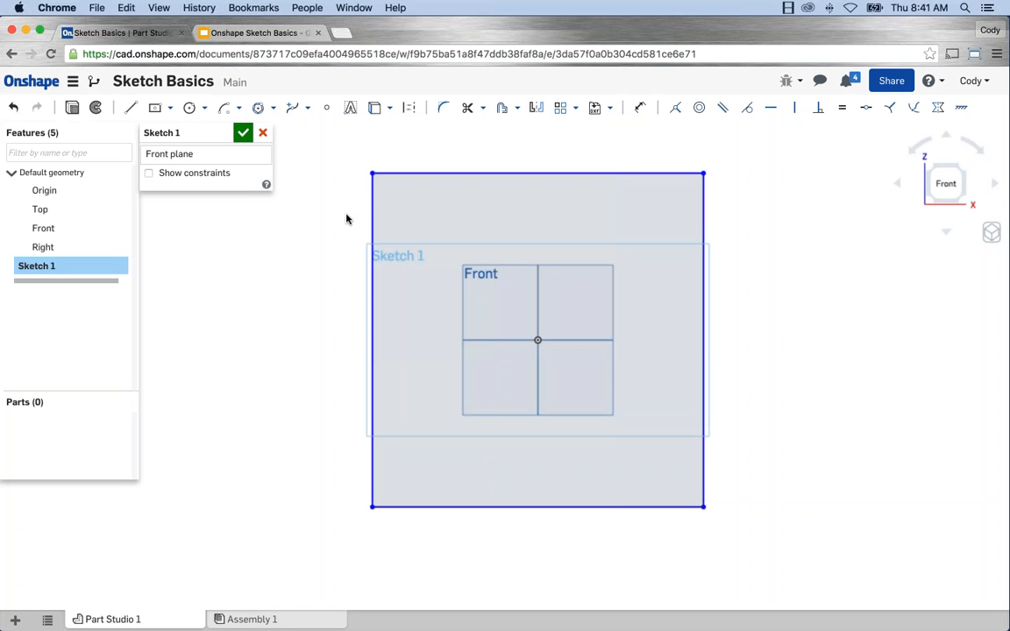
pyautogui.moveTo(372, 173)
pyautogui.mouseDown()
pyautogui.moveTo(345, 169)
pyautogui.moveTo(393, 218)
pyautogui.moveTo(360, 219)
pyautogui.moveTo(338, 274)
pyautogui.mouseUp()
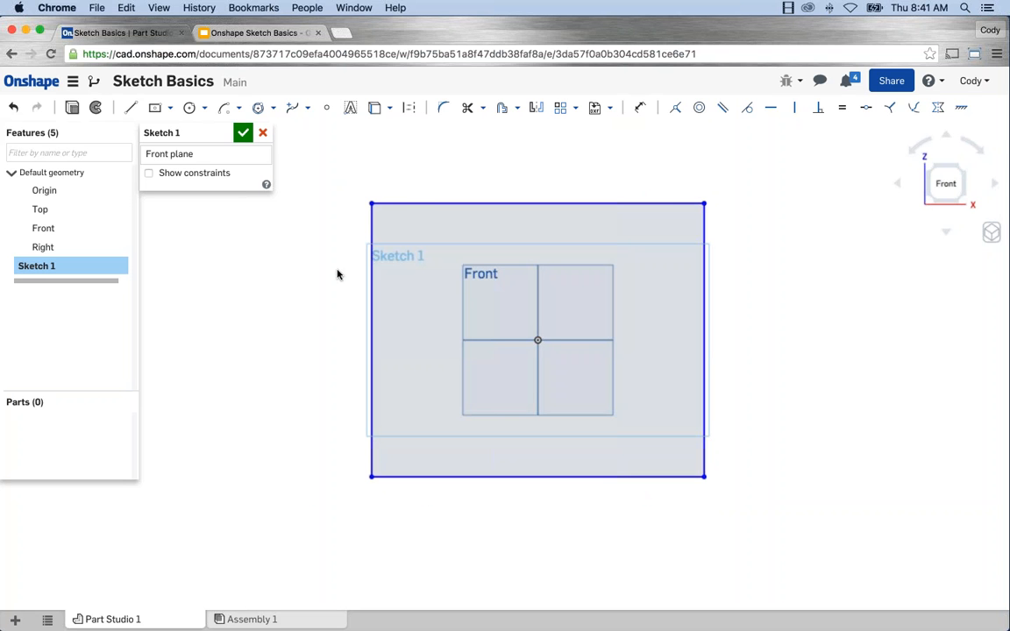
# Dimension the rectangle's top edge to 12 in, placed above it
pyautogui.click(640, 108)
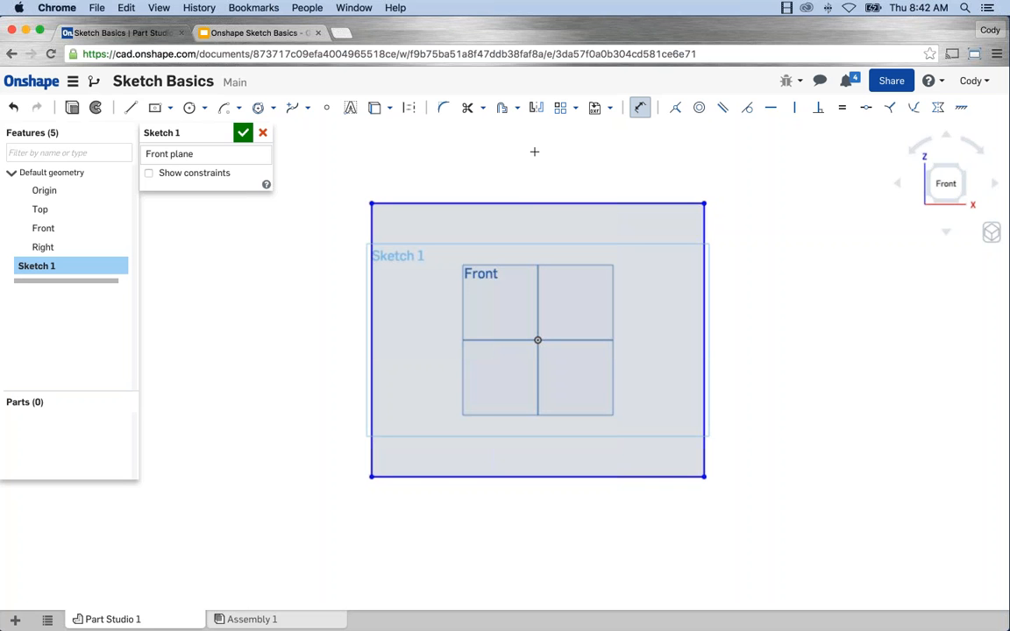
pyautogui.click(519, 202)
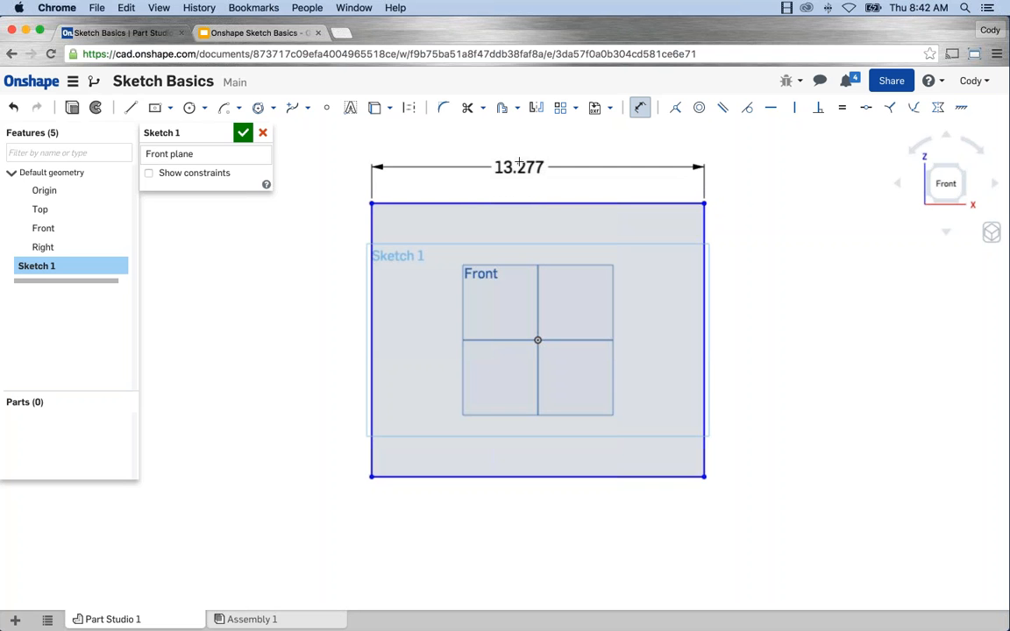
pyautogui.moveTo(519, 138); pyautogui.dragTo(507, 210, button='middle')
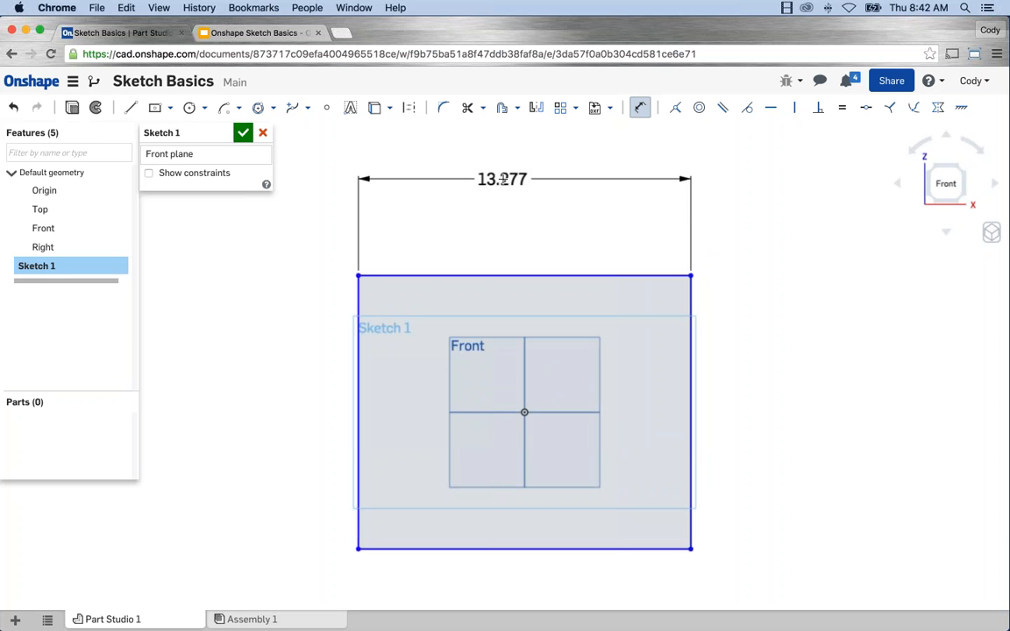
pyautogui.click(503, 179)
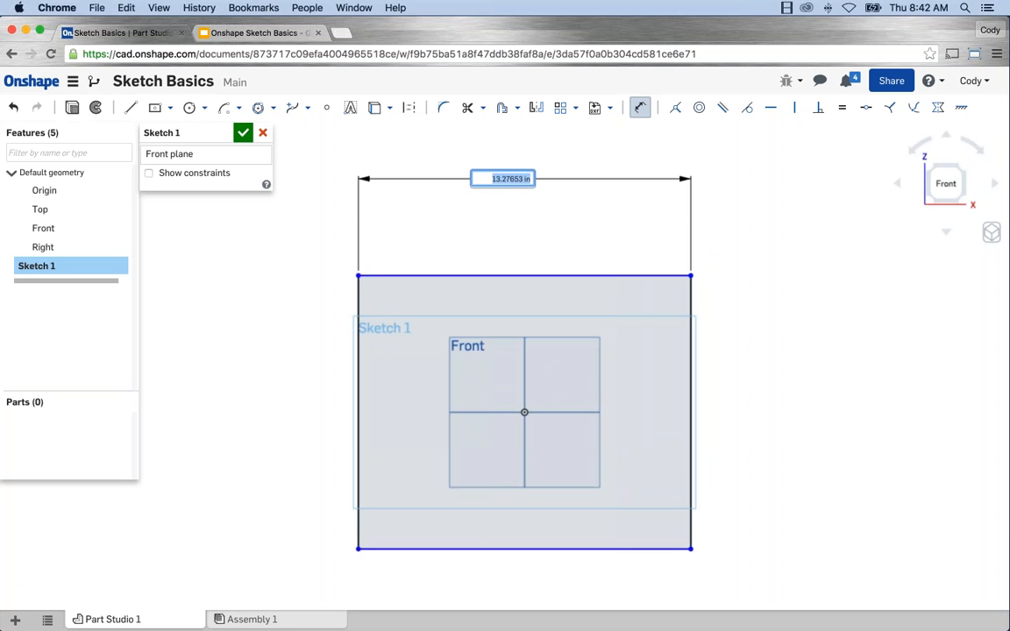
pyautogui.write('12')
pyautogui.press('Return')
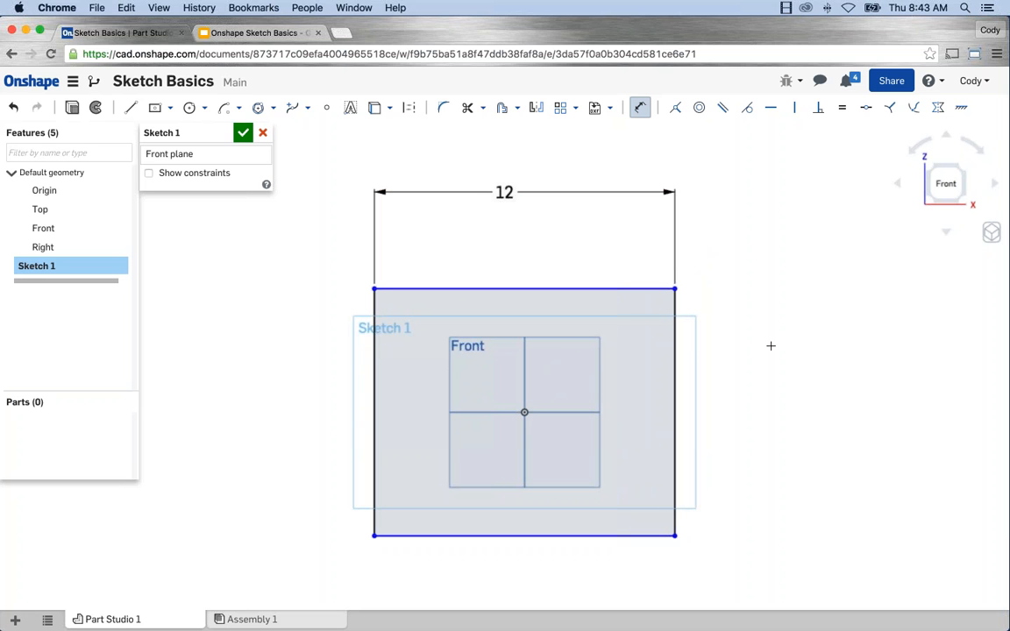
pyautogui.press('Escape')
pyautogui.click(373, 383)
pyautogui.click(205, 376)
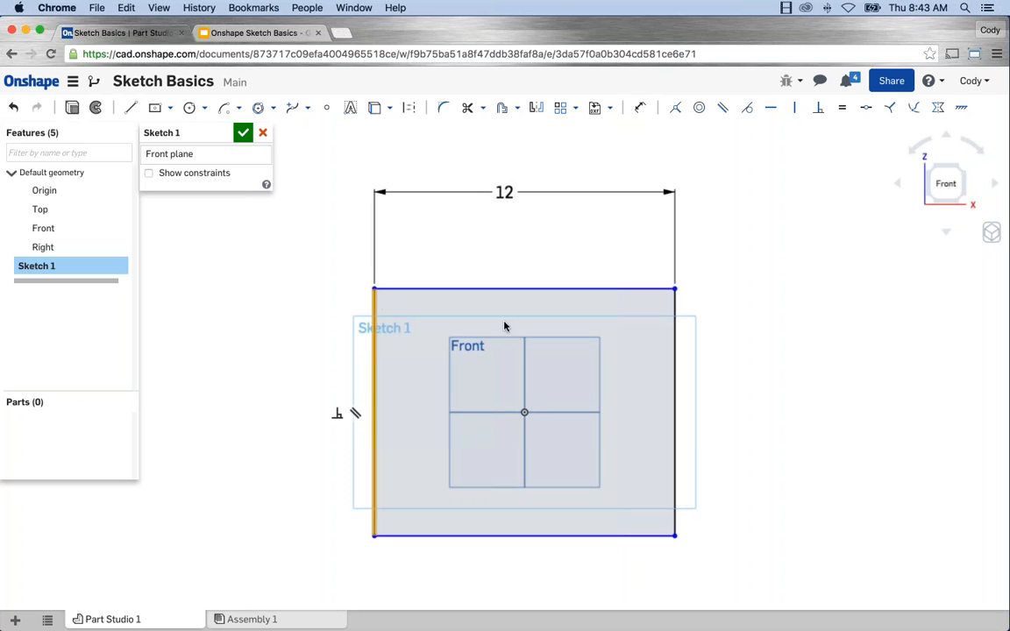
pyautogui.click(373, 290)
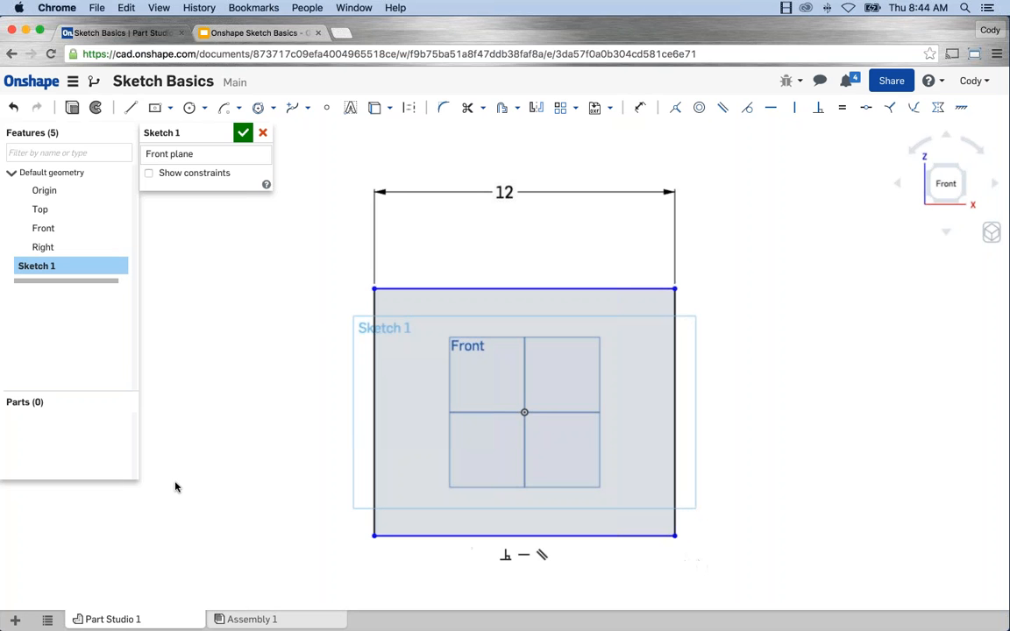
pyautogui.moveTo(298, 401); pyautogui.dragTo(311, 381, button='middle')
pyautogui.moveTo(387, 519); pyautogui.dragTo(332, 510)
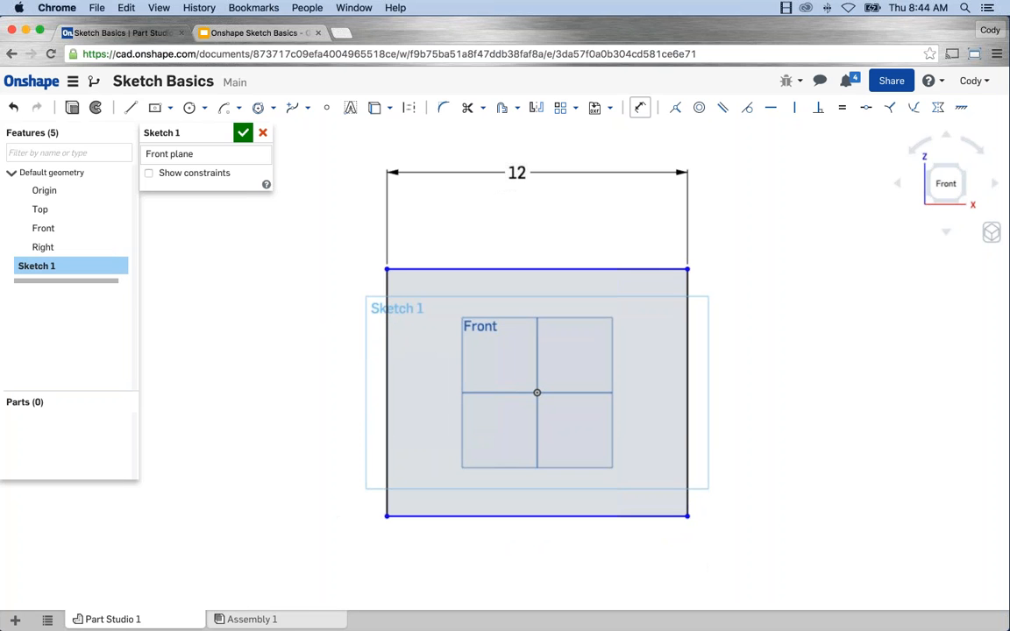
# Dimension the left edge to 9, then box-select the rectangle and its dimensions
pyautogui.click(640, 109)
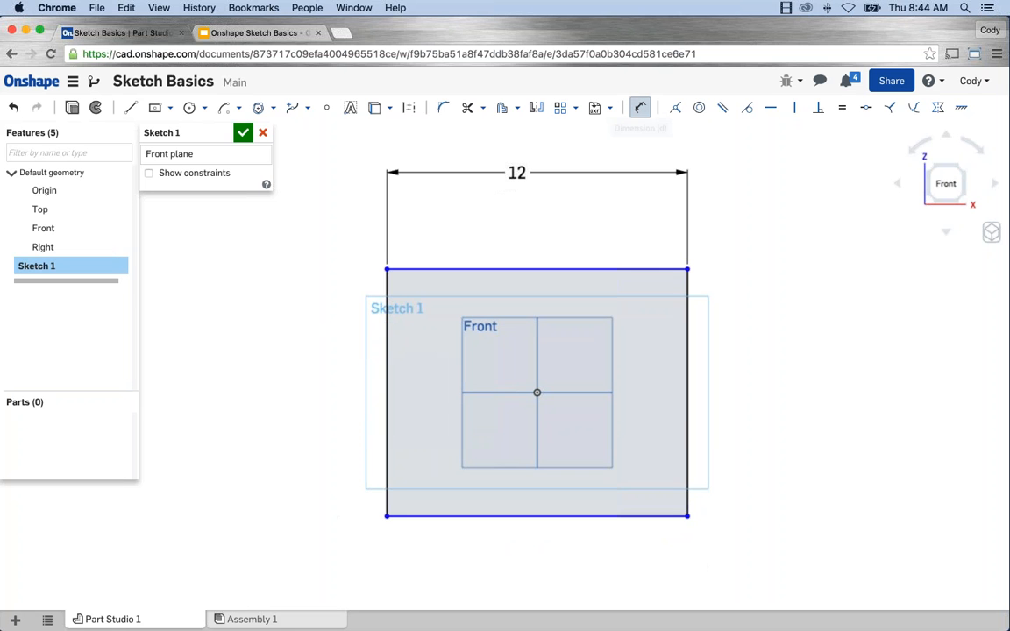
pyautogui.click(384, 352)
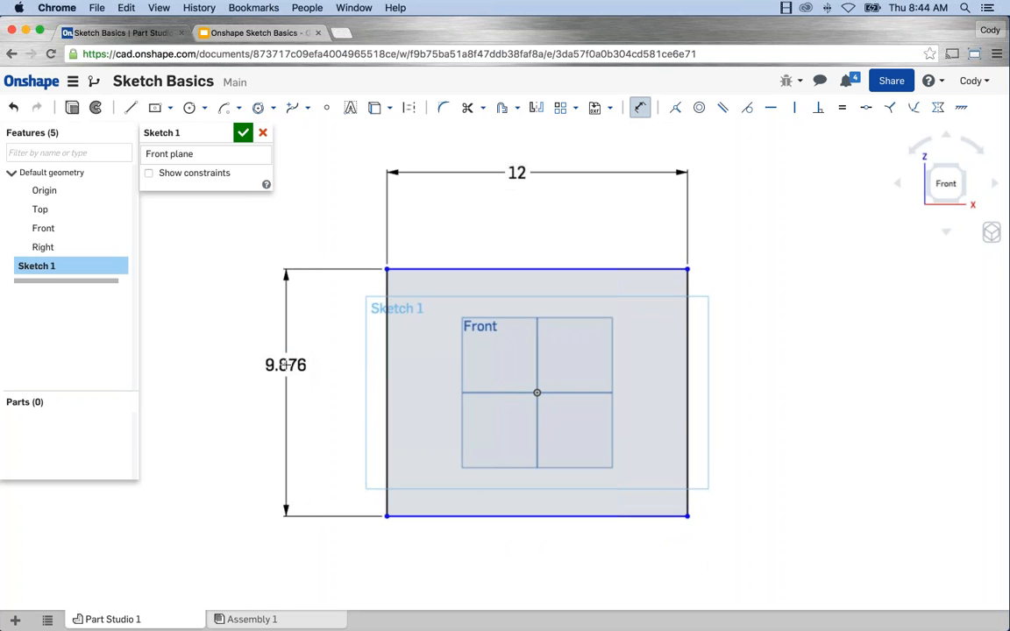
pyautogui.click(285, 365)
pyautogui.write('9')
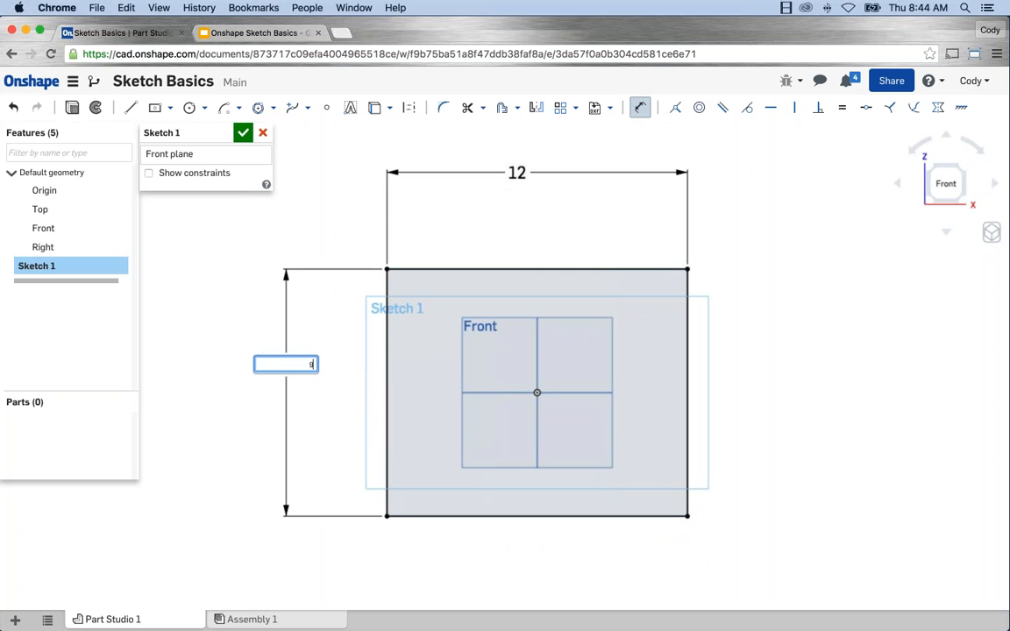
pyautogui.press('Return')
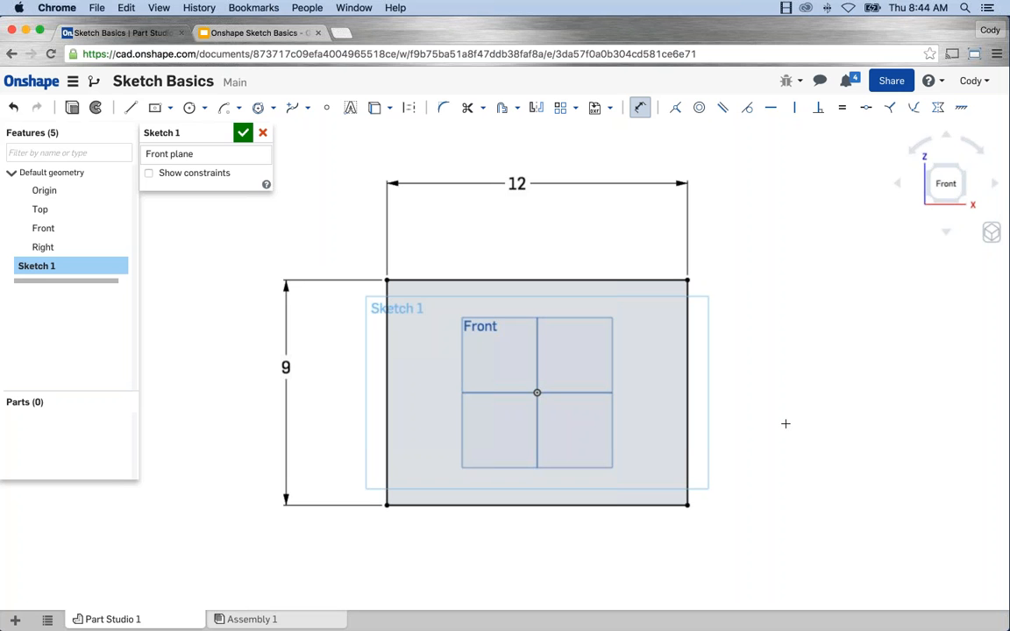
pyautogui.press('Escape')
pyautogui.scroll(-2, 745, 426)
pyautogui.moveTo(727, 424); pyautogui.dragTo(744, 404, button='middle')
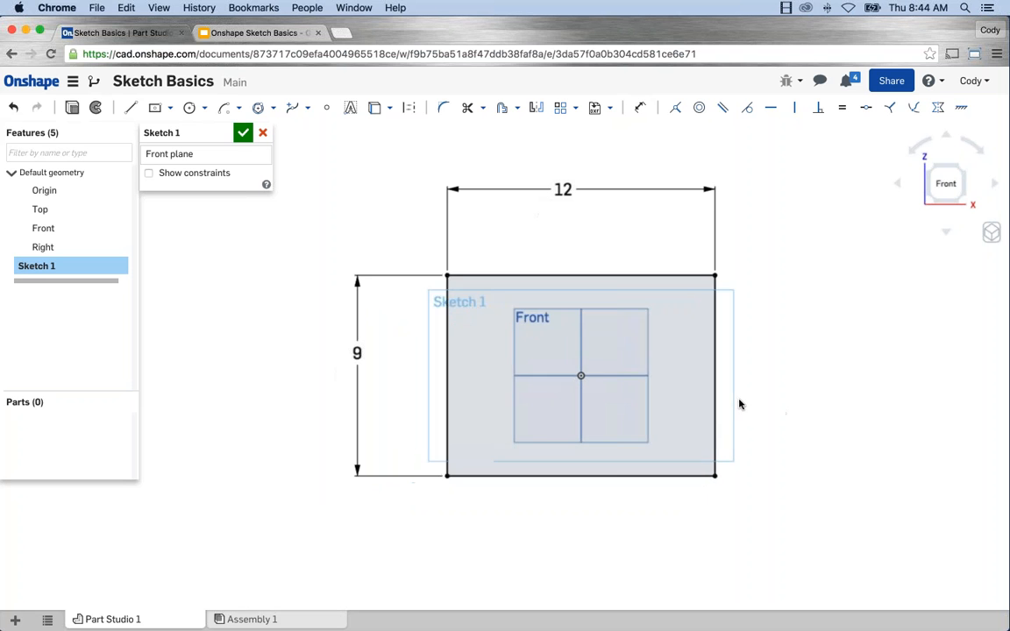
pyautogui.moveTo(771, 514)
pyautogui.mouseDown()
pyautogui.moveTo(372, 214)
pyautogui.moveTo(312, 191)
pyautogui.moveTo(323, 185)
pyautogui.mouseUp()
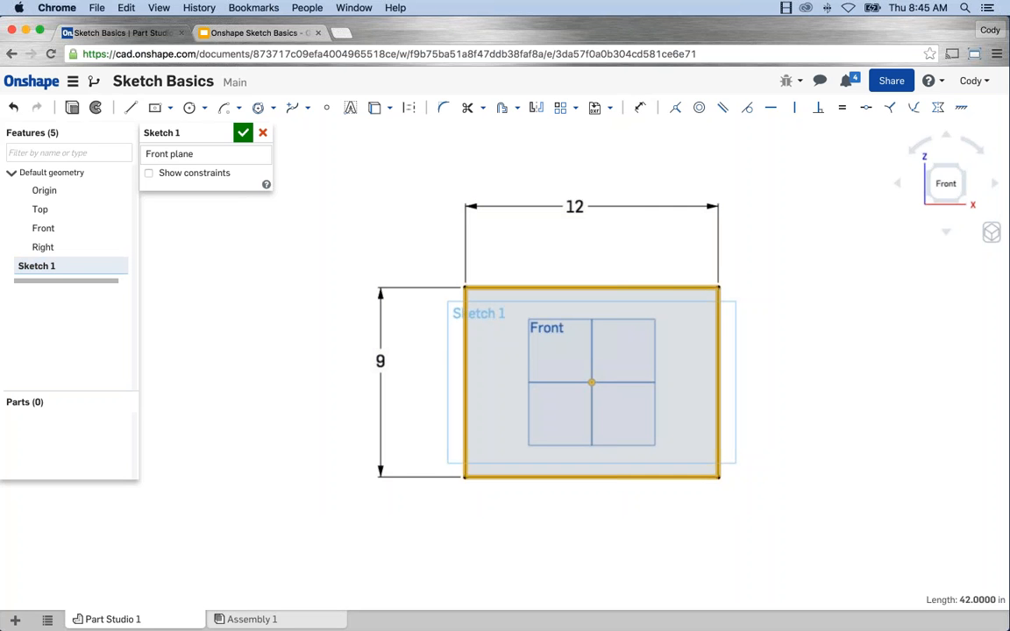
# Delete the rectangle and draw a circle about 6.2 in diameter centred on the origin
pyautogui.press('Delete')
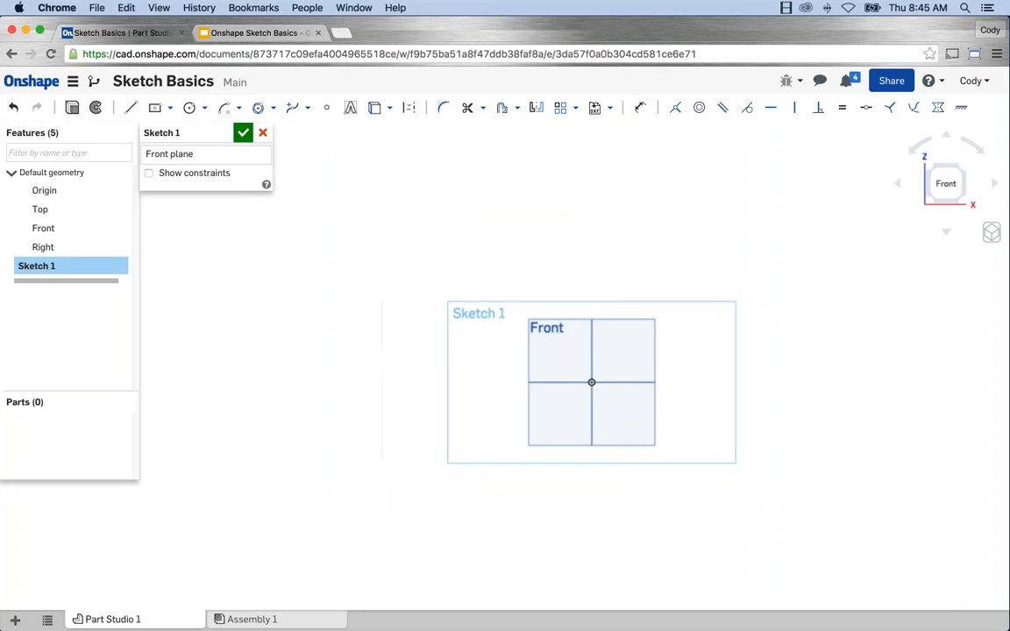
pyautogui.scroll(3, 526, 333)
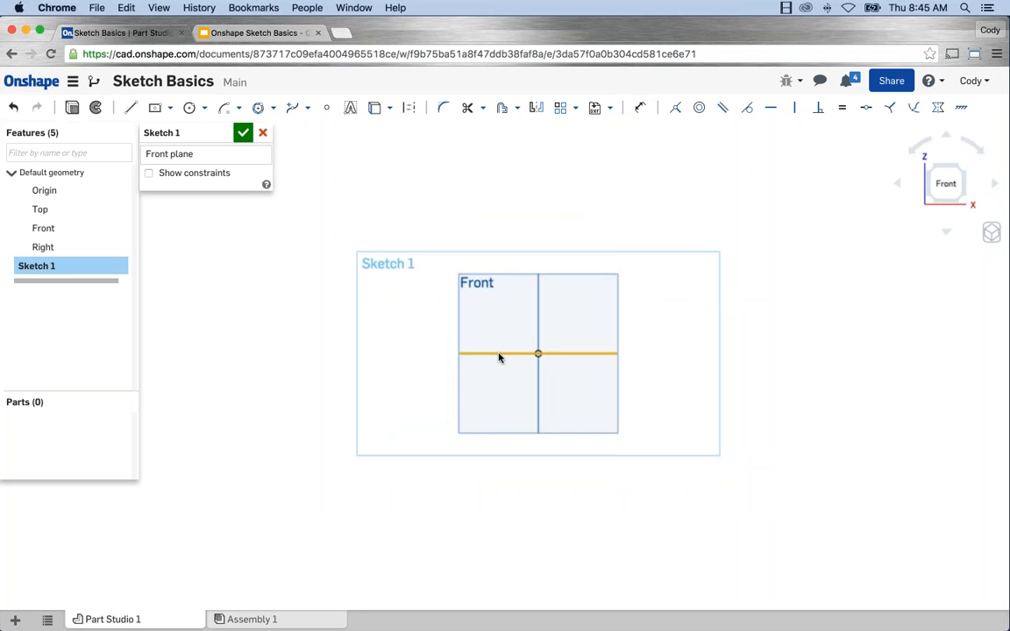
pyautogui.click(189, 107)
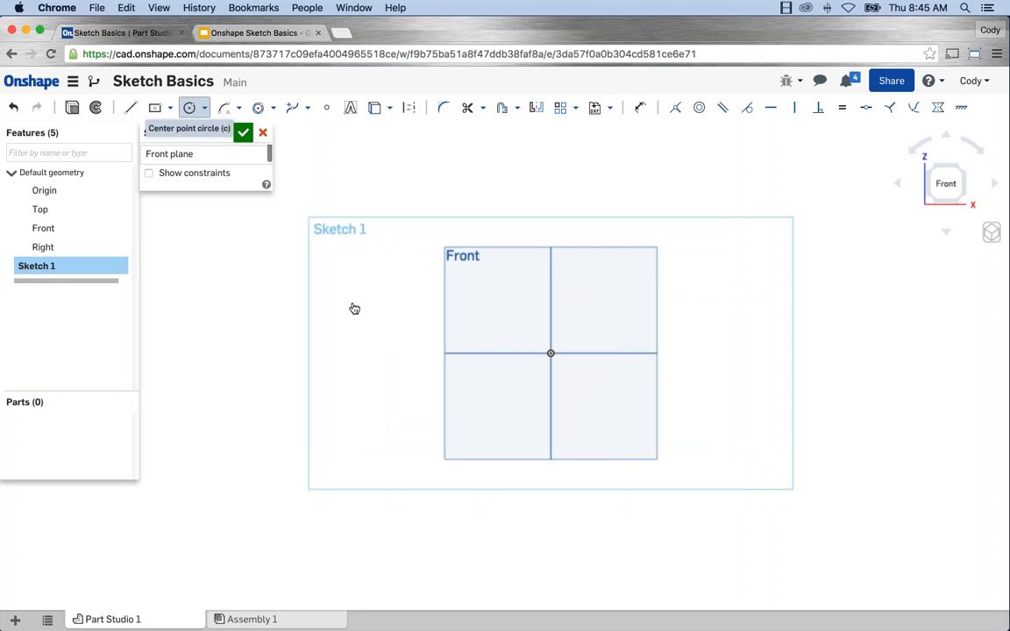
pyautogui.moveTo(439, 372); pyautogui.dragTo(320, 331, button='middle')
pyautogui.click(431, 314)
pyautogui.click(424, 423)
# Draw a second, smaller circle to the right of the first
pyautogui.moveTo(827, 357)
pyautogui.mouseDown(button='middle')
pyautogui.moveTo(723, 455)
pyautogui.moveTo(766, 442)
pyautogui.mouseUp(button='middle')
pyautogui.click(783, 398)
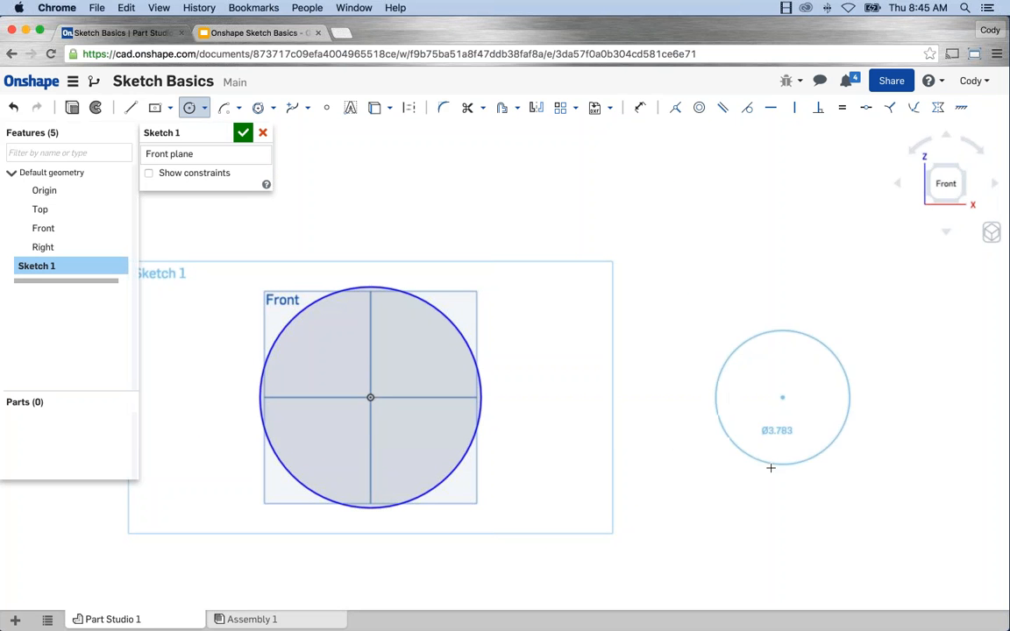
pyautogui.click(768, 480)
pyautogui.press('Escape')
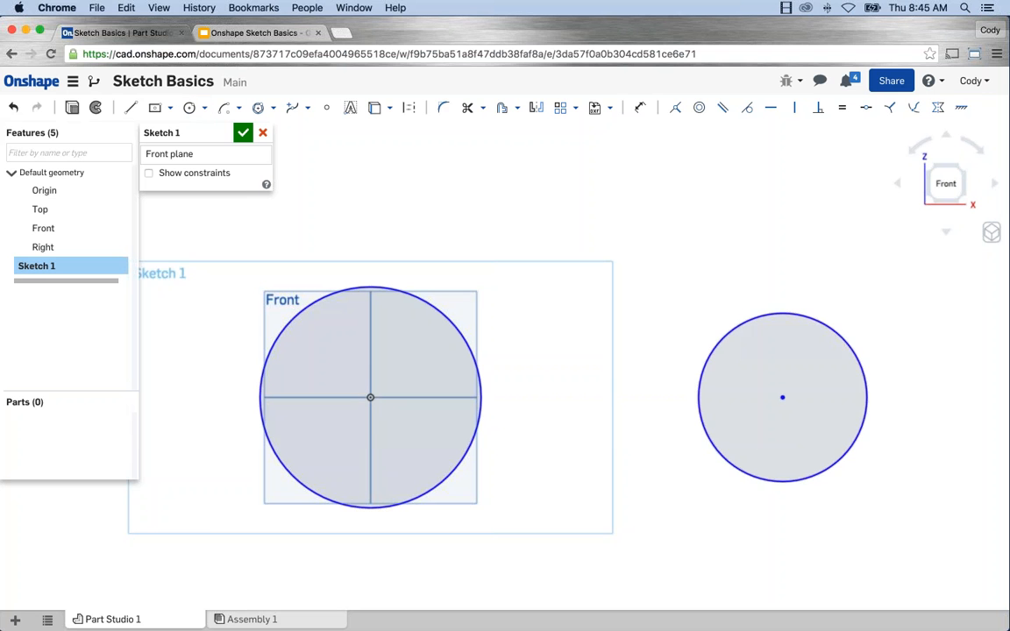
pyautogui.moveTo(468, 226); pyautogui.dragTo(487, 181, button='middle')
pyautogui.click(132, 107)
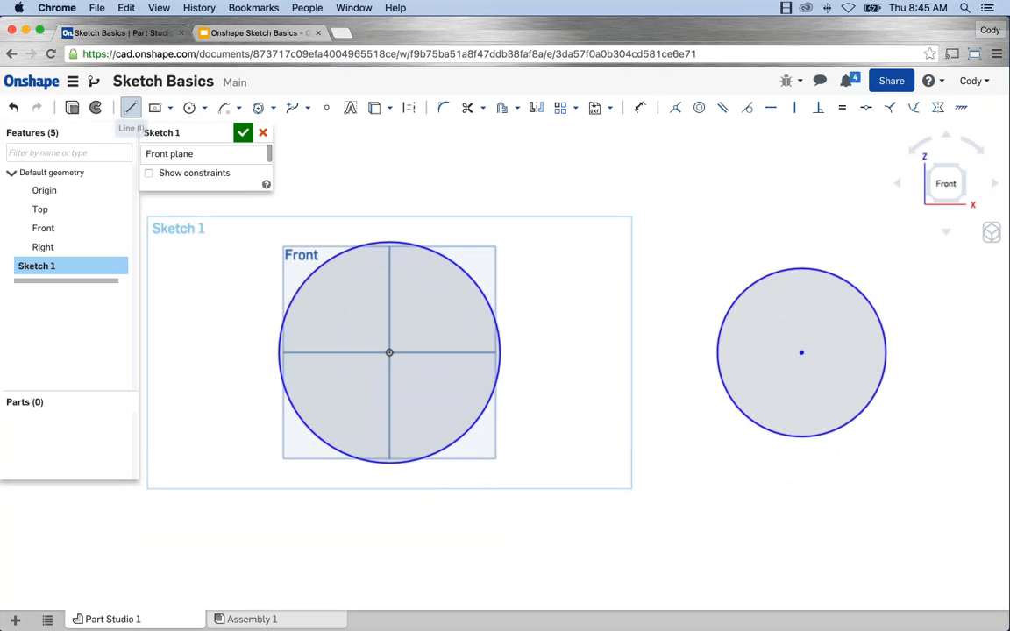
# Draw lines joining the tops and the bottoms of the big and small circles
pyautogui.click(418, 246)
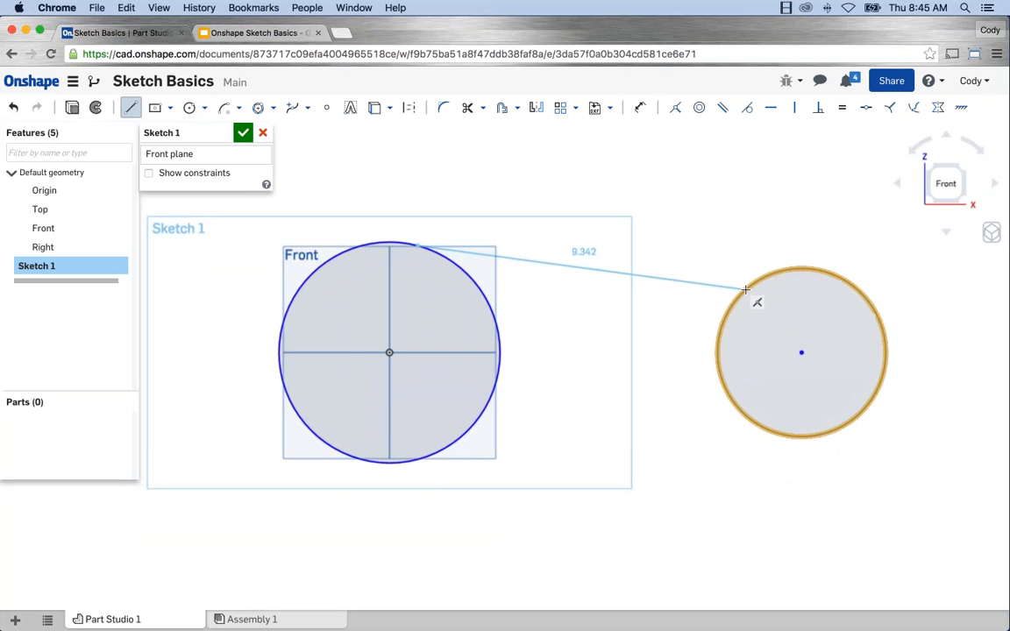
pyautogui.click(810, 265)
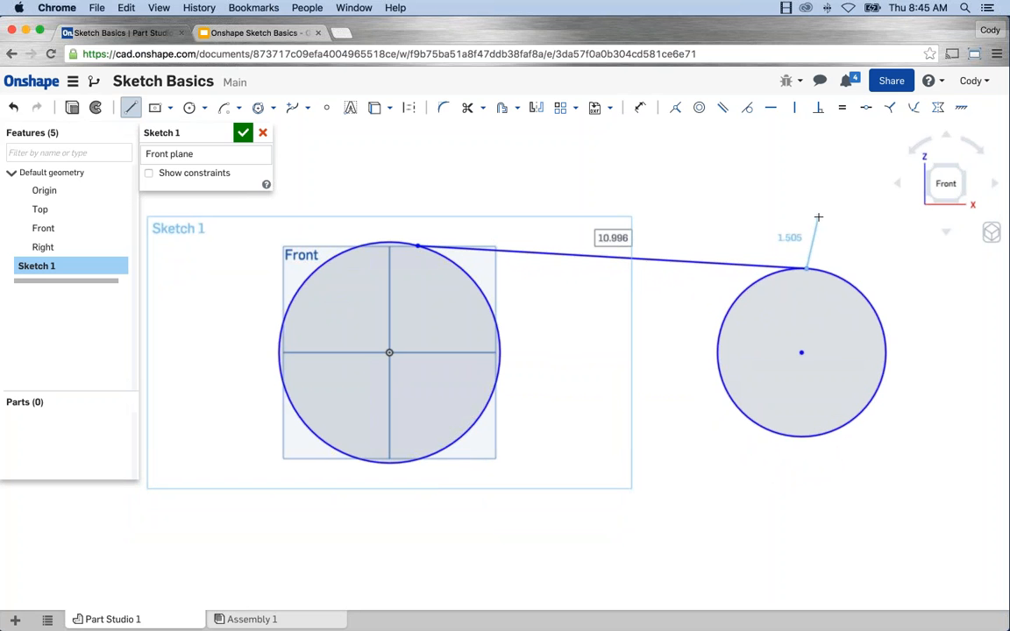
pyautogui.press('Escape')
pyautogui.click(130, 106)
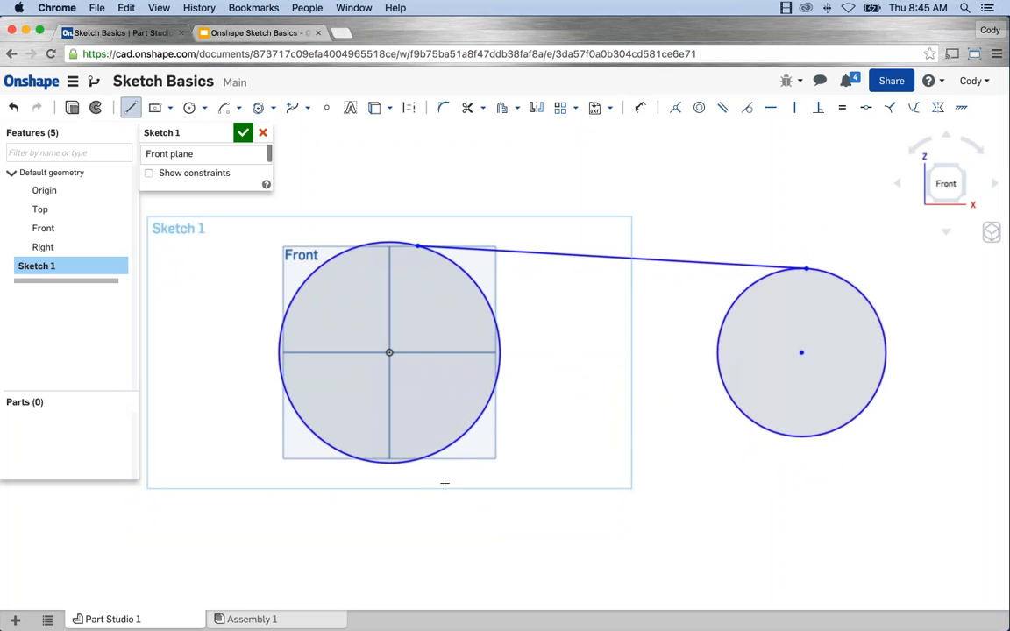
pyautogui.click(409, 457)
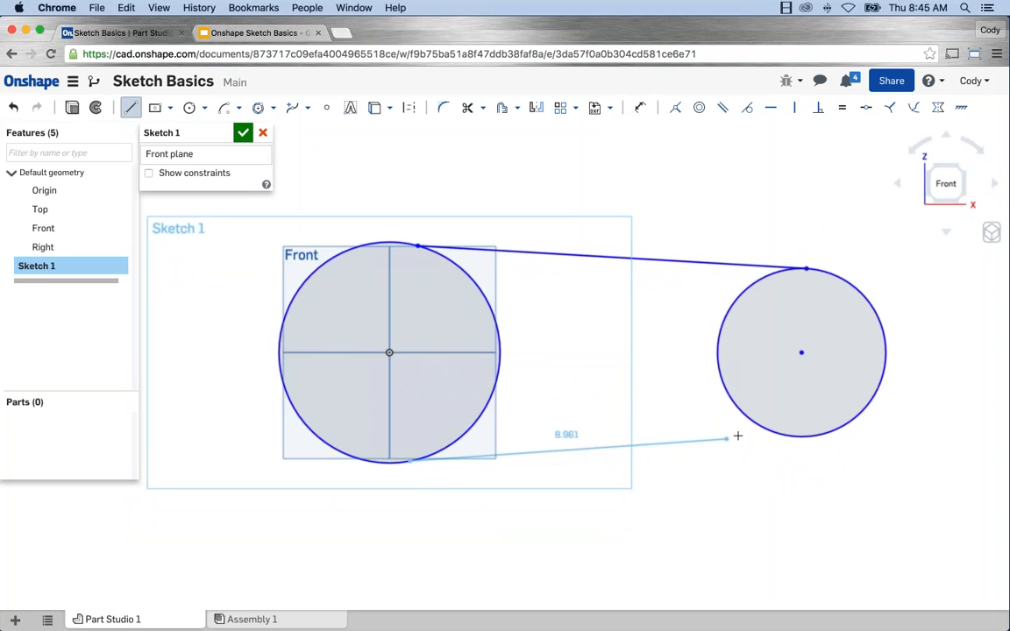
pyautogui.click(810, 439)
pyautogui.press('Escape')
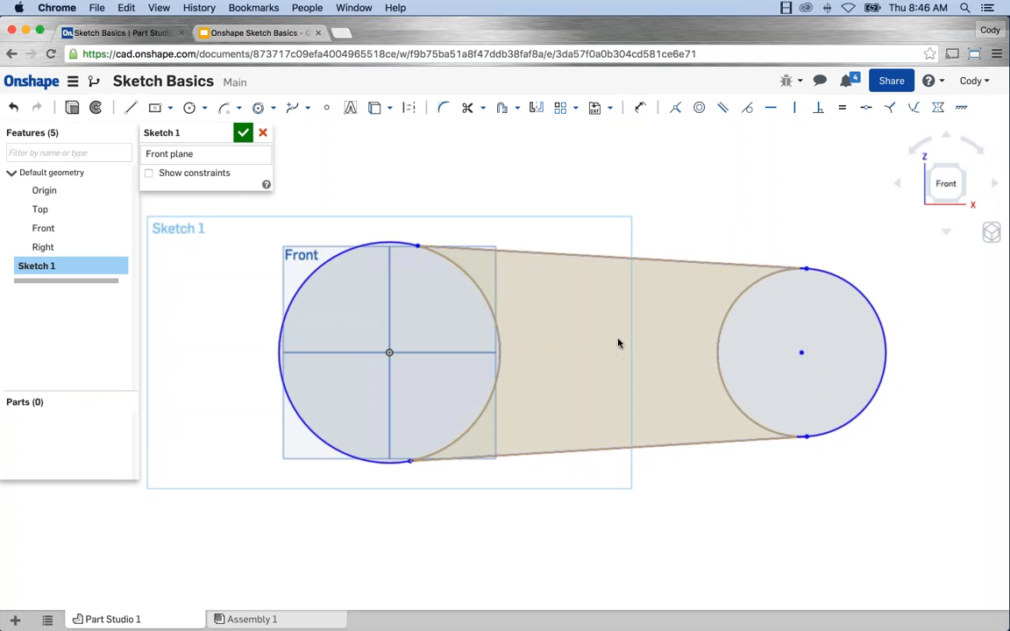
# Dimension the big circle's diameter as 1, shrinking the whole belt profile
pyautogui.scroll(-2, 614, 246)
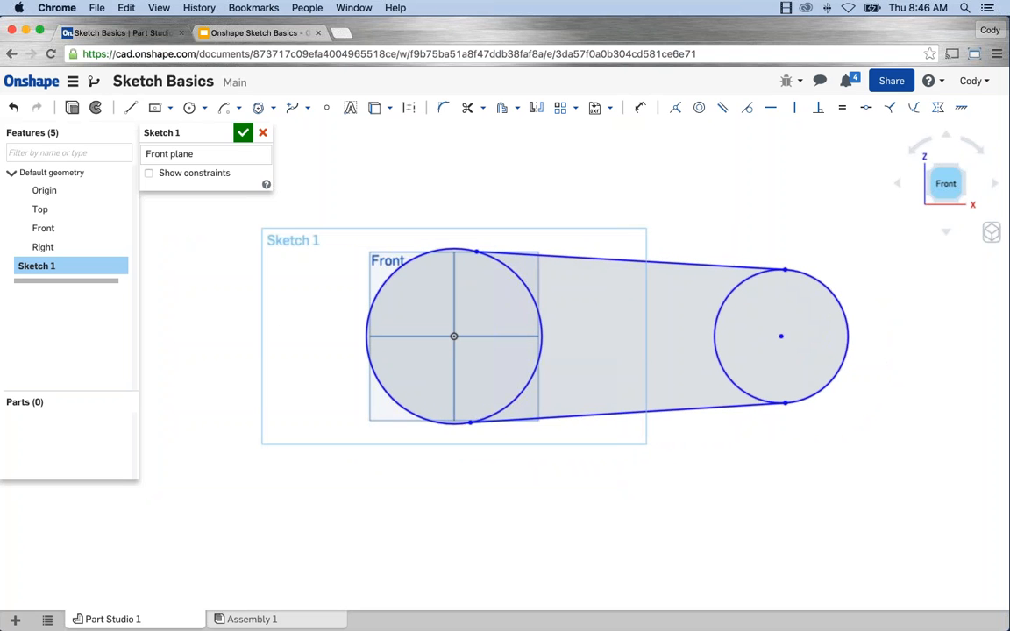
pyautogui.scroll(-1, 604, 192)
pyautogui.click(640, 107)
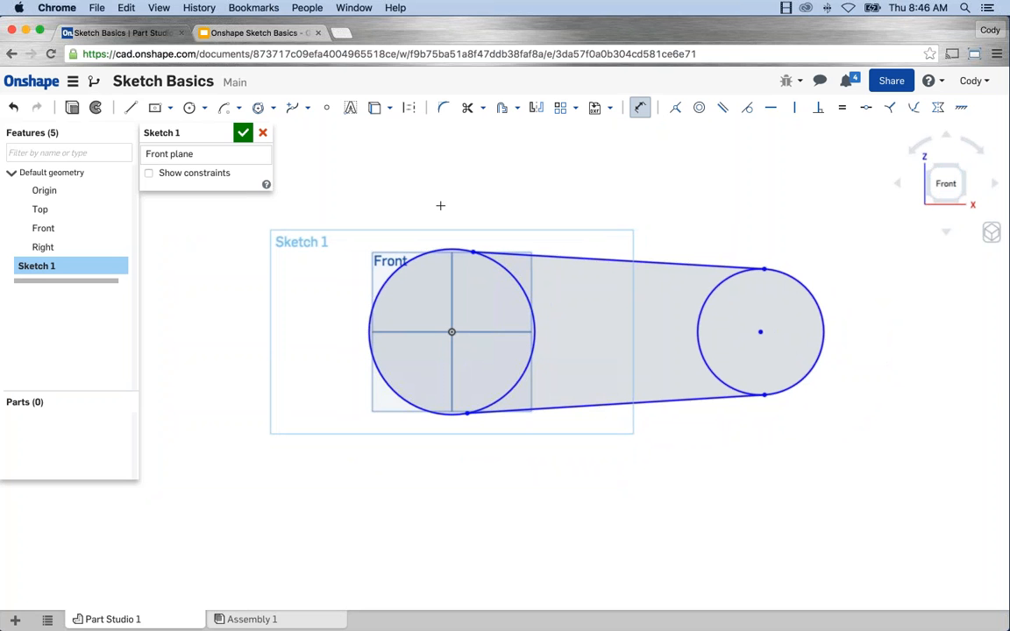
pyautogui.click(430, 251)
pyautogui.click(350, 155)
pyautogui.write('1')
pyautogui.press('Return')
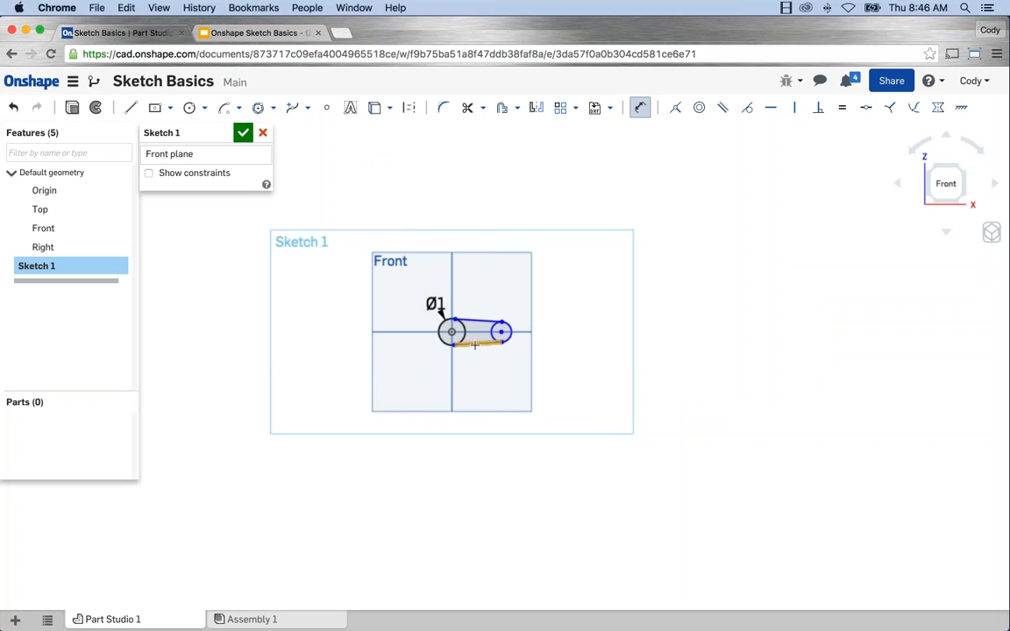
pyautogui.scroll(5, 457, 328)
pyautogui.scroll(3, 457, 327)
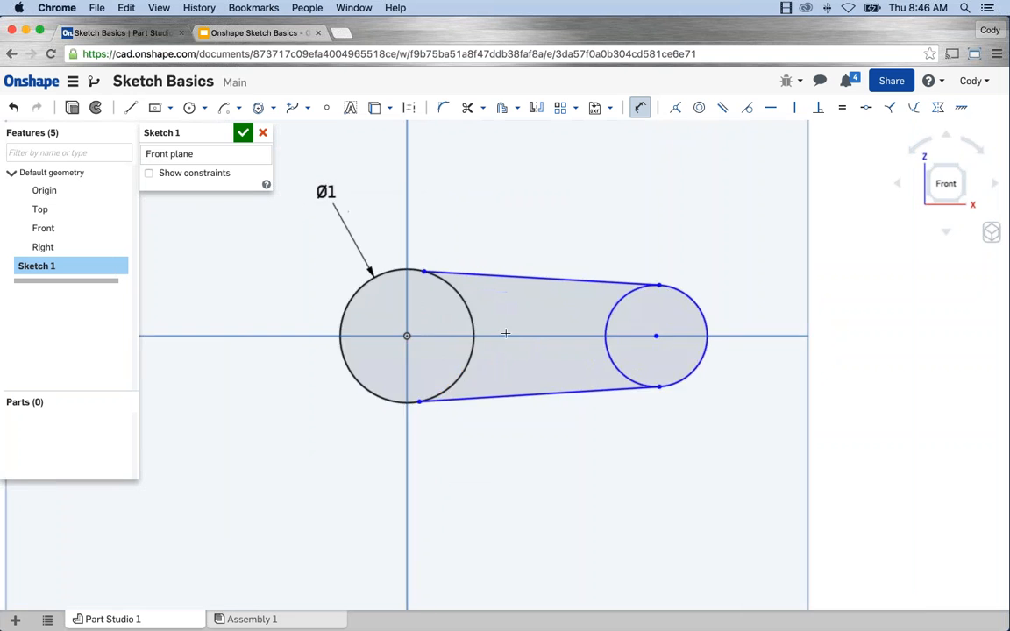
# Give the smaller circle a diameter dimension of 0.625
pyautogui.click(736, 305)
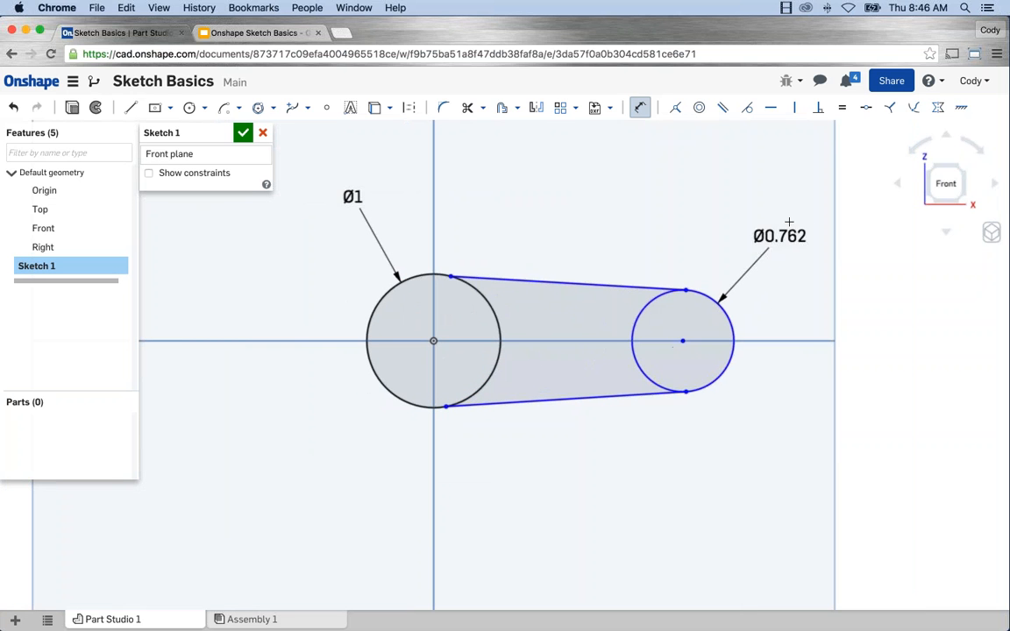
pyautogui.click(789, 217)
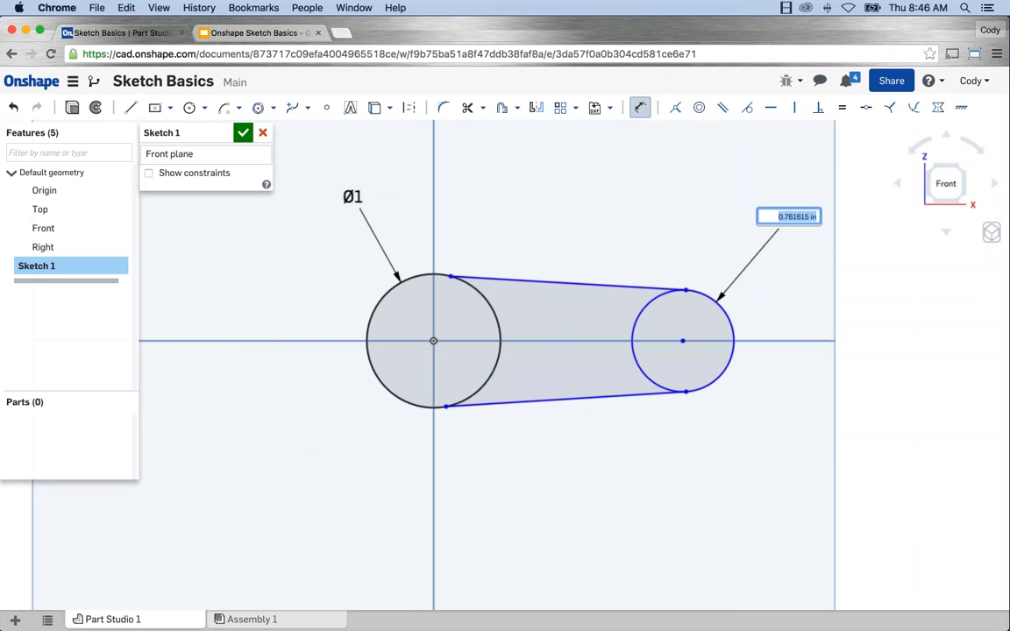
pyautogui.press('BackSpace')
pyautogui.write('.625')
pyautogui.press('Return')
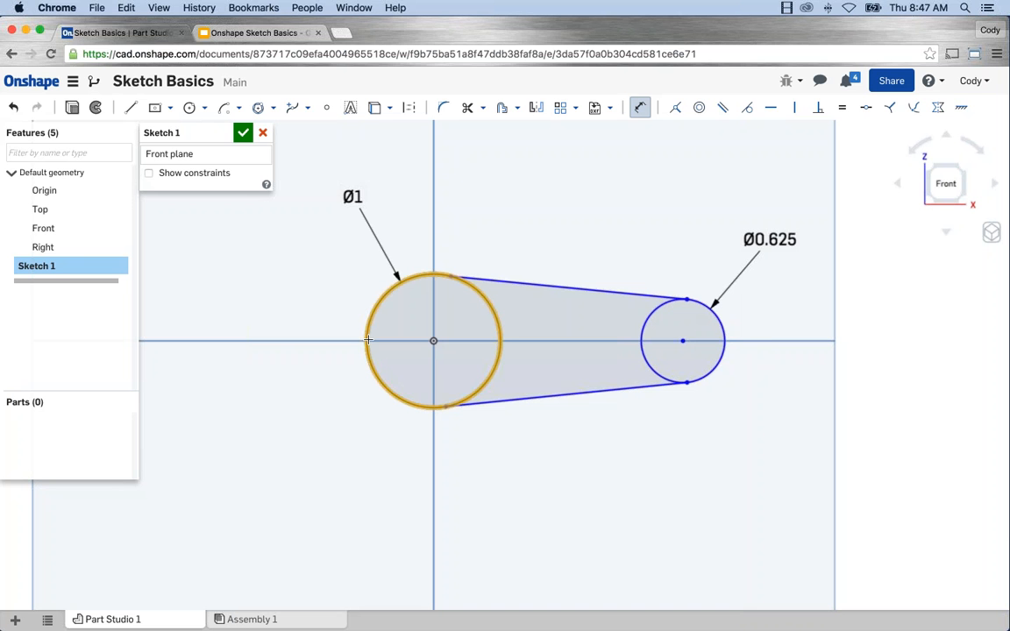
# Add a 2.25 horizontal dimension from the big circle's left edge to the small circle's right edge
pyautogui.click(368, 340)
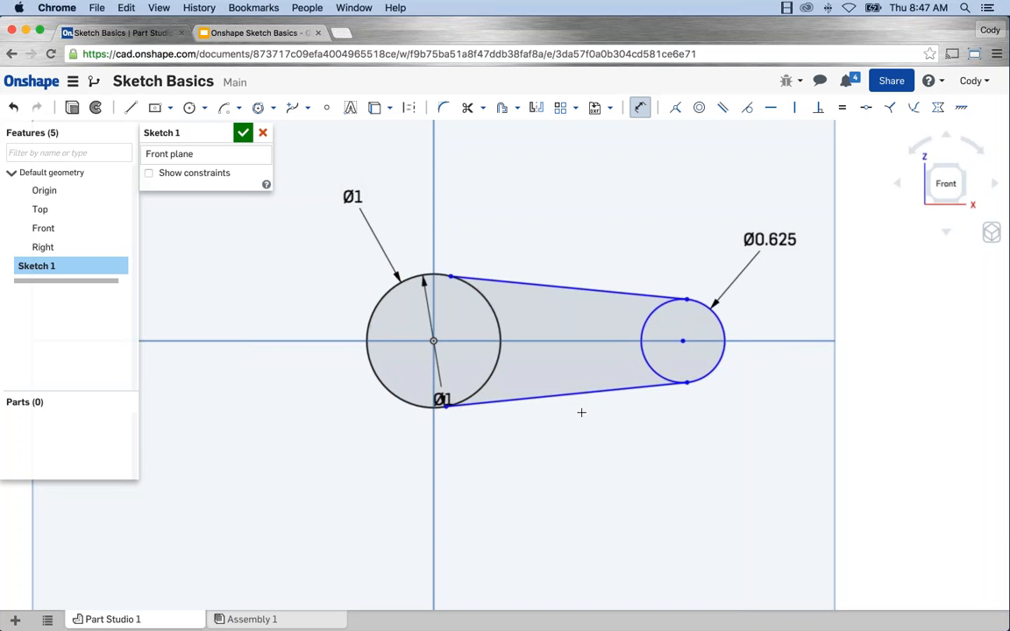
pyautogui.click(724, 339)
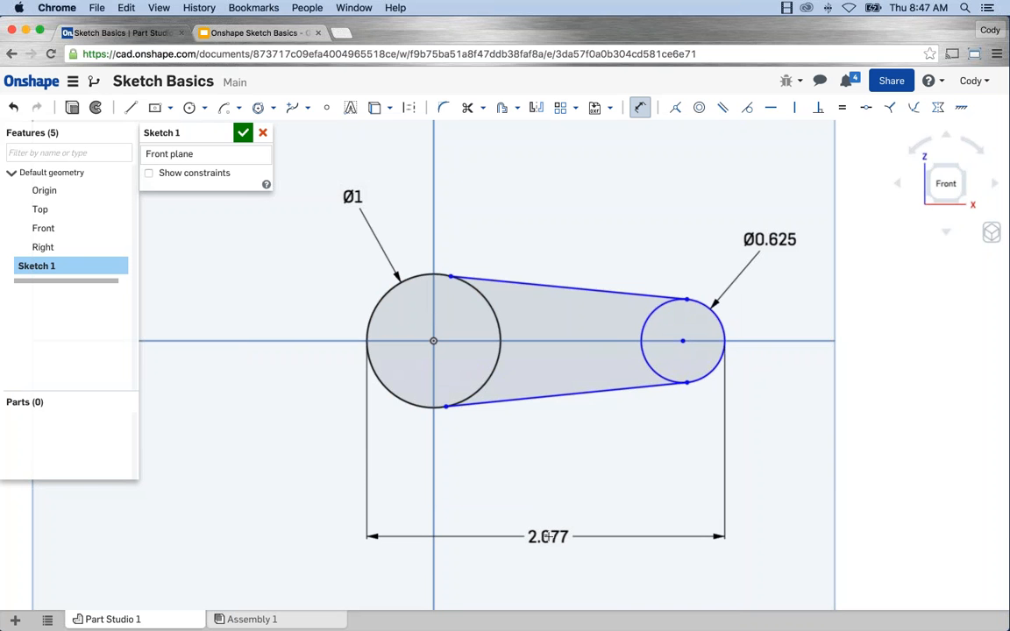
pyautogui.click(545, 536)
pyautogui.write('2.25')
pyautogui.press('Return')
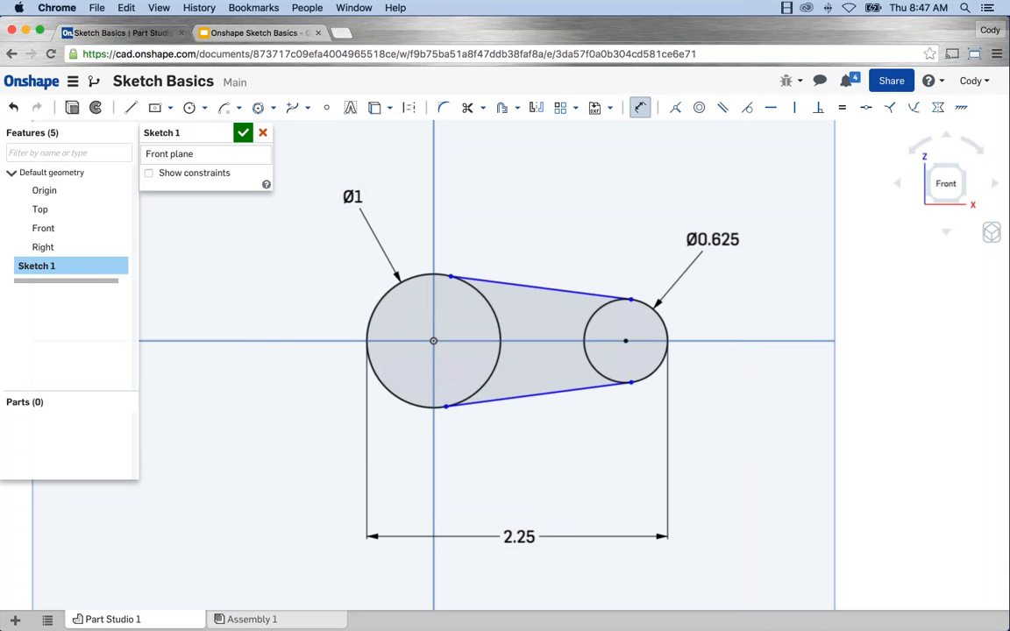
pyautogui.press('Escape')
pyautogui.scroll(2, 529, 430)
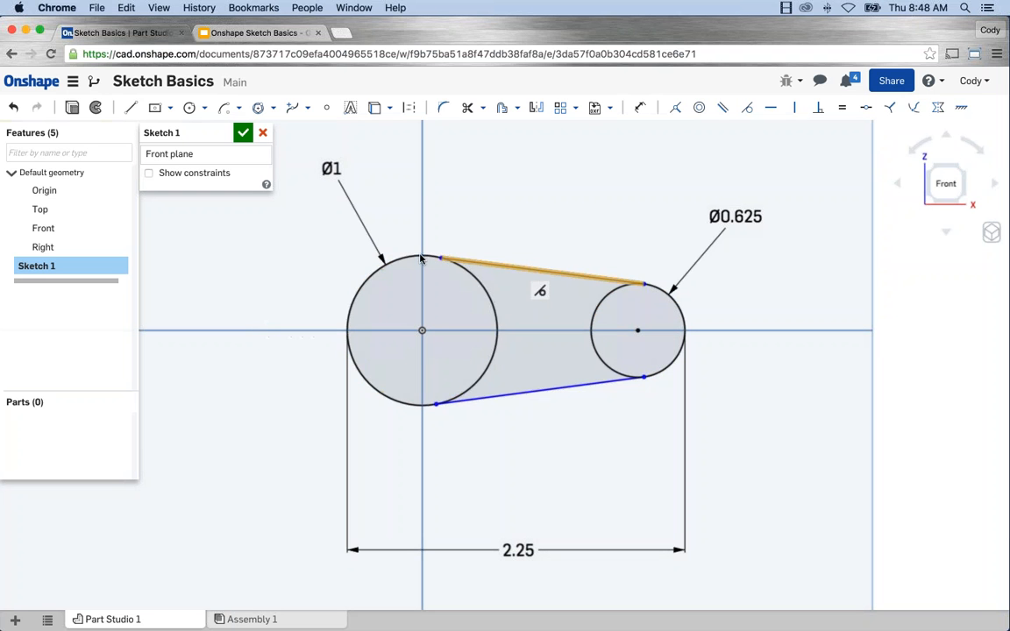
# Apply Tangent constraints between the Ø1 circle and the upper and lower lines
pyautogui.click(471, 277)
pyautogui.click(491, 265)
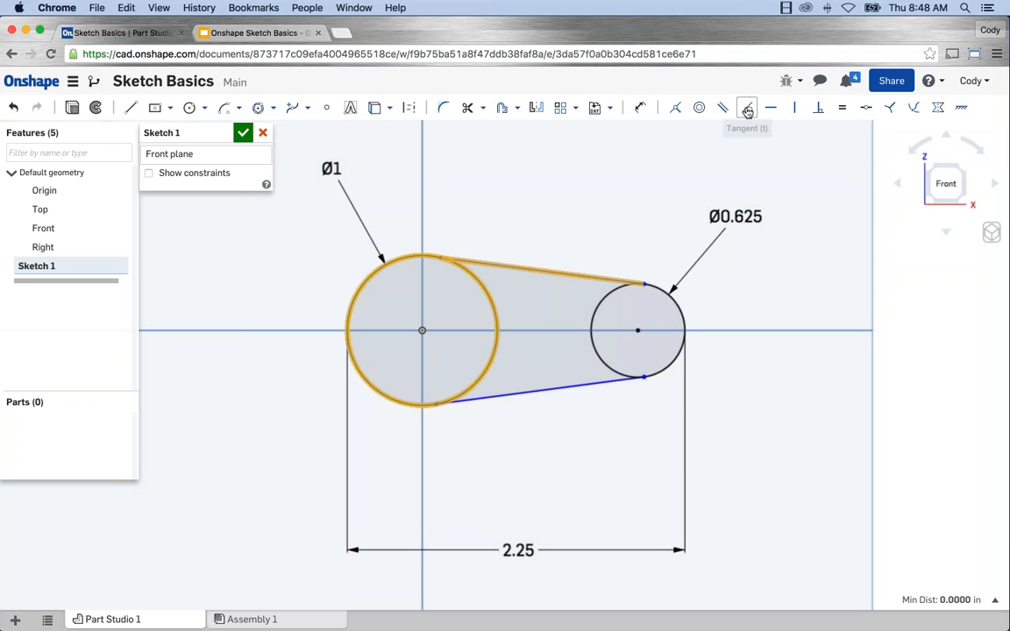
pyautogui.click(746, 109)
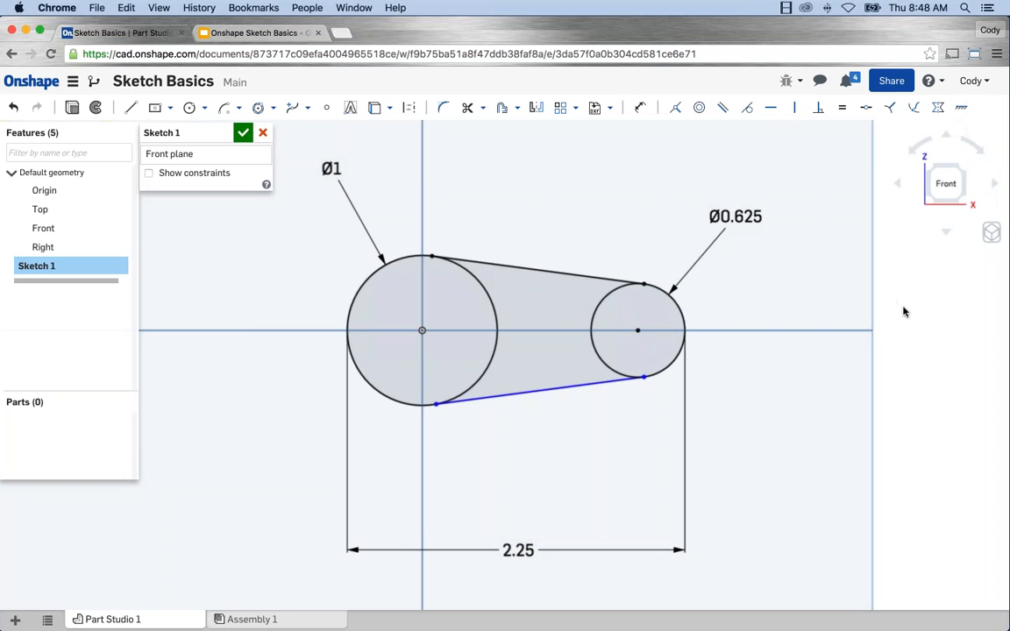
pyautogui.click(452, 400)
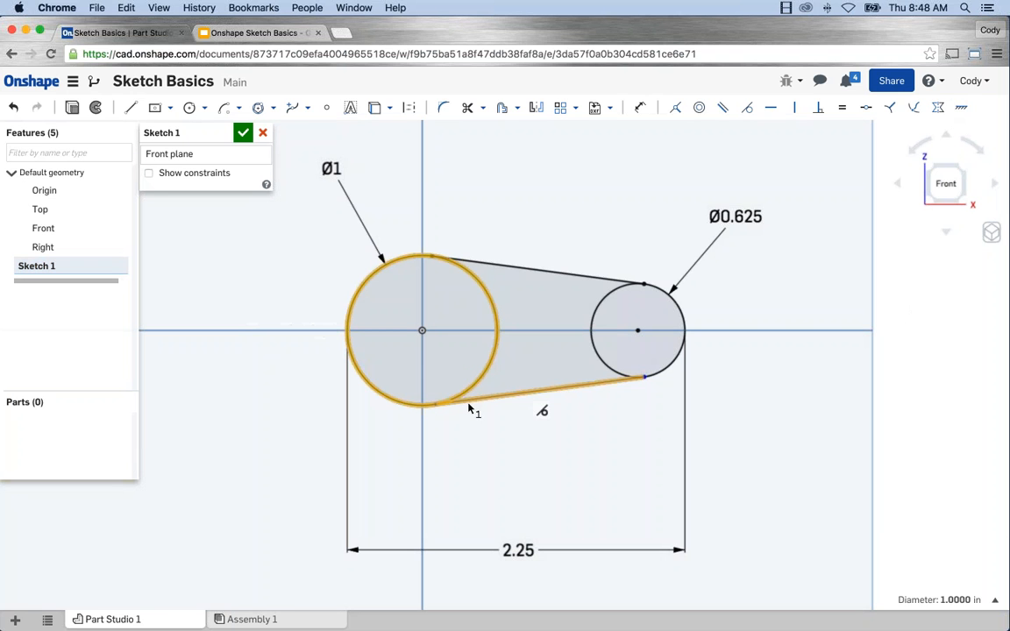
pyautogui.click(468, 401)
pyautogui.click(747, 109)
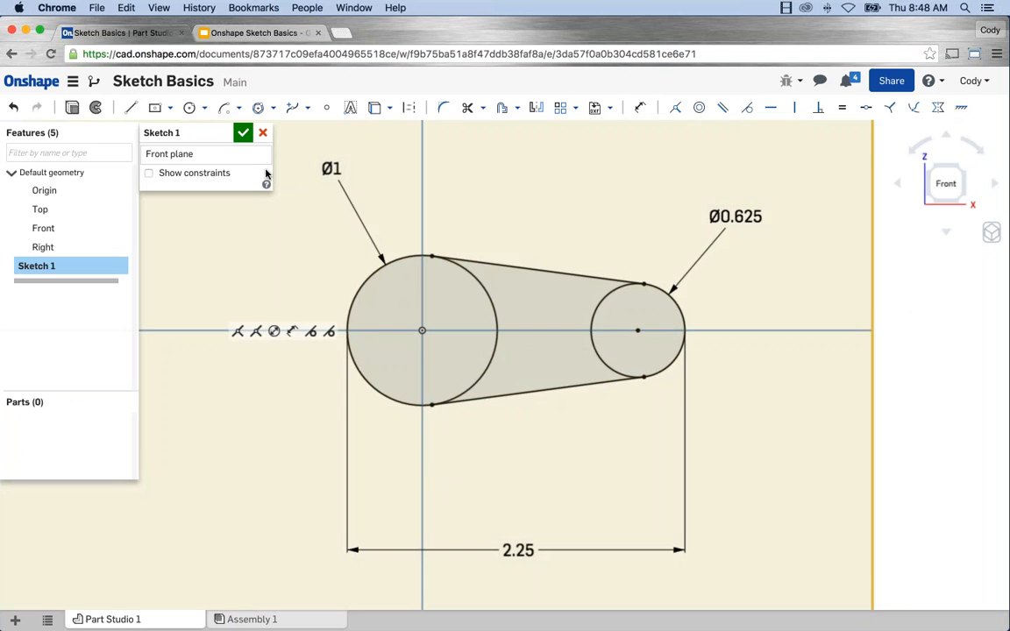
pyautogui.click(191, 113)
pyautogui.scroll(-3, 426, 254)
pyautogui.moveTo(427, 273); pyautogui.dragTo(447, 296, button='middle')
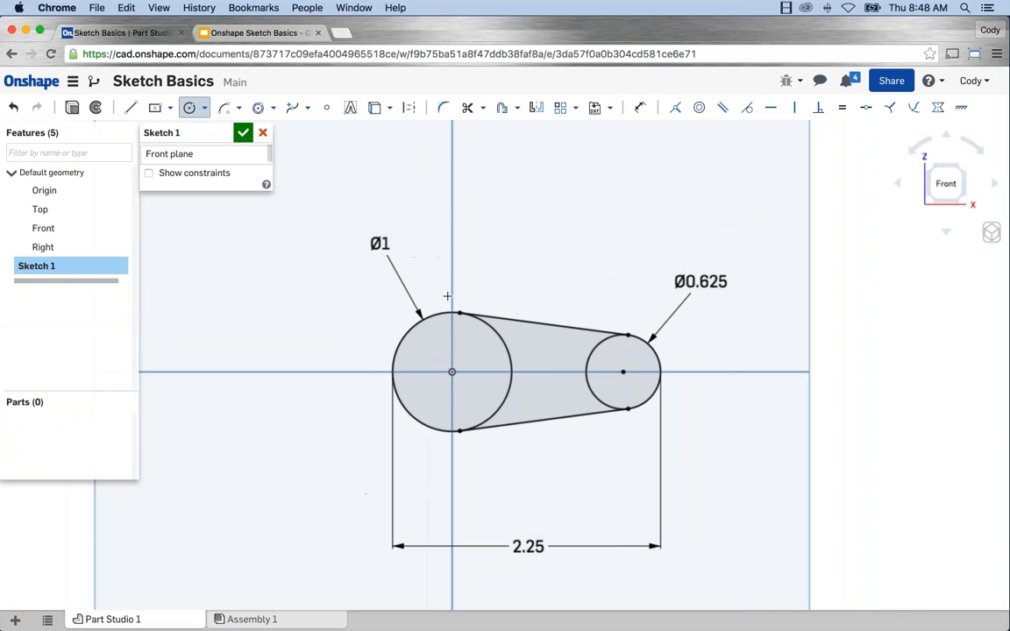
# Draw two small circles above the sketch and constrain them to equal size
pyautogui.click(439, 215)
pyautogui.click(457, 220)
pyautogui.click(625, 218)
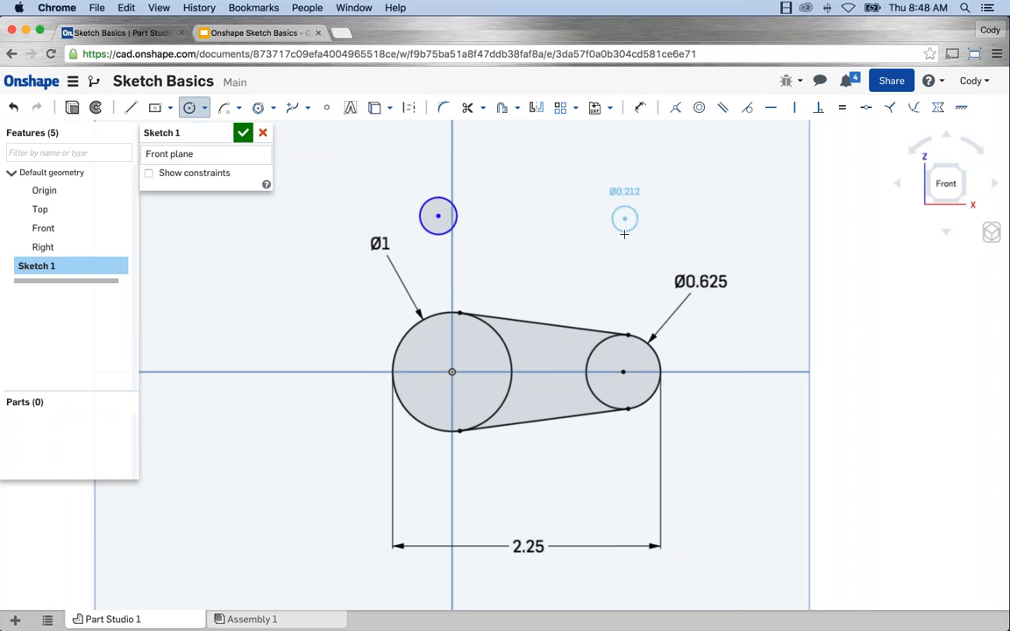
pyautogui.click(624, 233)
pyautogui.press('Escape')
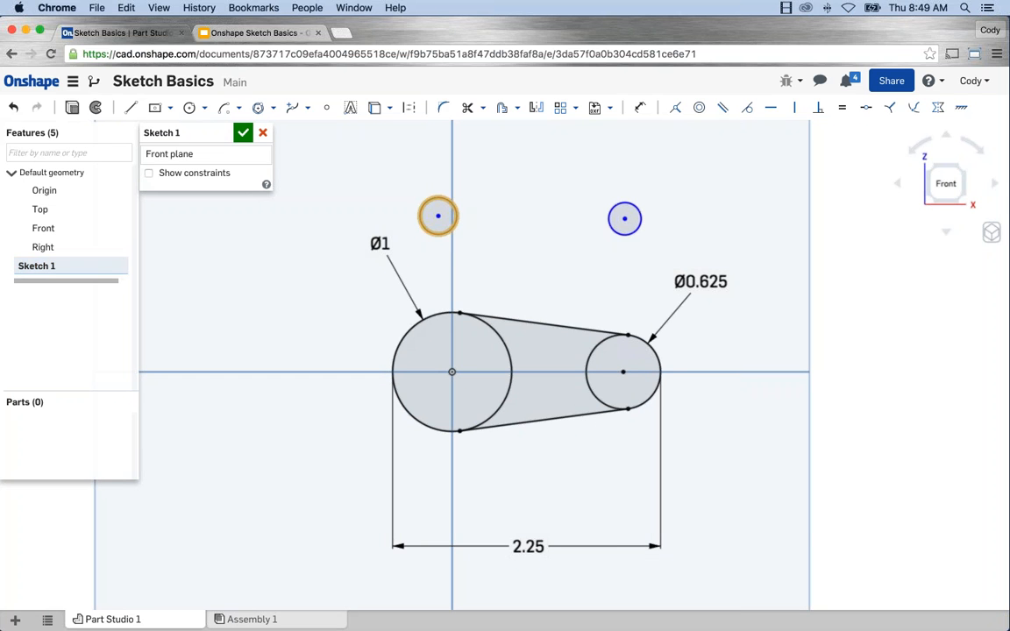
pyautogui.click(625, 234)
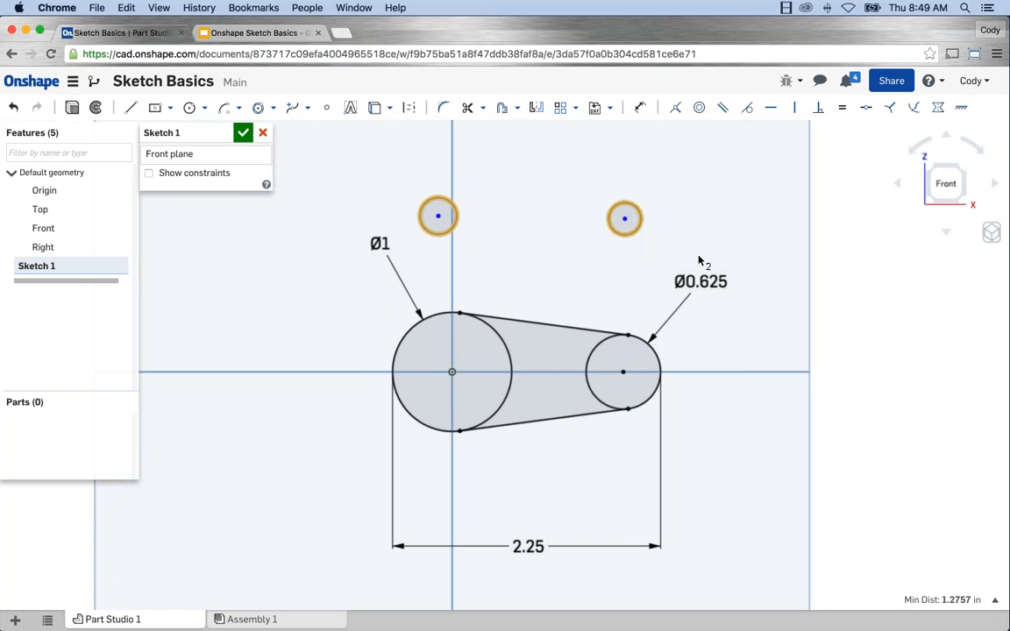
pyautogui.click(841, 110)
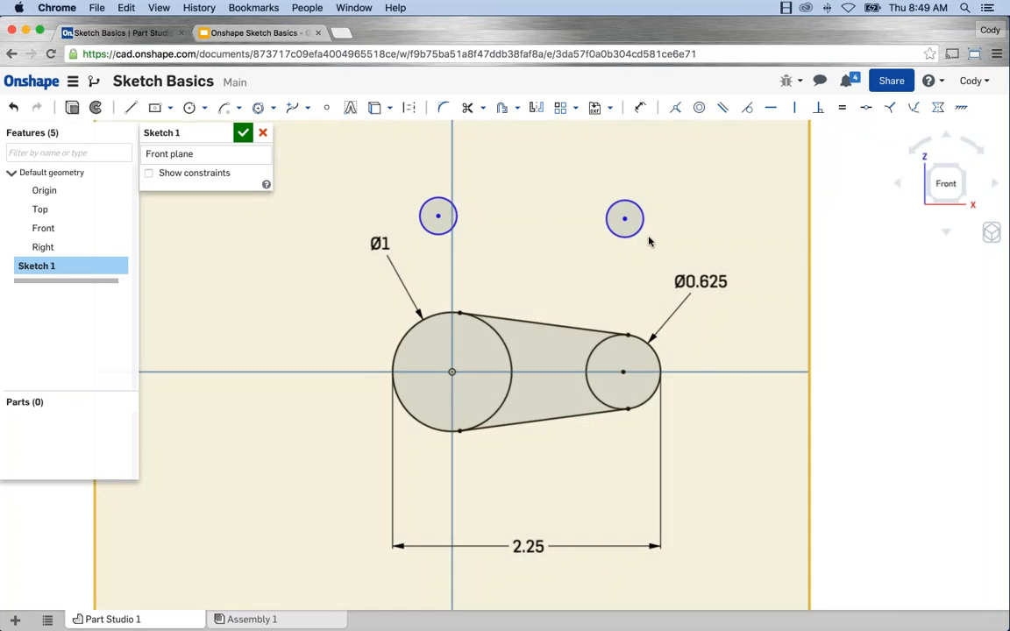
pyautogui.moveTo(637, 238)
pyautogui.mouseDown()
pyautogui.moveTo(647, 269)
pyautogui.moveTo(626, 222)
pyautogui.moveTo(643, 264)
pyautogui.moveTo(631, 226)
pyautogui.moveTo(633, 237)
pyautogui.mouseUp()
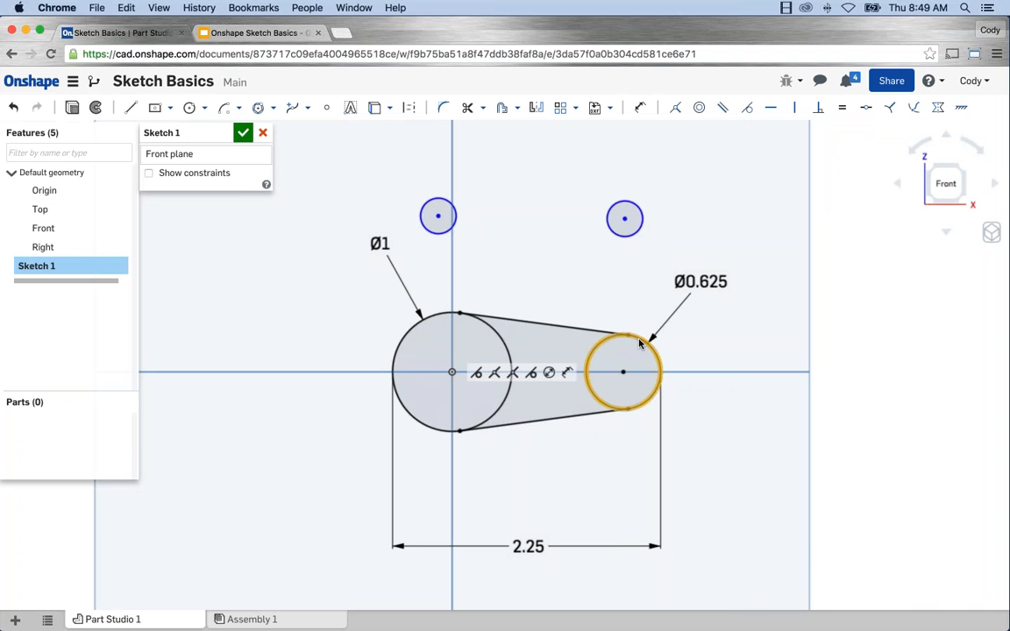
# Make the small circles concentric with the Ø0.625 and Ø1 circles respectively
pyautogui.click(639, 210)
pyautogui.click(647, 344)
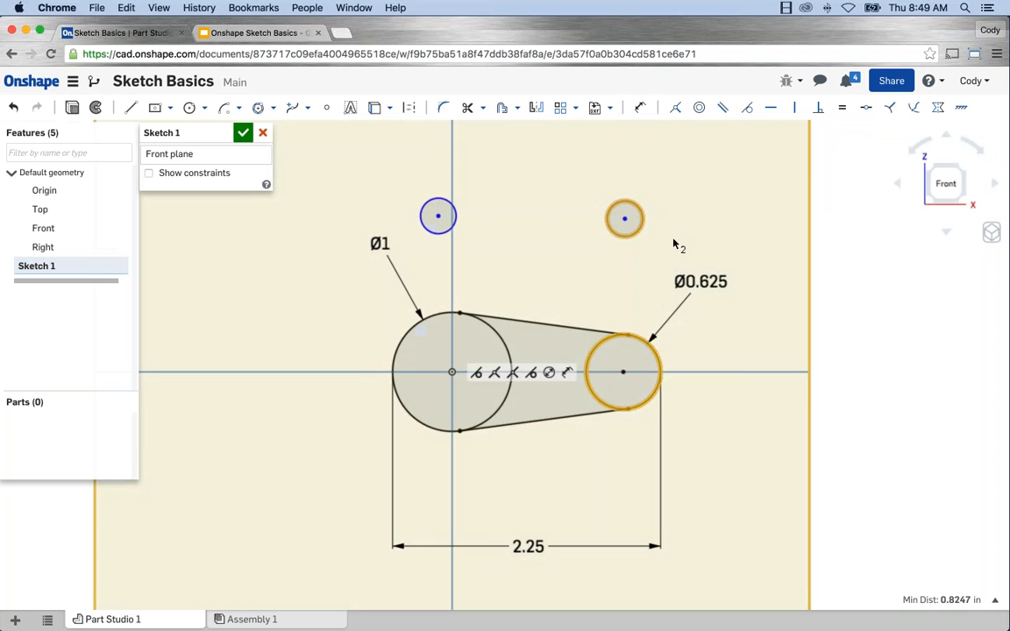
pyautogui.click(698, 107)
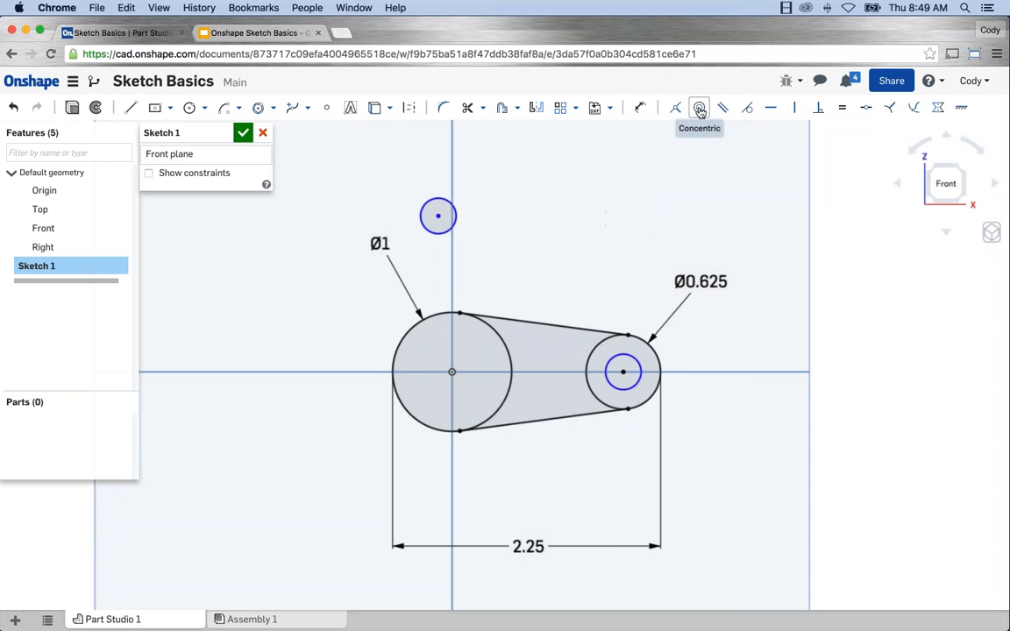
pyautogui.click(421, 216)
pyautogui.click(409, 329)
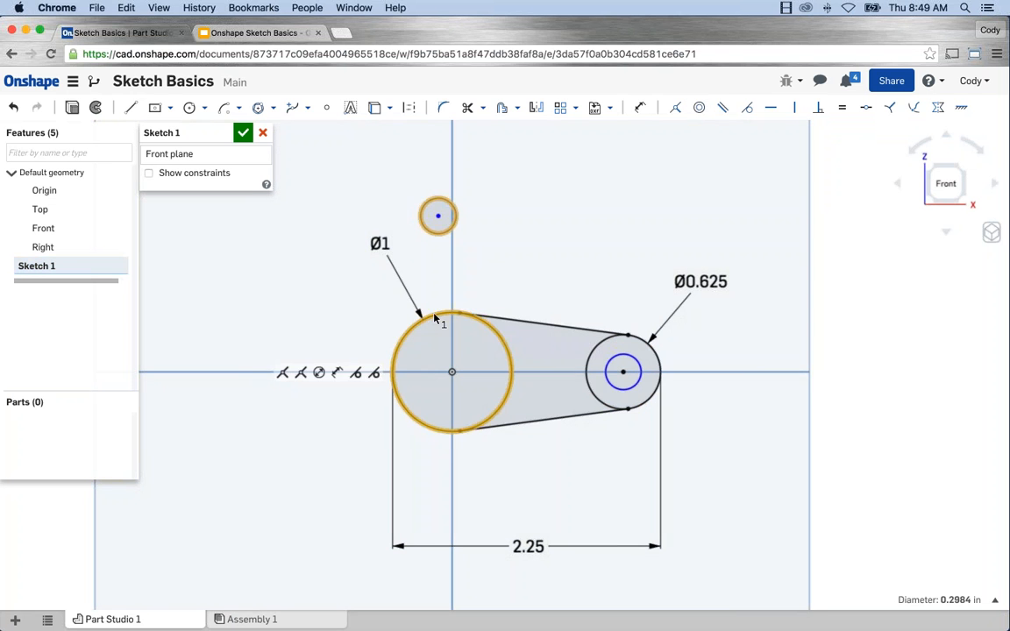
pyautogui.click(698, 109)
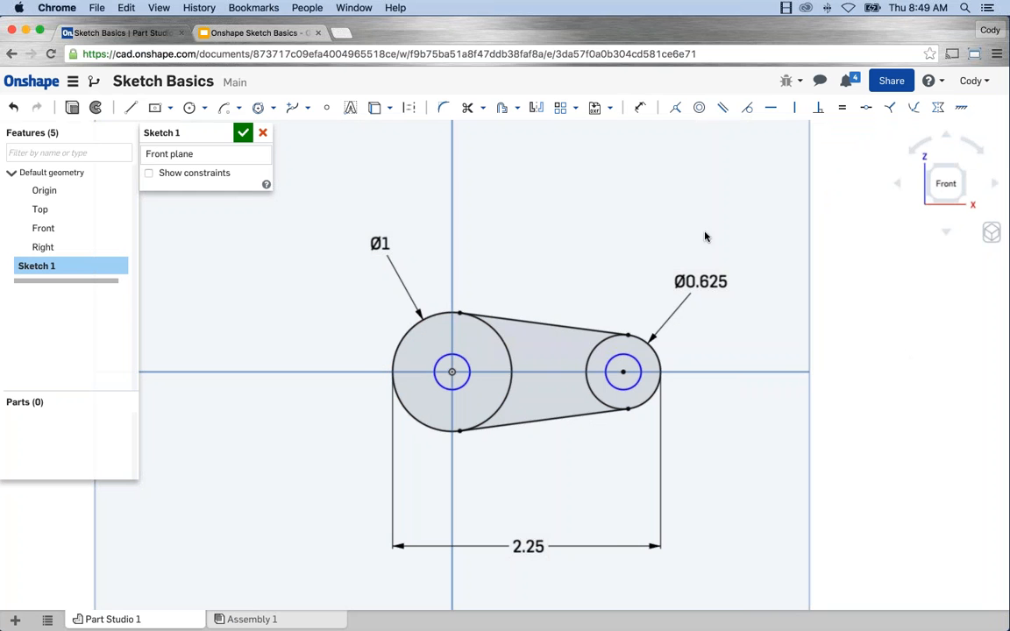
pyautogui.click(639, 107)
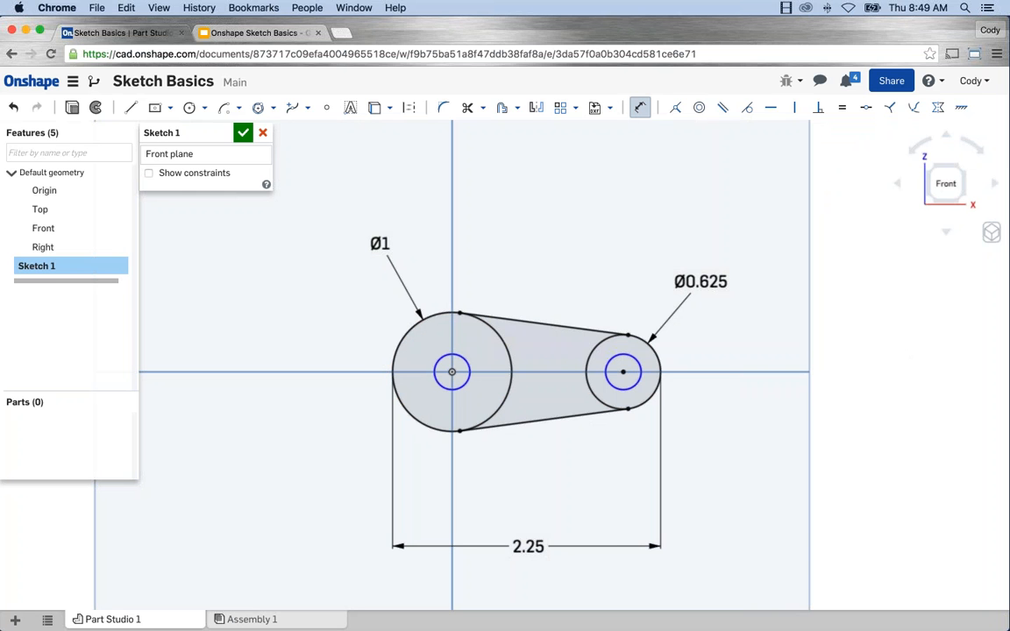
# Dimension the inner hub circle at Ø0.25, sizing both equal hole circles
pyautogui.click(639, 366)
pyautogui.click(871, 351)
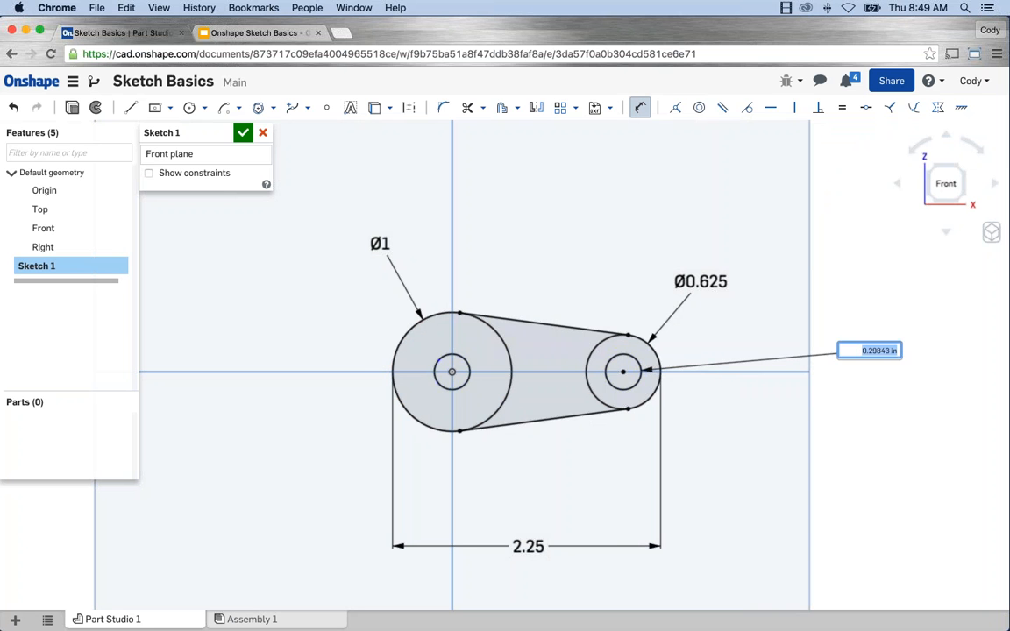
pyautogui.write('0.25')
pyautogui.press('Return')
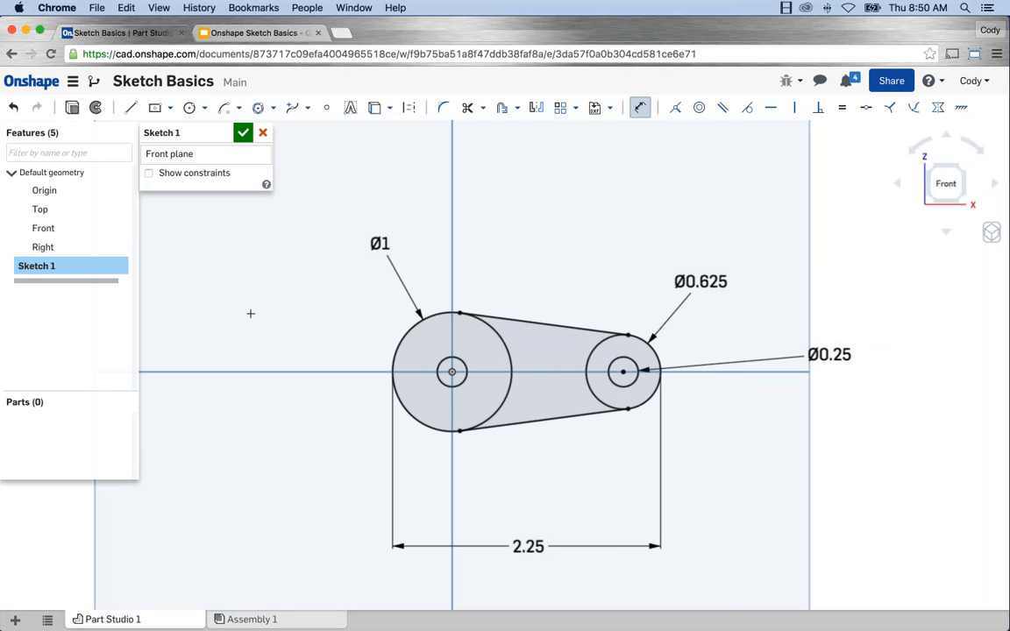
# Review the sketch constraints, close Sketch 1, and switch to the isometric view
pyautogui.click(149, 174)
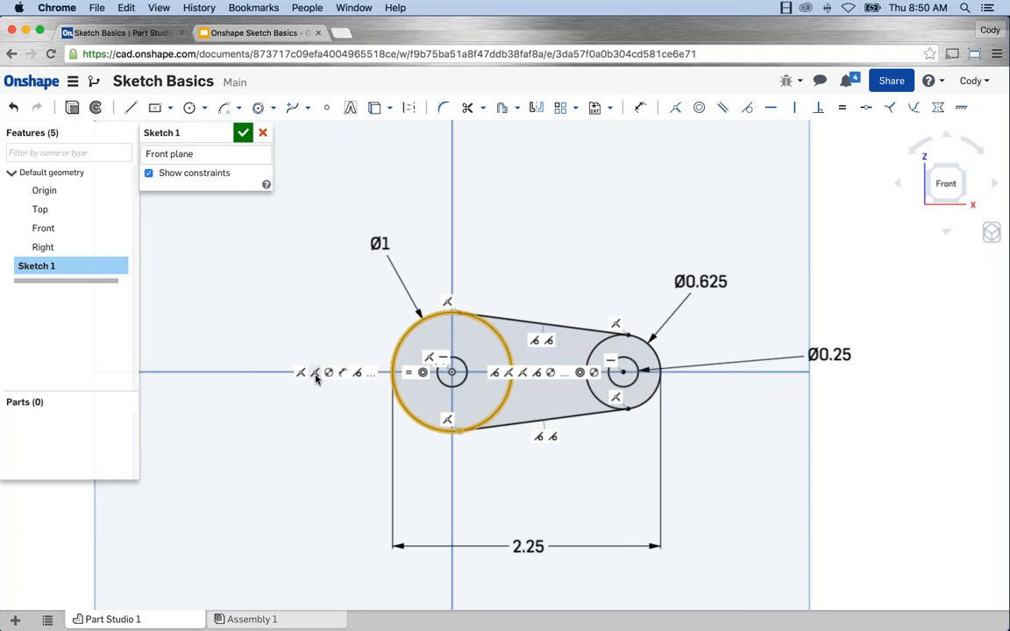
pyautogui.click(149, 173)
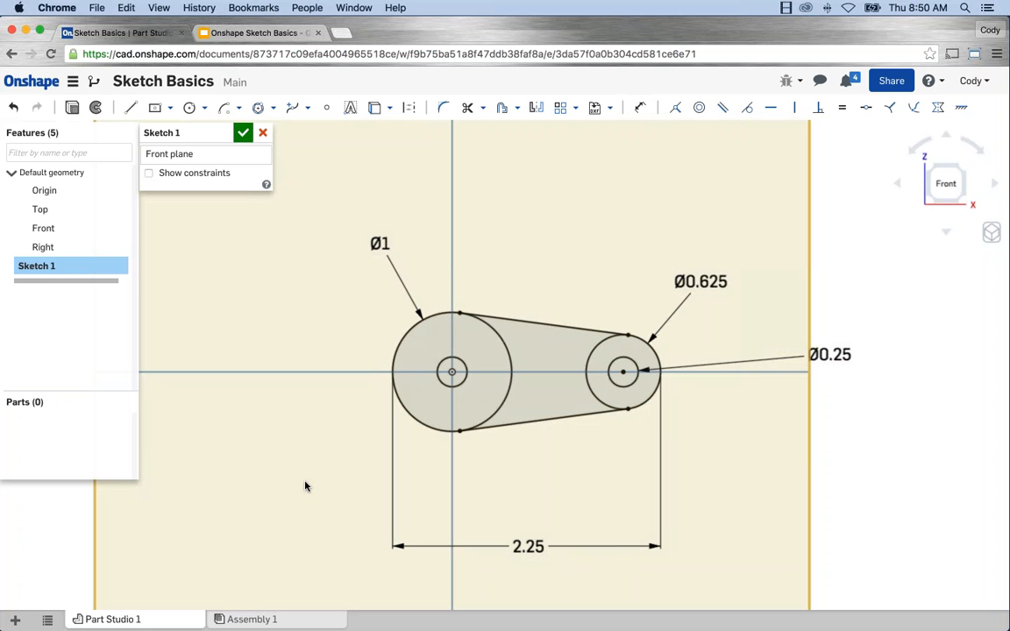
pyautogui.click(242, 133)
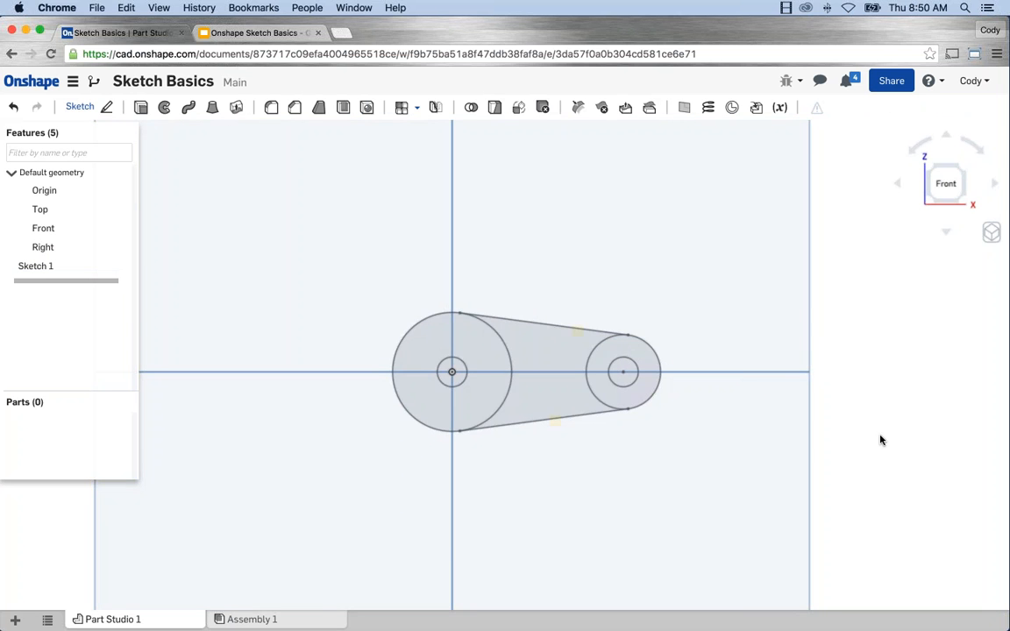
pyautogui.scroll(-3, 864, 445)
pyautogui.hotkey('shift', '7')
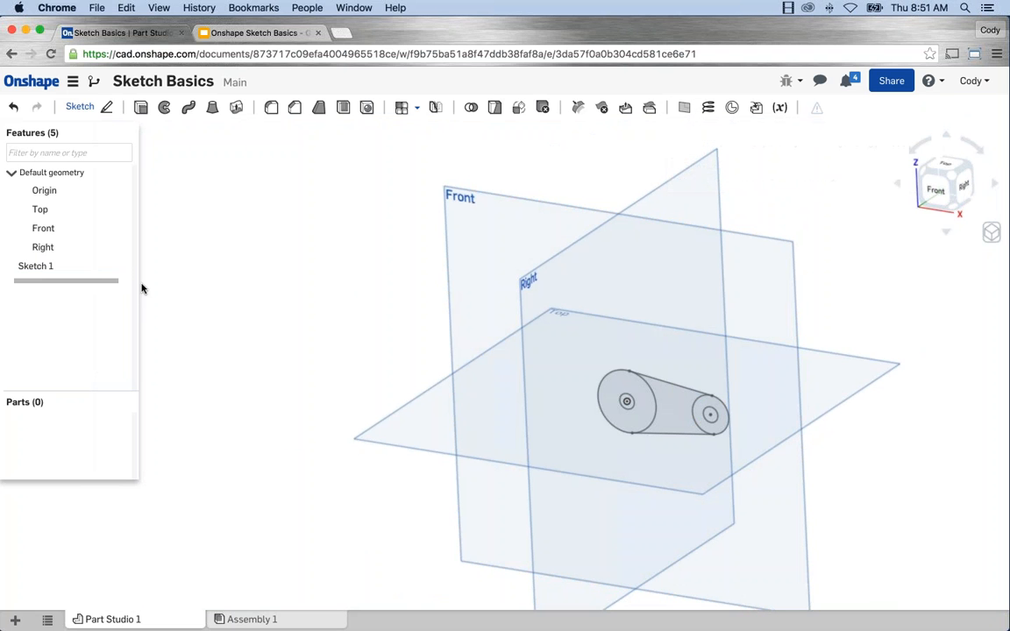
# Extrude Sketch 1 blind 1 in into Part 1 with two through-holes
pyautogui.click(35, 266)
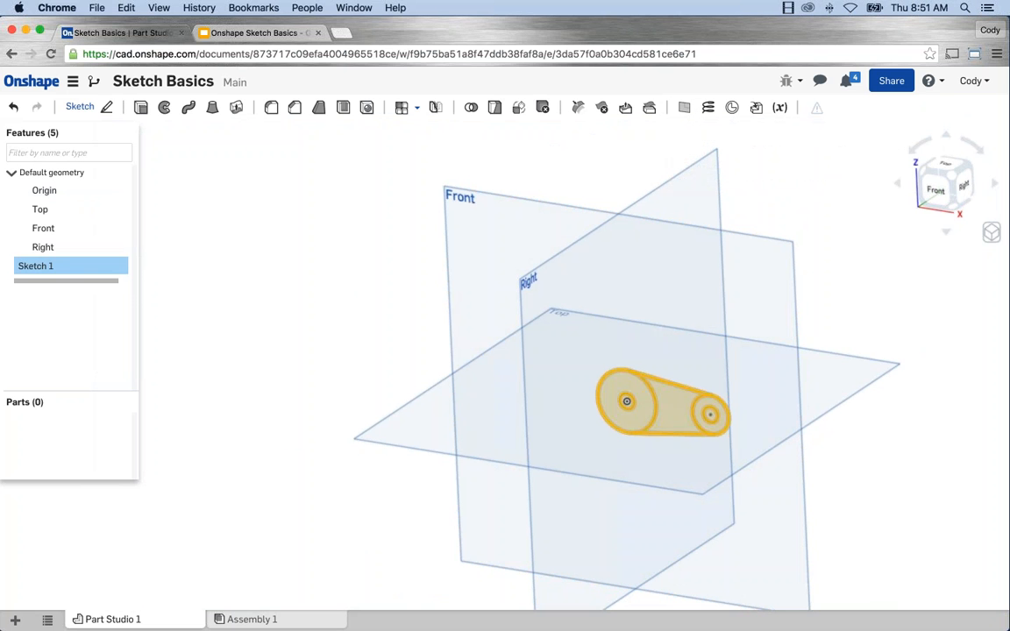
pyautogui.click(140, 107)
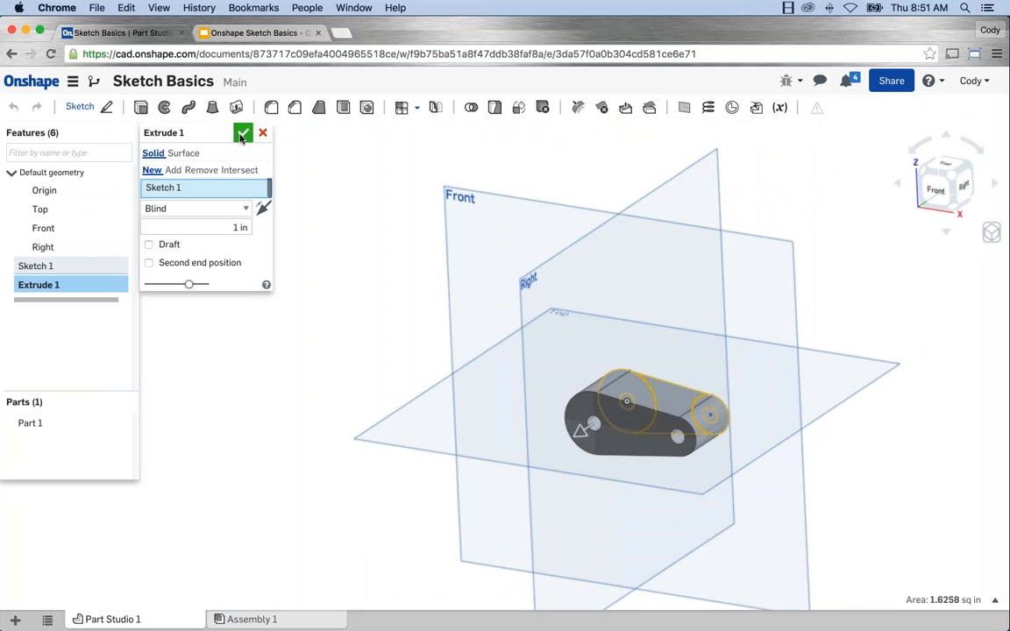
pyautogui.click(244, 134)
pyautogui.moveTo(334, 320); pyautogui.dragTo(266, 321, button='middle')
pyautogui.scroll(3, 560, 415)
pyautogui.scroll(1, 561, 416)
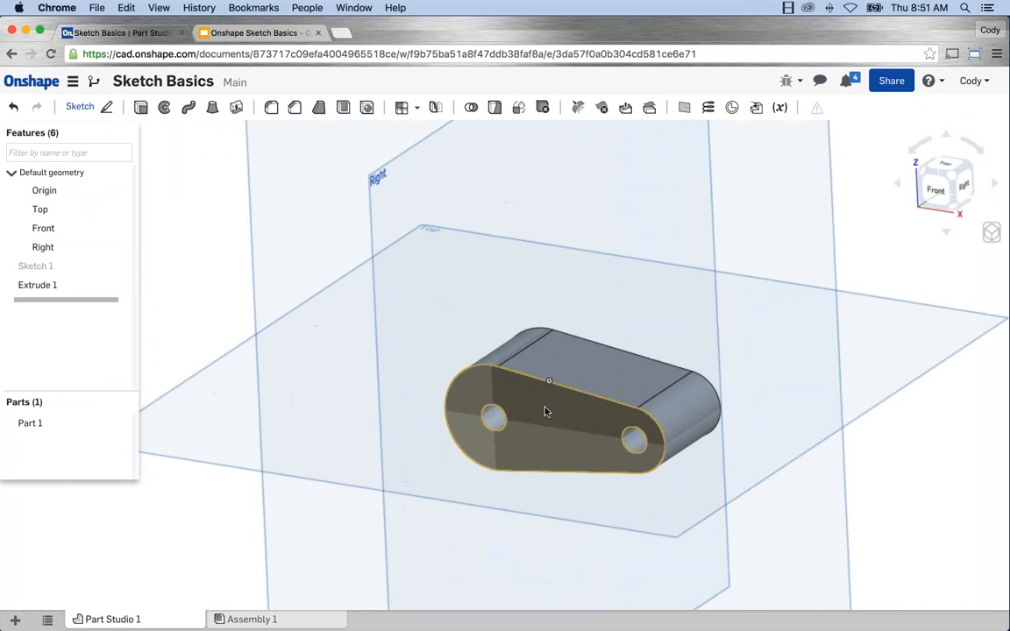
pyautogui.click(534, 405)
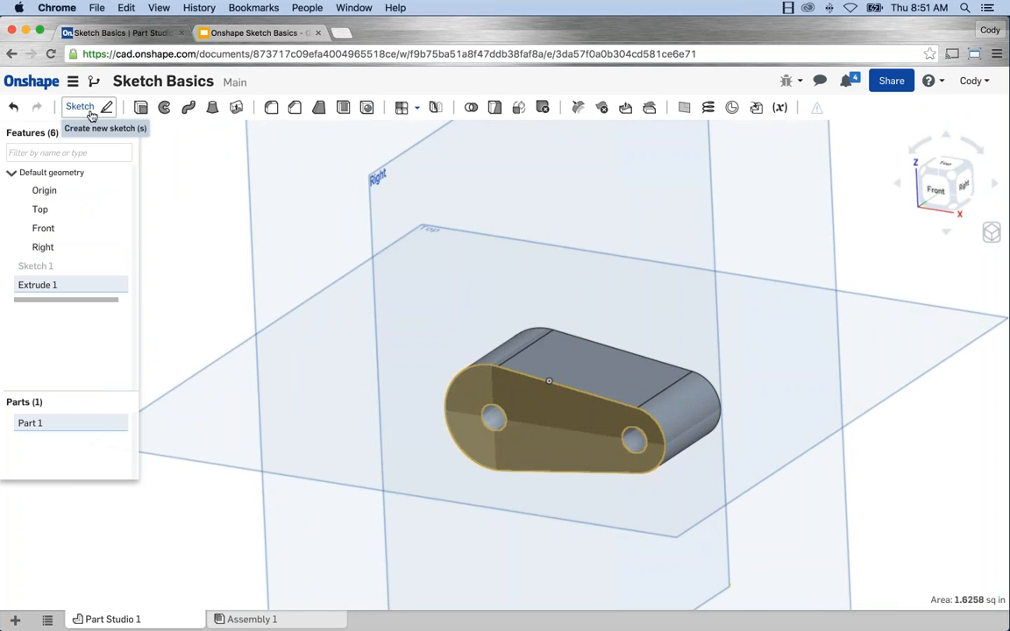
pyautogui.scroll(-2, 229, 268)
pyautogui.moveTo(230, 268); pyautogui.dragTo(295, 291, button='middle')
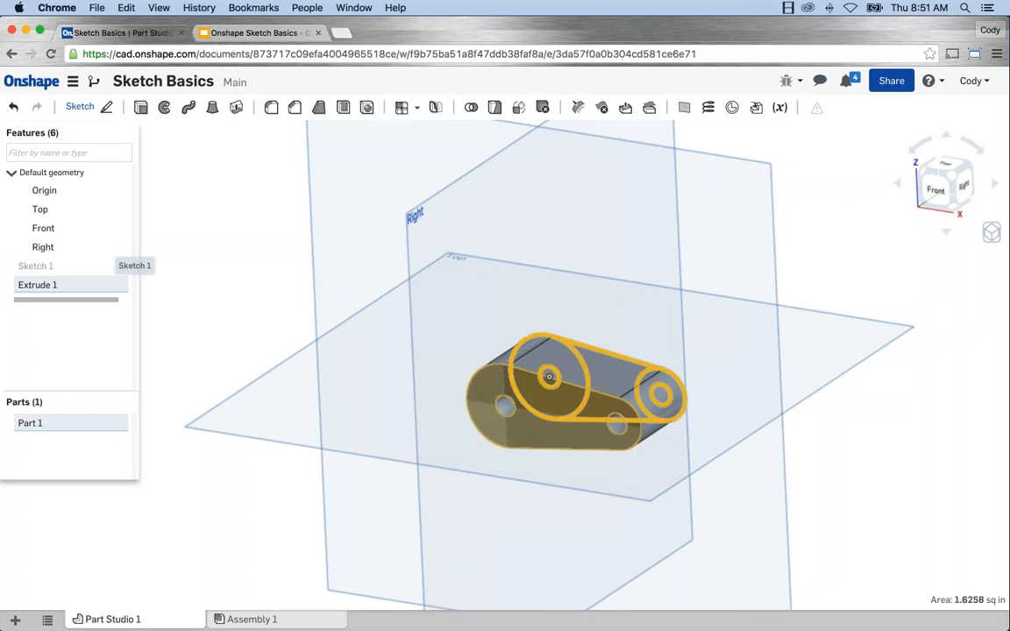
pyautogui.scroll(-5, 255, 296)
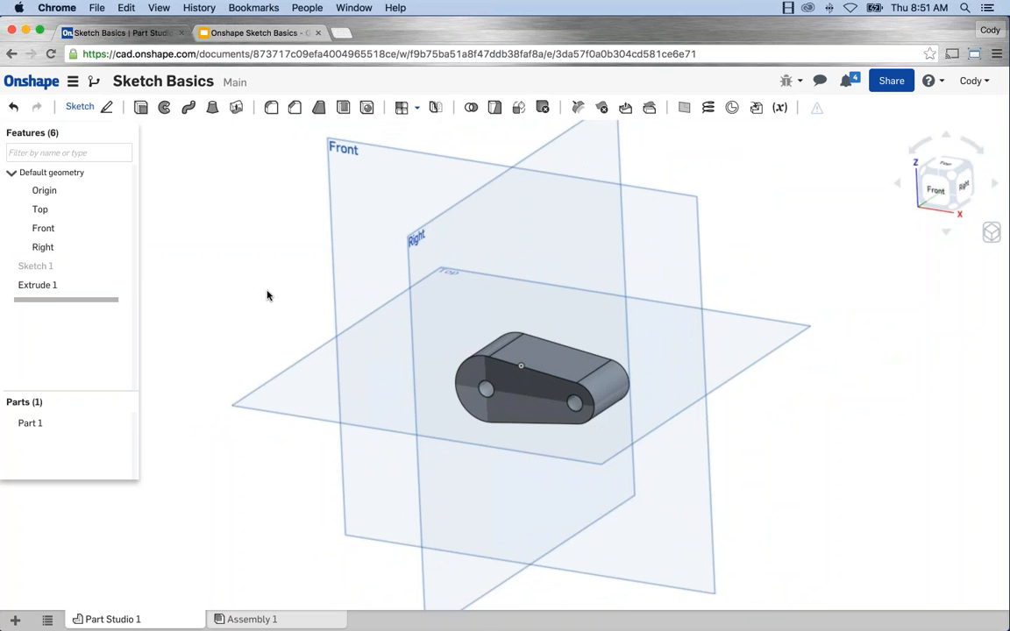
pyautogui.scroll(-1, 266, 291)
pyautogui.moveTo(283, 266); pyautogui.dragTo(303, 262, button='middle')
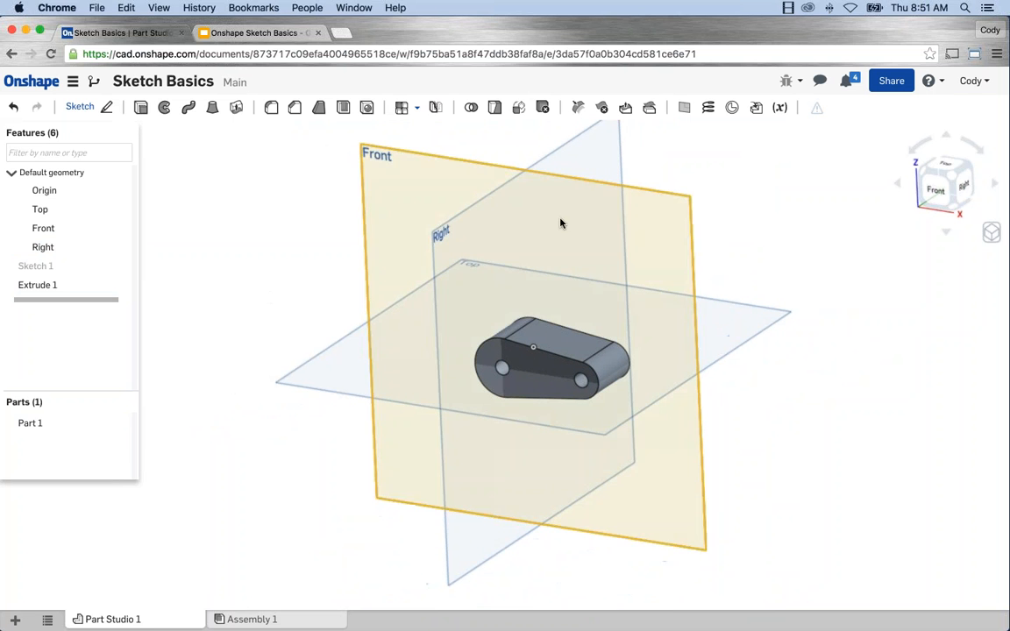
# Start an Offset plane referencing the part's front face
pyautogui.click(684, 109)
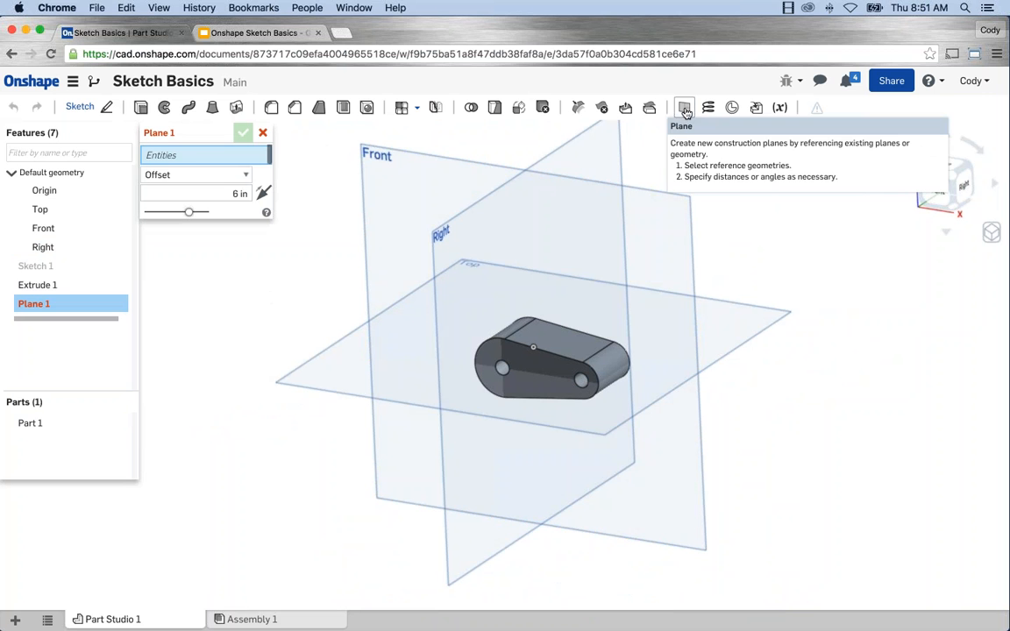
pyautogui.click(182, 176)
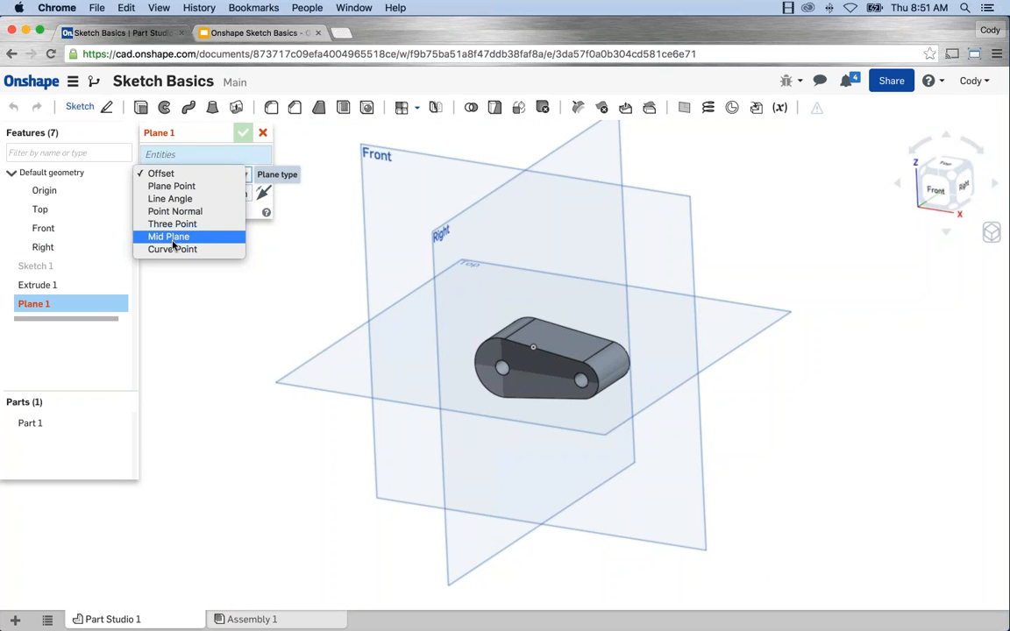
pyautogui.click(174, 175)
pyautogui.moveTo(229, 312); pyautogui.dragTo(190, 323, button='right')
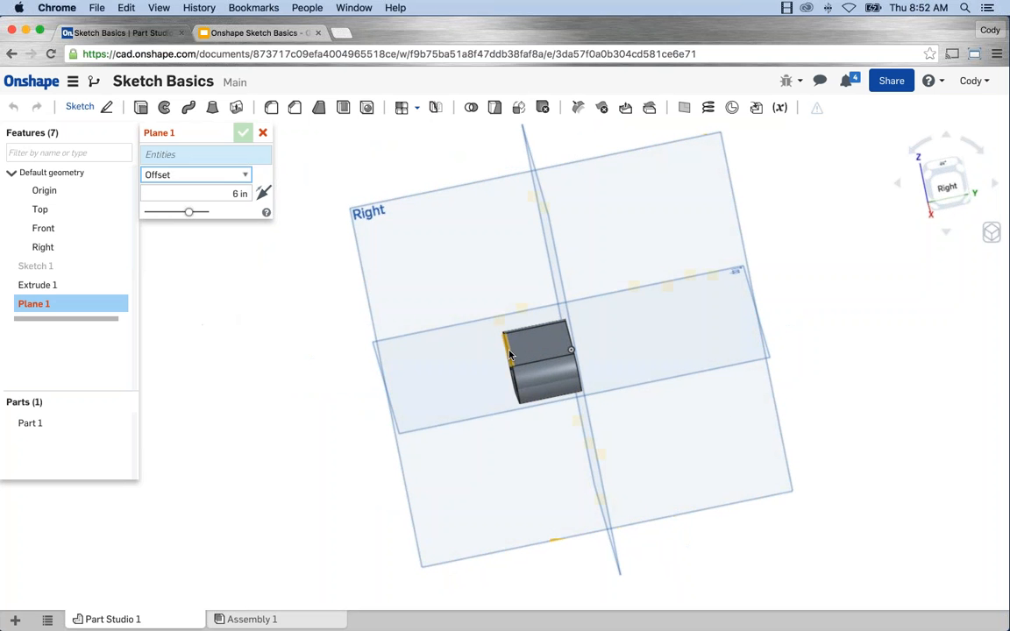
pyautogui.moveTo(215, 370); pyautogui.dragTo(255, 369, button='right')
pyautogui.scroll(3, 543, 390)
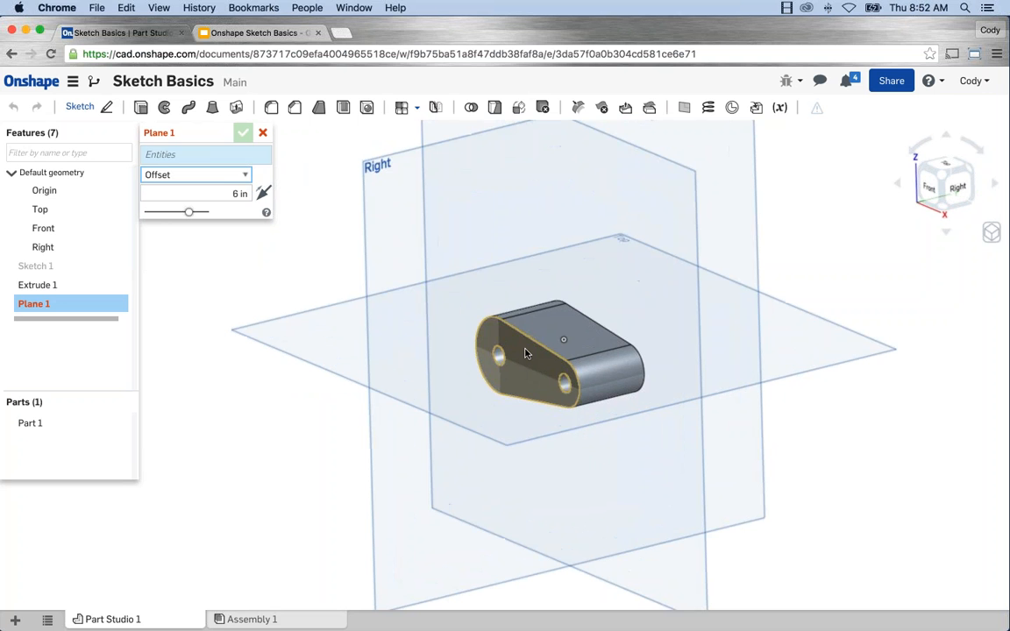
pyautogui.click(526, 353)
pyautogui.moveTo(354, 412); pyautogui.dragTo(325, 419, button='right')
pyautogui.scroll(-4, 326, 419)
pyautogui.moveTo(326, 419); pyautogui.dragTo(466, 393, button='middle')
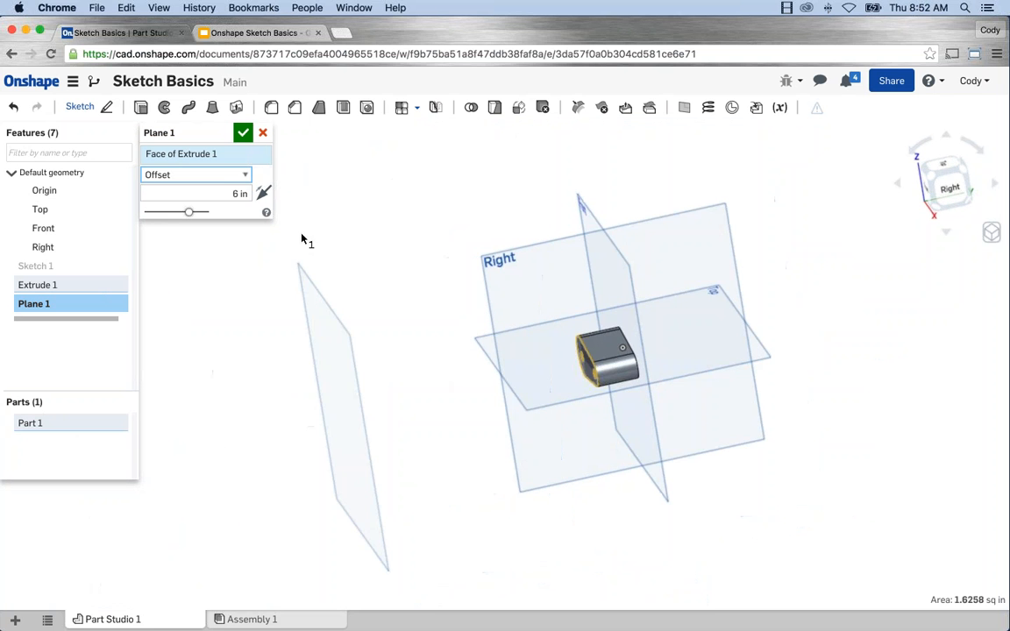
# Set the plane's offset distance to 4 in
pyautogui.click(240, 193)
pyautogui.moveTo(244, 192); pyautogui.dragTo(261, 192)
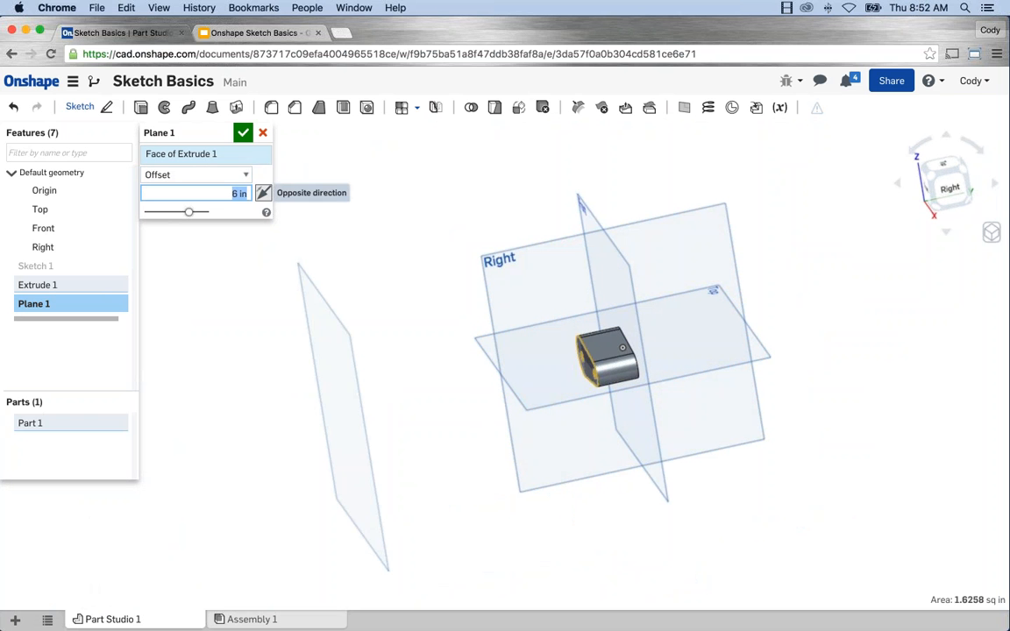
pyautogui.write('4')
pyautogui.press('Return')
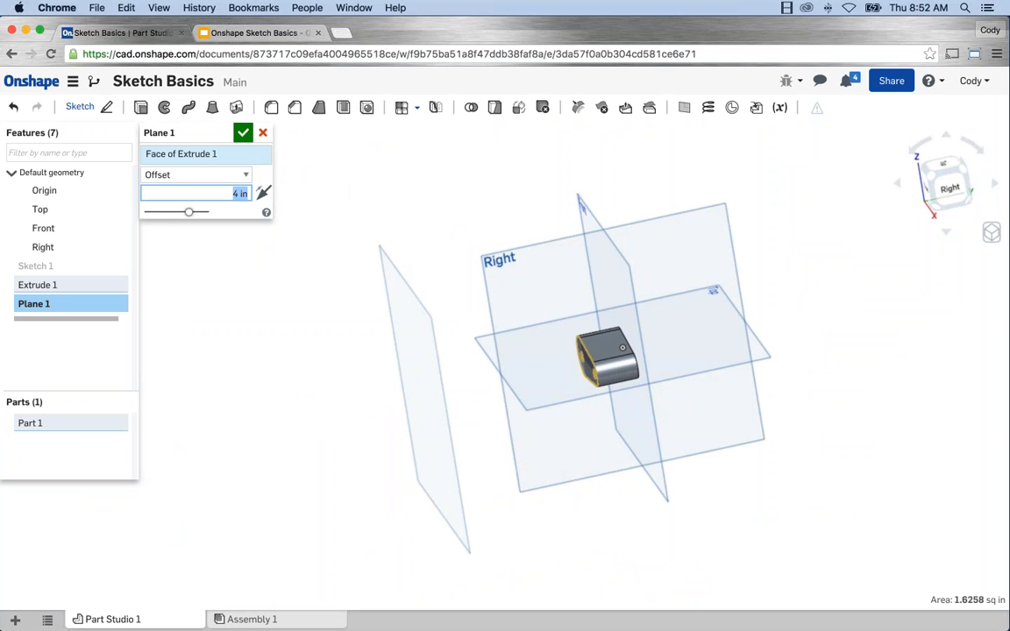
pyautogui.moveTo(387, 273); pyautogui.dragTo(419, 279, button='right')
# Change the plane to Plane Point type through the Right plane and a part corner
pyautogui.click(214, 173)
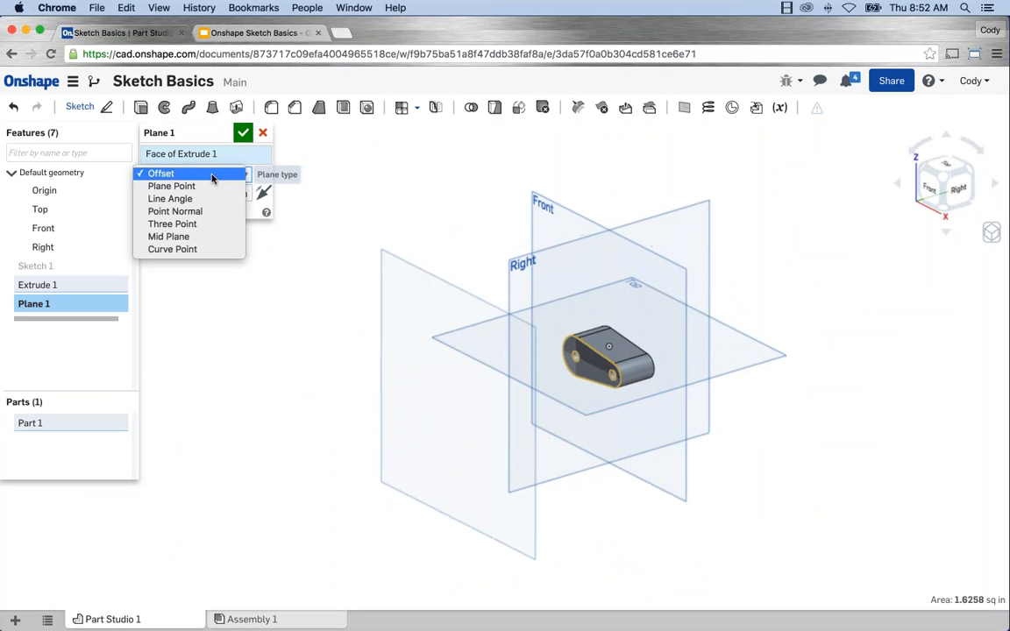
pyautogui.click(180, 187)
pyautogui.moveTo(410, 357); pyautogui.dragTo(411, 369, button='right')
pyautogui.click(266, 155)
pyautogui.click(688, 209)
pyautogui.moveTo(707, 340); pyautogui.dragTo(735, 352, button='right')
pyautogui.scroll(5, 675, 384)
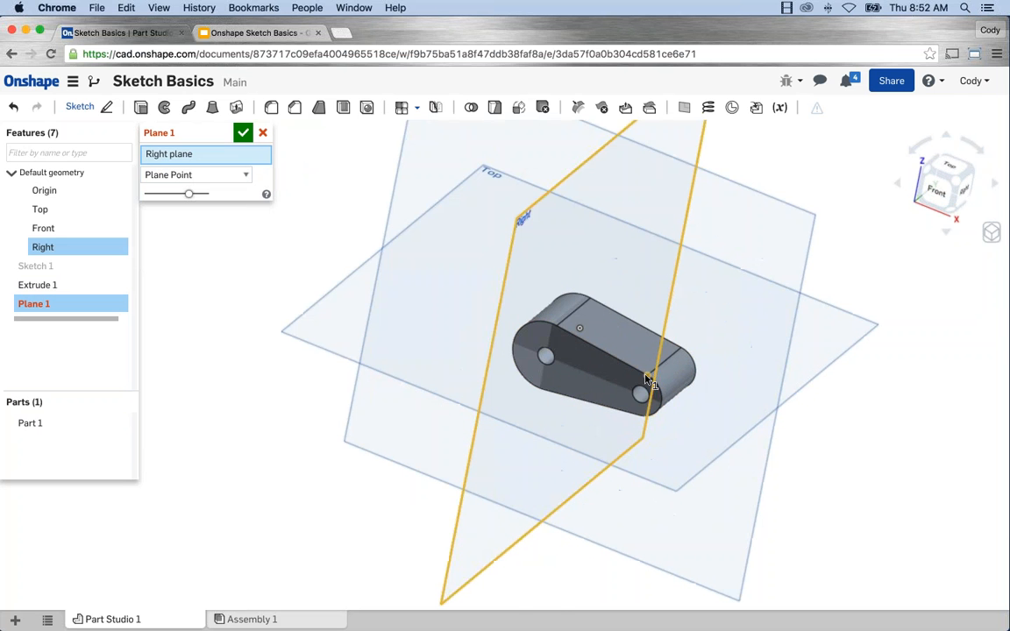
pyautogui.click(647, 375)
pyautogui.moveTo(681, 403); pyautogui.dragTo(575, 411, button='right')
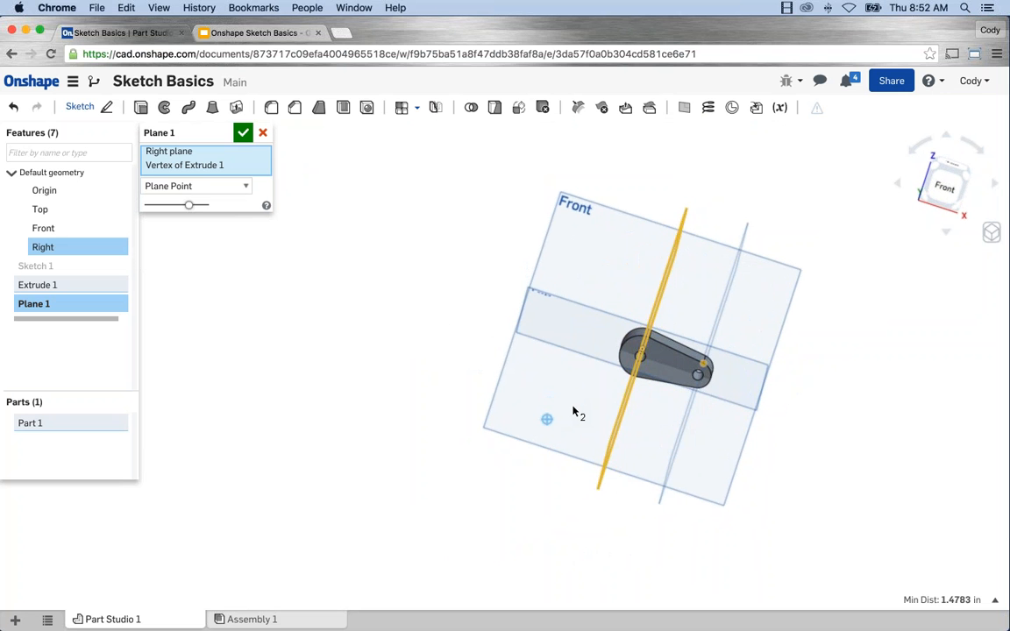
pyautogui.moveTo(574, 412); pyautogui.dragTo(524, 422, button='right')
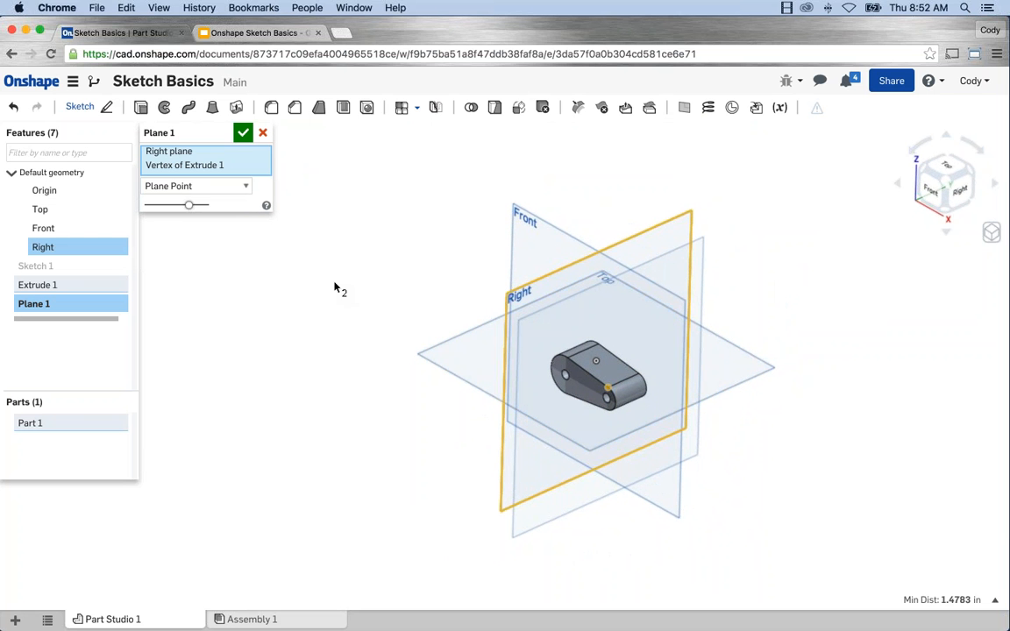
# Cancel the new plane, leaving only Sketch 1 and Extrude 1
pyautogui.click(230, 187)
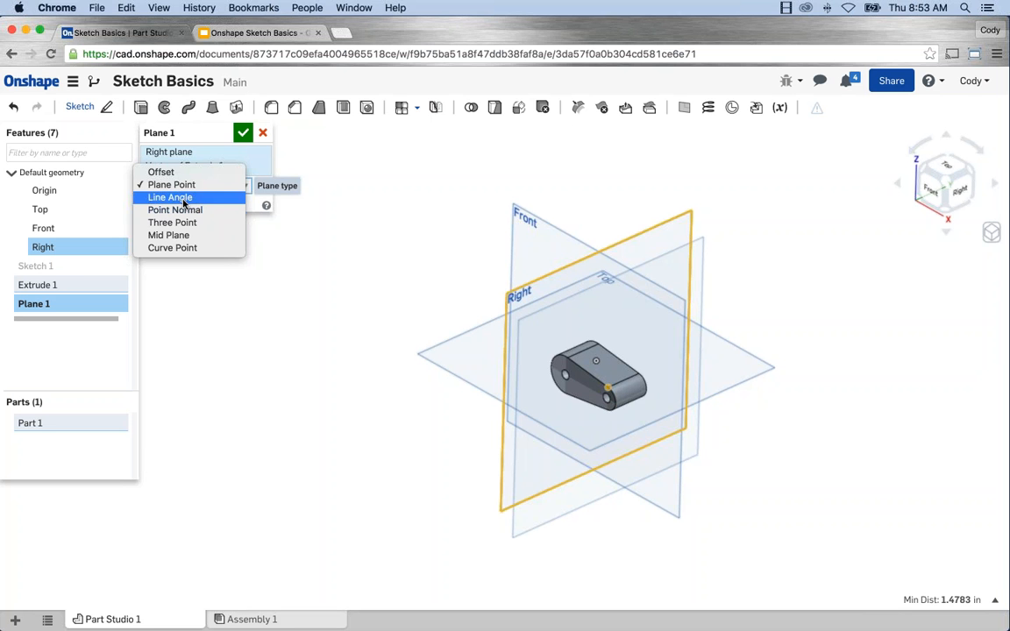
pyautogui.click(262, 132)
pyautogui.click(262, 132)
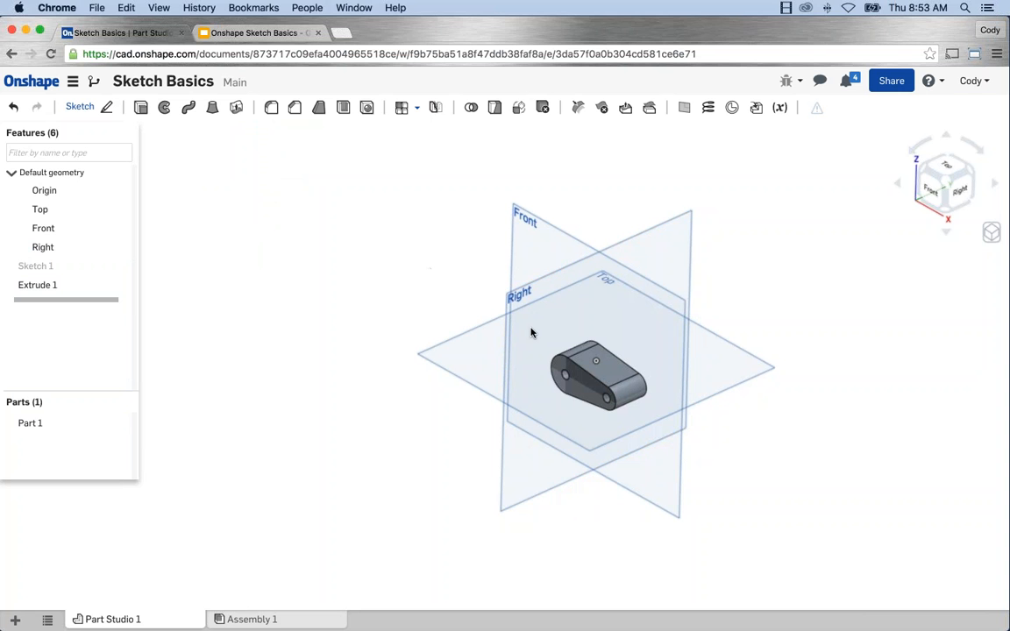
# Create a variable named Bore with value 0.25 and drag it above Sketch 1 in the feature list
pyautogui.scroll(5, 403, 295)
pyautogui.scroll(4, 367, 287)
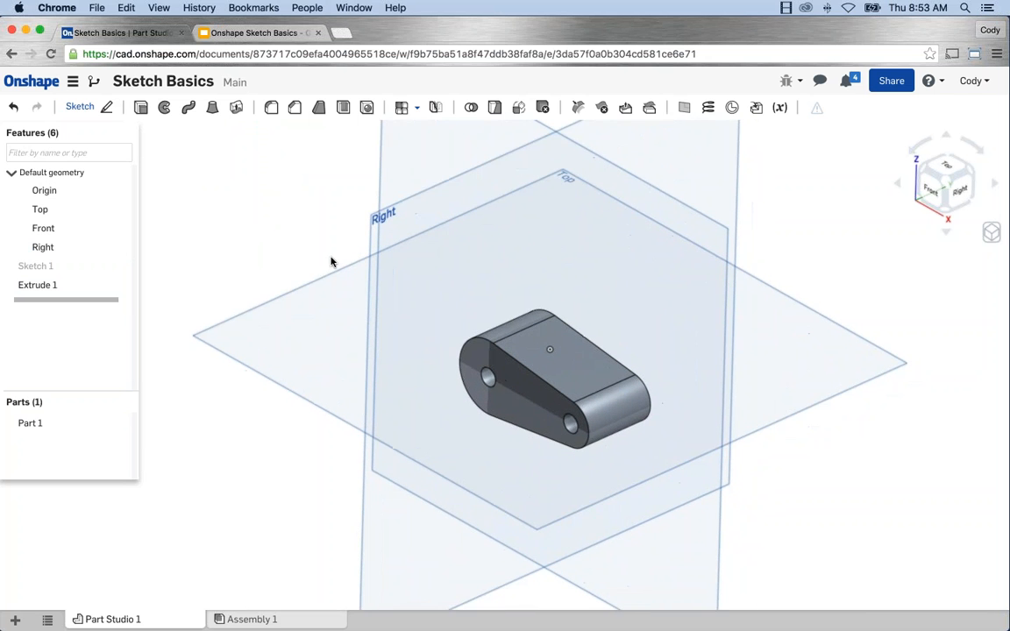
pyautogui.click(780, 108)
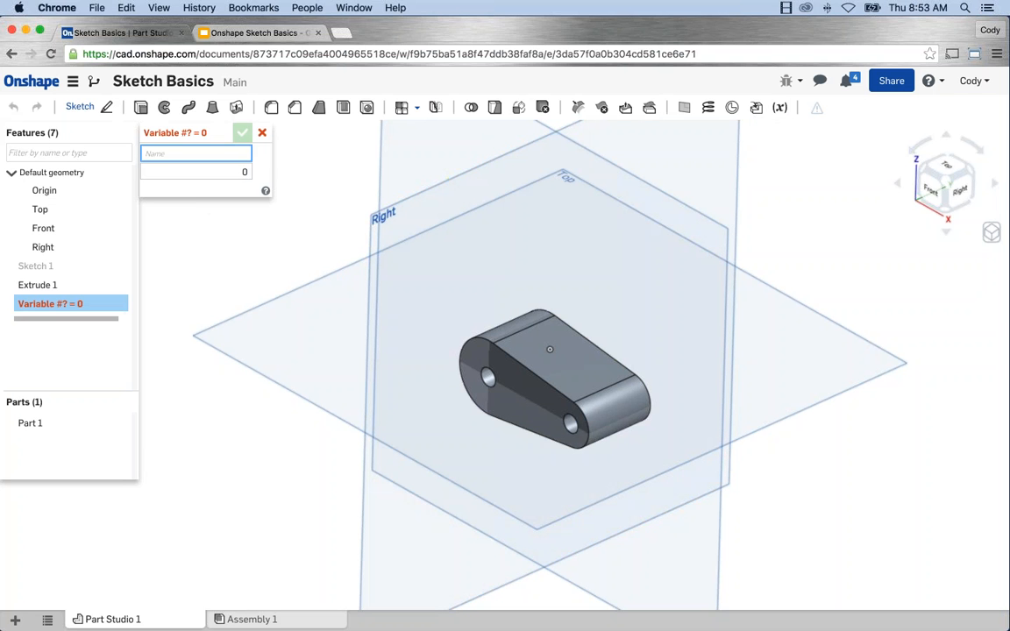
pyautogui.write('Bore')
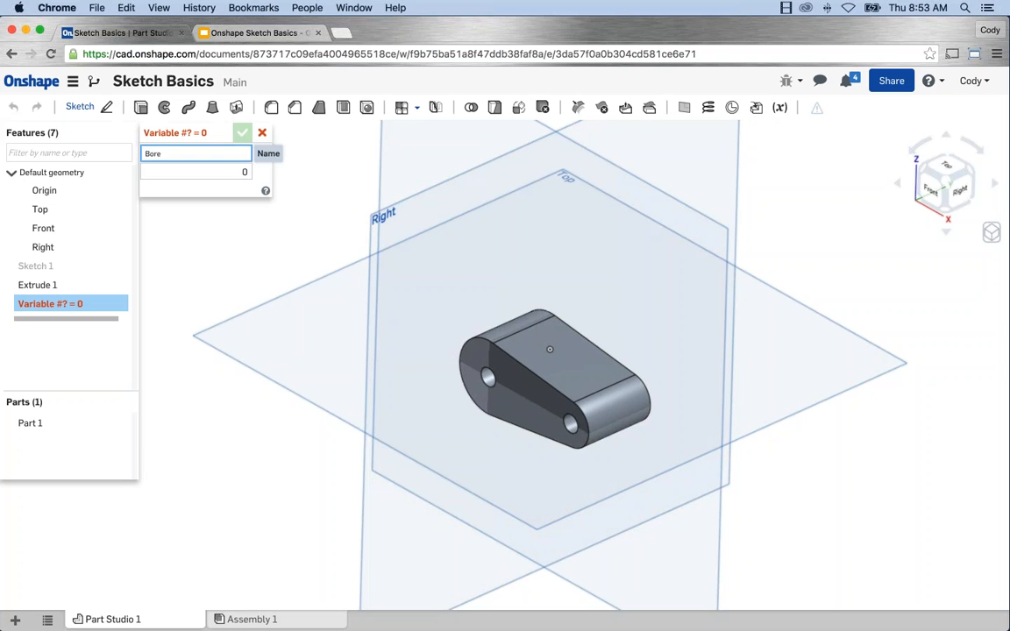
pyautogui.click(186, 171)
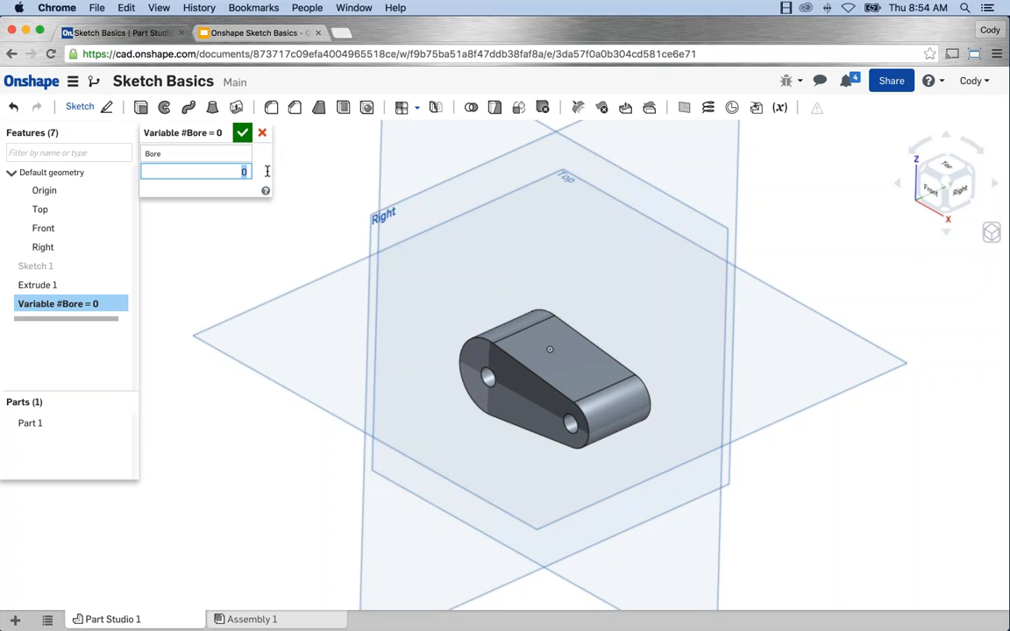
pyautogui.write('.25')
pyautogui.click(243, 133)
pyautogui.moveTo(87, 303); pyautogui.dragTo(97, 266)
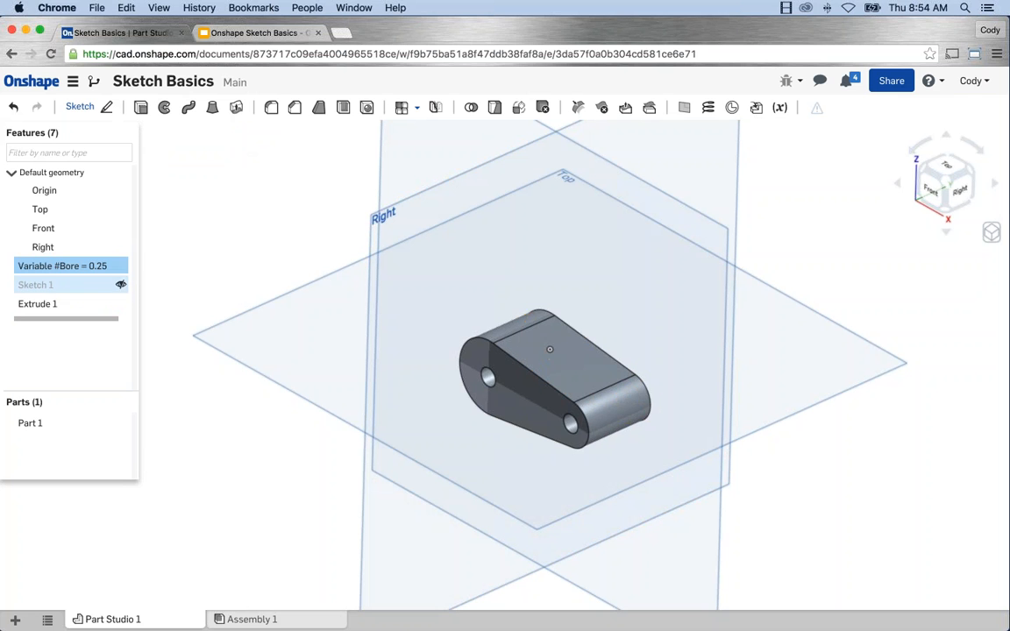
# Edit Sketch 1, set the Ø0.25 hole diameter dimension to #Bore, and close the sketch
pyautogui.rightClick(45, 286)
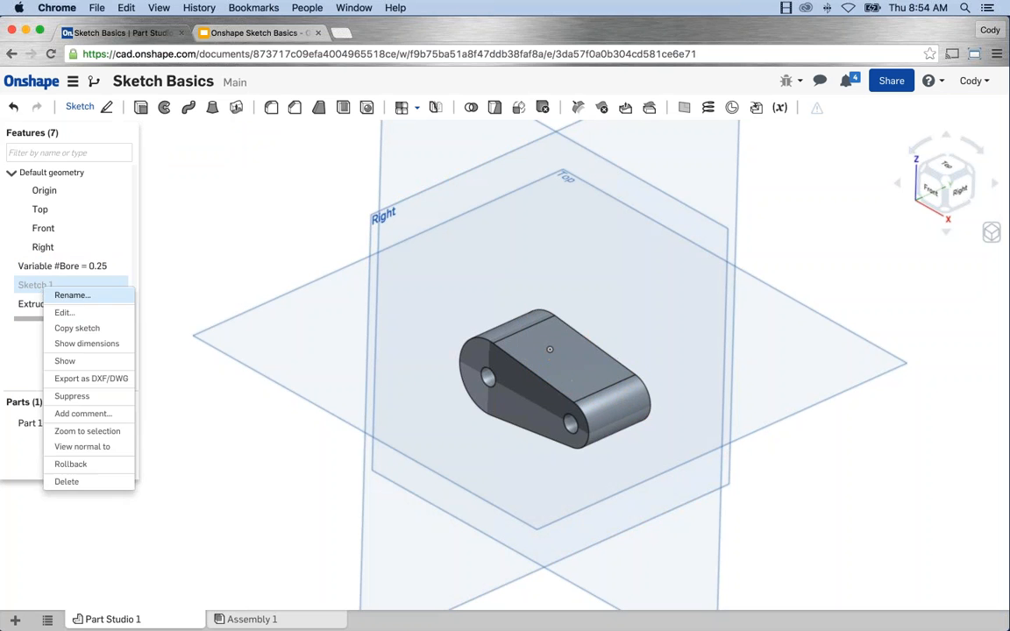
pyautogui.click(65, 312)
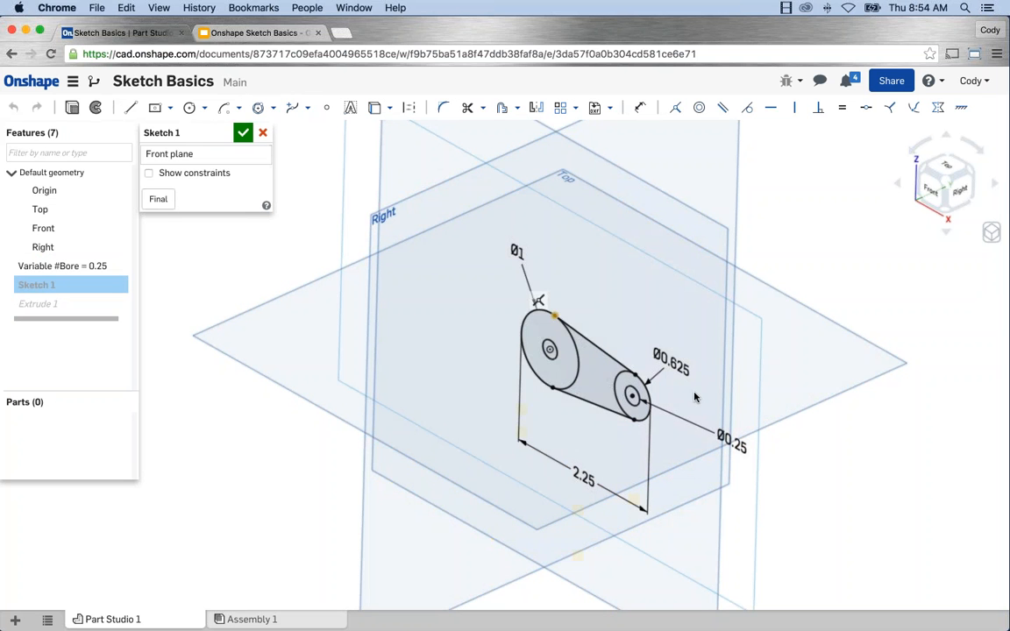
pyautogui.doubleClick(731, 441)
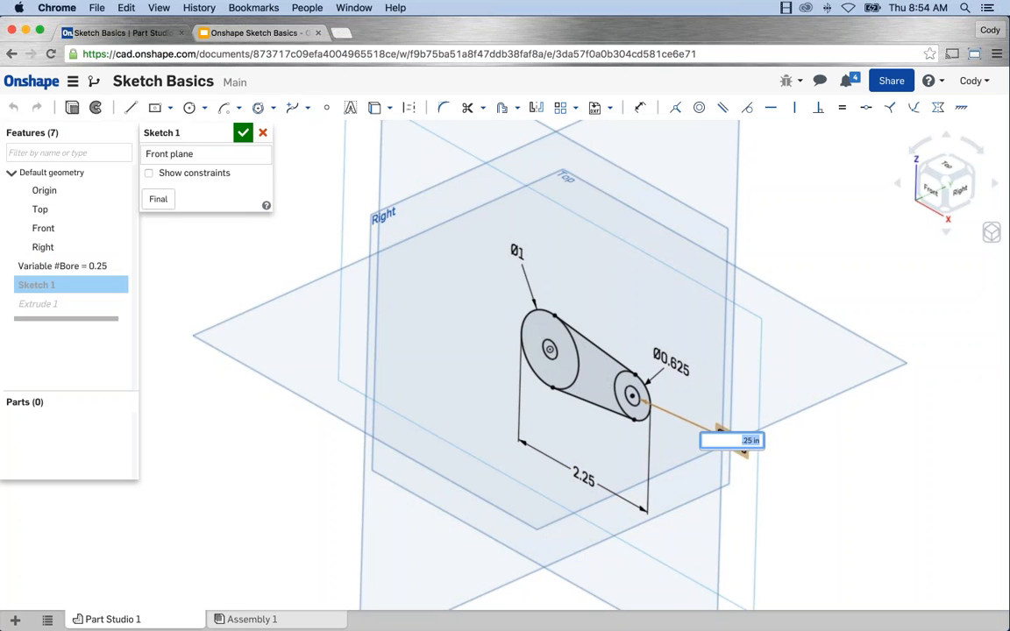
pyautogui.write('#borebore')
pyautogui.press('BackSpace')
pyautogui.press('BackSpace')
pyautogui.press('BackSpace')
pyautogui.press('BackSpace')
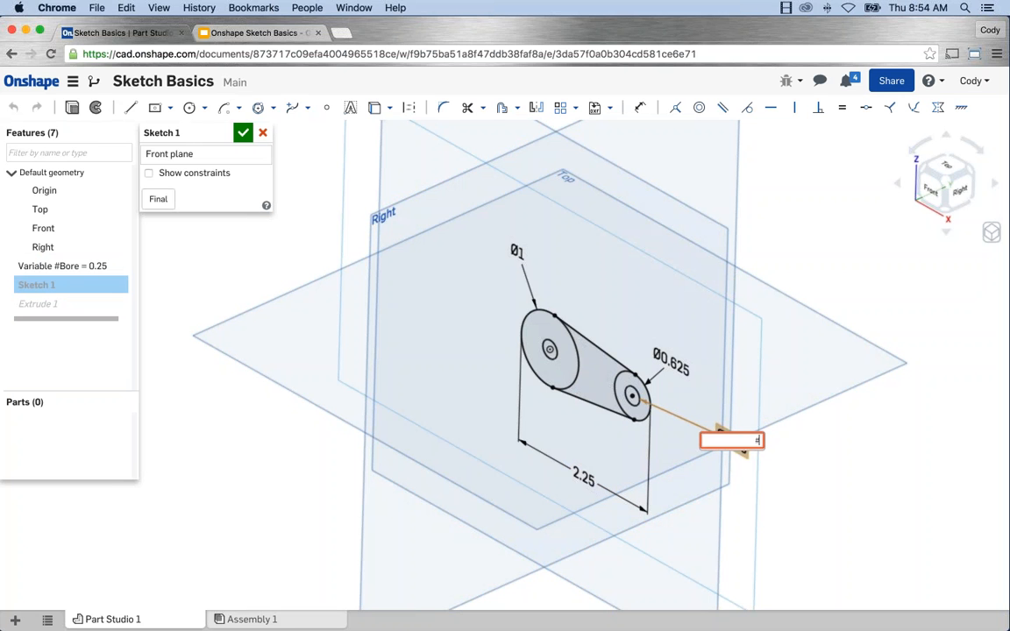
pyautogui.write('#Bore')
pyautogui.press('Return')
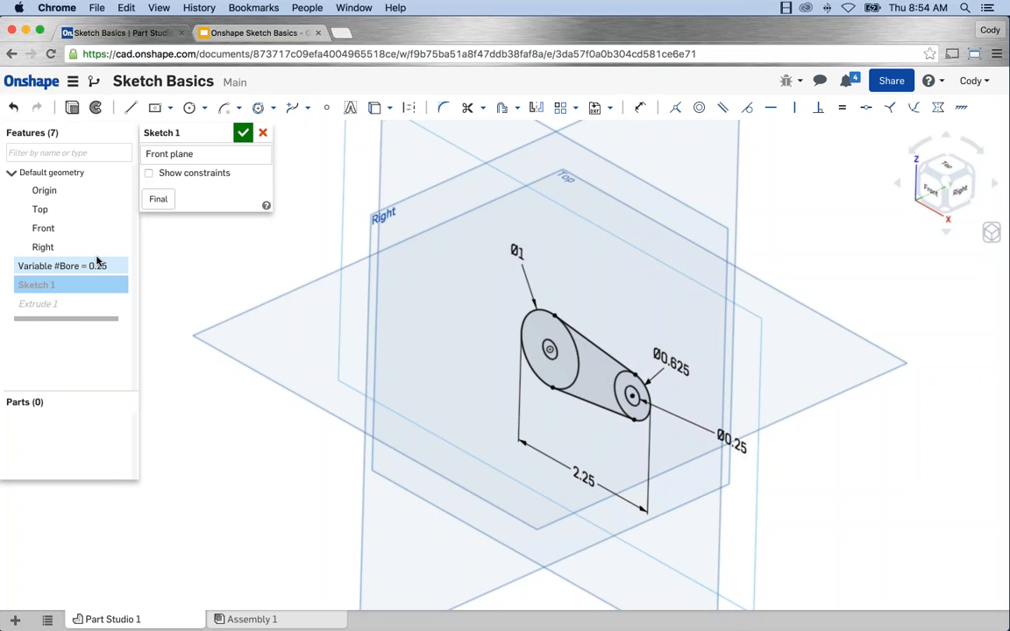
pyautogui.click(244, 134)
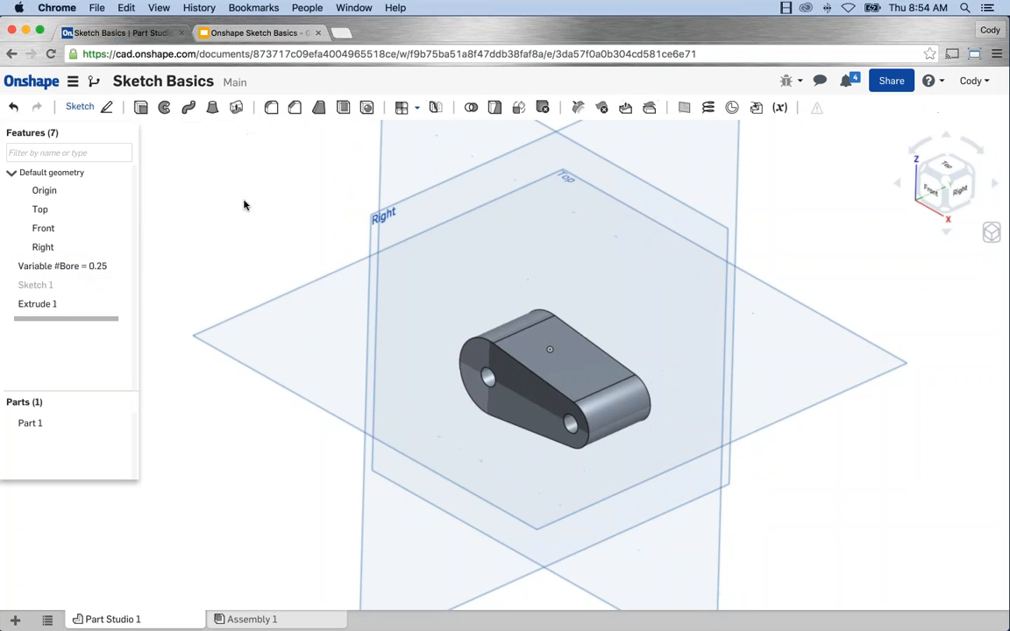
# Change the #Bore variable from 0.25 to 0.5 to enlarge both holes, then return to the Sketch Basics slides
pyautogui.rightClick(93, 265)
pyautogui.click(114, 272)
pyautogui.press('Tab')
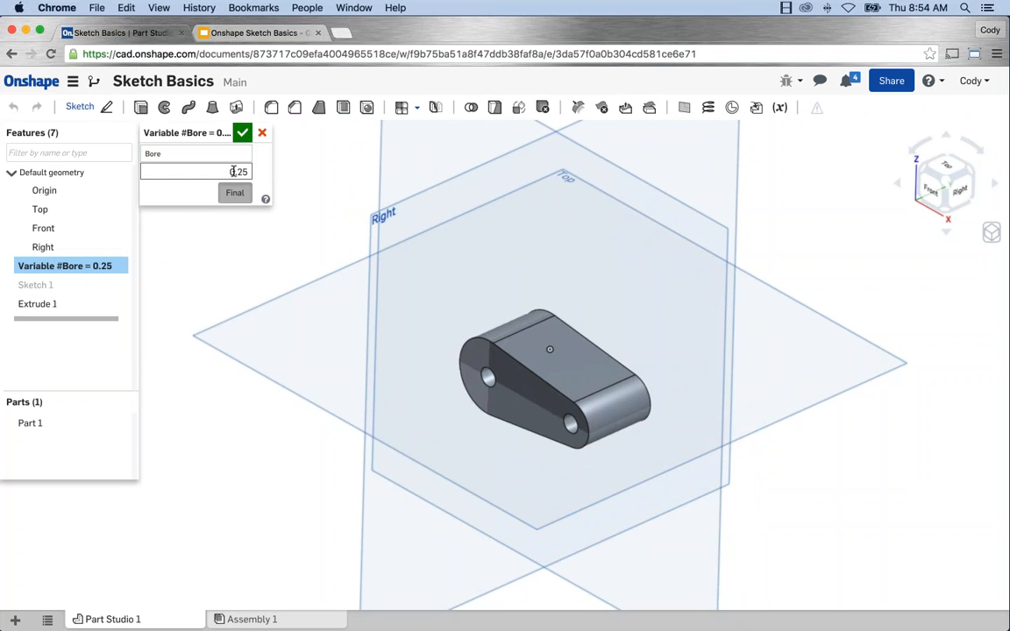
pyautogui.write('.5')
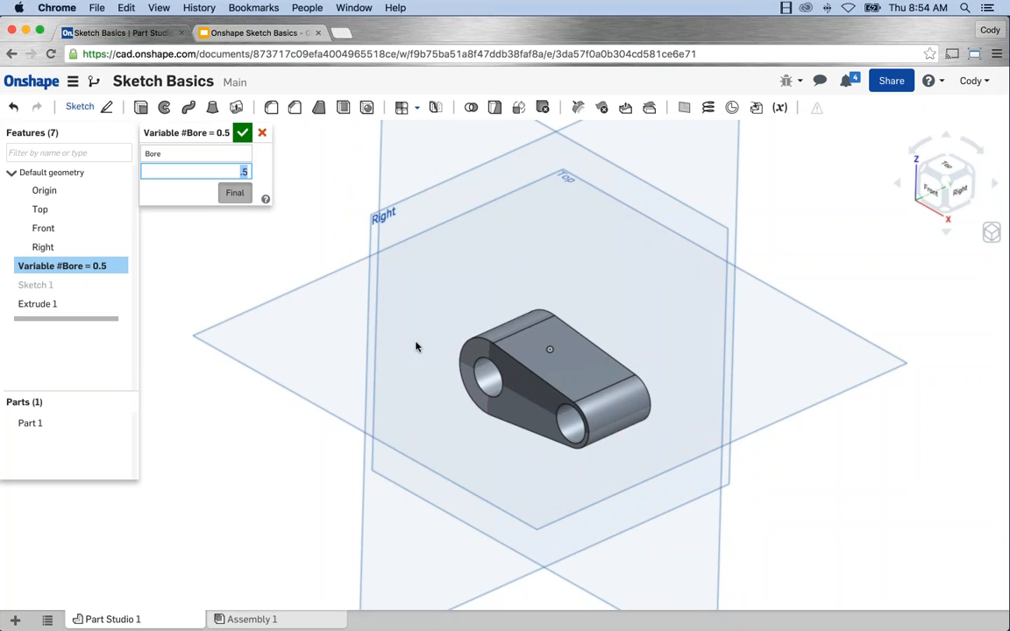
pyautogui.click(242, 133)
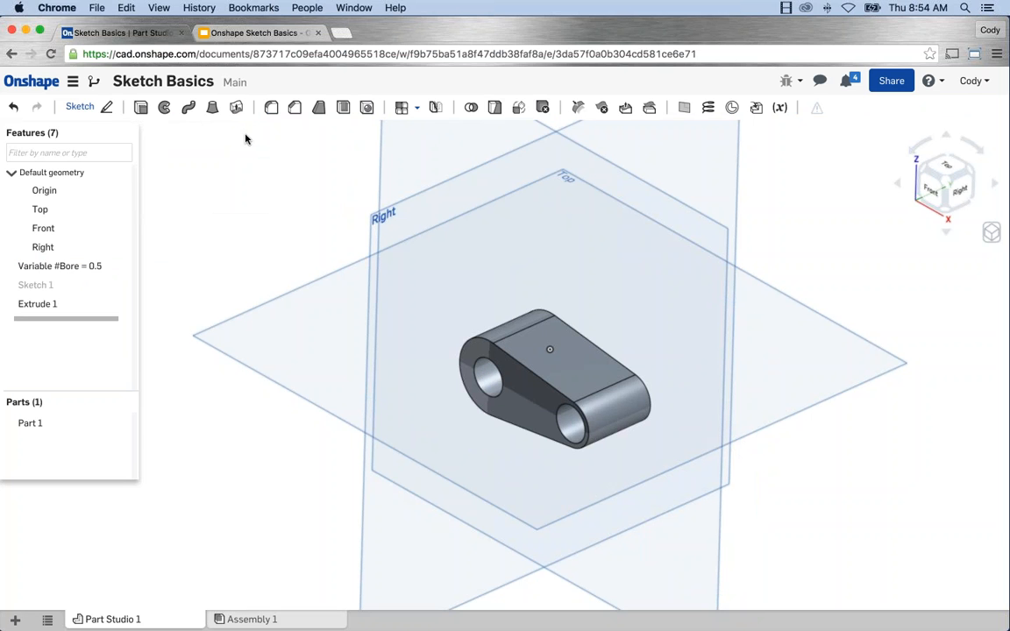
pyautogui.moveTo(242, 205); pyautogui.dragTo(252, 199, button='middle')
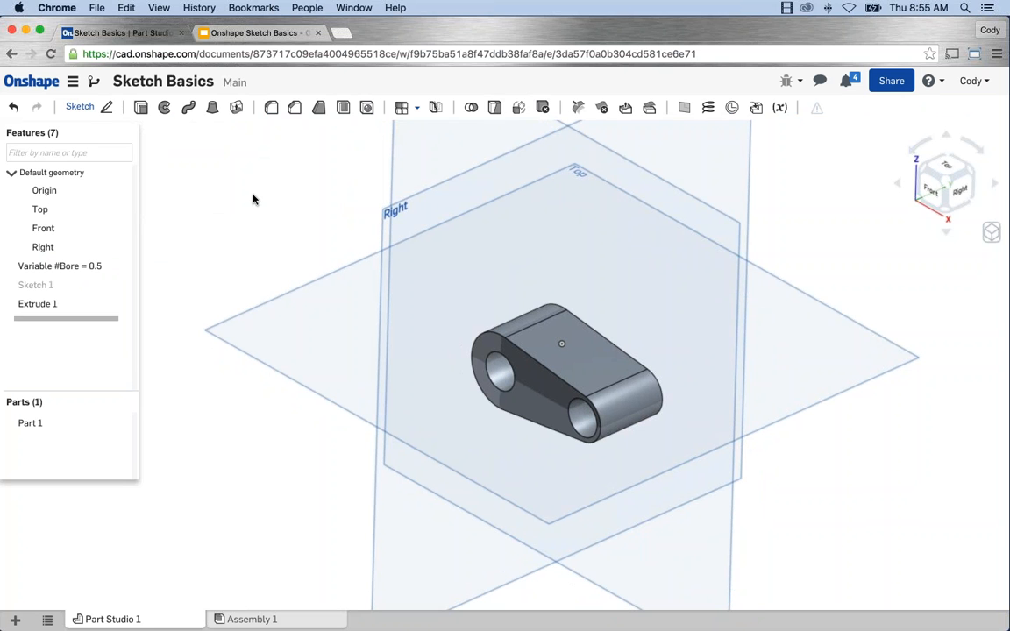
pyautogui.click(258, 33)
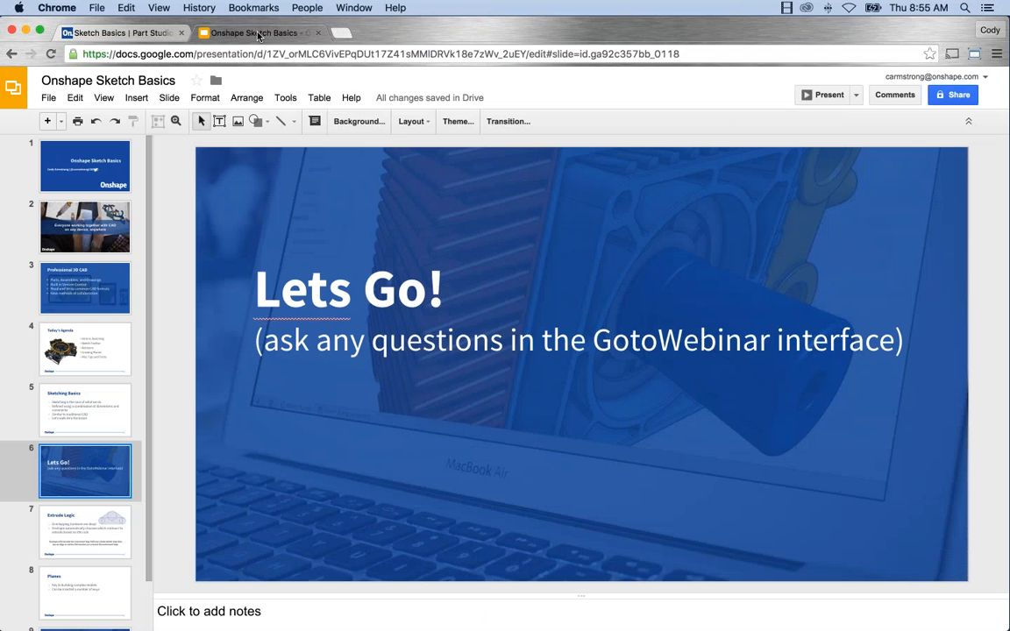
# Scroll the slide thumbnails, then go back to the Sketch Basics Part Studio 1 tab
pyautogui.scroll(-2, 149, 423)
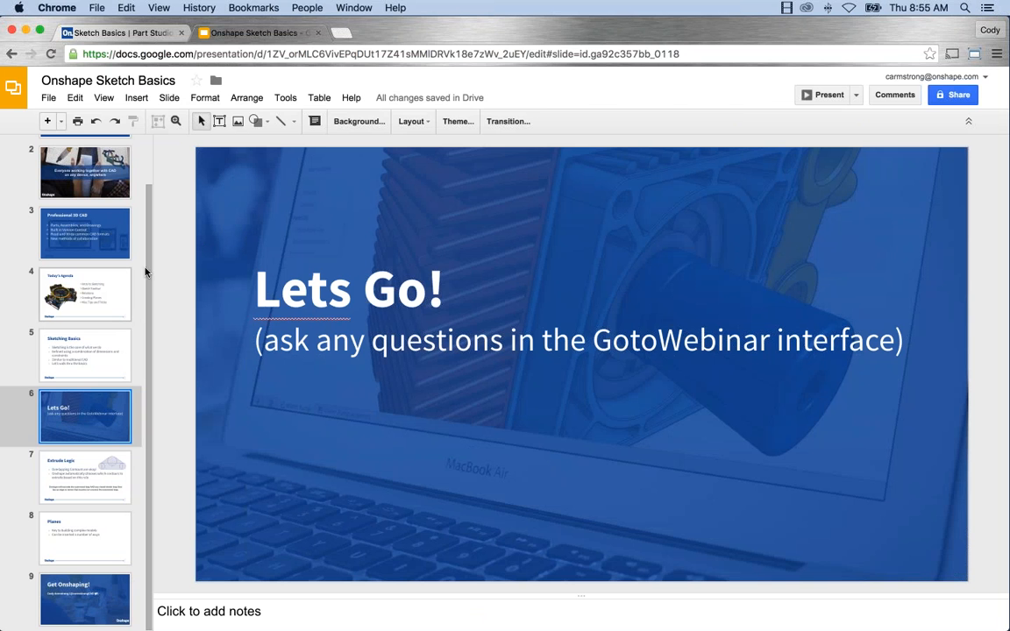
pyautogui.click(167, 34)
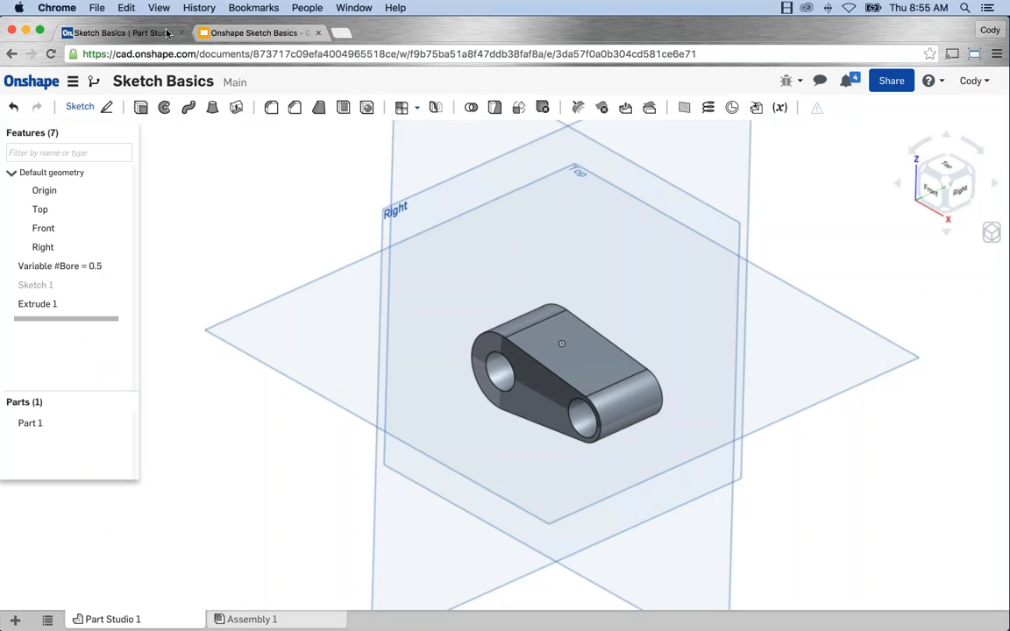
# Share the Sketch Basics document with the collaborator's e-mail address, granting Can edit & share permission
pyautogui.click(891, 83)
pyautogui.click(396, 361)
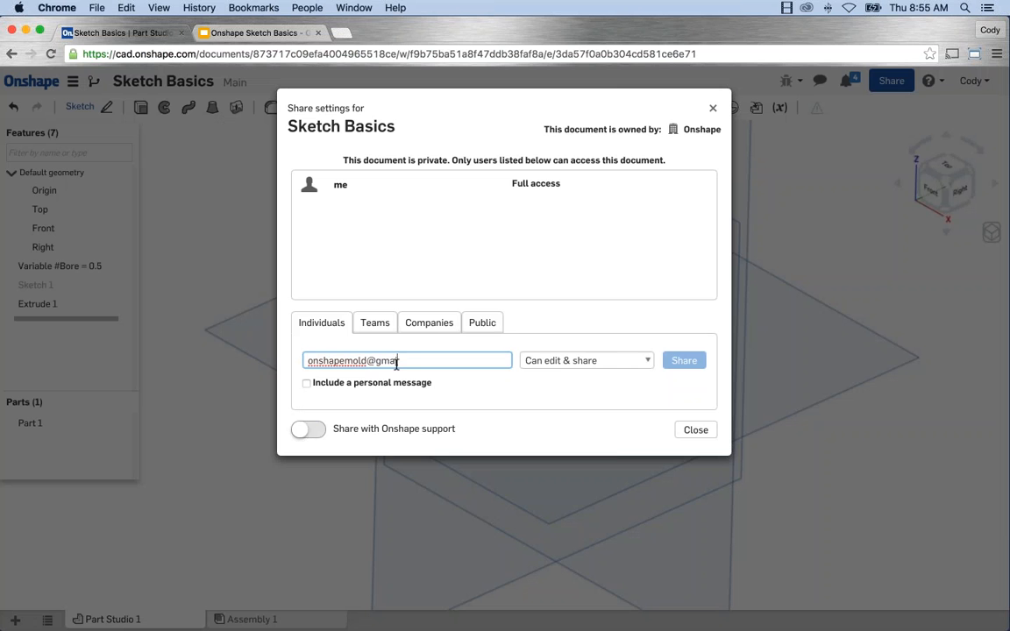
pyautogui.click(561, 360)
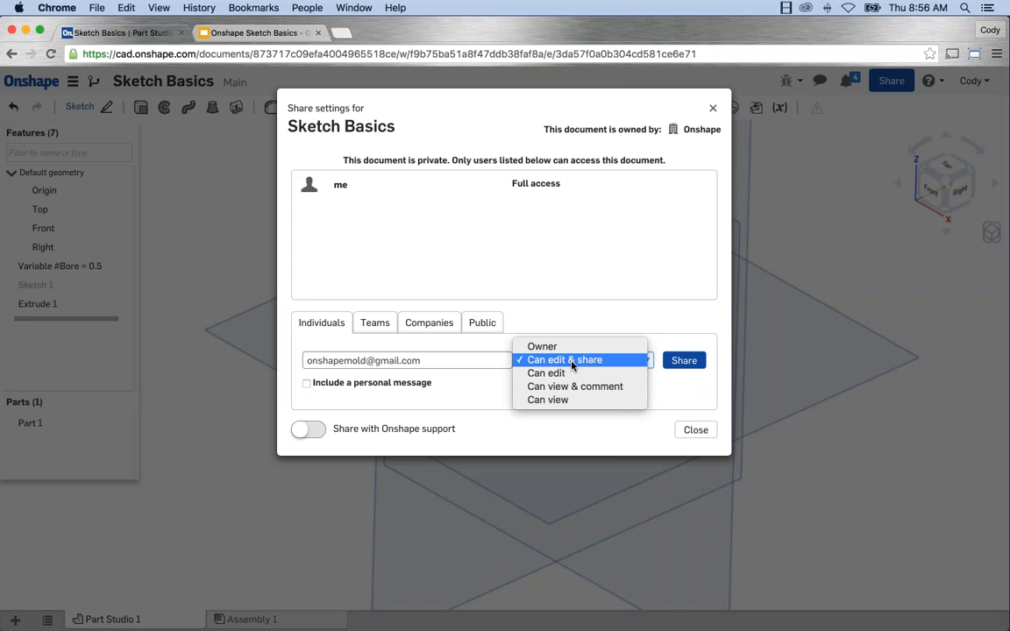
pyautogui.click(572, 361)
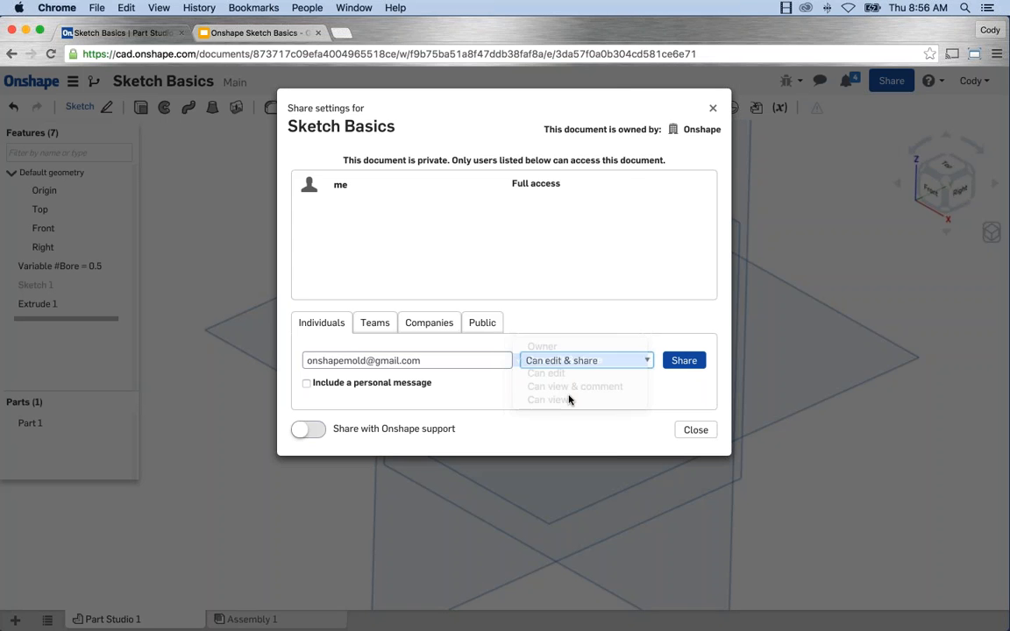
pyautogui.click(688, 366)
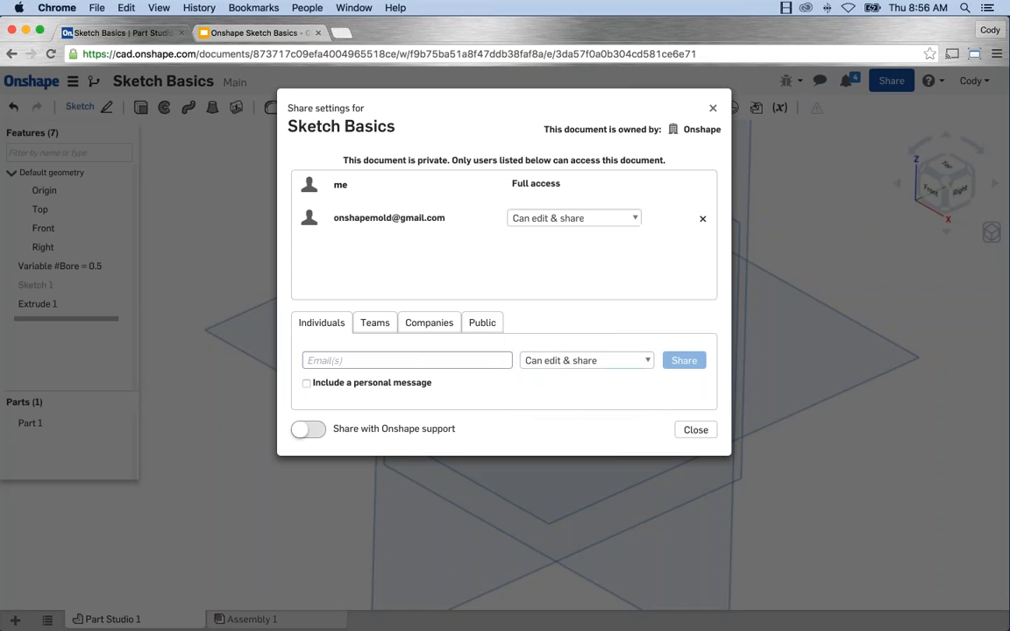
pyautogui.click(695, 430)
# Open the comments panel, then present the slide deck full screen from the Get Onshaping! slide
pyautogui.click(819, 81)
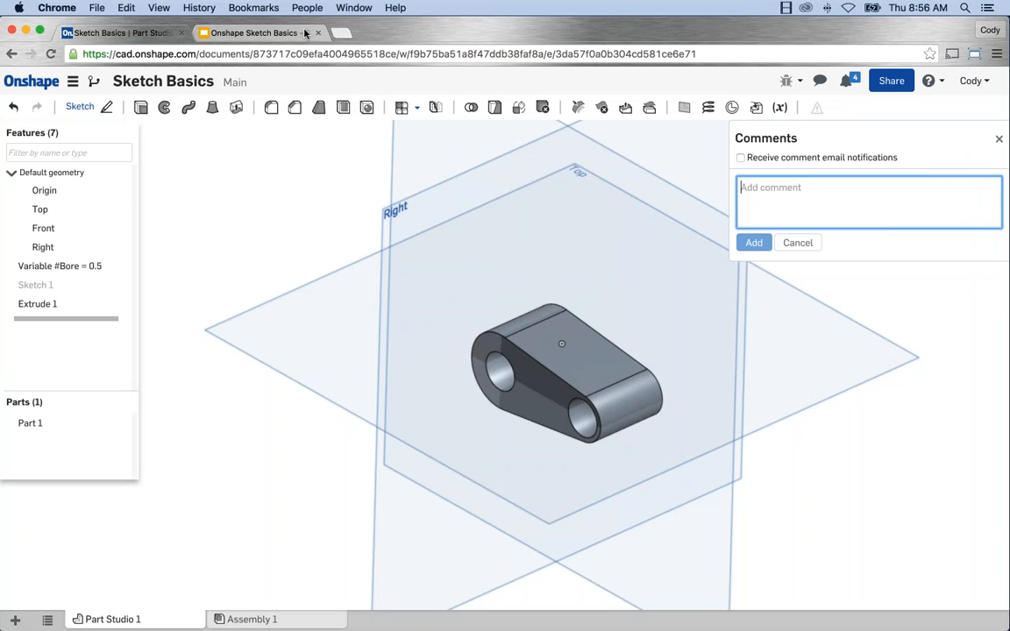
pyautogui.click(274, 32)
pyautogui.click(88, 586)
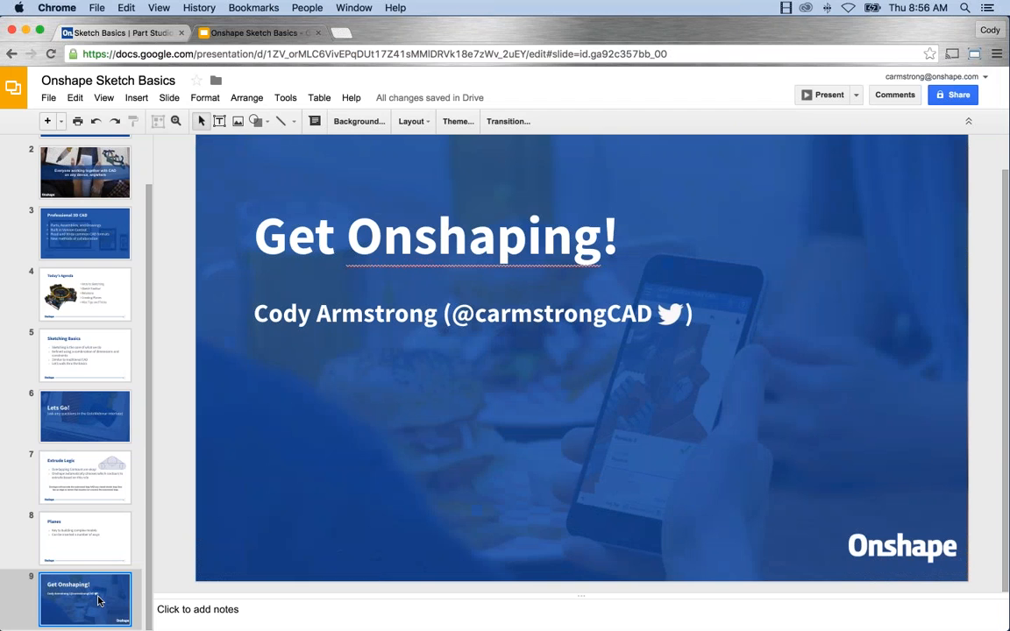
pyautogui.click(828, 95)
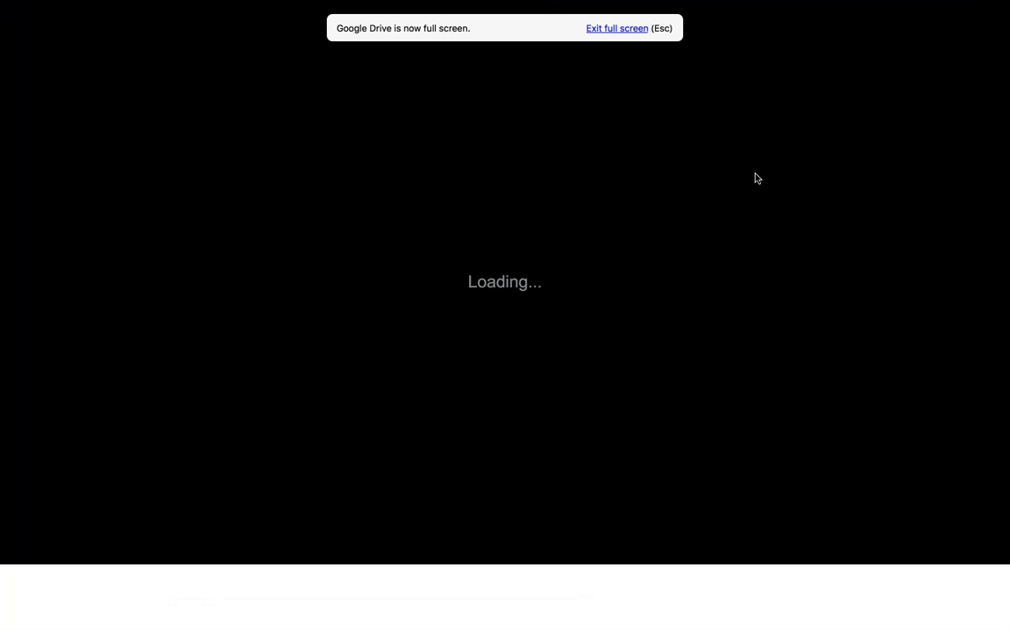